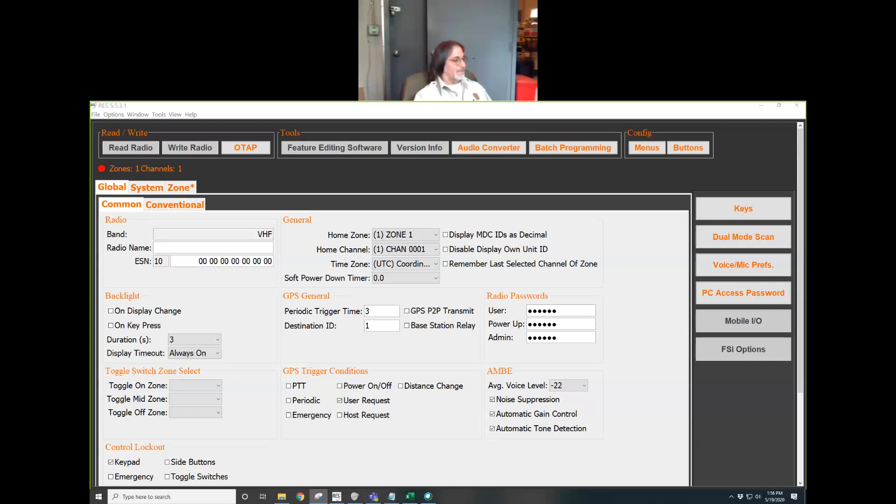
Step: Switch to the Excel training template, enlarge the sheet view to 120%, and review its zones, channel aliases and frequencies
left_click(318, 496)
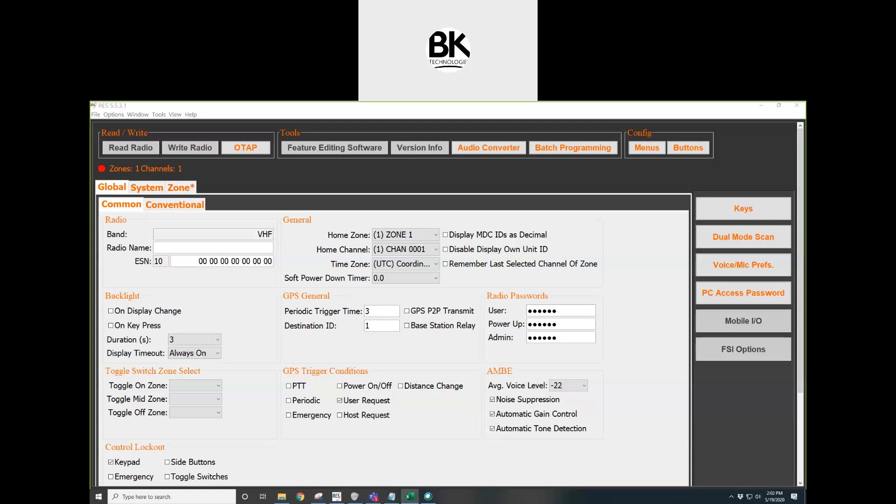
left_click(409, 496)
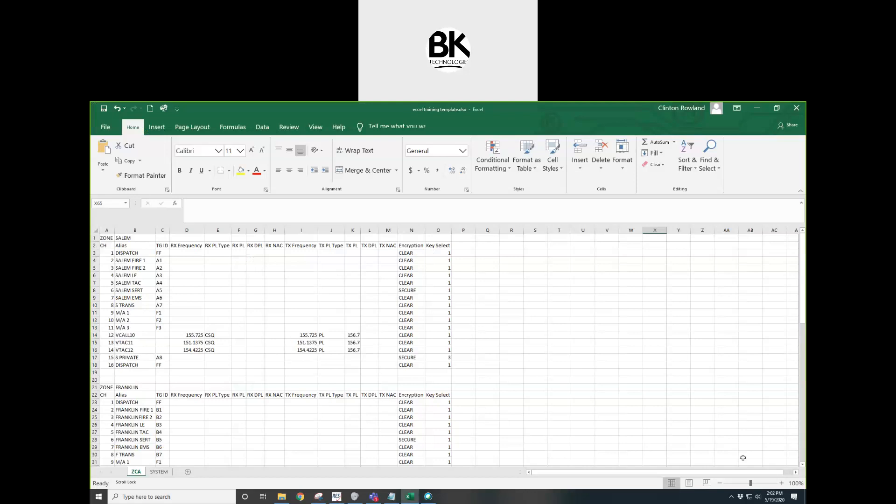
left_click(781, 483)
left_click(782, 483)
scroll(344, 372, "up", 1)
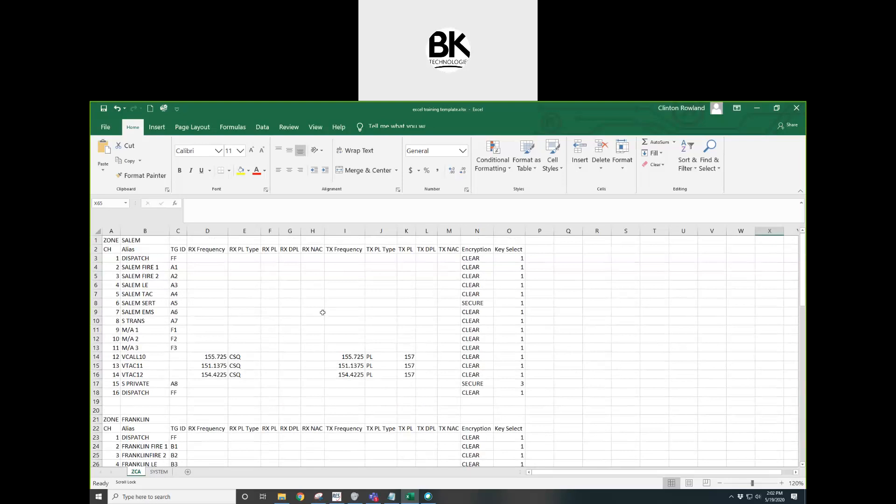
left_click(110, 242)
left_click(130, 240)
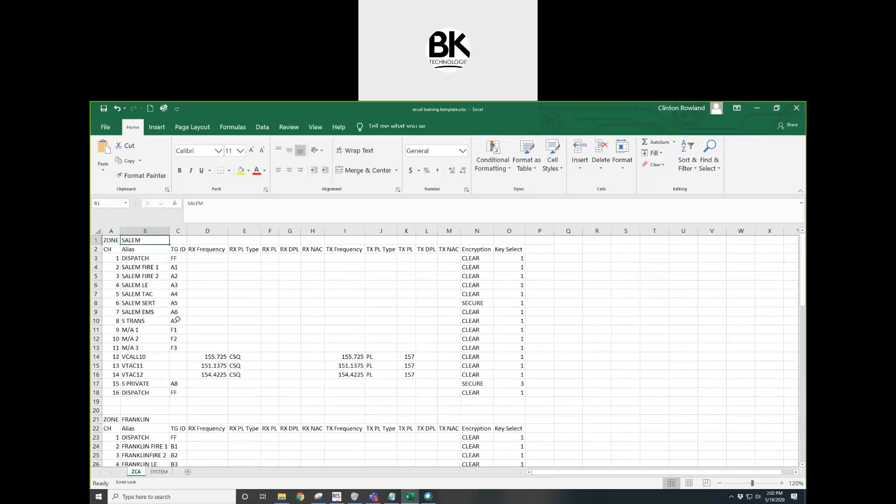
left_click(134, 265)
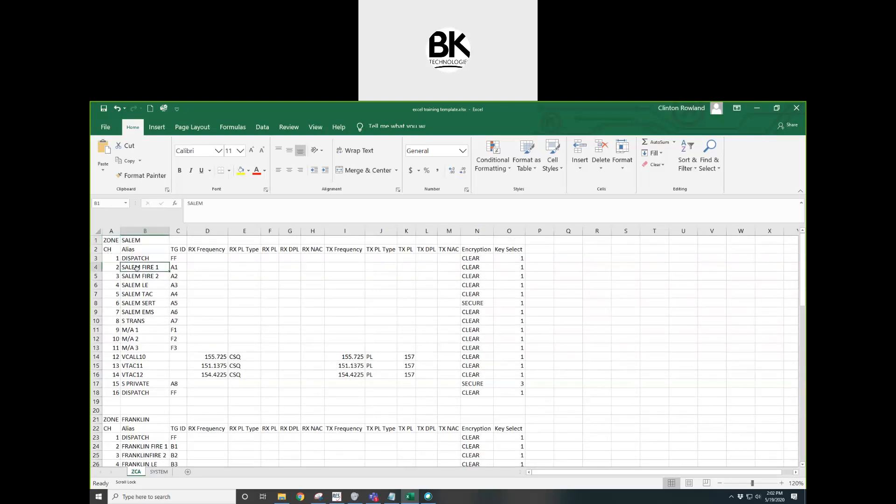
scroll(351, 330, "down", 11)
scroll(349, 332, "down", 11)
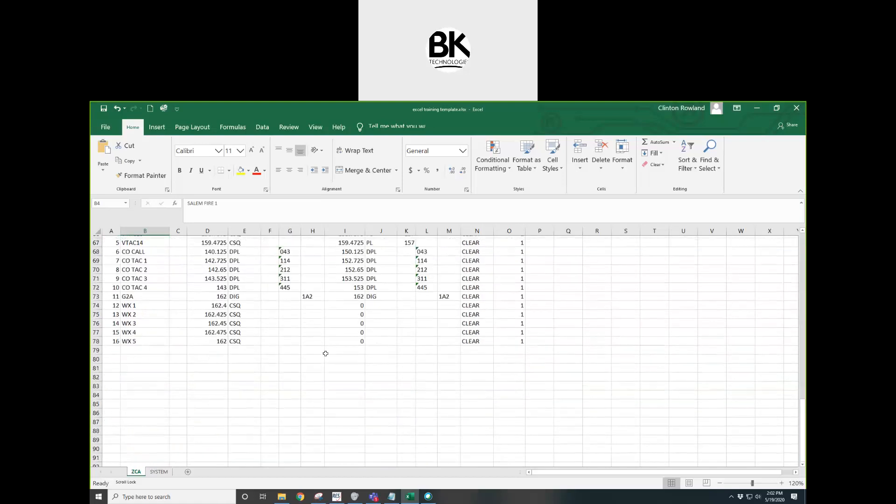
scroll(325, 353, "up", 20)
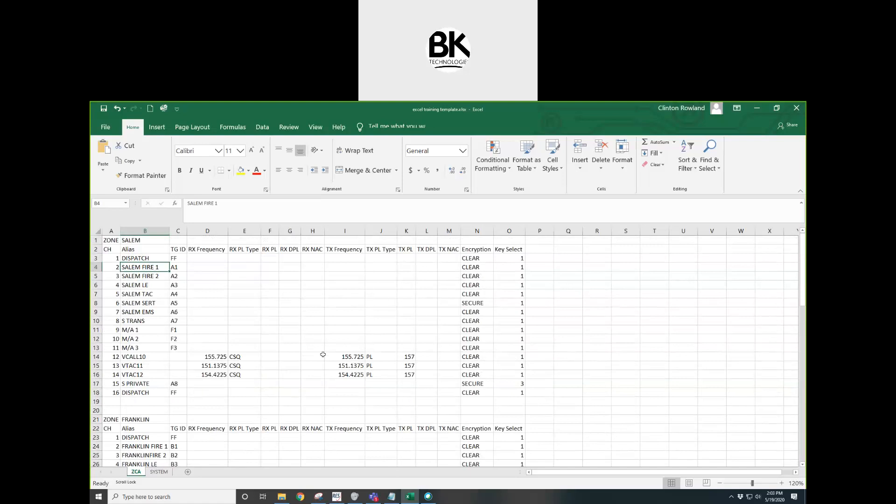
Step: Switch to RES and review the categories available for exporting parameters to Excel, without exporting anything
left_click(337, 496)
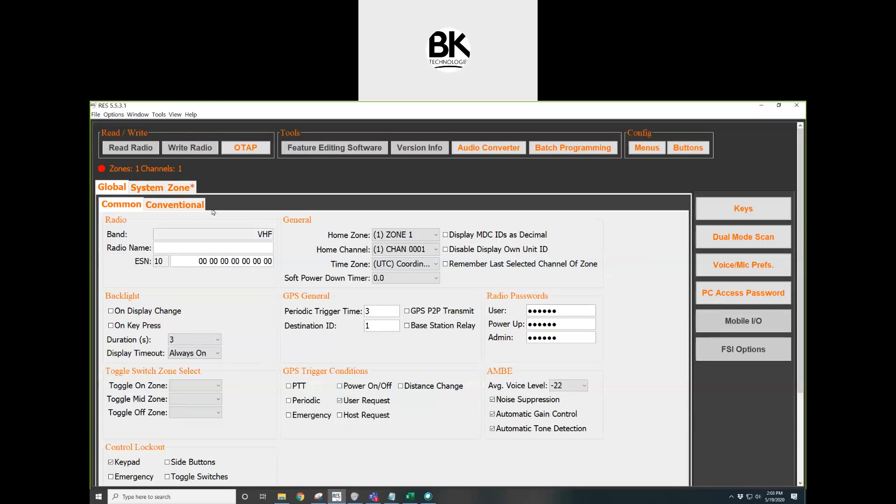
left_click(96, 115)
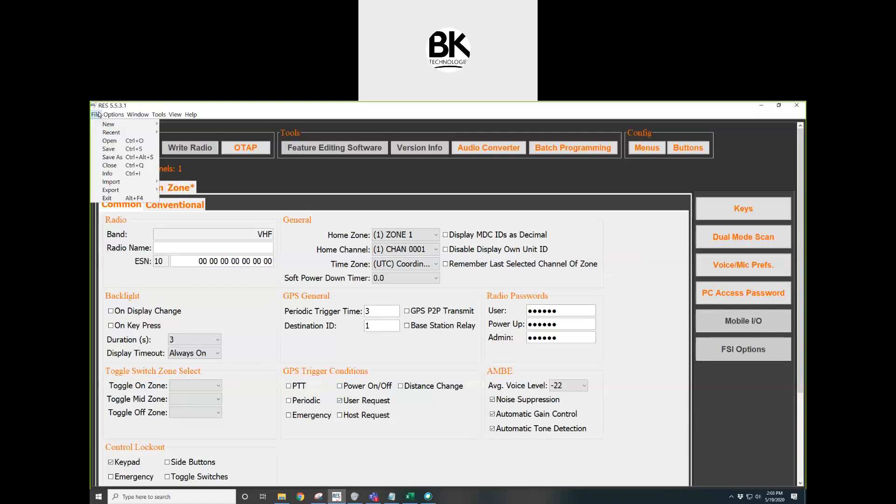
mouse_move(127, 193)
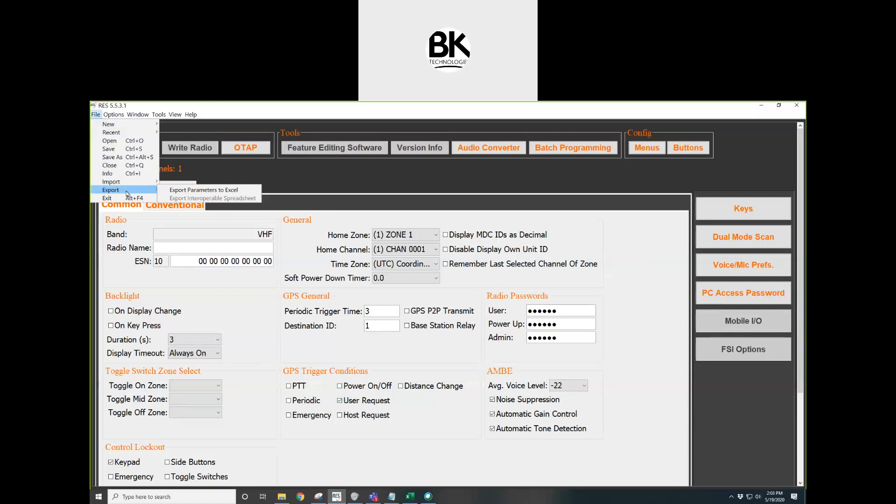
left_click(215, 192)
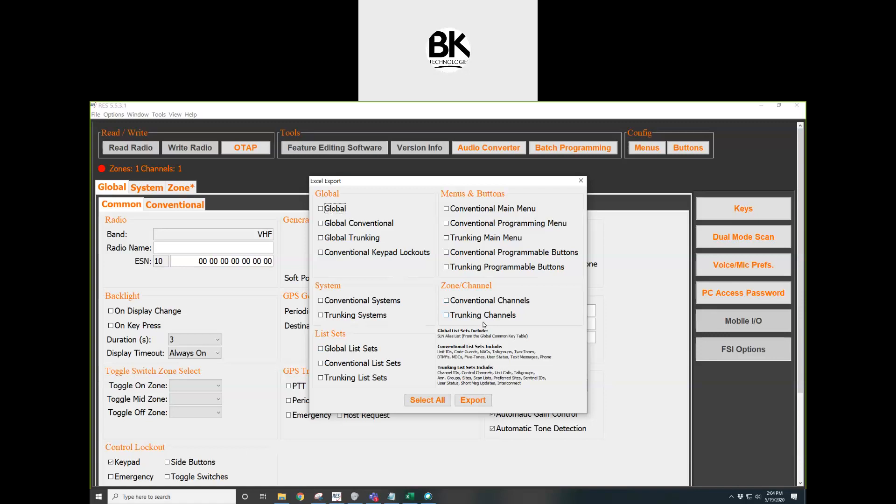
left_click(580, 180)
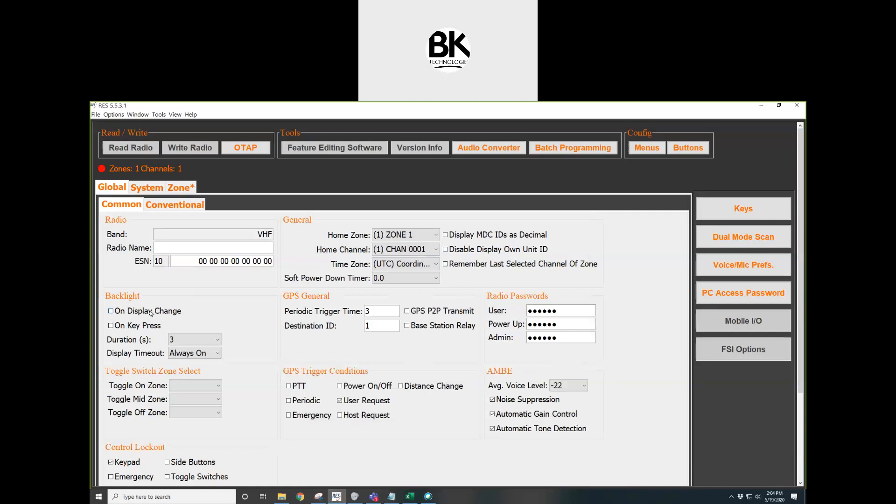
Step: Turn the backlight's On Display Change option on and back off, and check the Excel export options again
left_click(112, 312)
left_click(110, 312)
left_click(95, 114)
mouse_move(115, 190)
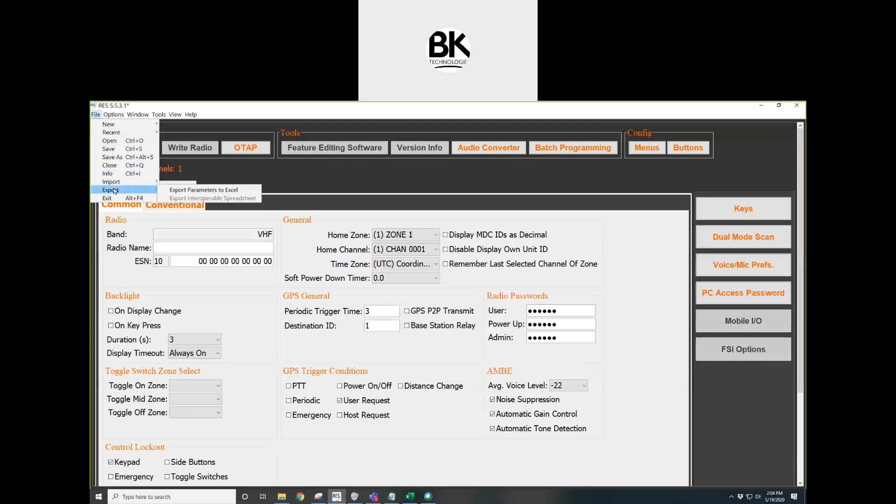
left_click(179, 191)
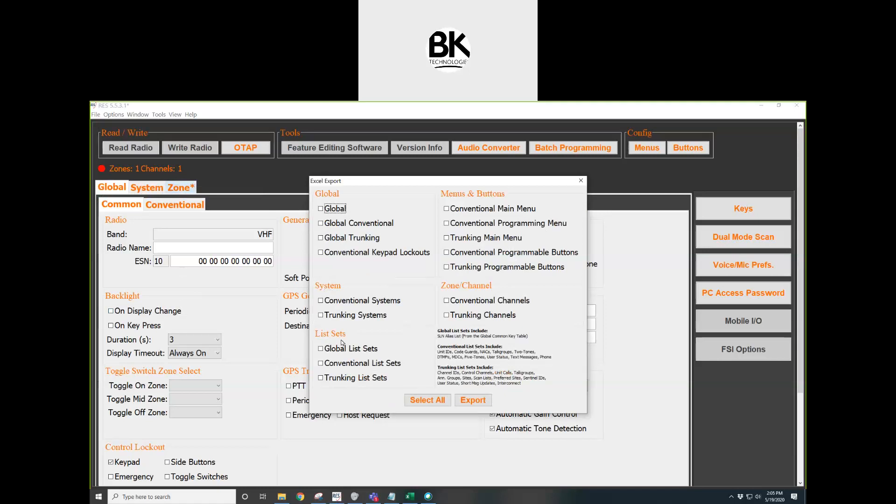
left_click(581, 181)
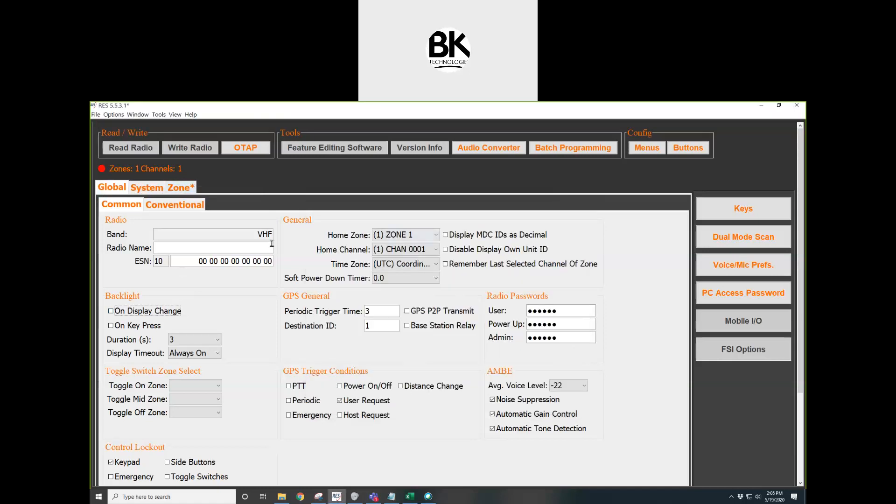
Step: Review the conventional system's settings and its Unit ID Alias List
left_click(143, 188)
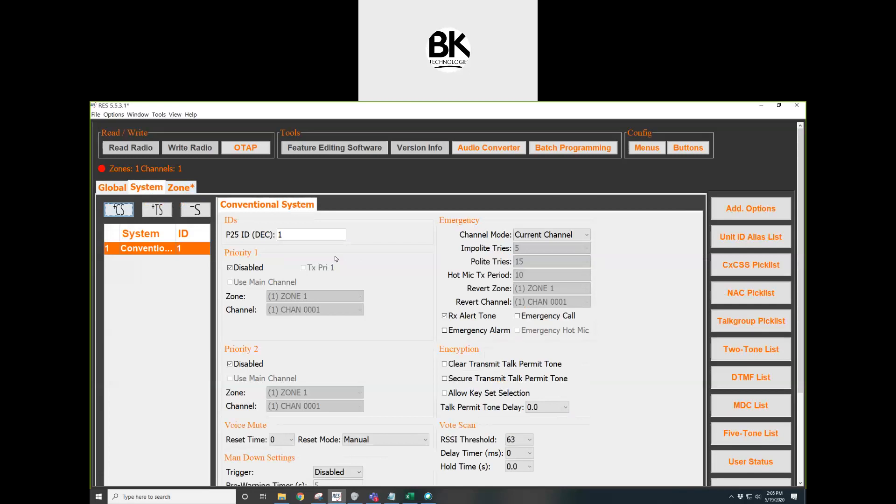
left_click(294, 211)
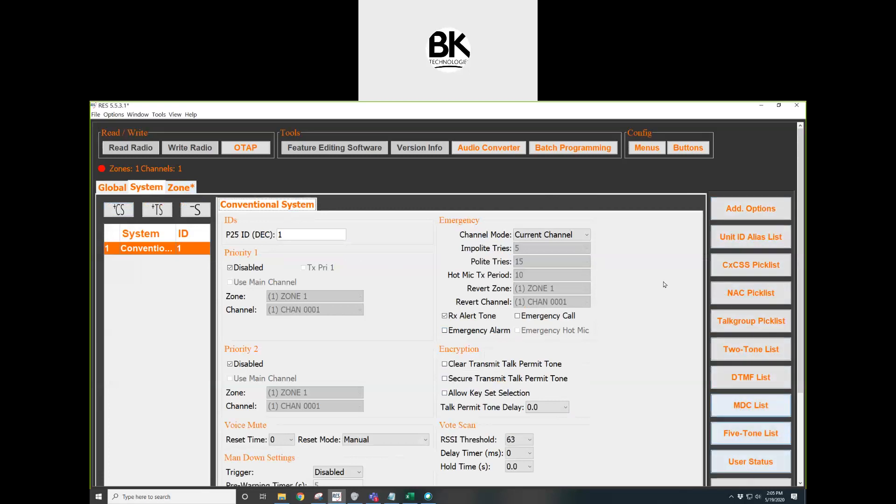
left_click(727, 243)
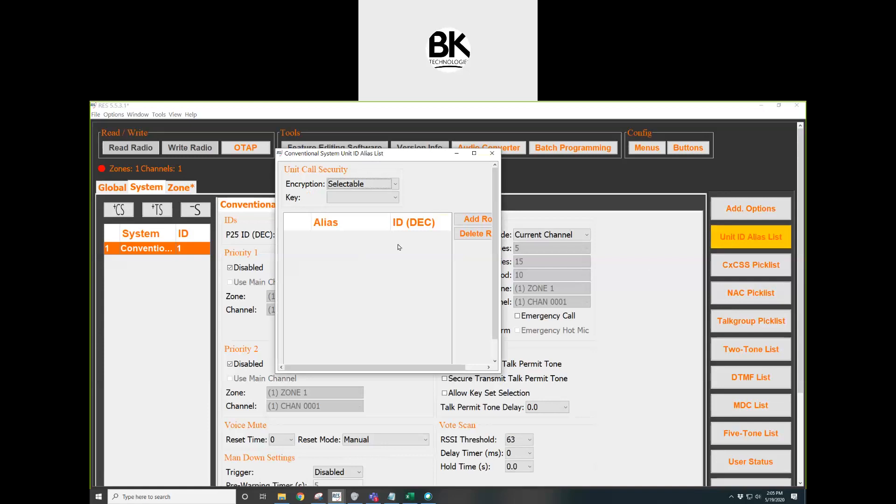
left_click(491, 153)
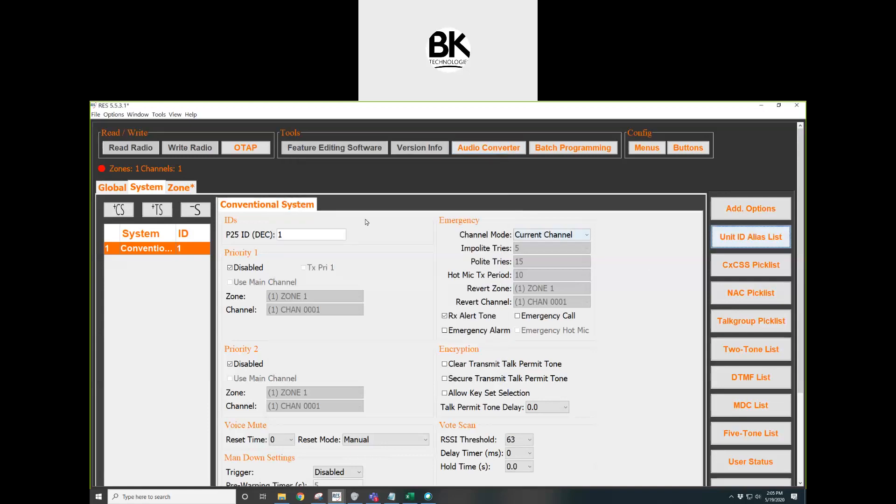
Step: Add a P25 trunking system and set its hexadecimal System ID to 1
left_click(157, 210)
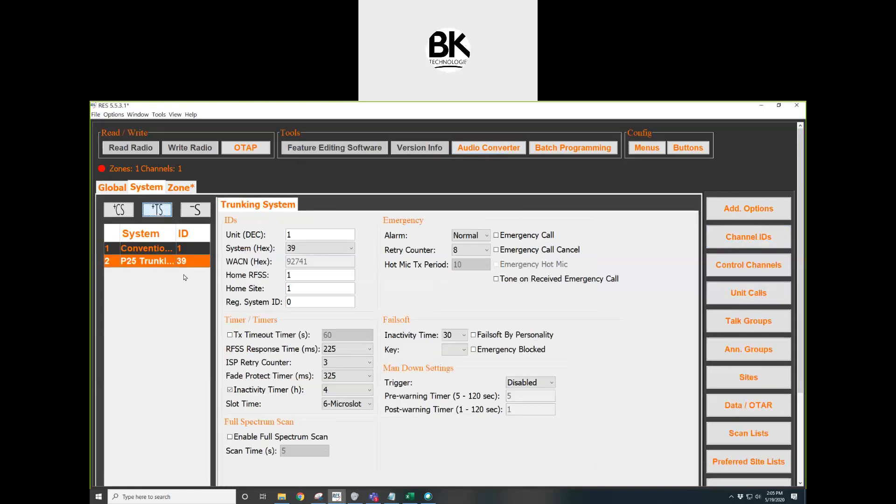
left_click(327, 248)
scroll(339, 275, "up", 4)
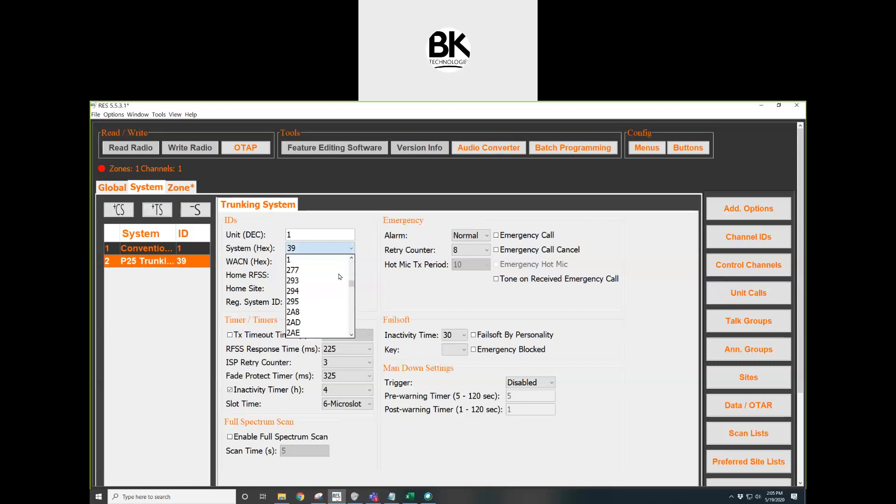
left_click(320, 261)
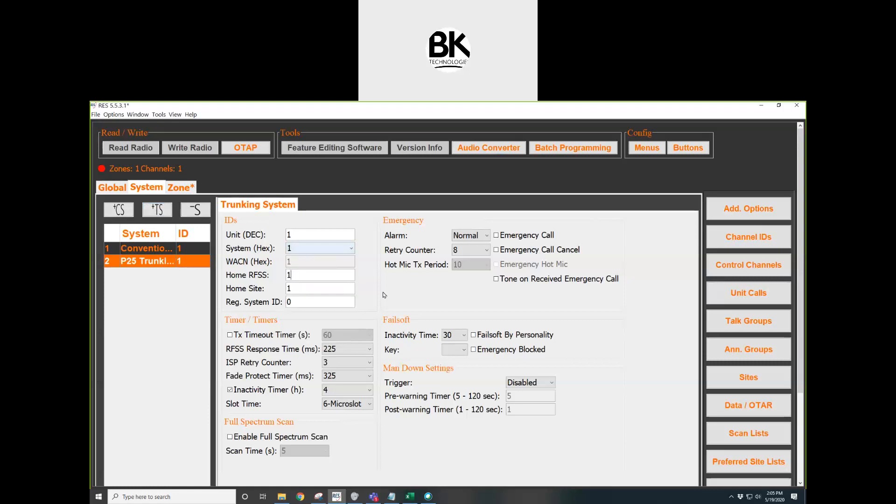
Step: Switch to the Excel template and review the channel plan from the SALEM zone down to the BACKUP zone
left_click(410, 496)
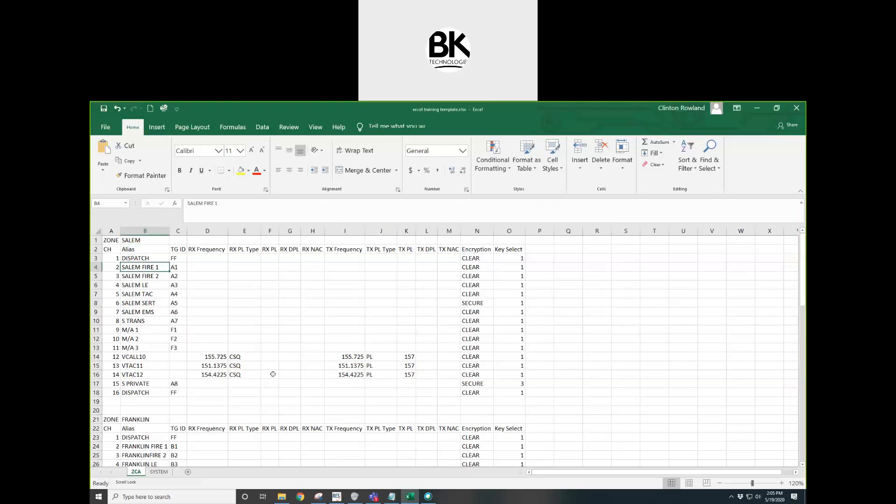
scroll(148, 374, "down", 13)
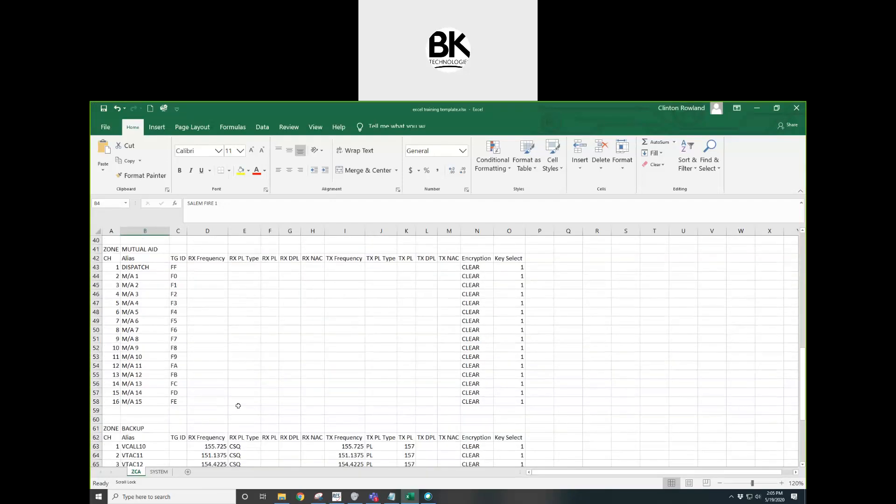
scroll(238, 405, "down", 6)
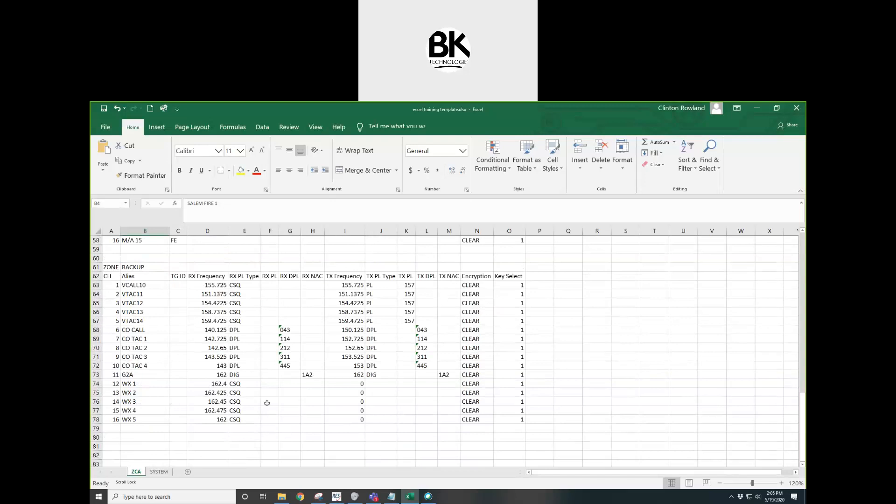
scroll(268, 401, "up", 19)
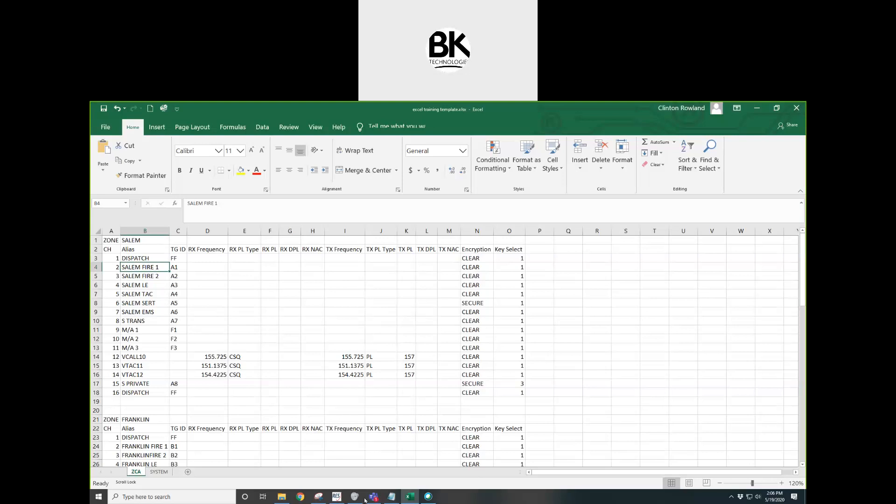
Step: Switch back to RES and add one row each to the trunking system's Control Channels and Talk Groups lists
left_click(336, 497)
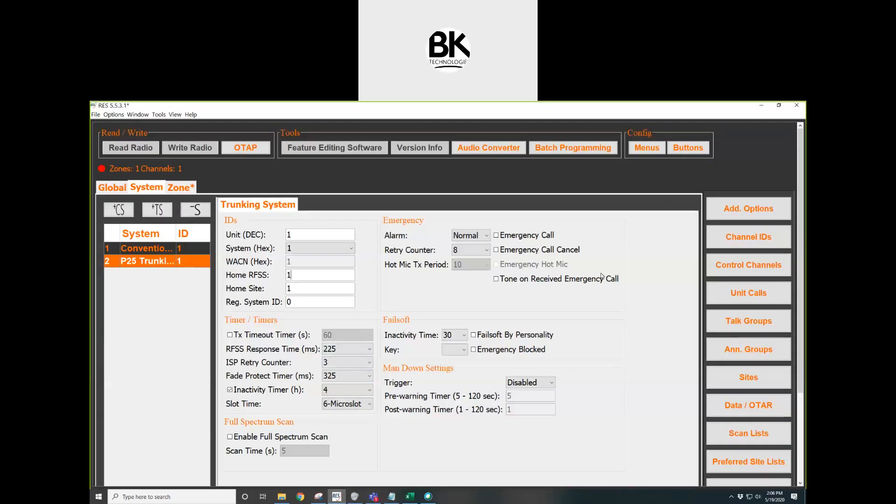
left_click(750, 266)
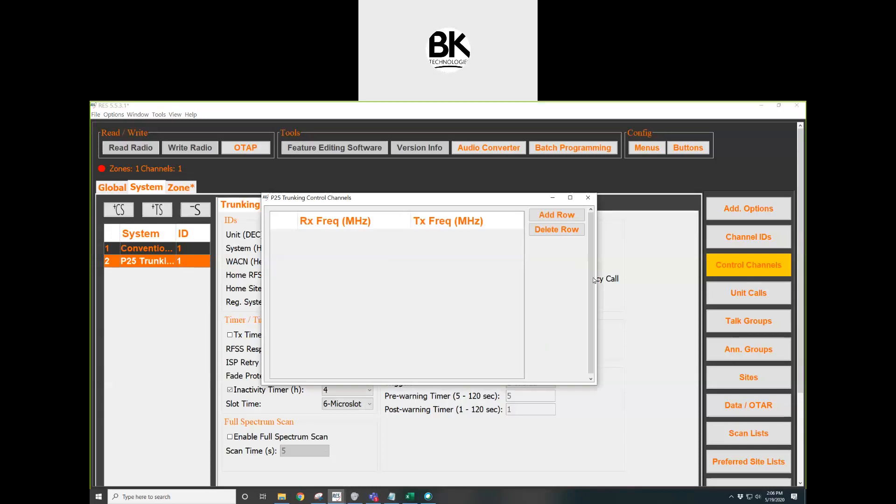
left_click(556, 214)
left_click(587, 199)
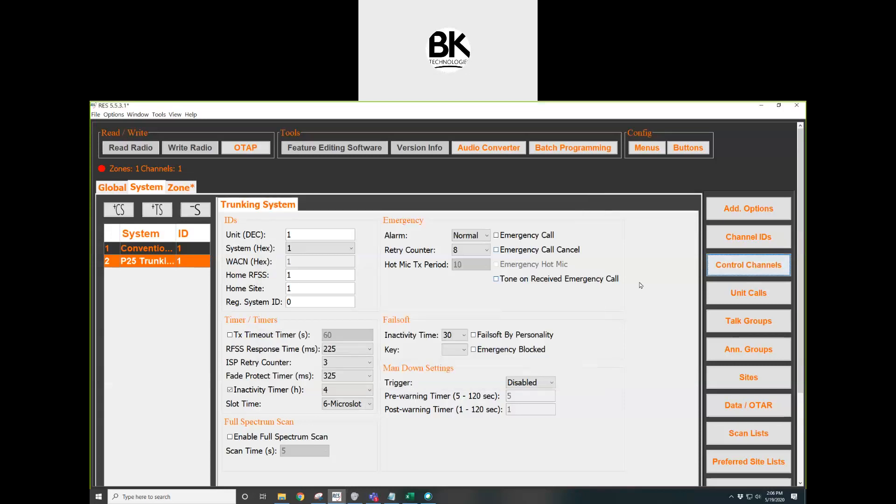
left_click(723, 322)
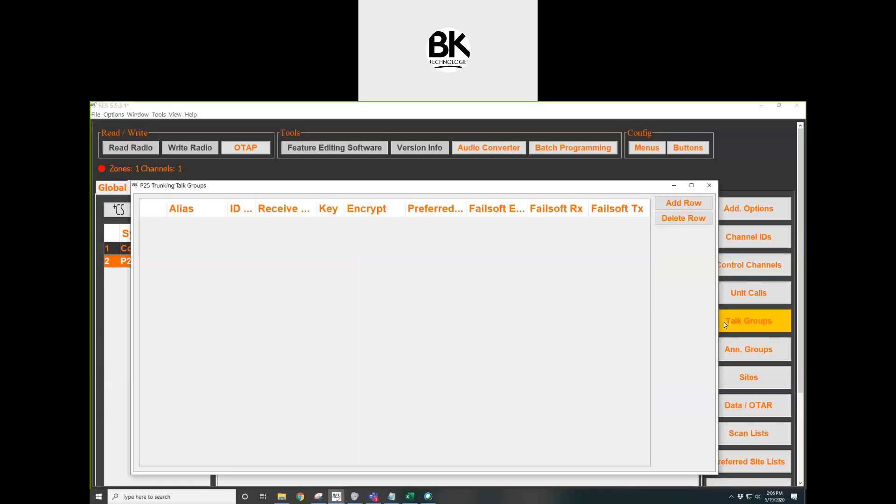
left_click(664, 205)
left_click(709, 185)
Step: Add a row to the trunking system's Sites list, and view the Unit Calls list without adding an entry
left_click(724, 375)
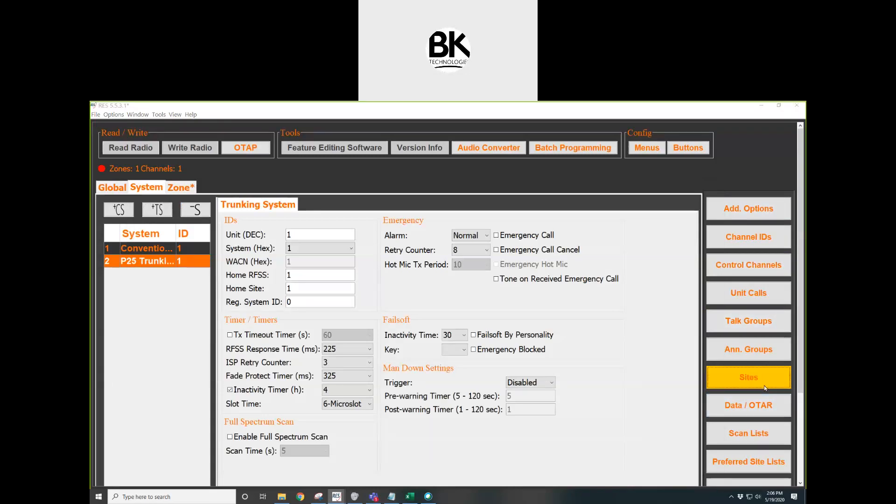
left_click(535, 219)
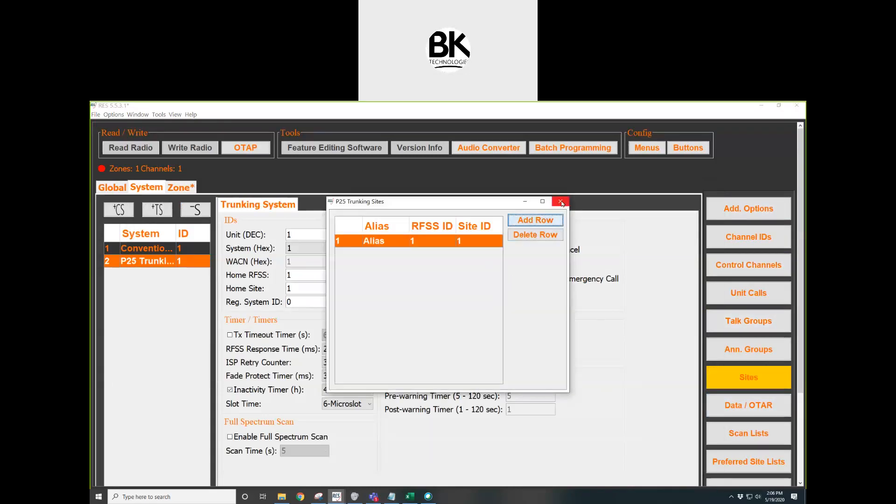
left_click(560, 201)
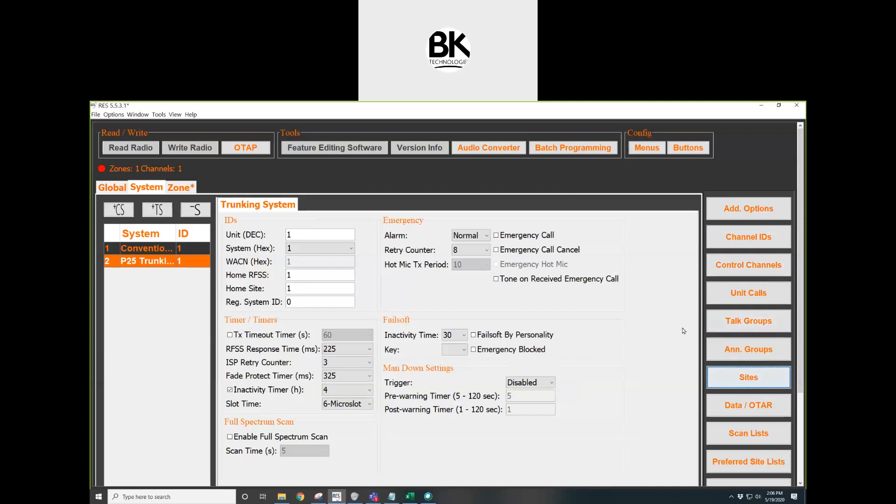
left_click(729, 294)
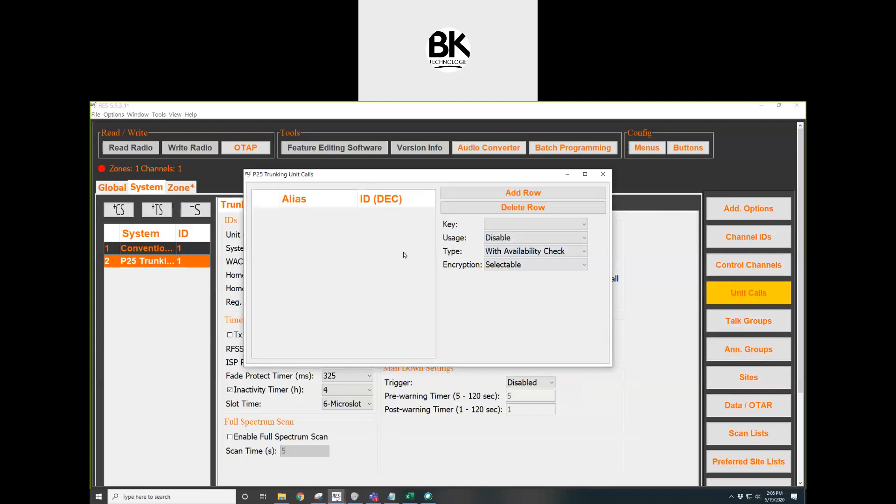
left_click(602, 176)
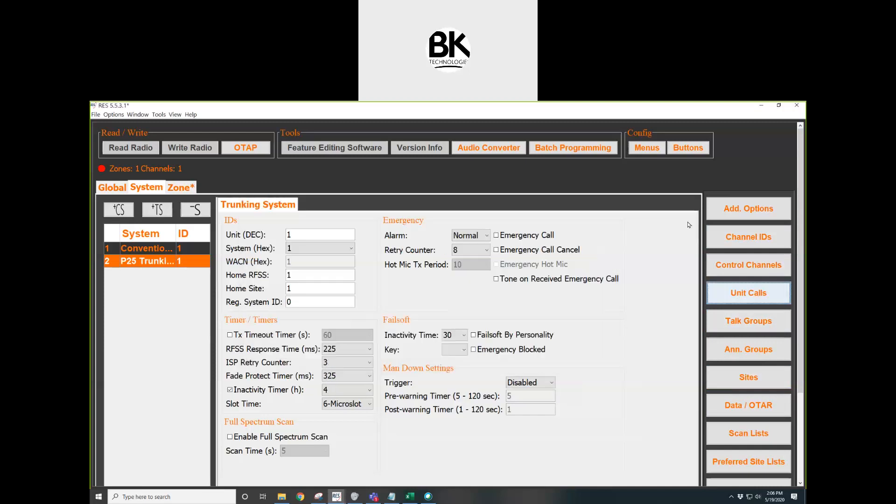
Step: View the trunking system's Channel IDs and Control Channels lists without changing any entries
left_click(717, 237)
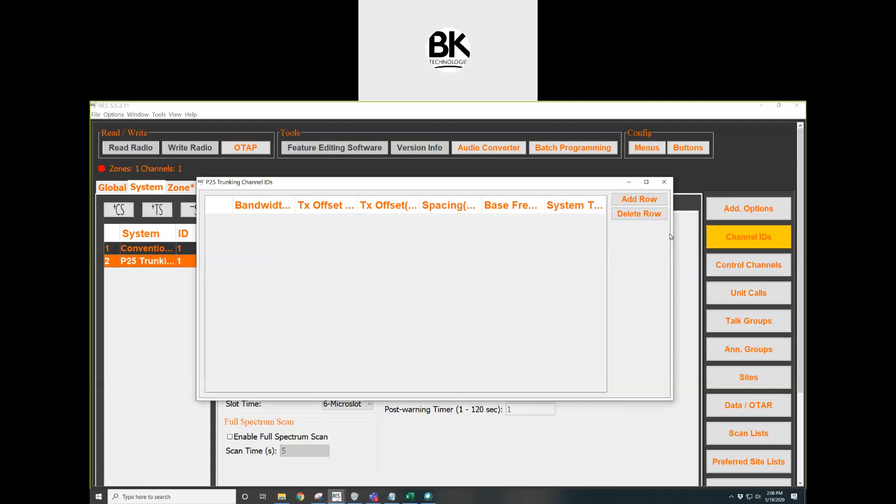
left_click(663, 181)
left_click(730, 271)
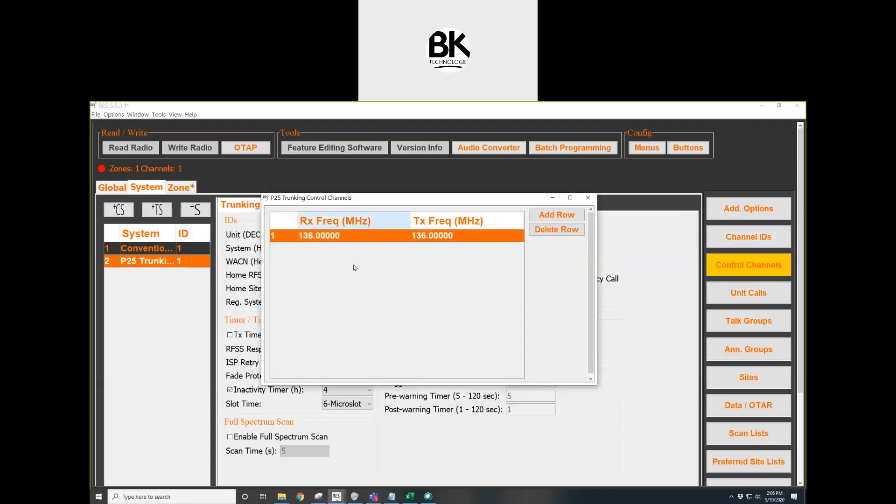
left_click(588, 198)
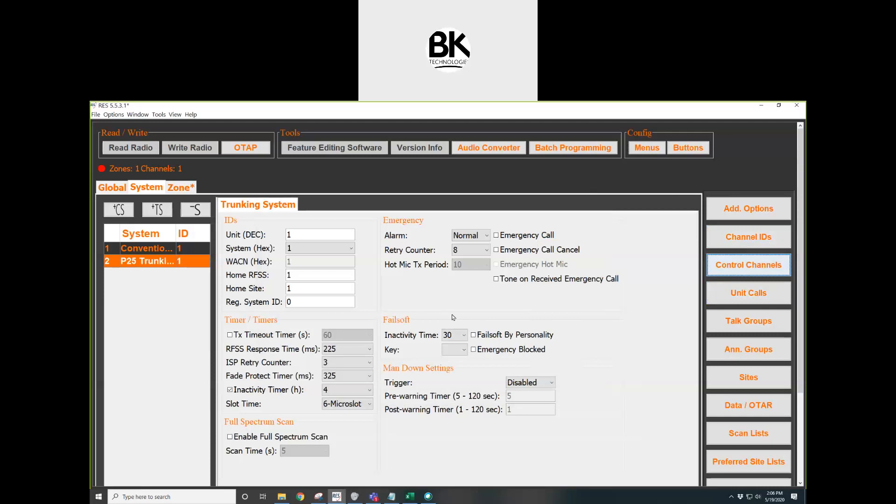
Step: Show the zone channel list and arrange RES side by side with the Excel template
left_click(188, 188)
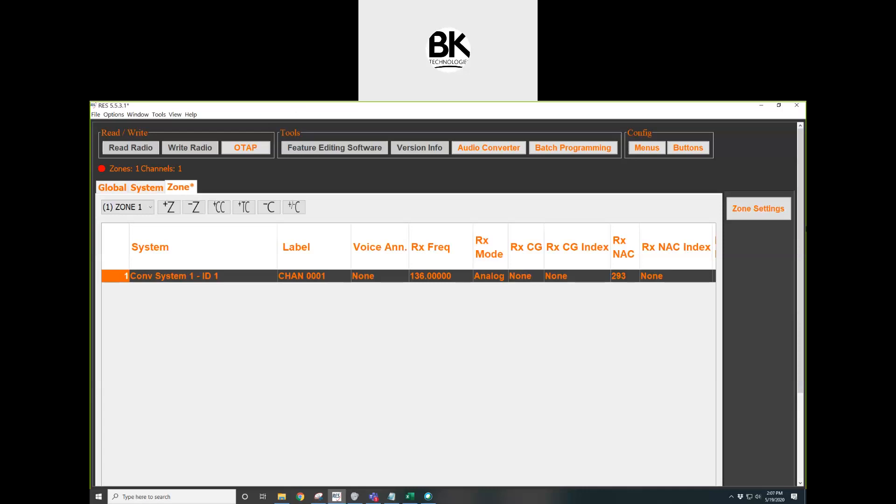
key("super+Right")
left_click(241, 195)
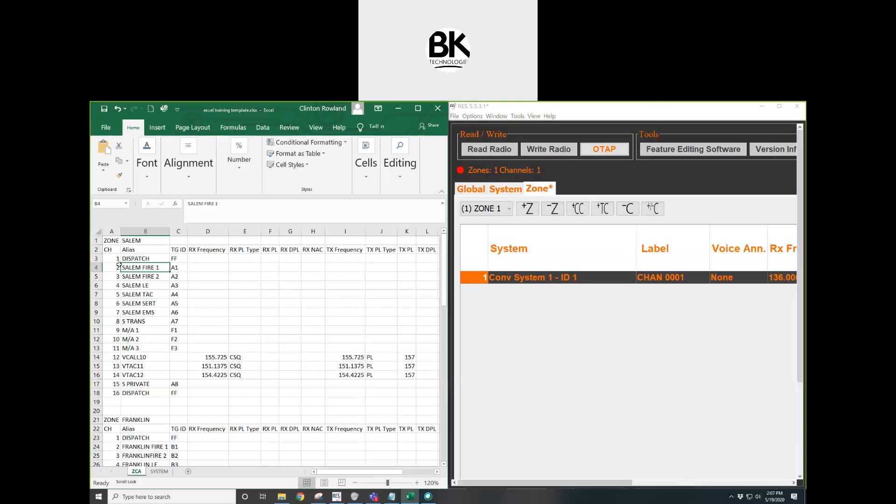
Step: Check in the Excel template which SALEM channels are trunked (1-11, 15 and 16) and which are conventional (12-14)
left_click(112, 260)
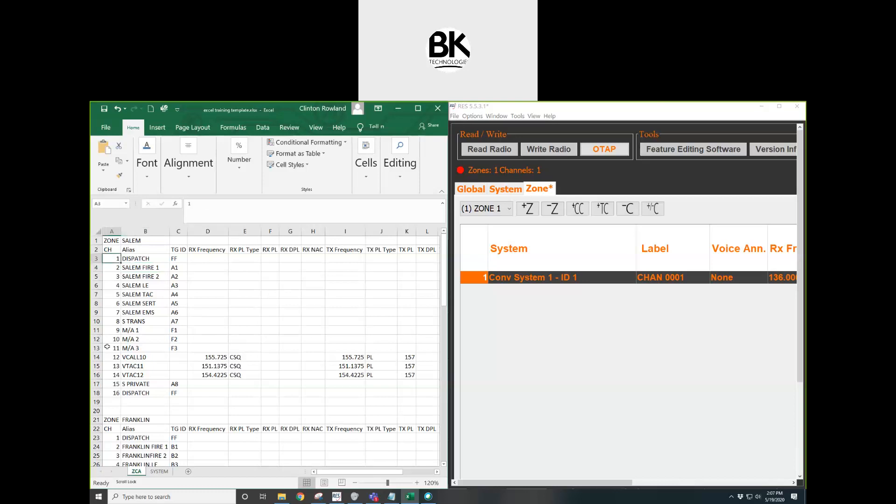
left_click(107, 347)
left_click(119, 384)
left_click(112, 393)
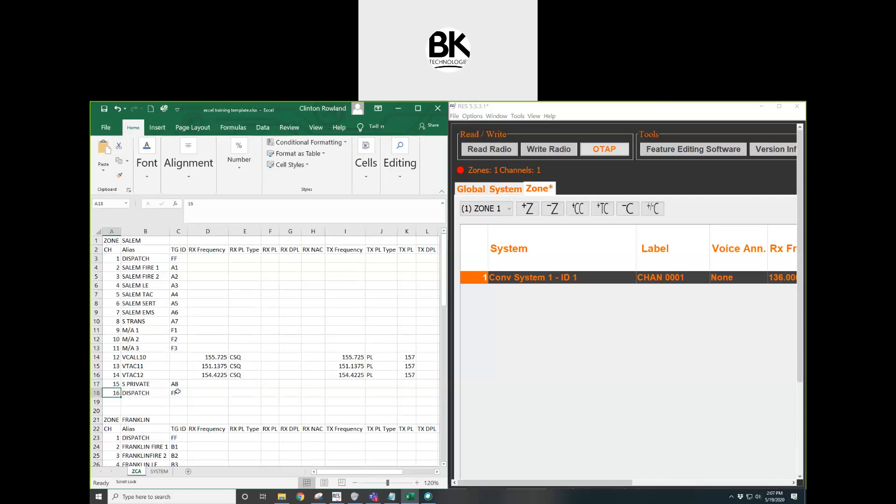
left_click(108, 358)
left_click(109, 376)
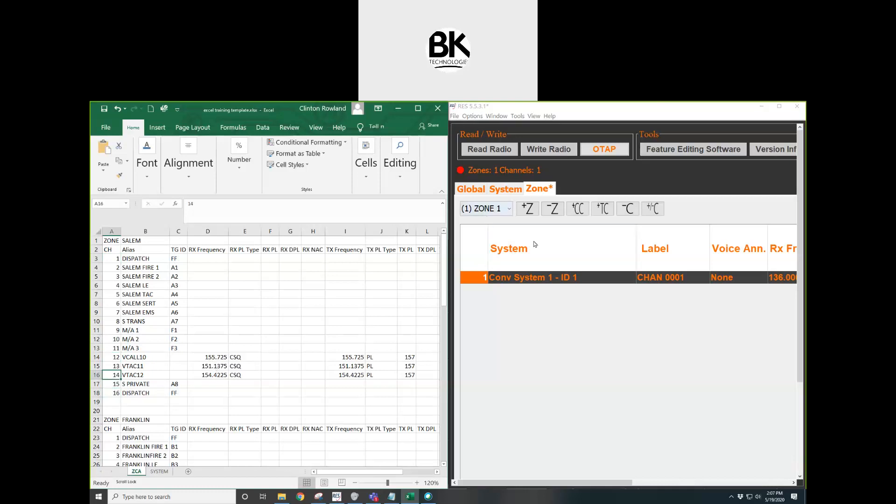
Step: In RES, delete Zone 1's existing channel and add channels 1-11, 15 and 16 using Trunking System 2 - ID 1
left_click(629, 211)
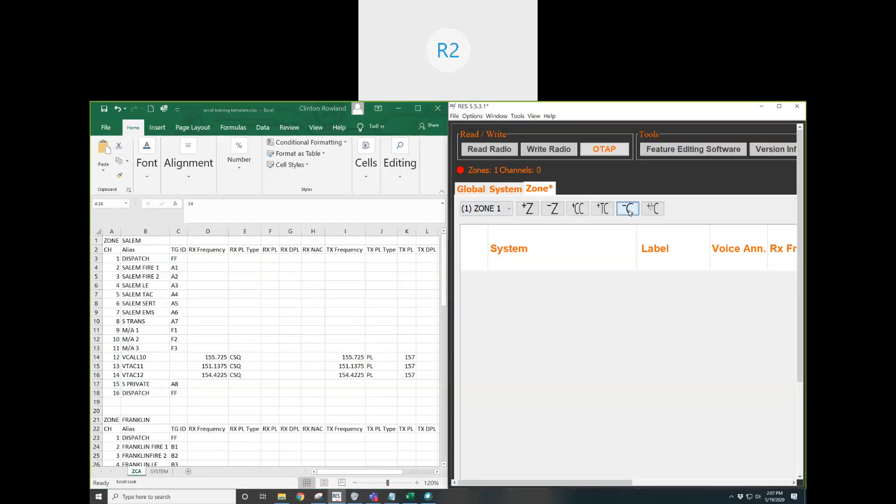
left_click(652, 209)
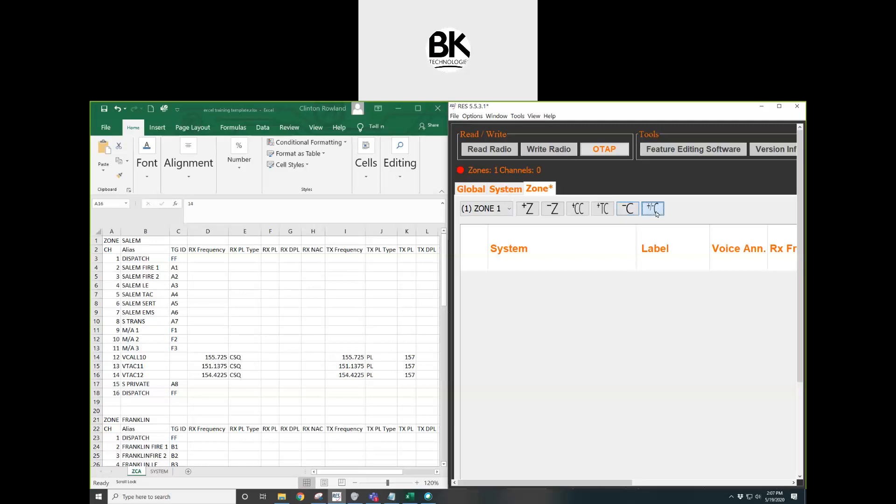
left_click_drag(653, 240, 640, 275)
left_click(585, 329)
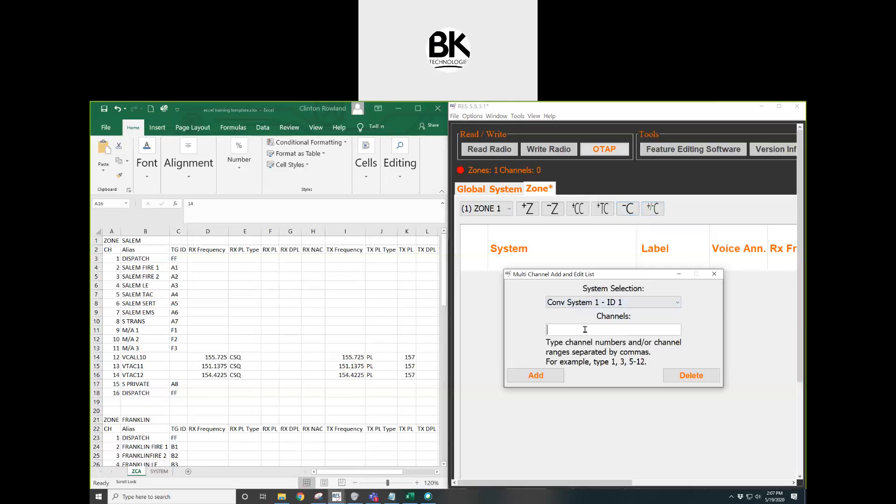
type("1-")
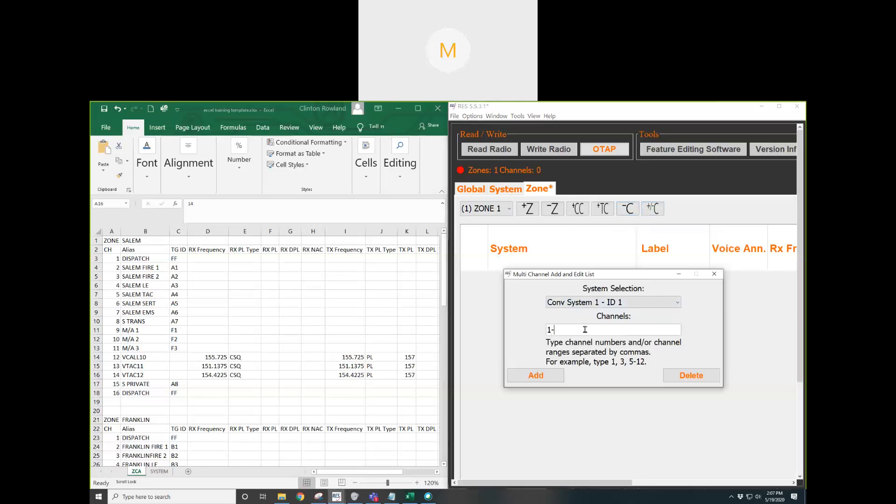
type("11")
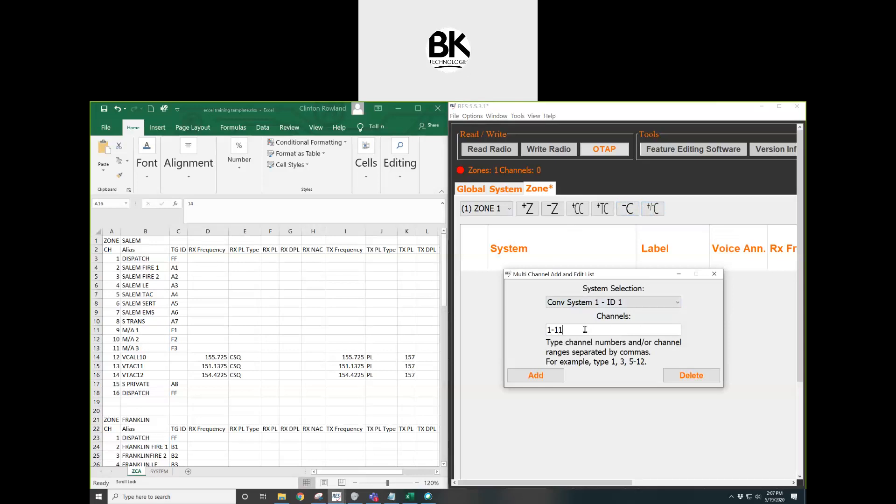
type(",15,16")
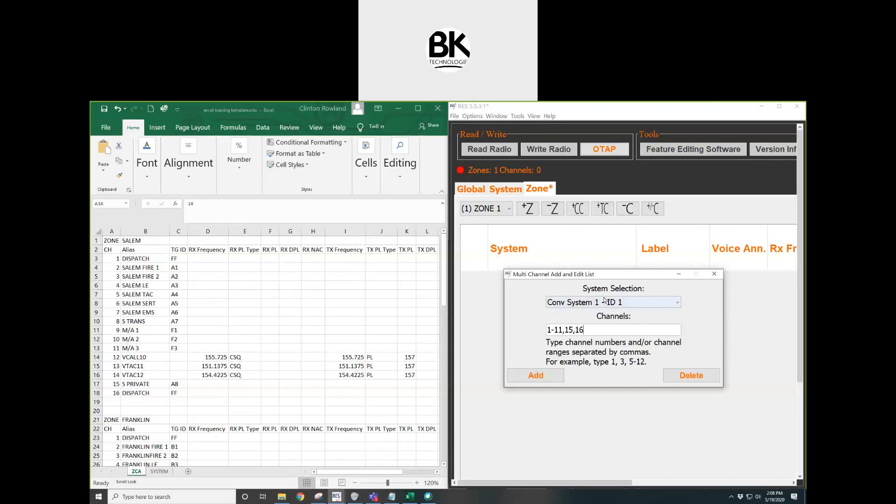
left_click(638, 304)
left_click(632, 324)
left_click(521, 378)
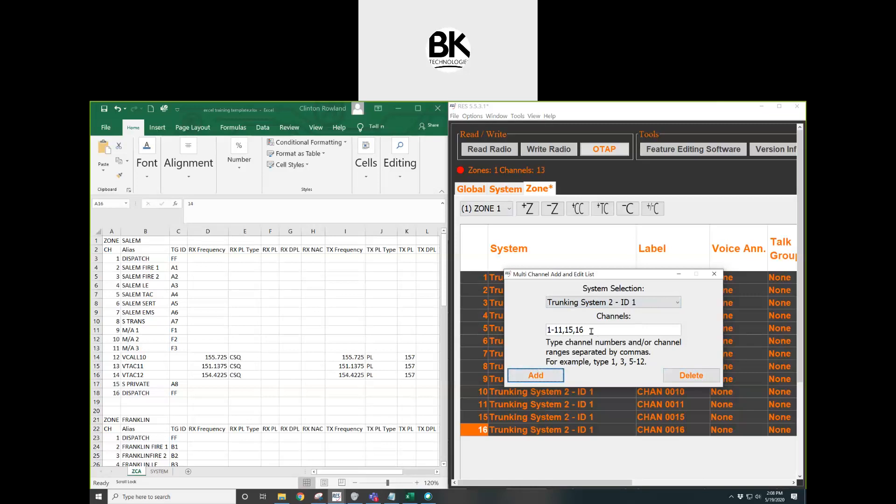
Step: Add channels 12-14 to Zone 1, deleting and re-adding them so they use Conv System 1 - ID 1
left_click_drag(590, 332, 509, 336)
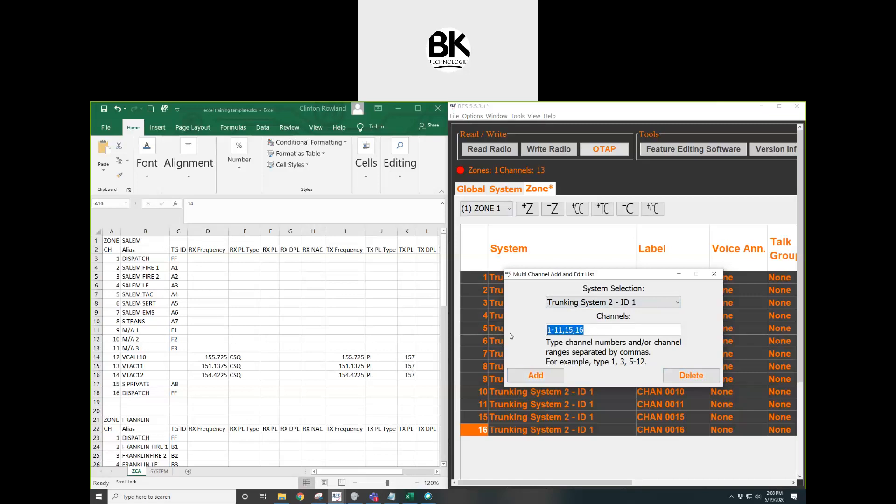
type("12-14")
left_click(540, 376)
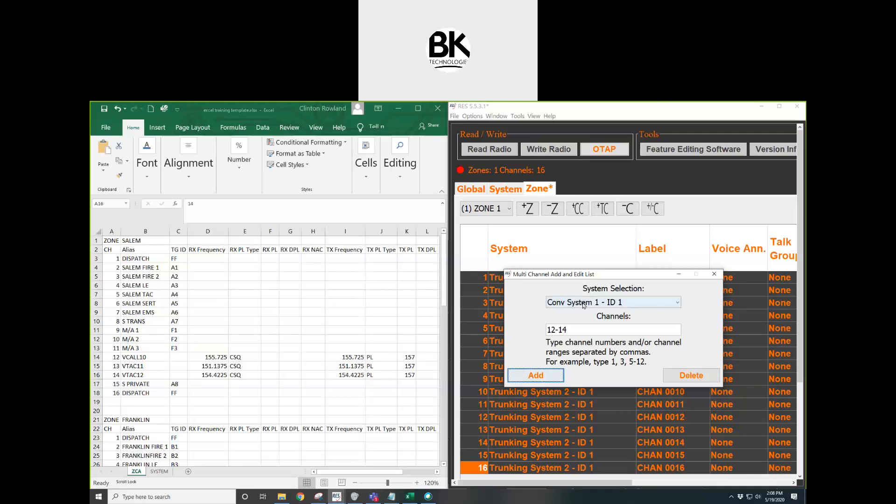
left_click(583, 305)
left_click(583, 312)
left_click(558, 376)
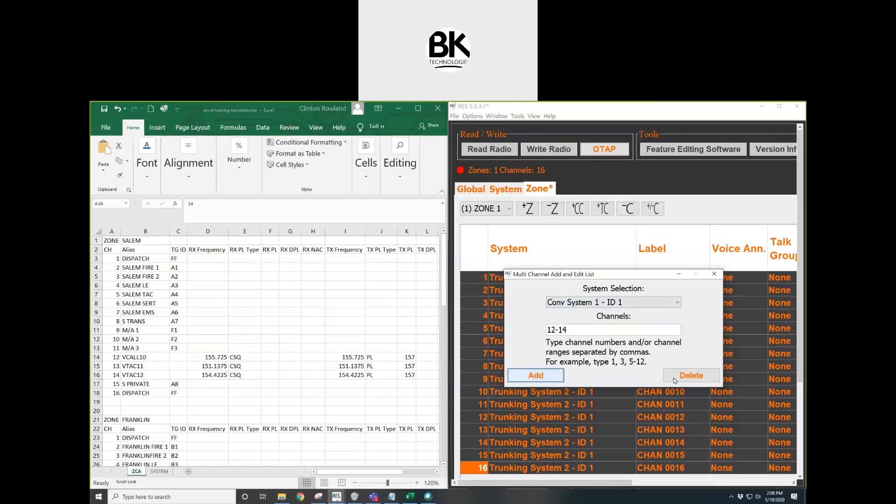
left_click(691, 377)
left_click(534, 376)
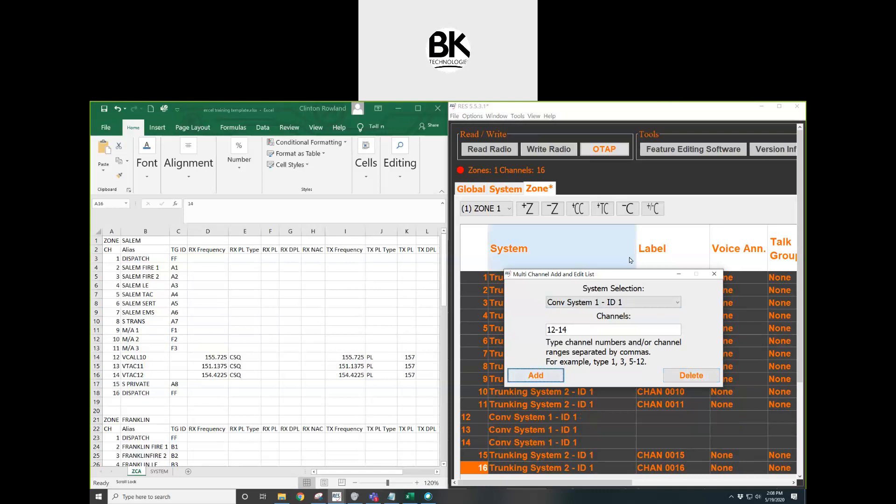
left_click(714, 274)
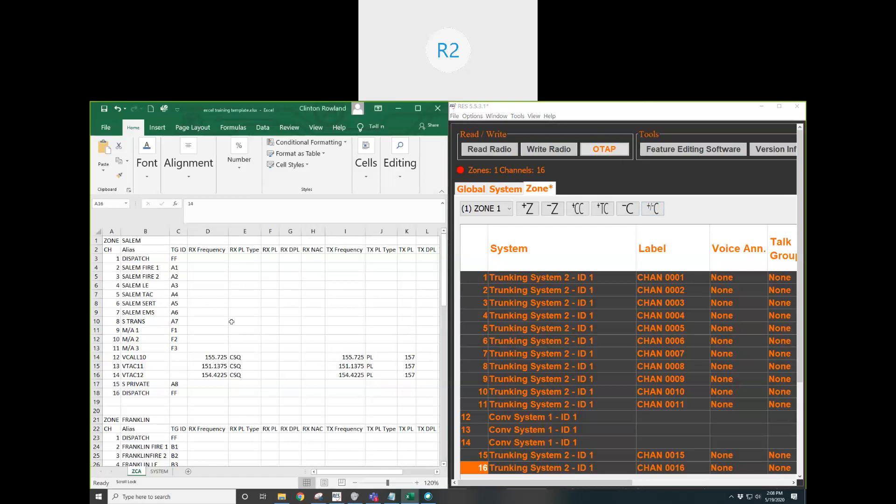
Step: Add Zone 2 for the FRANKLIN channel plan and give it channels 12-14 using Conv System 1 - ID 1
scroll(232, 321, "down", 5)
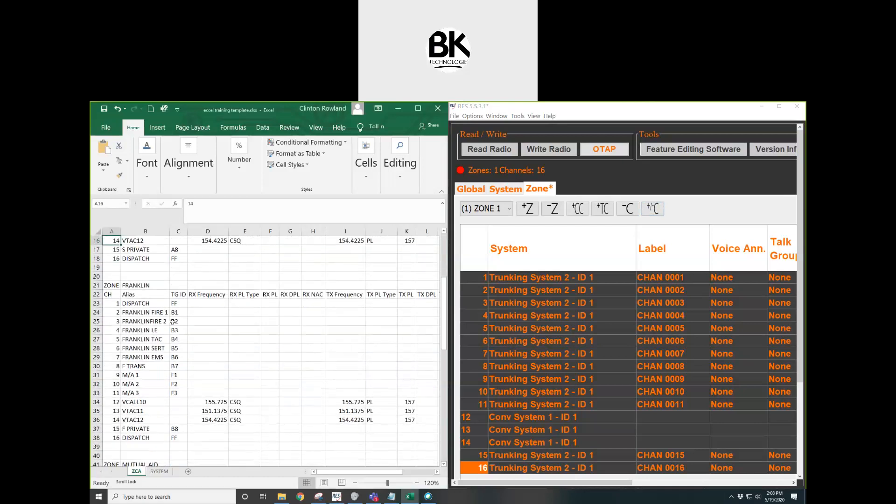
left_click(156, 322)
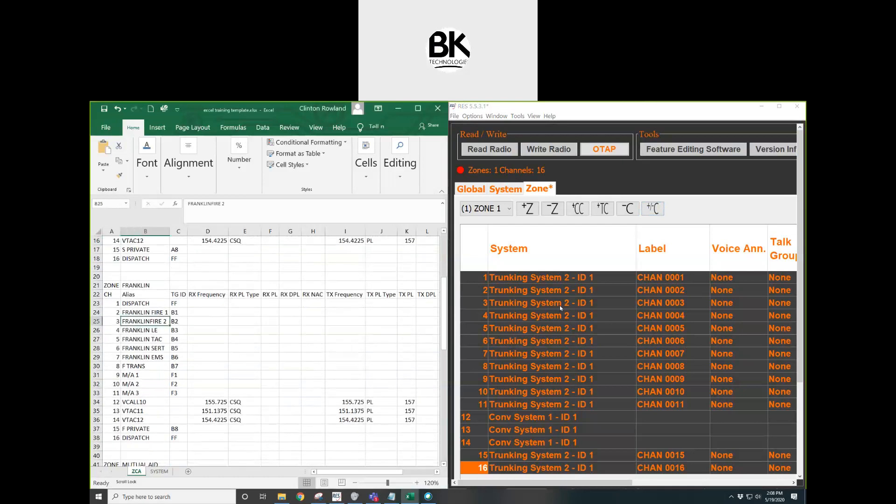
left_click(528, 211)
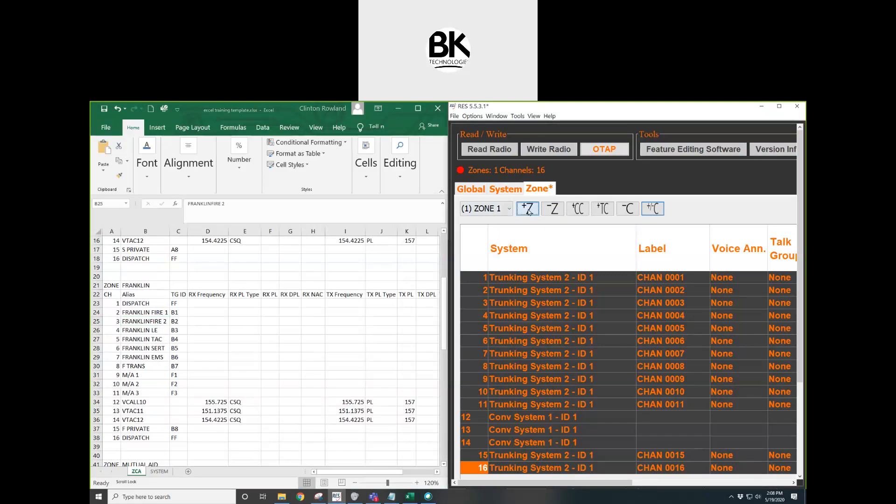
left_click(528, 212)
left_click(656, 212)
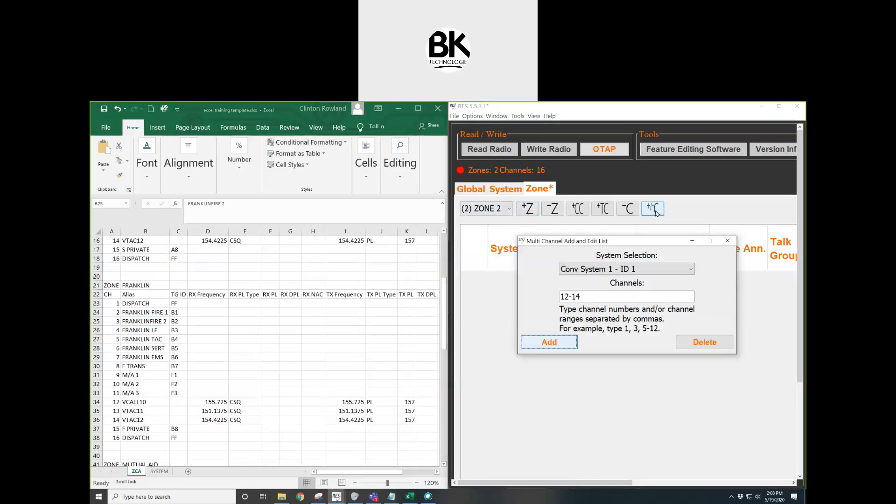
left_click(546, 346)
Step: Add channels 1-11, 15 and 16 to Zone 2 using Trunking System 2 - ID 1
type("1-11,")
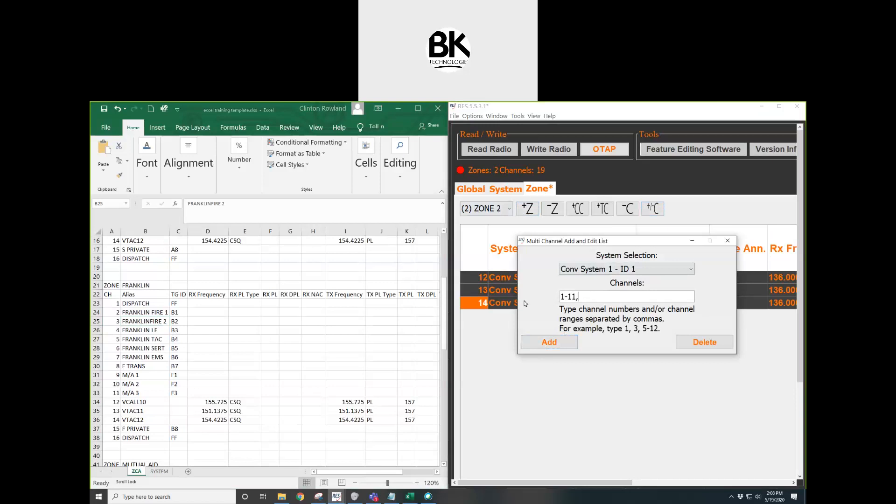
type("15,16")
left_click(571, 269)
left_click(579, 295)
left_click(549, 342)
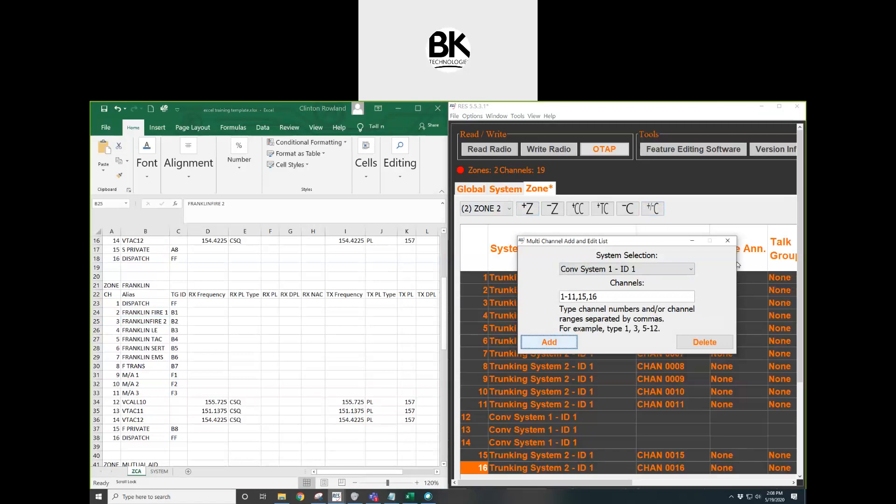
left_click(727, 240)
Step: Add Zone 3 for the MUTUAL AID channel plan and give it channels 1-16 using Trunking System 2 - ID 1
scroll(230, 368, "down", 7)
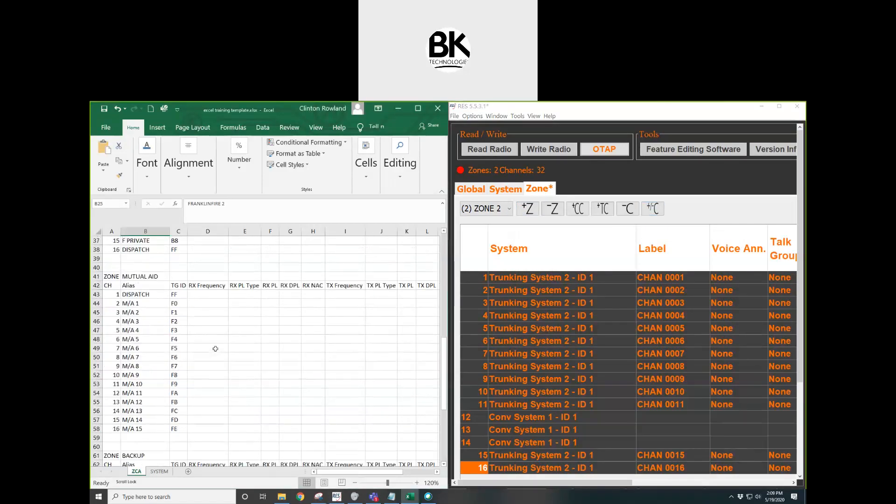
scroll(215, 349, "down", 1)
left_click(208, 321)
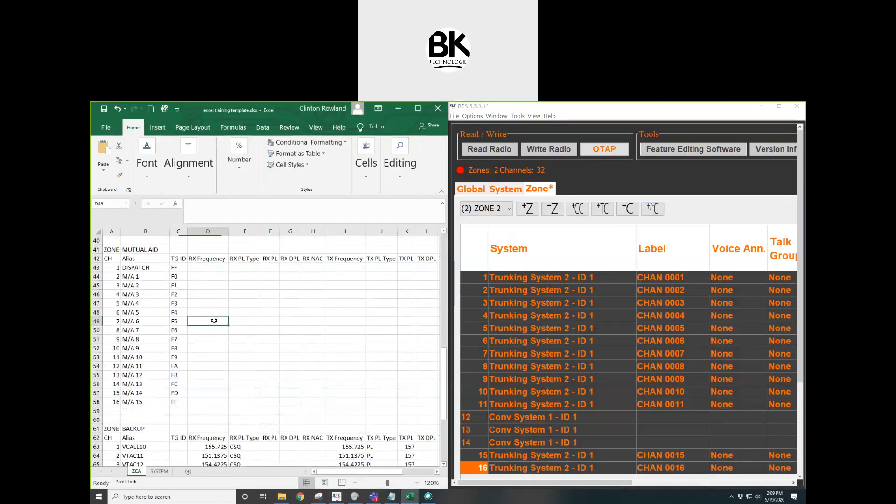
left_click(528, 208)
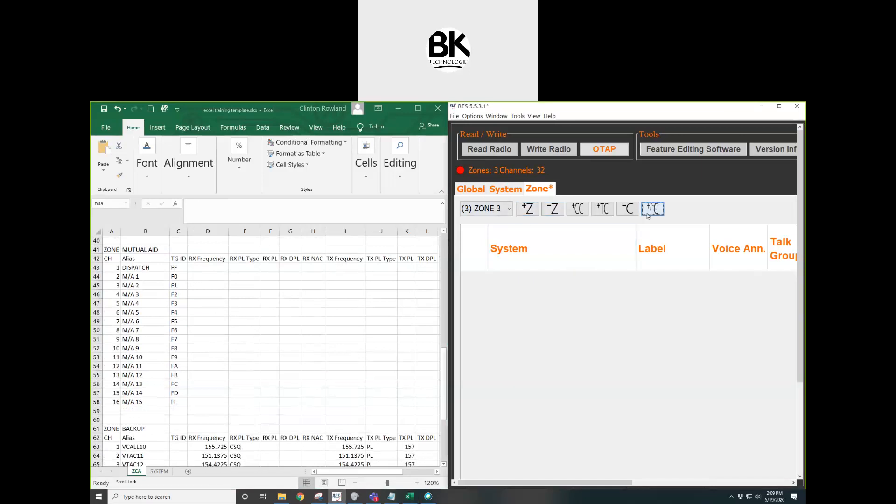
left_click(654, 210)
left_click_drag(599, 296, 524, 297)
type("1-16")
left_click(581, 269)
left_click(592, 290)
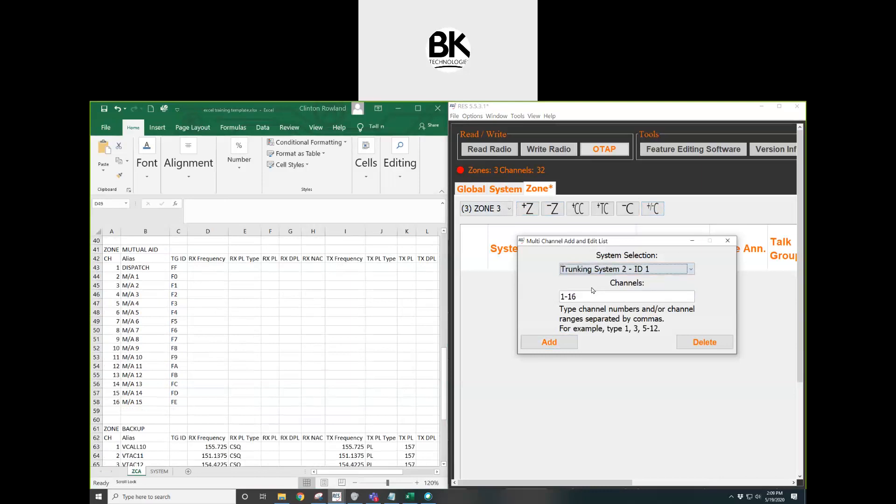
left_click(555, 343)
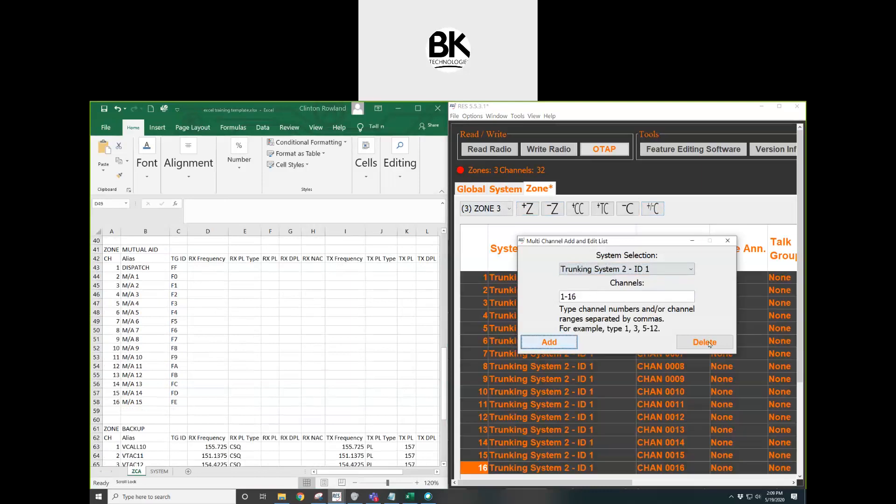
left_click(727, 240)
Step: Add Zone 4 for the BACKUP channel plan and give it channels 1-16 using Conv System 1 - ID 1
left_click(486, 209)
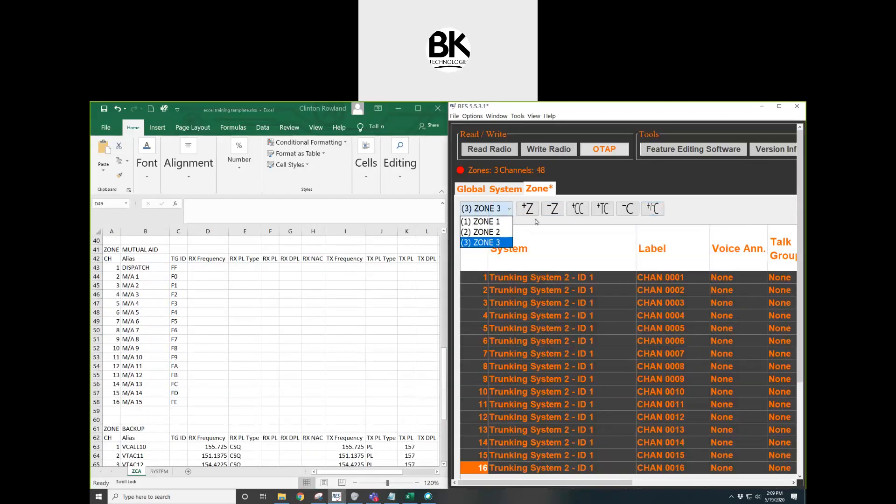
left_click(532, 215)
left_click(531, 216)
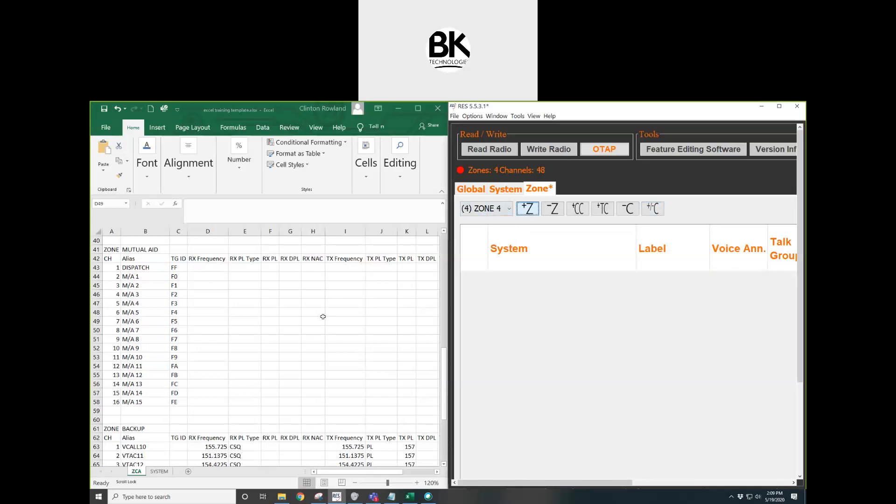
scroll(305, 332, "down", 4)
scroll(307, 332, "down", 2)
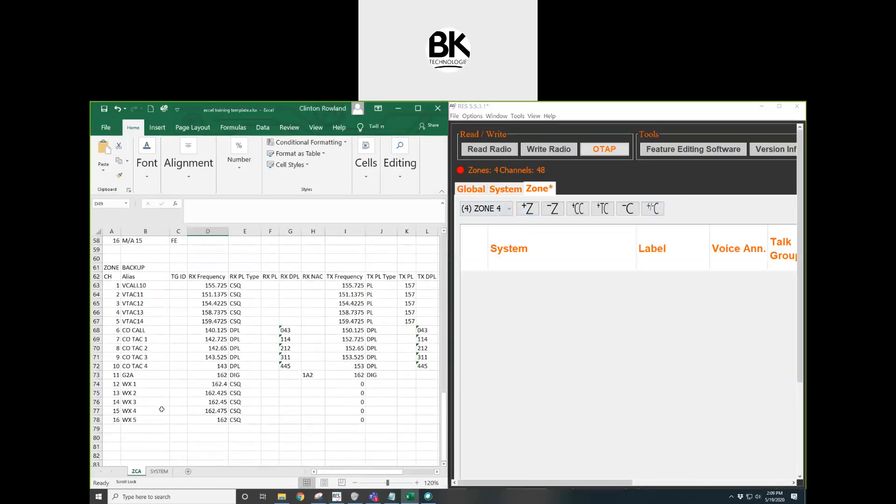
left_click(655, 213)
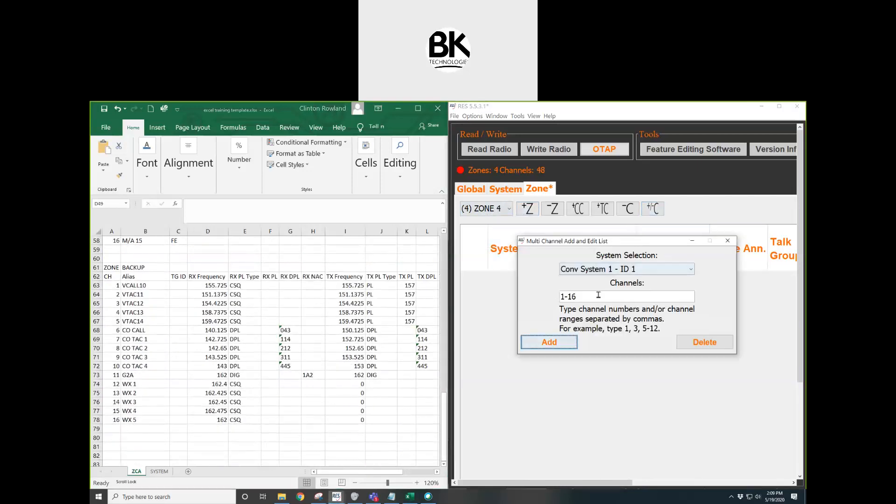
left_click(546, 344)
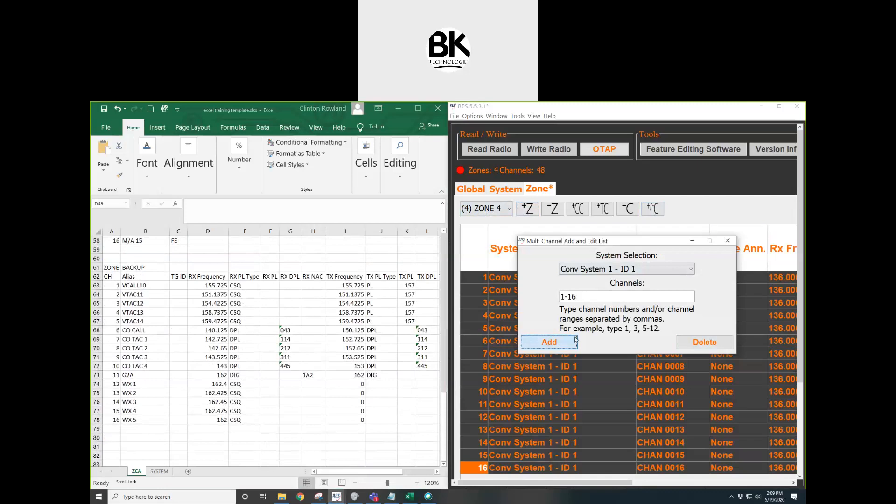
left_click(728, 240)
Step: Check the list of zones and display Zone 1's channels
left_click(499, 209)
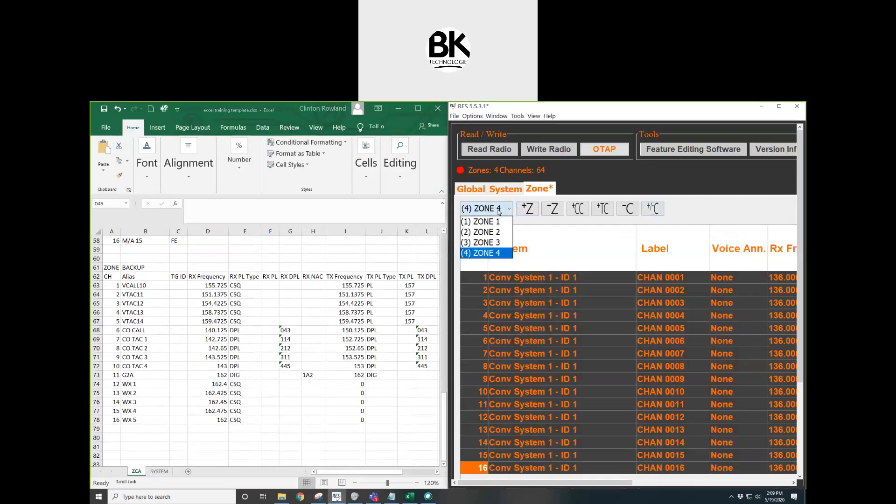
left_click(498, 210)
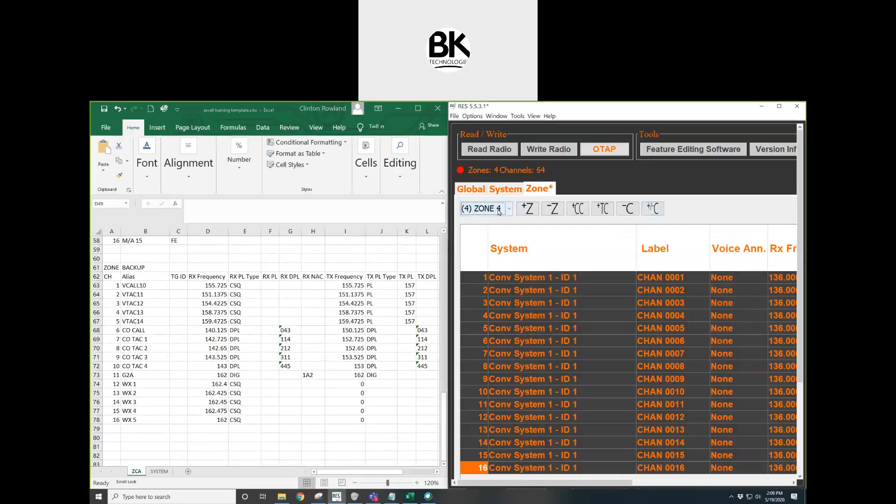
scroll(498, 212, "up", 1)
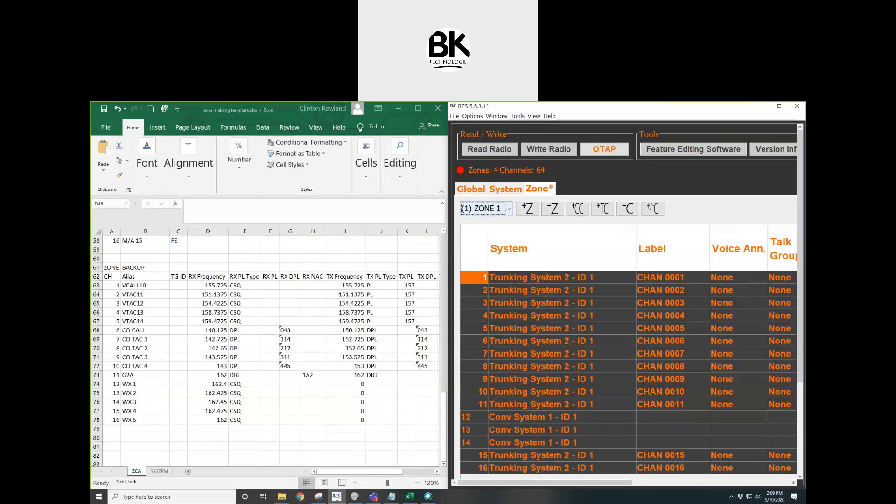
Step: Start an Excel parameter export and include Trunking List Sets, Conventional Channels and Trunking Channels
left_click(454, 116)
mouse_move(485, 191)
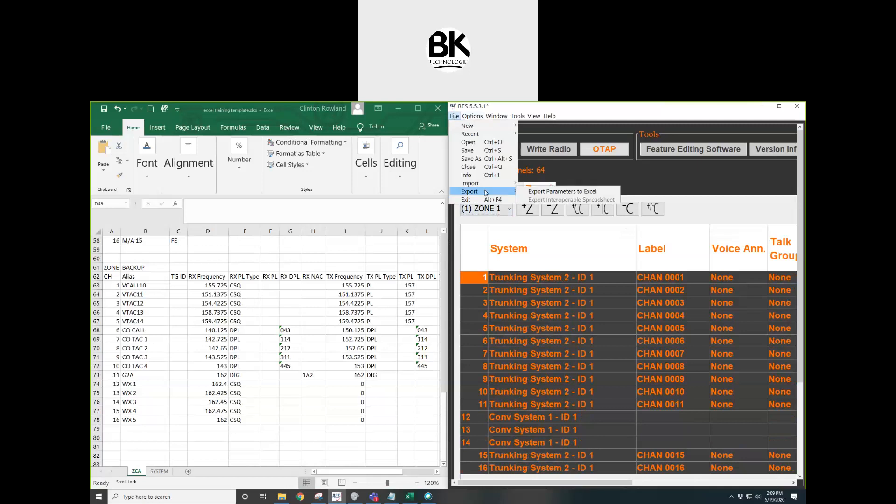
left_click(562, 192)
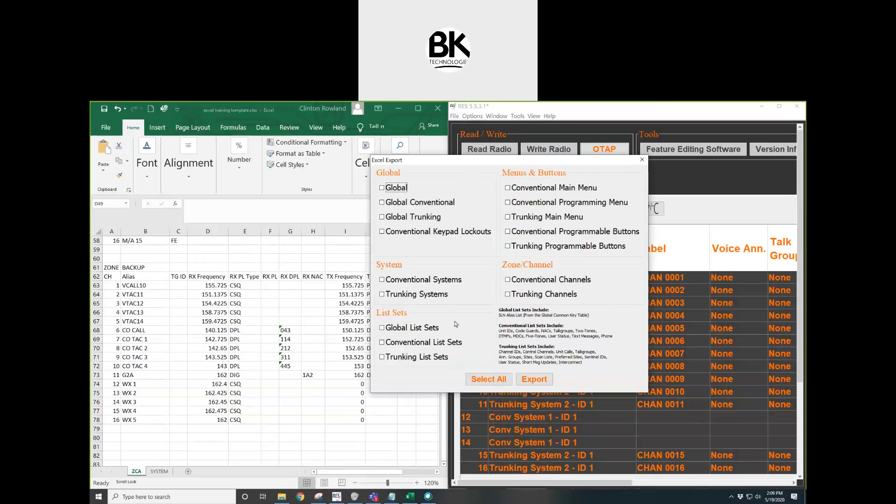
left_click(383, 360)
left_click(507, 280)
left_click(506, 296)
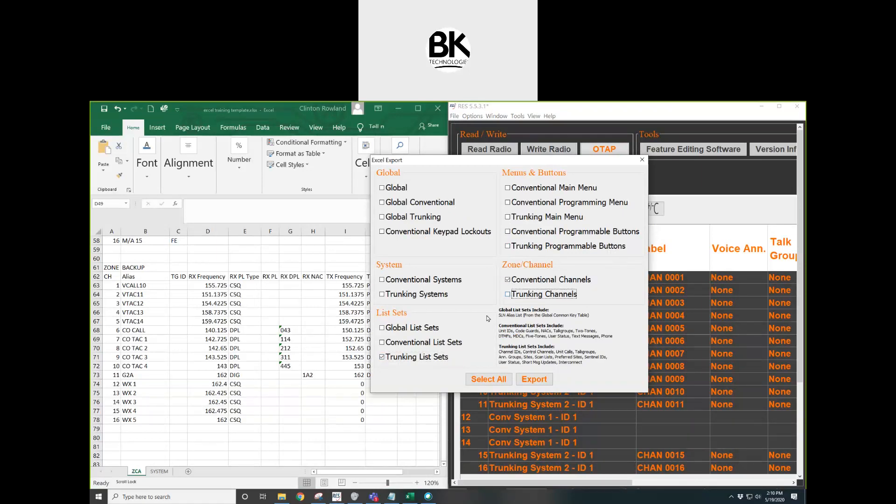
Step: Export the selected parameters to training.xls in the codeplug folder, replacing the existing file
left_click(538, 380)
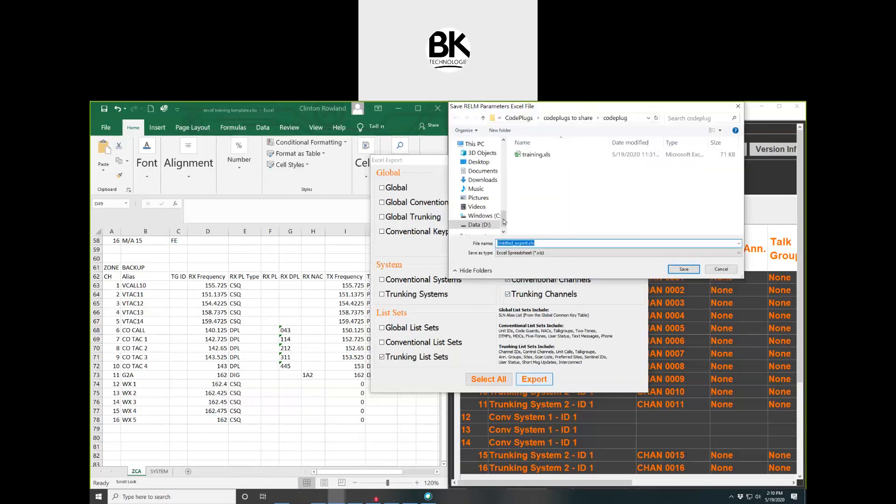
double_click(494, 220)
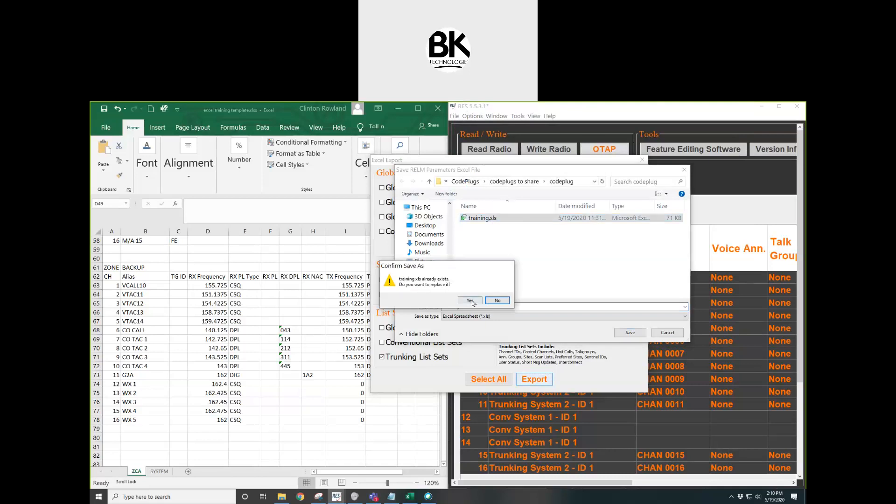
left_click(471, 301)
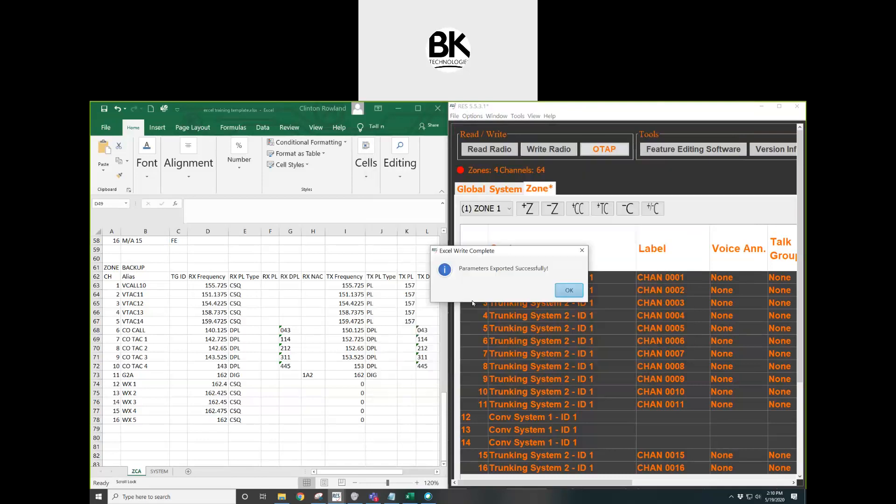
left_click(576, 292)
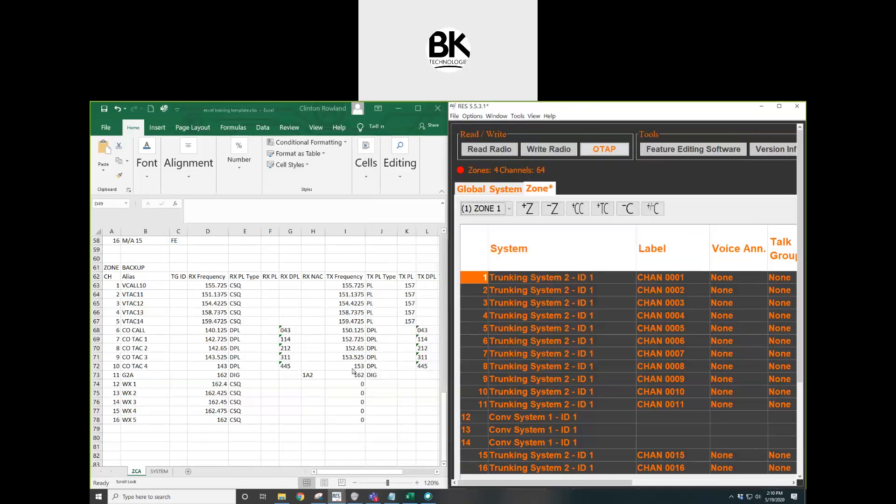
Step: Open the exported training.xls beside the template workbook and enlarge its Control Channels 2 sheet to 130%
left_click(282, 497)
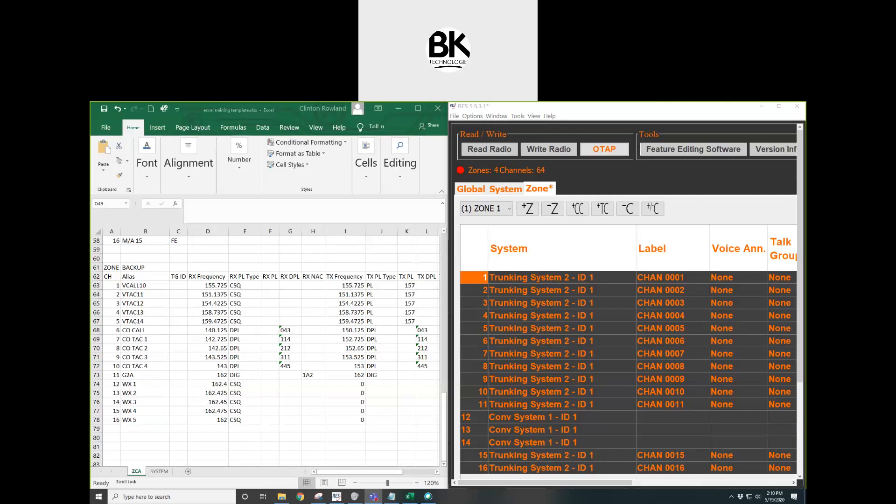
key("alt+Tab")
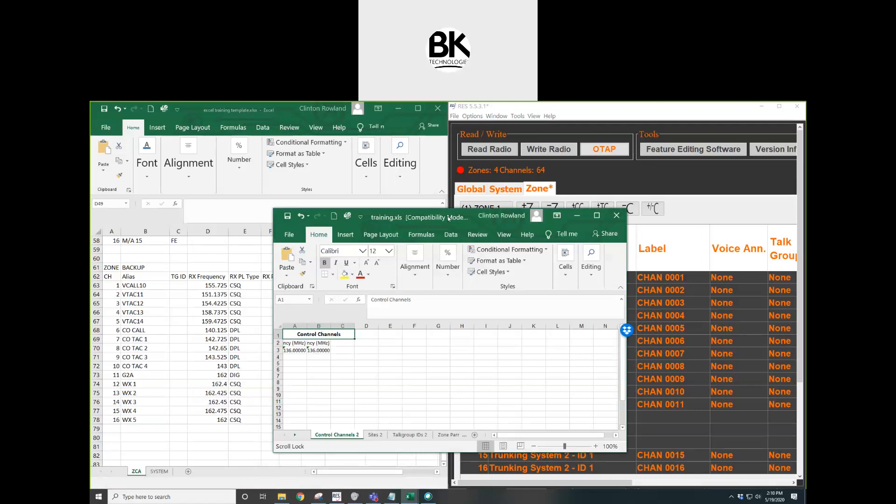
key("super+Right")
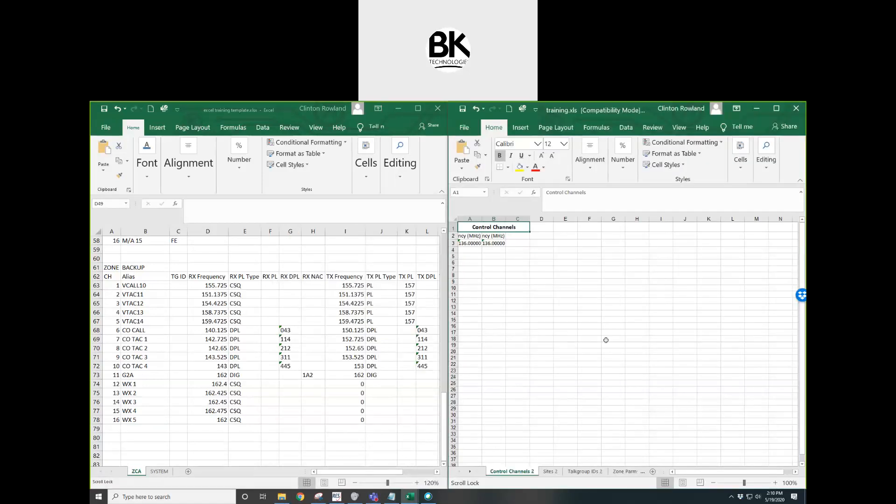
left_click(775, 483)
left_click(775, 483)
left_click(775, 483)
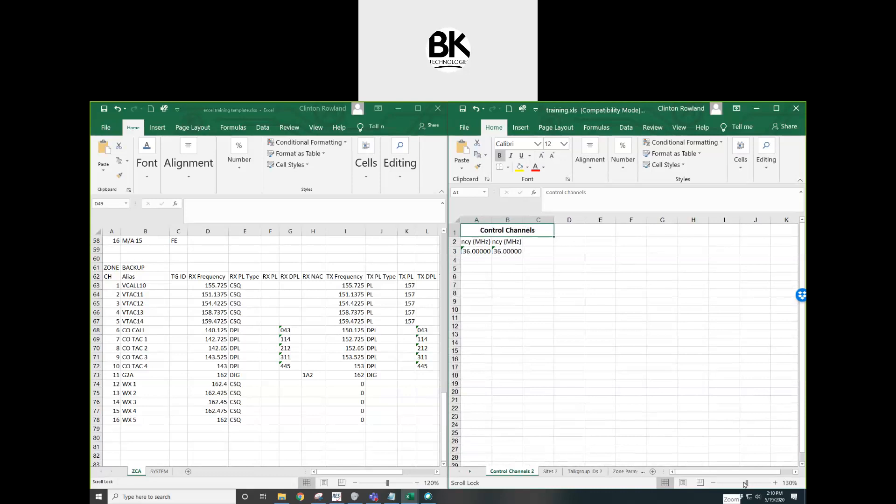
left_click(589, 321)
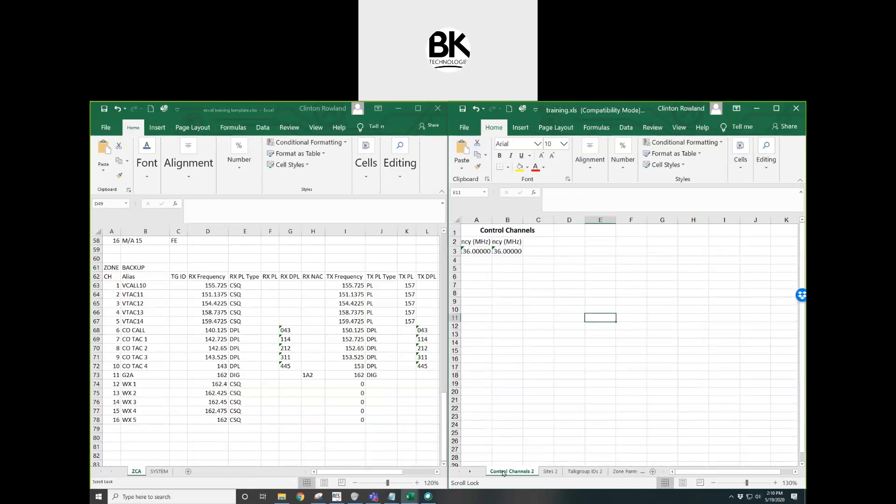
Step: Look through the Sites 2 and Talkgroup IDs 2 sheets, returning to Control Channels 2
left_click(549, 472)
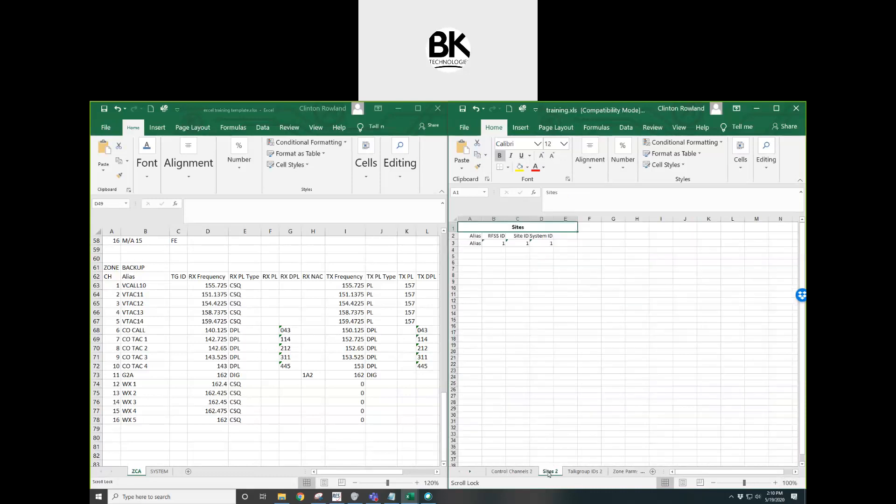
left_click(585, 473)
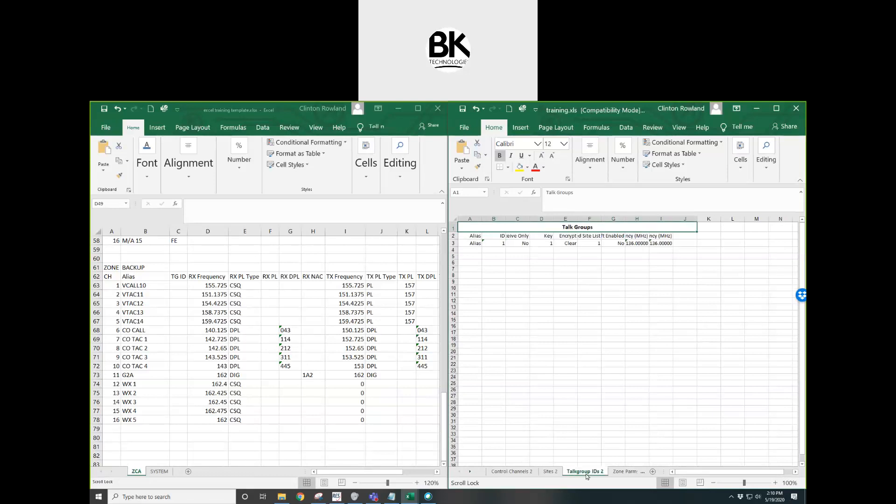
left_click(534, 472)
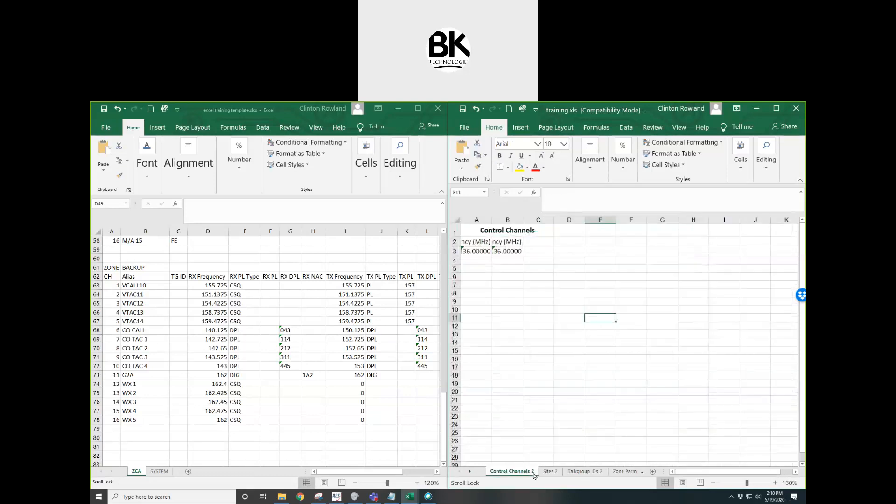
Step: Switch to RES and check which system numbers the conventional and P25 trunking systems have
left_click(335, 496)
left_click(489, 191)
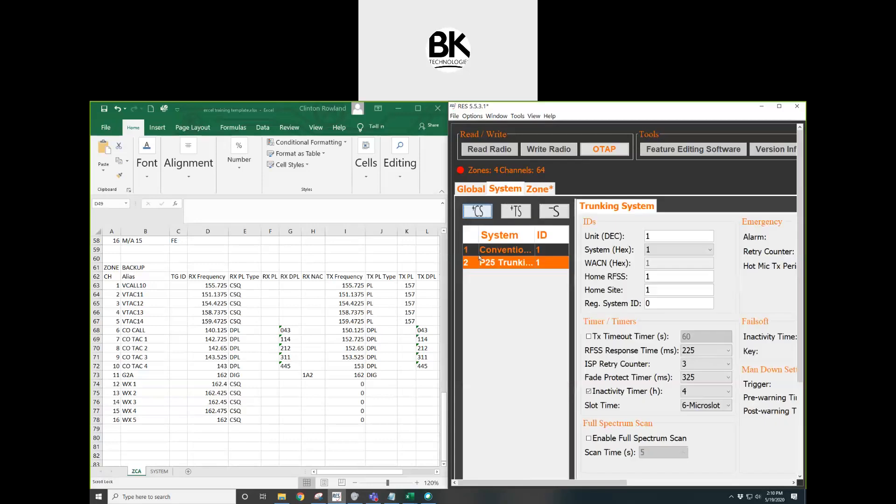
left_click(475, 251)
left_click(475, 262)
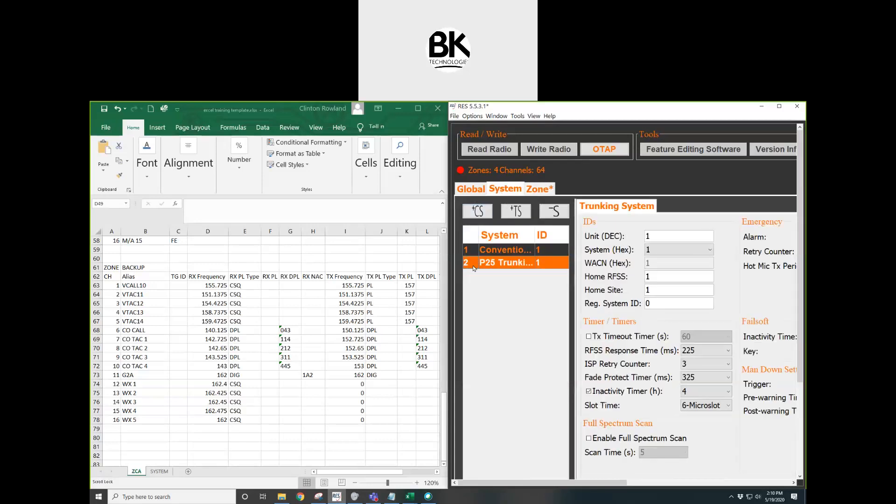
Step: Add three more P25 trunking systems and go through the trunking entries in the system list
left_click(516, 211)
left_click(517, 213)
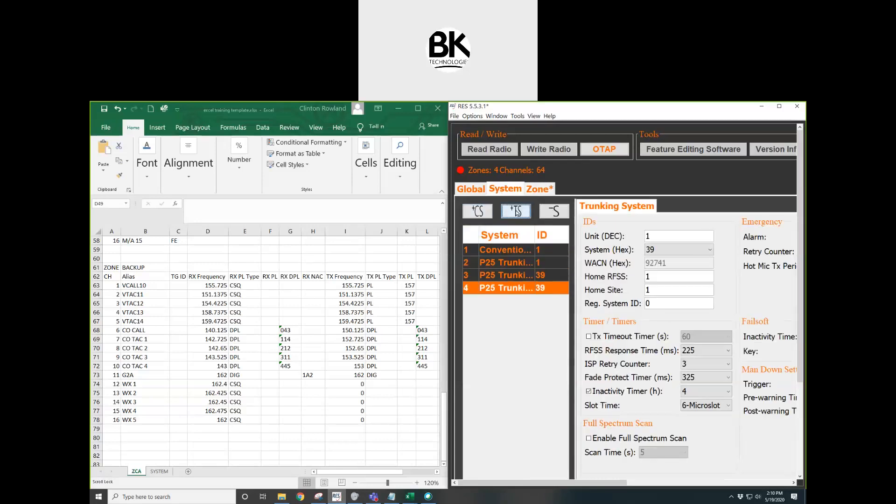
left_click(516, 212)
left_click(473, 265)
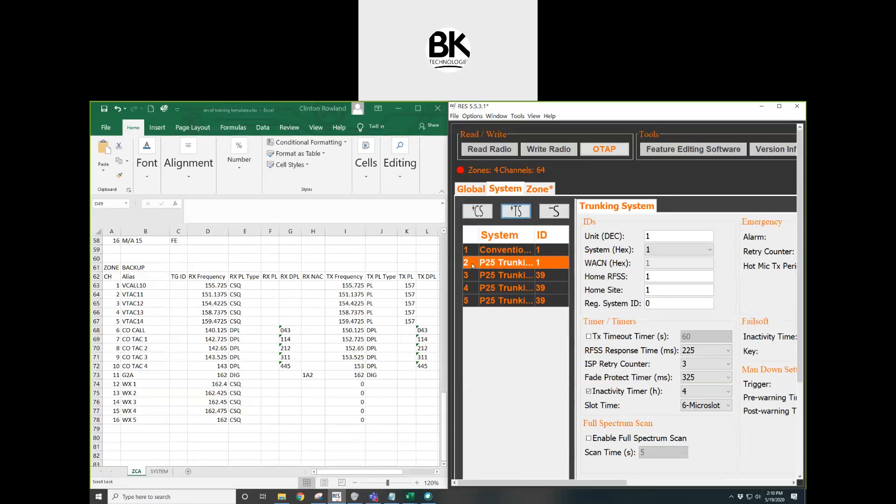
left_click(474, 278)
left_click(474, 289)
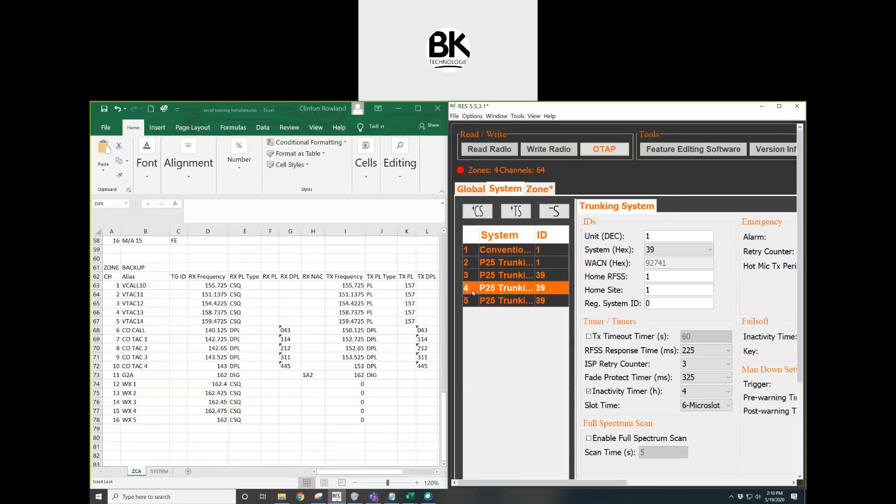
Step: Delete the three extra P25 trunking systems, keeping only systems 1 and 2
left_click(476, 303)
left_click(552, 212)
left_click(654, 318)
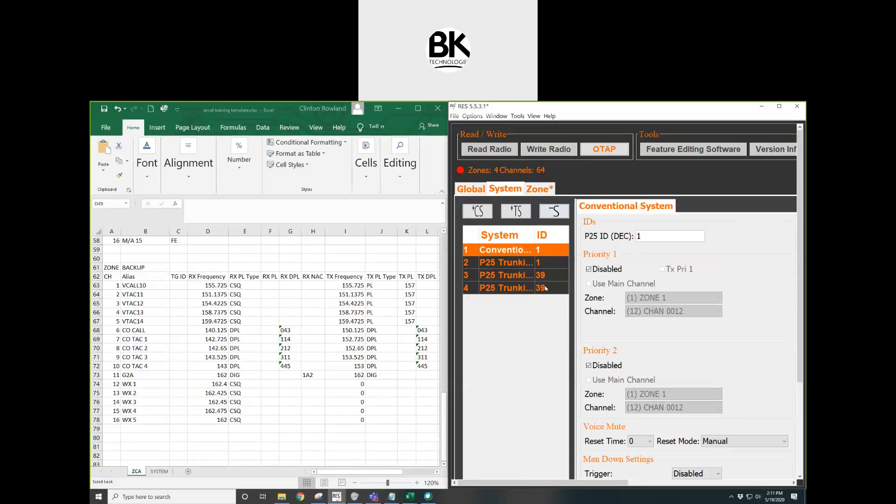
left_click(560, 212)
left_click(656, 317)
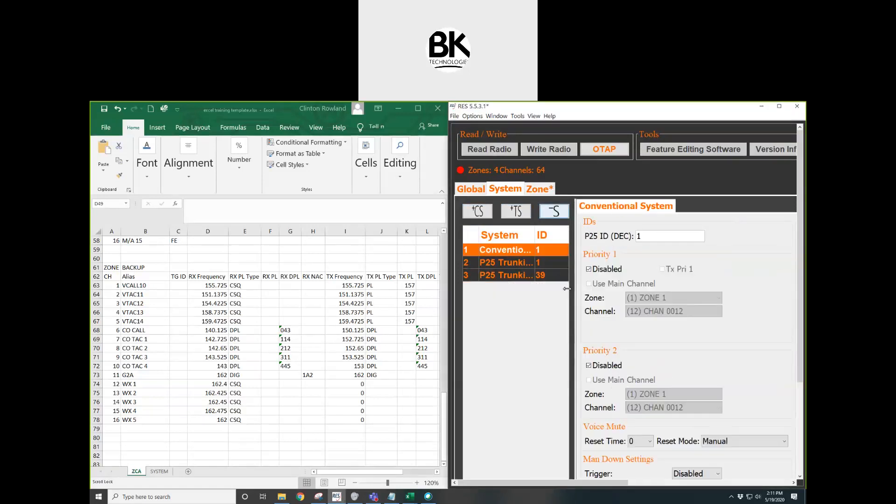
left_click(559, 212)
left_click(653, 318)
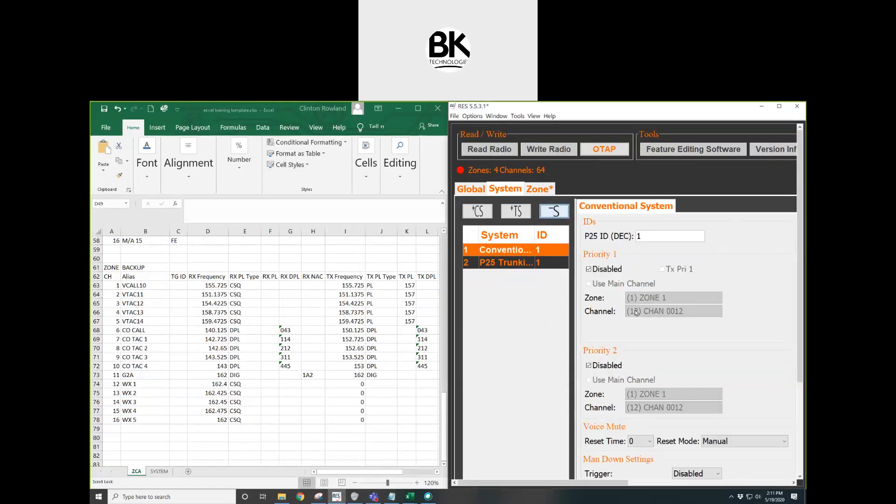
Step: Switch back to training.xls in Excel and slightly widen column C on the Control Channels 2 sheet
left_click(410, 497)
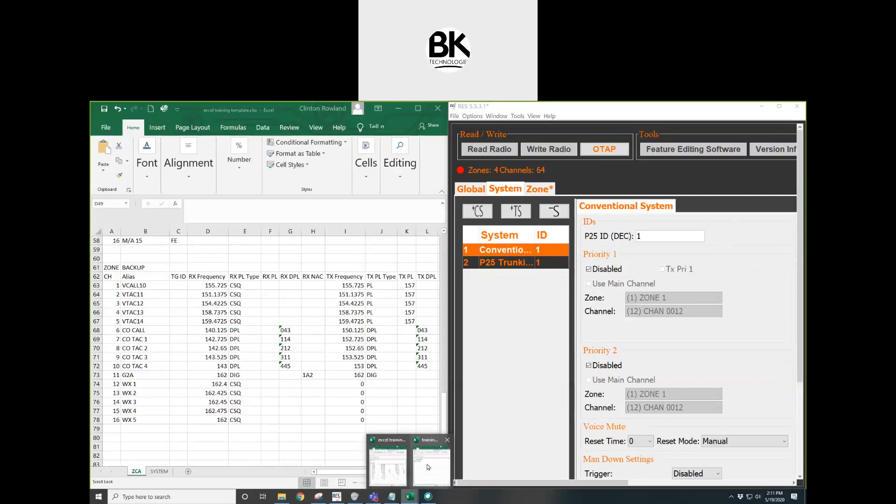
left_click(428, 467)
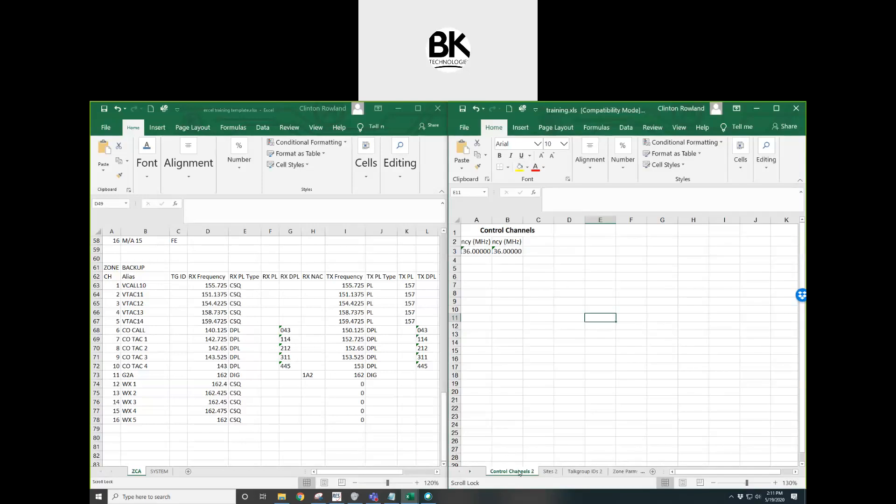
left_click(476, 269)
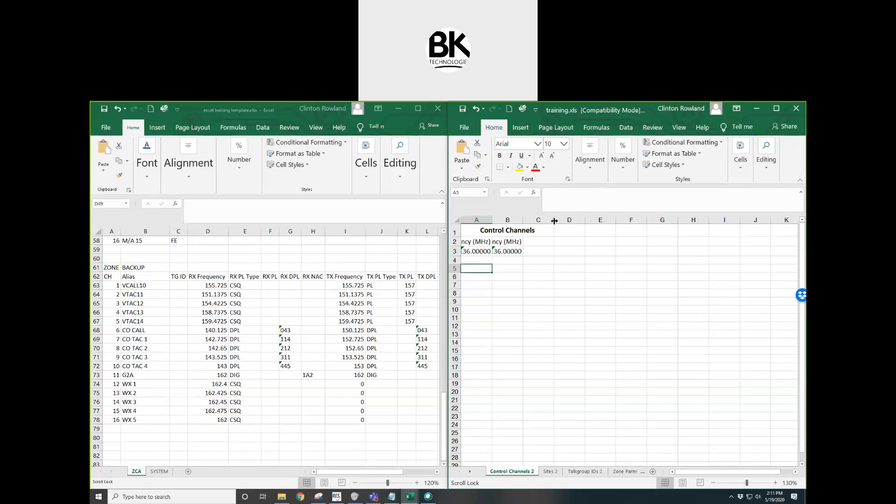
mouse_move(554, 221)
left_mouse_down()
mouse_move(602, 221)
mouse_move(558, 221)
left_mouse_up()
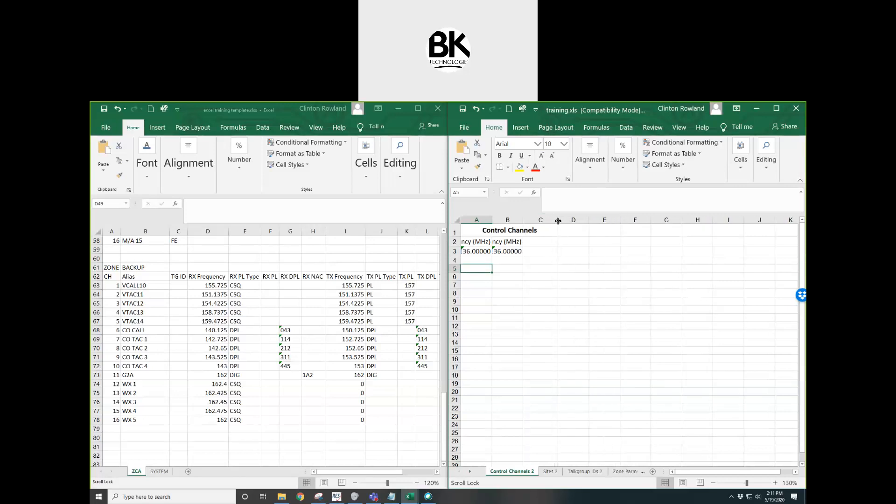
Step: Auto-fit the column widths on the Control Channels 2 sheet so the Rx and Tx frequency columns show in full
double_click(522, 220)
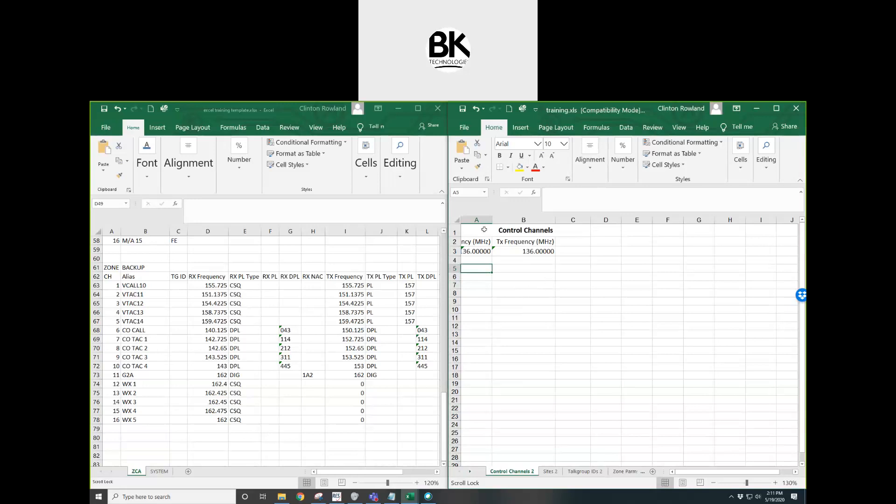
left_click(457, 219)
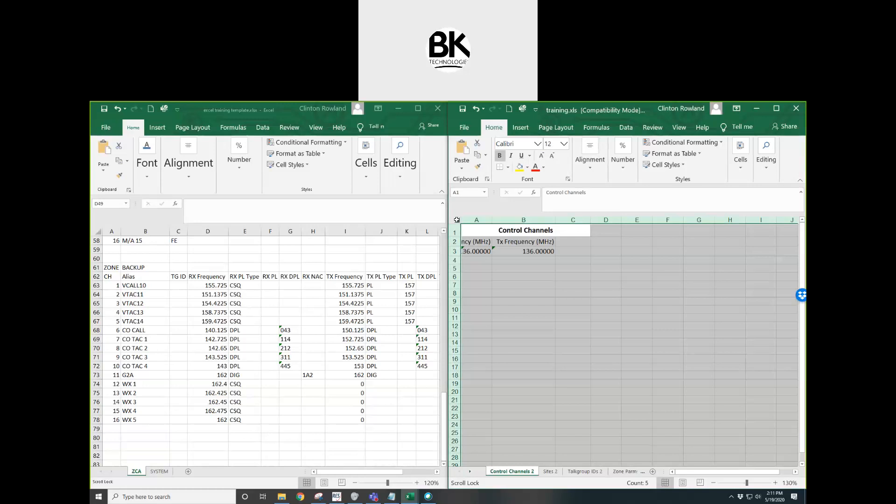
double_click(492, 219)
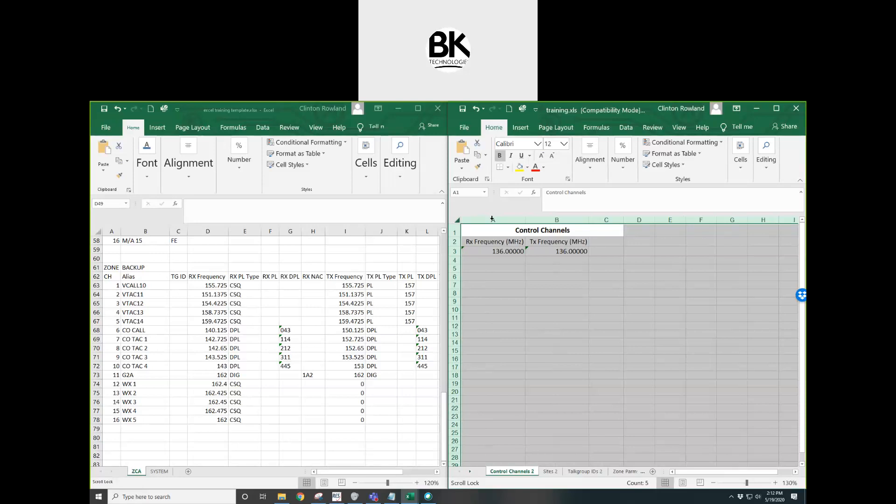
Step: Copy the RX and TX control channel frequencies from the template's SYSTEM sheet and paste them as values into Control Channels 2 from A3
left_click(312, 360)
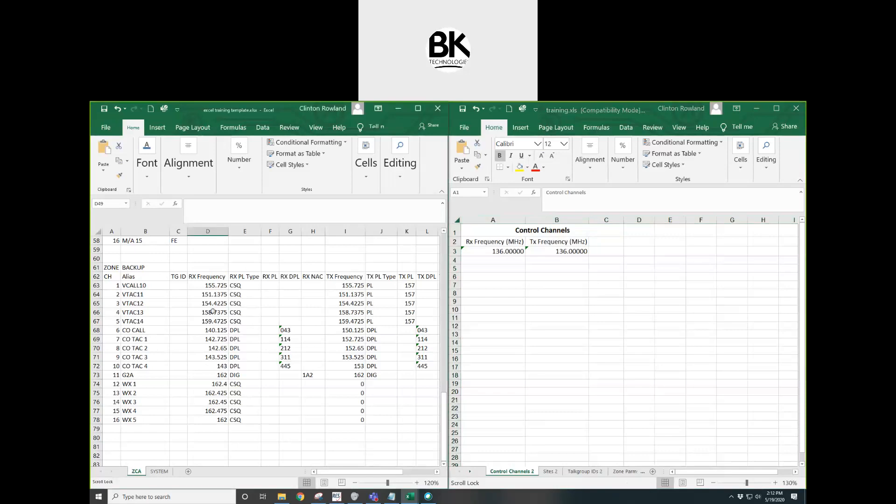
left_click(159, 471)
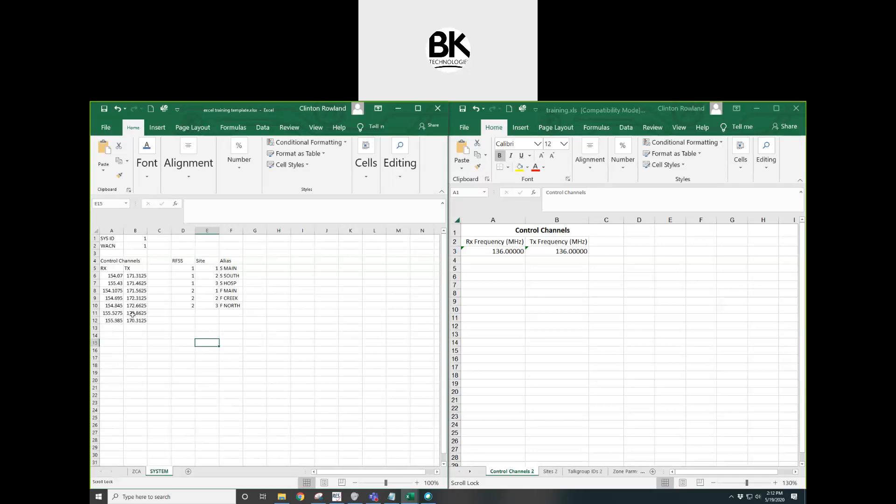
left_click_drag(112, 276, 132, 318)
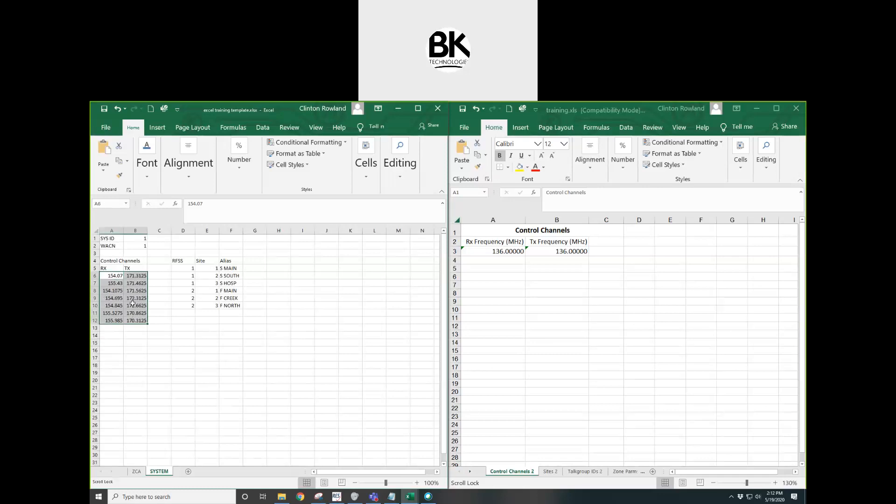
right_click(133, 303)
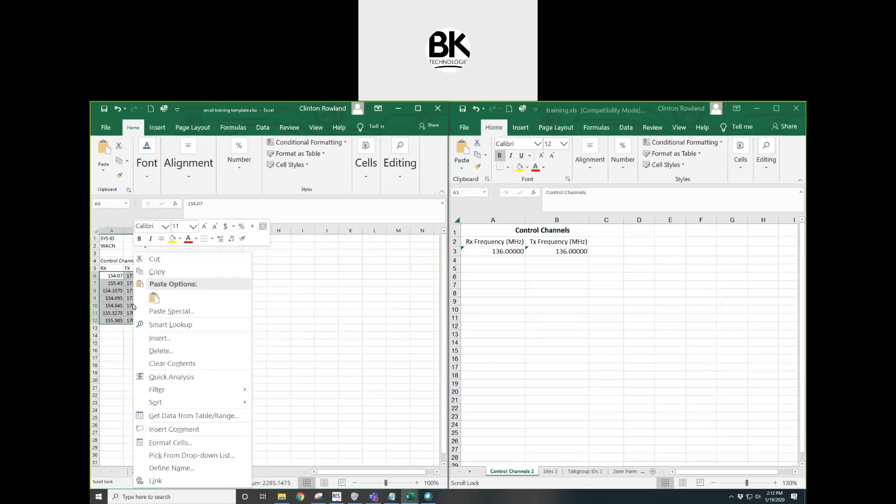
left_click(164, 272)
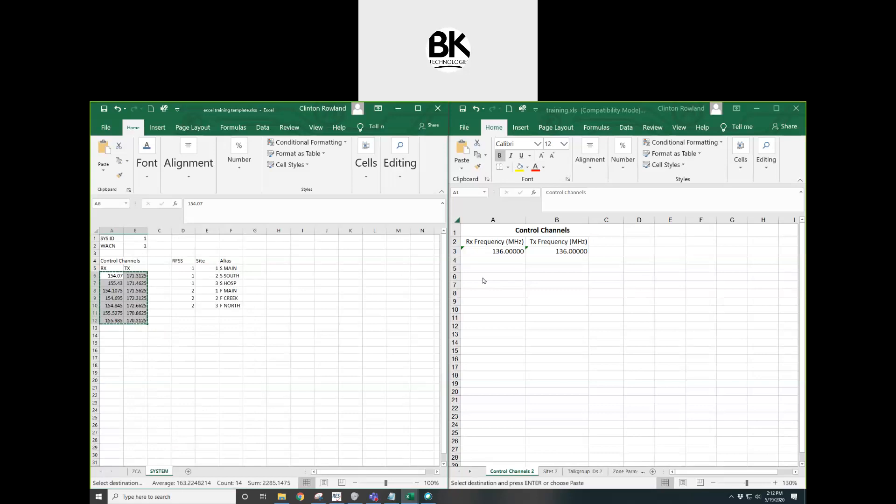
left_click(491, 251)
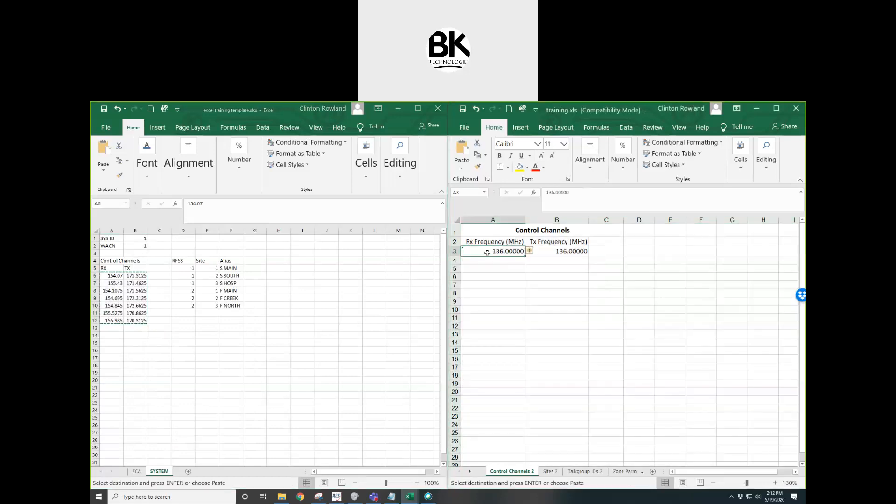
right_click(487, 253)
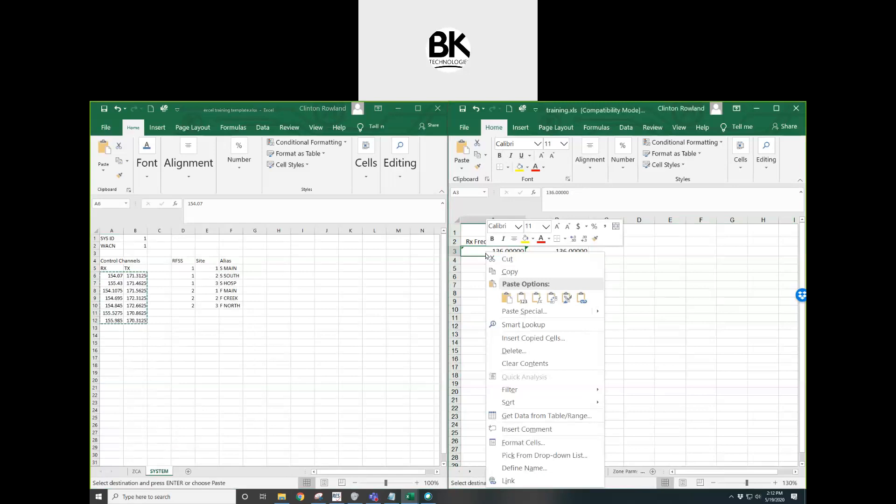
left_click(522, 300)
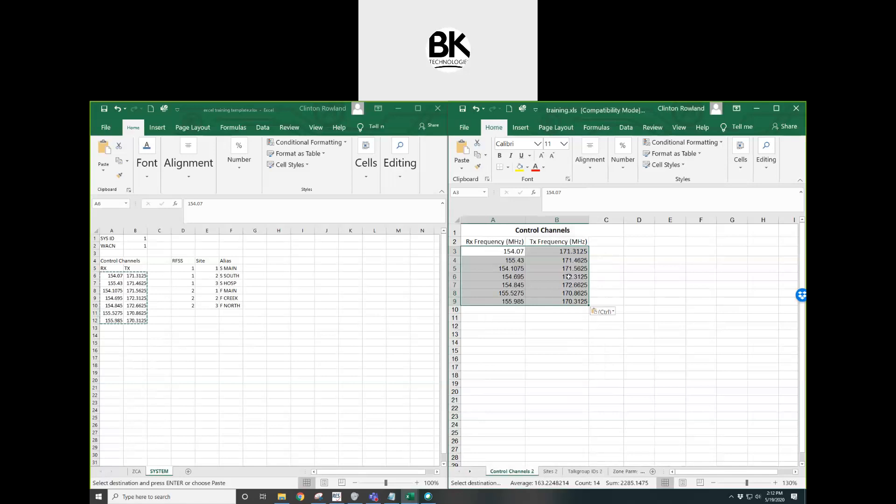
Step: Copy the site aliases S MAIN through F NORTH from the SYSTEM sheet and paste them as values into the Sites 2 Alias column from A3
left_click(551, 472)
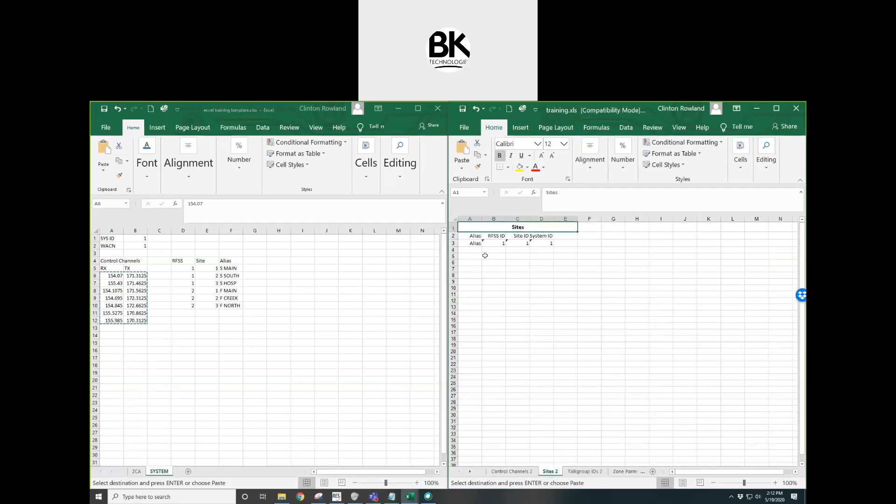
left_click(478, 242)
left_click(494, 242)
left_click(519, 245)
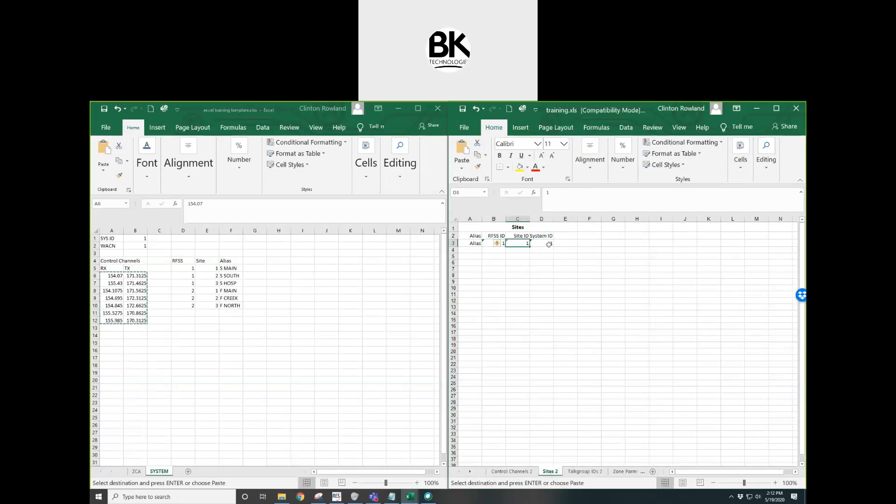
key("Right")
left_click(473, 246)
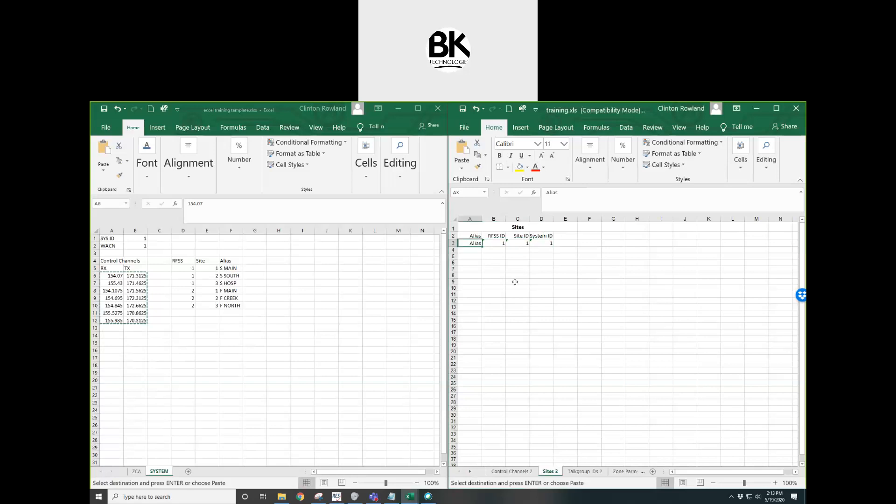
left_click(229, 268)
left_click_drag(230, 268, 228, 300)
right_click(228, 300)
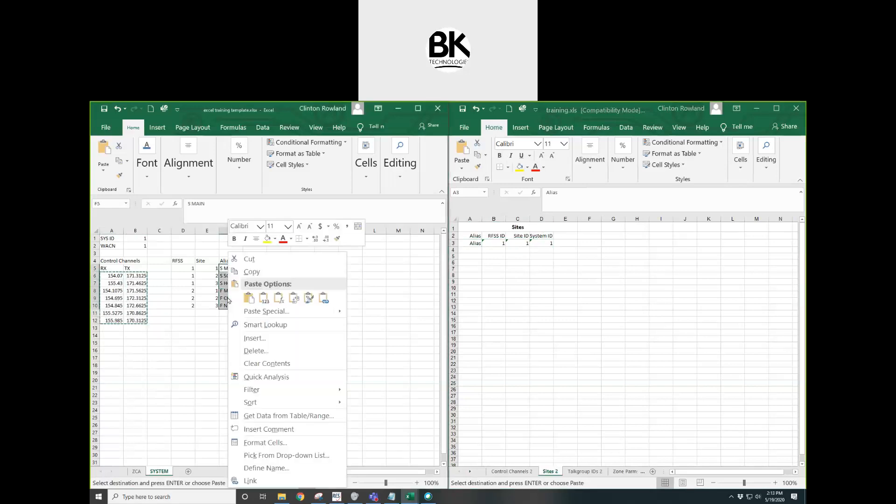
left_click(252, 272)
left_click(472, 243)
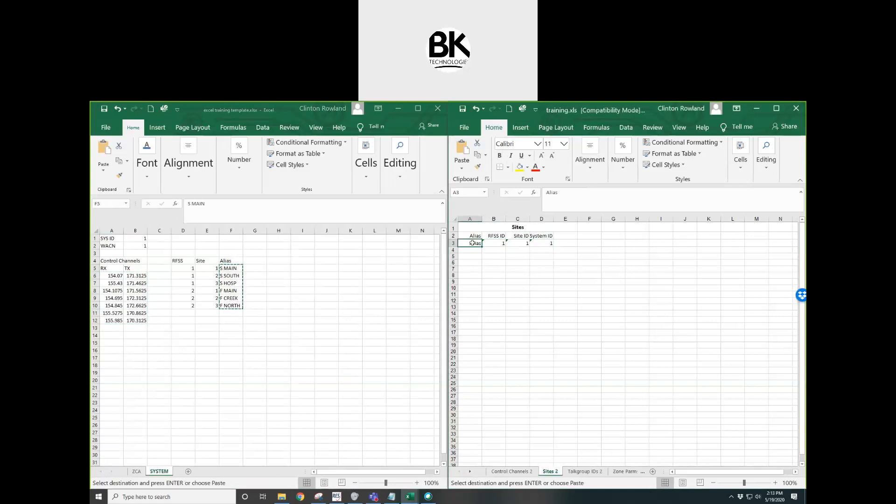
right_click(472, 243)
left_click(509, 289)
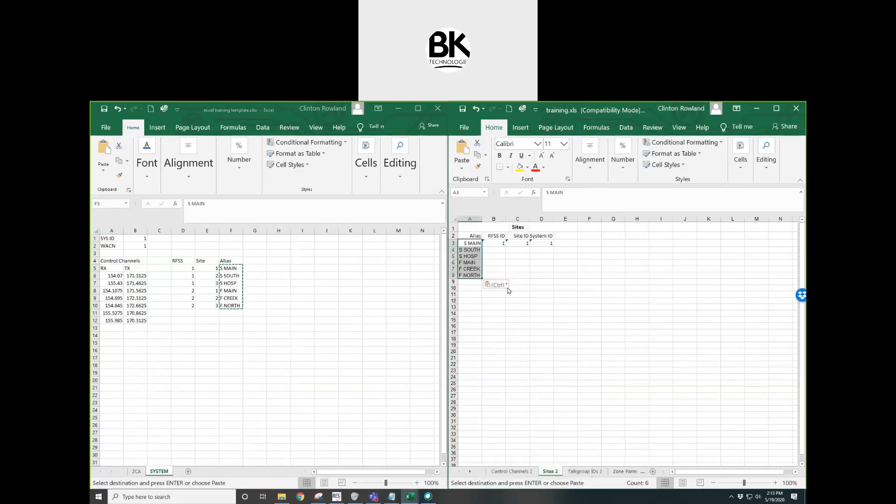
Step: Copy the six RFSS numbers from the SYSTEM sheet and paste them as values into the Sites 2 RFSS ID column from B3
left_click(282, 283)
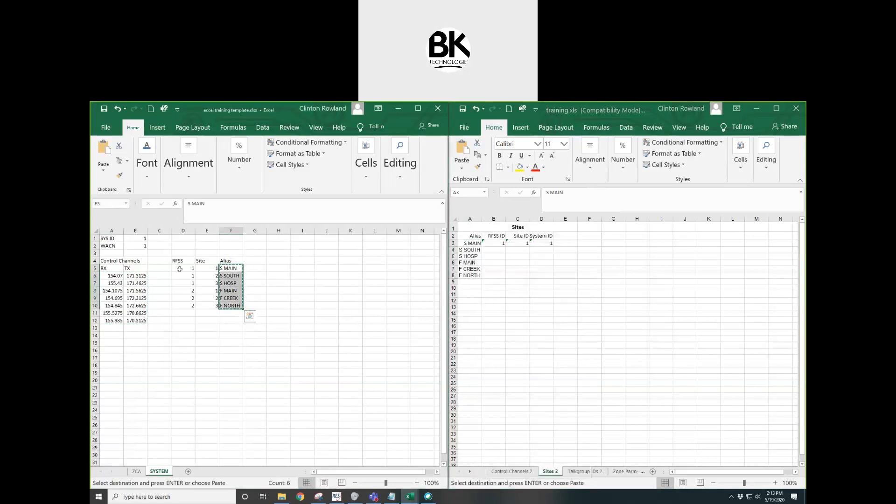
left_click_drag(183, 268, 182, 297)
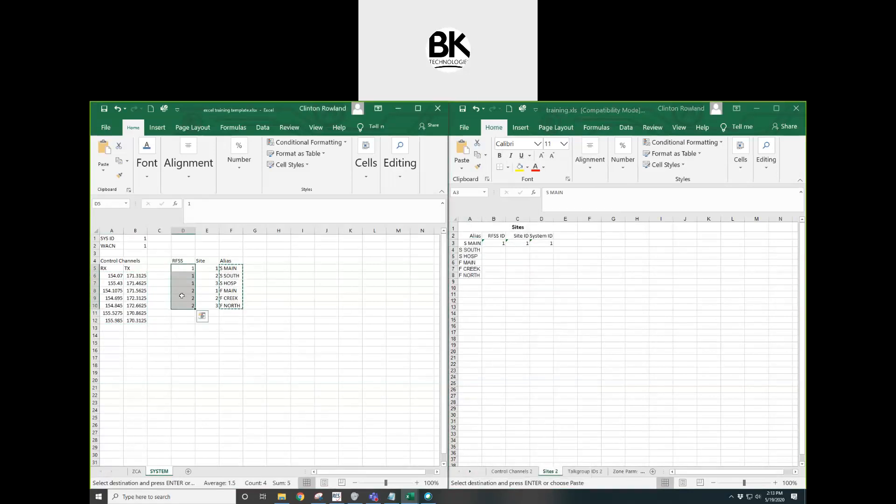
right_click(182, 297)
left_click(209, 272)
left_click(495, 243)
right_click(495, 242)
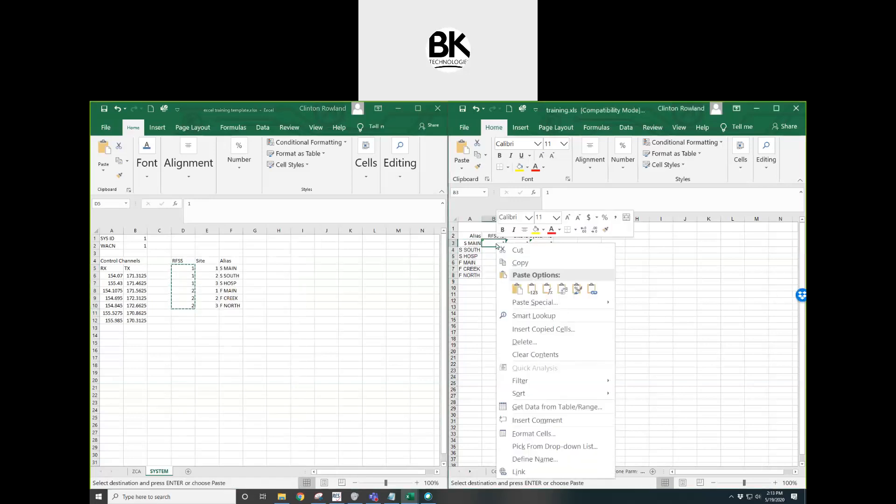
left_click(535, 285)
Step: Copy the six Site numbers from the SYSTEM sheet and paste them as values into the Sites 2 Site ID column from C3
left_click_drag(210, 270, 210, 298)
right_click(210, 297)
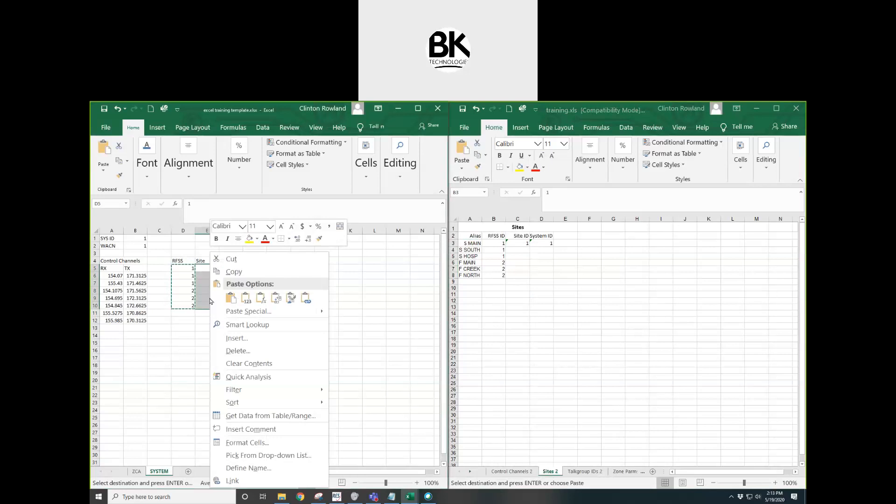
left_click(241, 271)
left_click(518, 243)
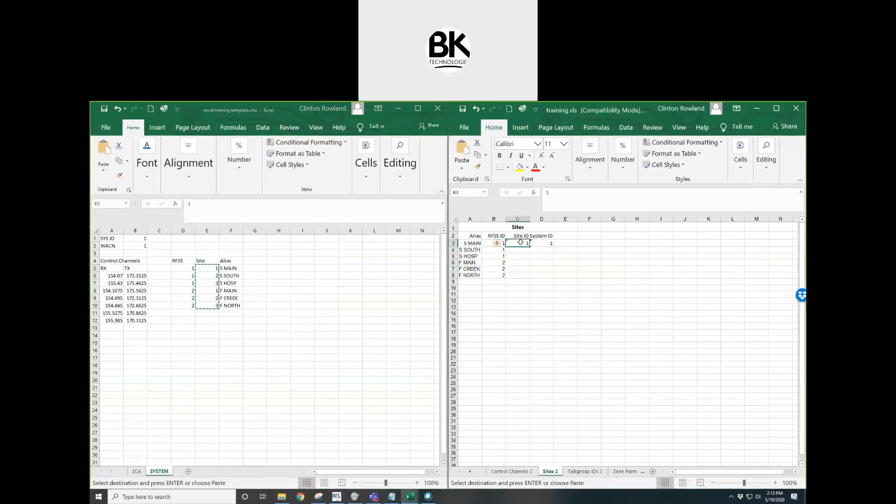
right_click(519, 243)
left_click(555, 289)
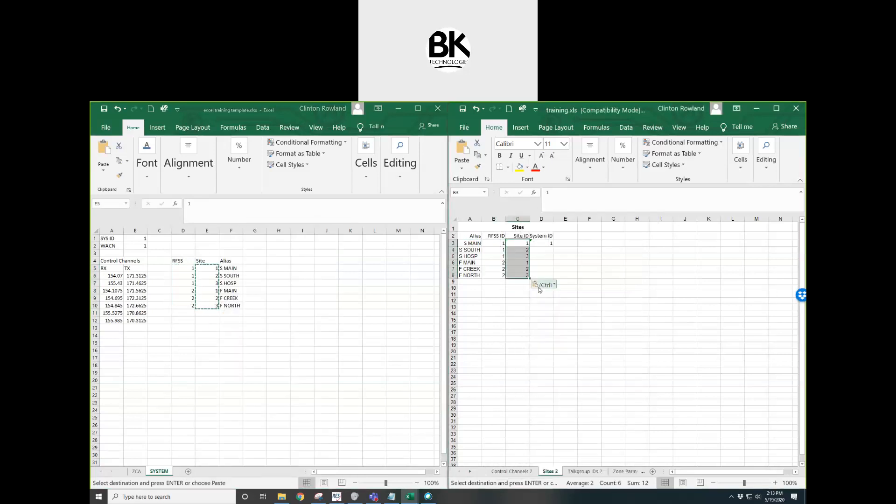
left_click(493, 300)
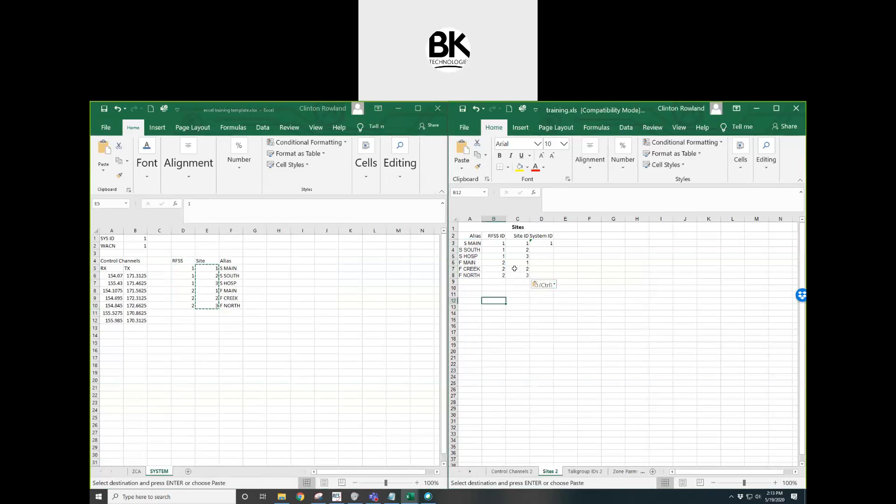
Step: Fill System ID 1 down from D3 to D8 on the Sites 2 sheet, copying the cells instead of filling a series
left_click(541, 243)
left_click(776, 483)
left_click(775, 483)
left_click(776, 482)
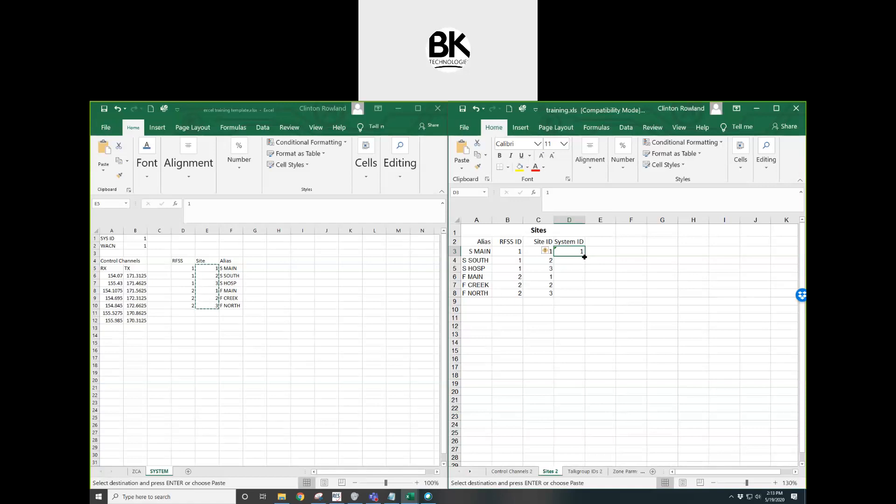
left_click_drag(584, 256, 586, 296)
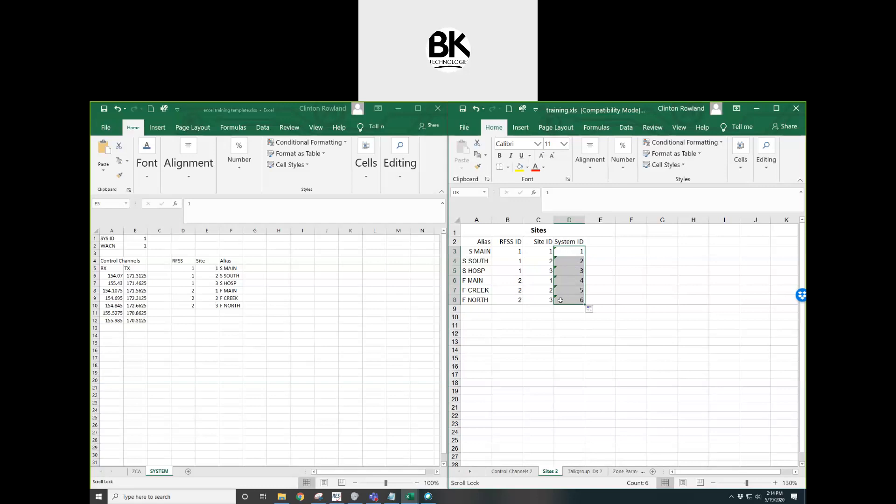
left_click(596, 311)
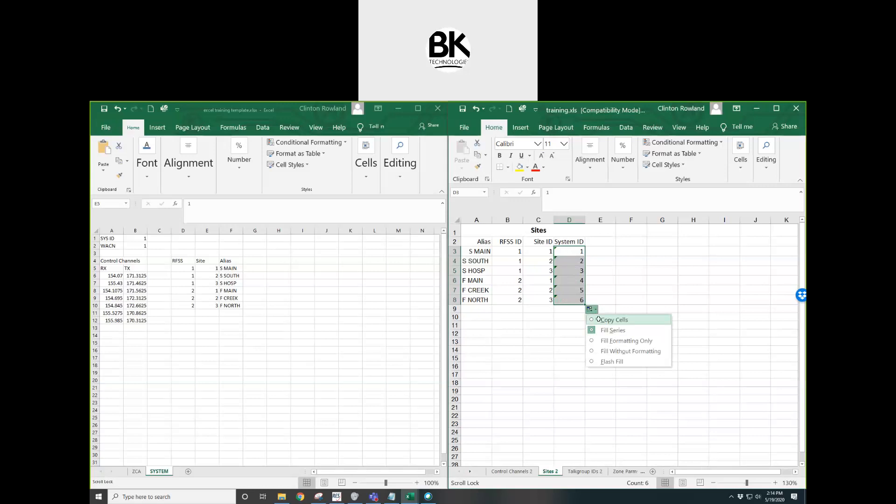
left_click(599, 319)
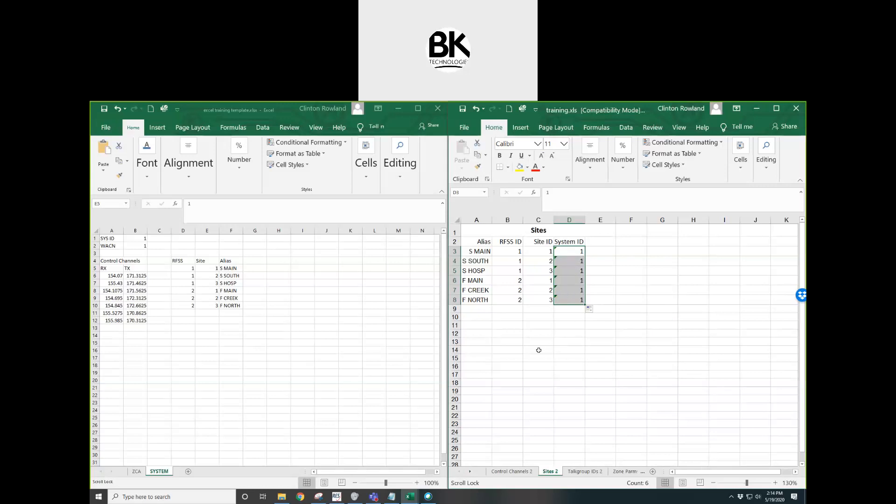
Step: Open the Talkgroup IDs 2 sheet and examine the SALEM zone's aliases and TG IDs on the template's ZCA sheet
left_click(581, 473)
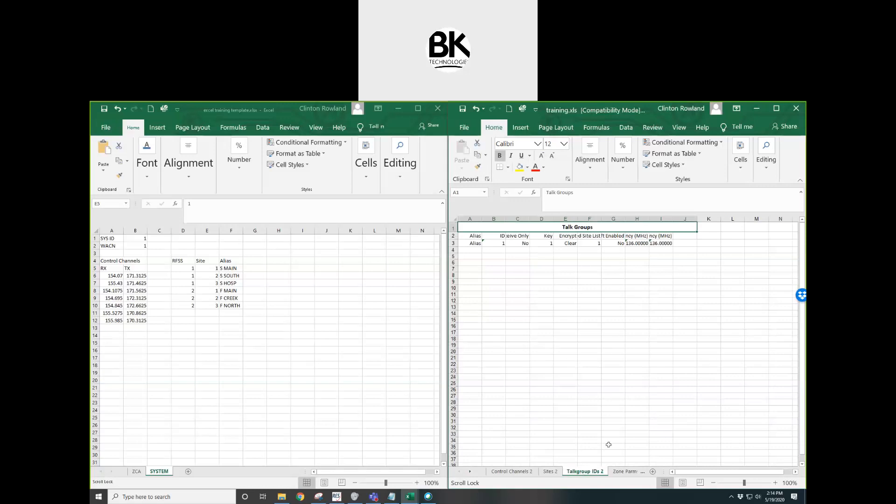
left_click(209, 368)
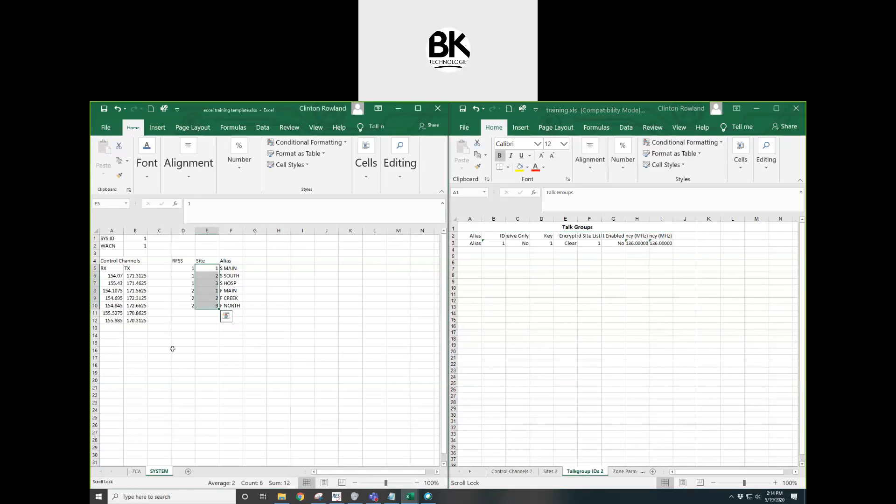
left_click(136, 471)
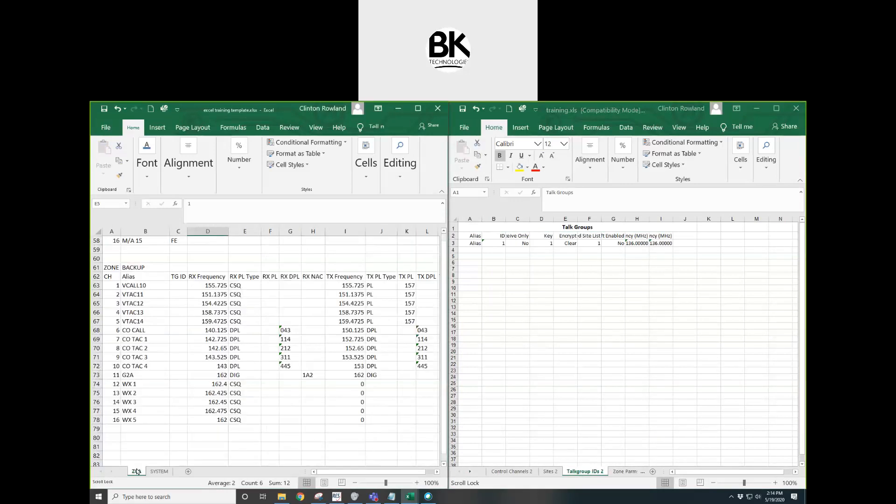
scroll(160, 402, "up", 19)
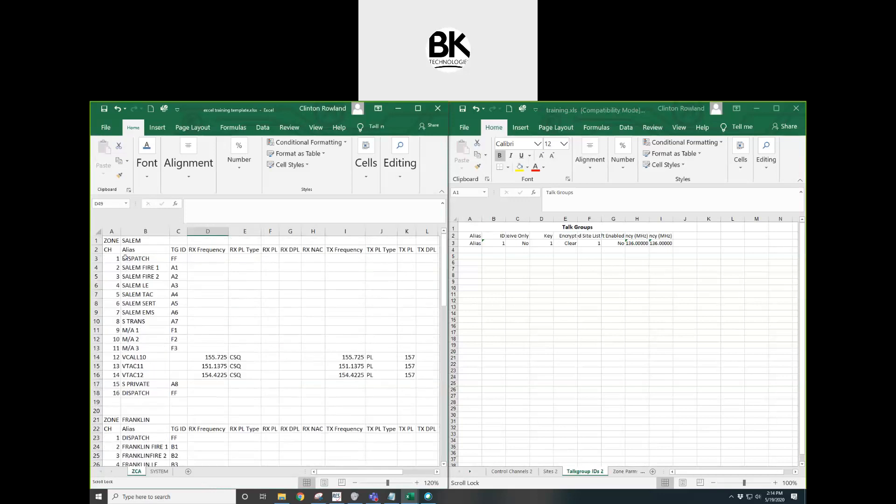
left_click(146, 258)
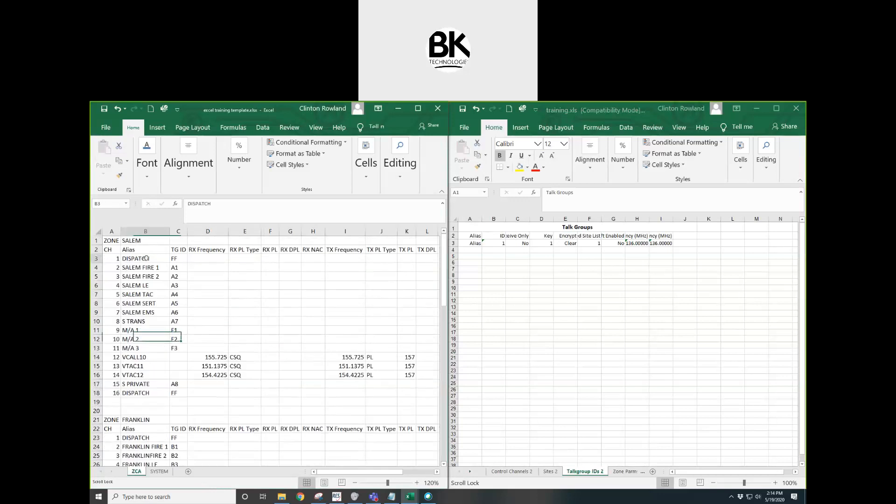
left_click(179, 260)
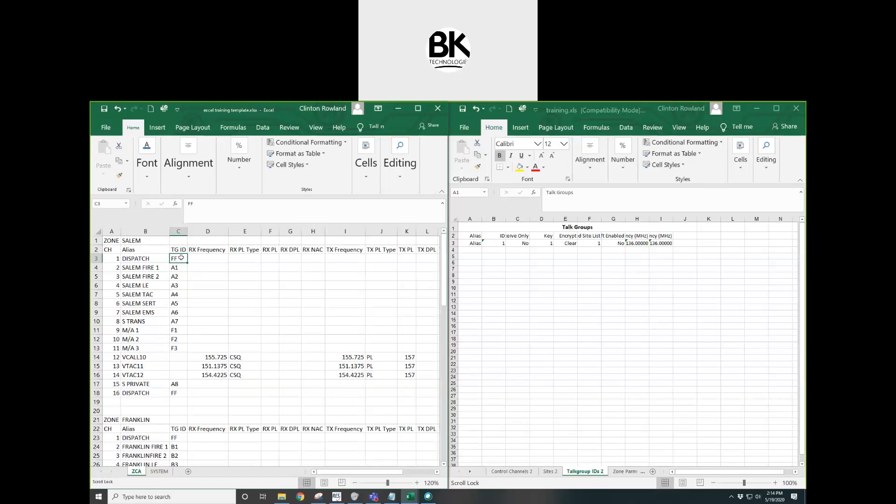
left_click(182, 269)
left_click(181, 278)
left_click(181, 286)
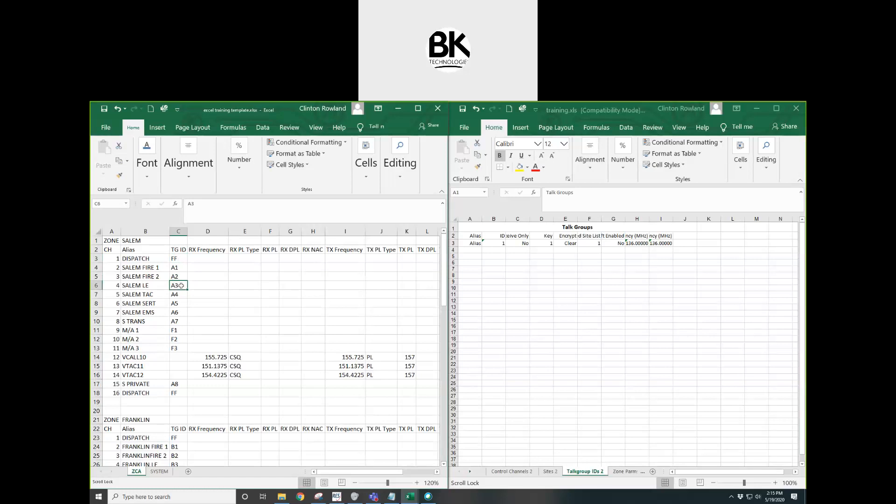
Step: Insert a blank column between the TG ID and RX Frequency columns on the ZCA sheet
left_click(201, 230)
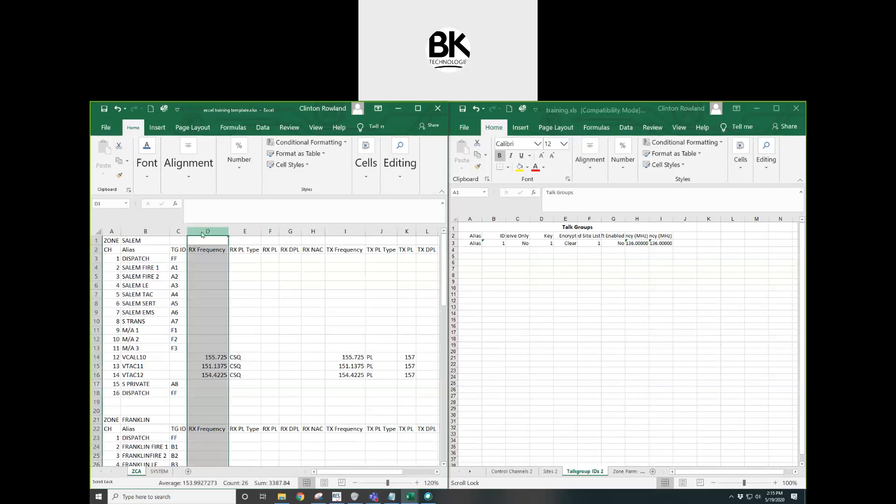
right_click(201, 230)
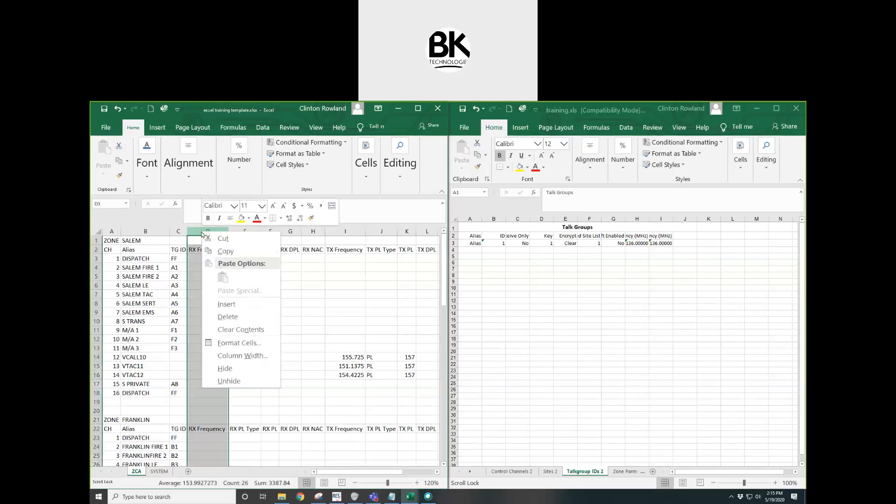
left_click(222, 304)
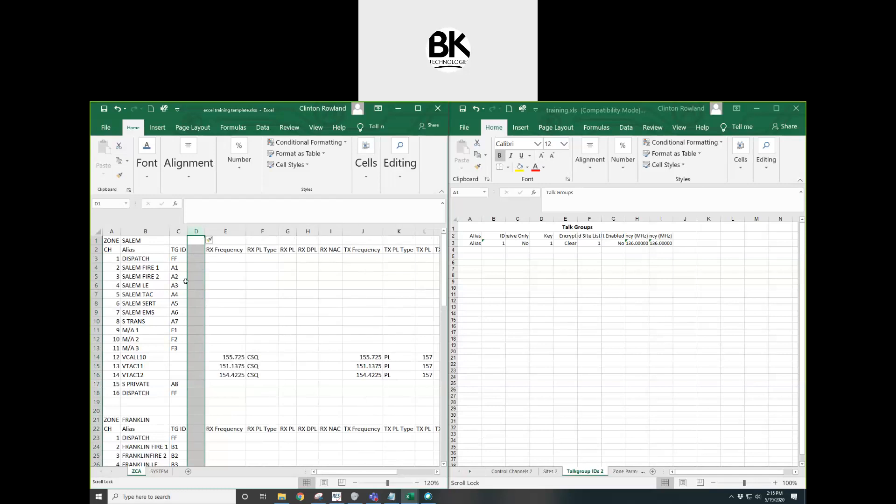
Step: Enter the formula =HEX2DEC(C3) in D3 to convert the DISPATCH talkgroup ID from hexadecimal to decimal
left_click(193, 258)
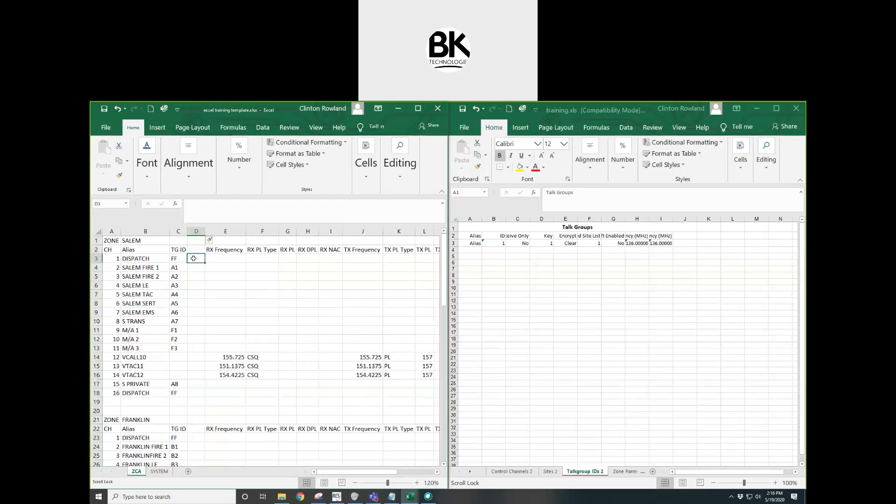
left_click(183, 259)
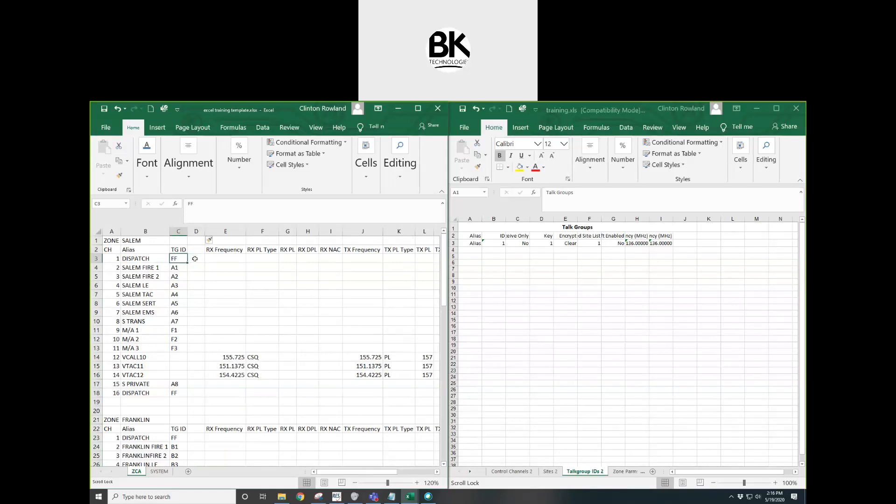
left_click(195, 260)
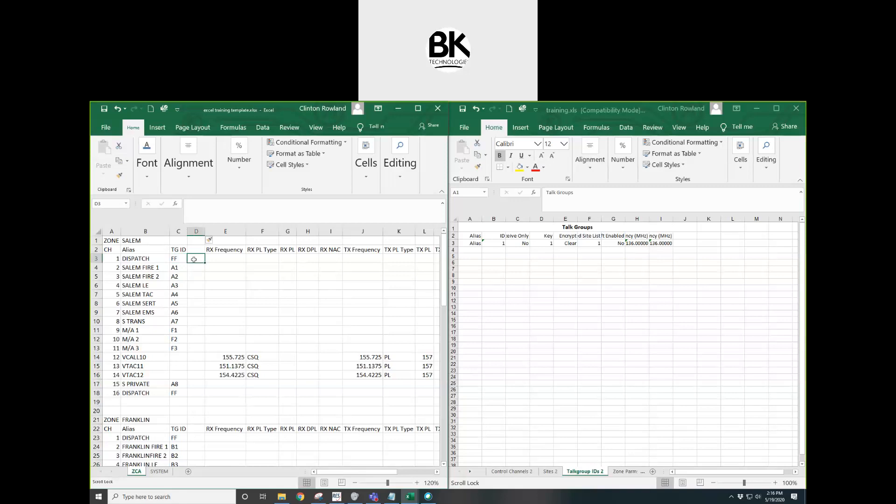
type("=")
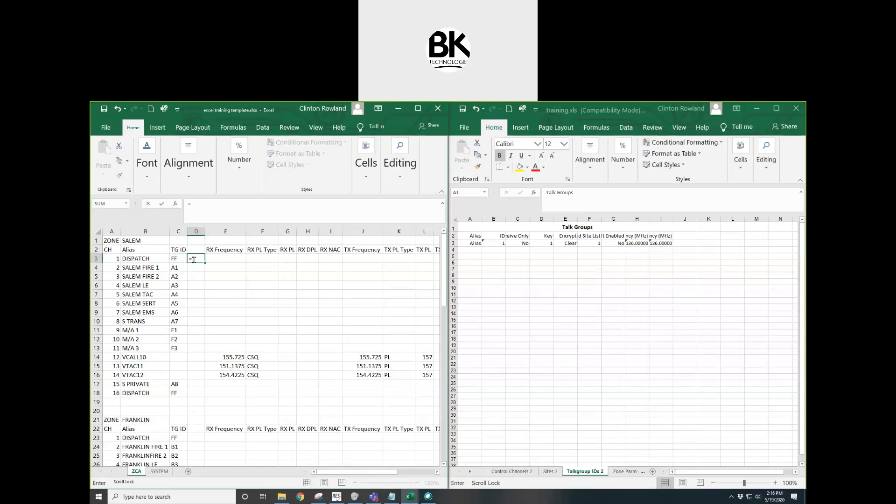
type("hex")
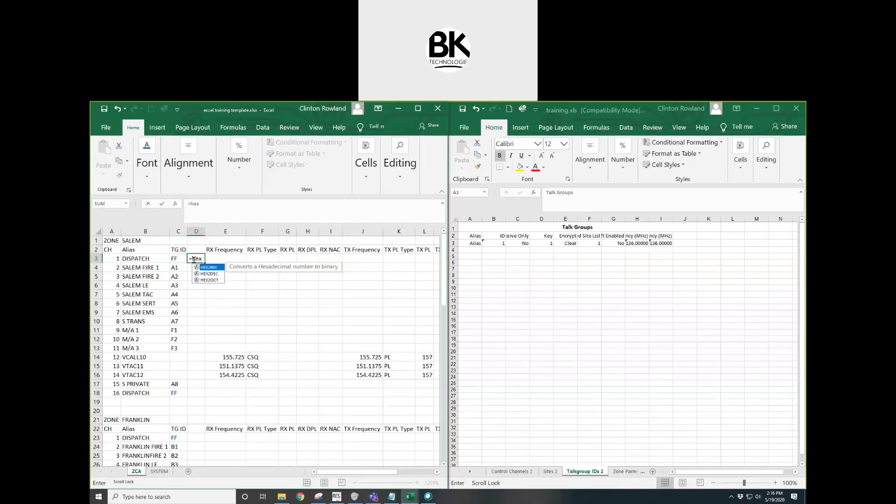
type("2dec")
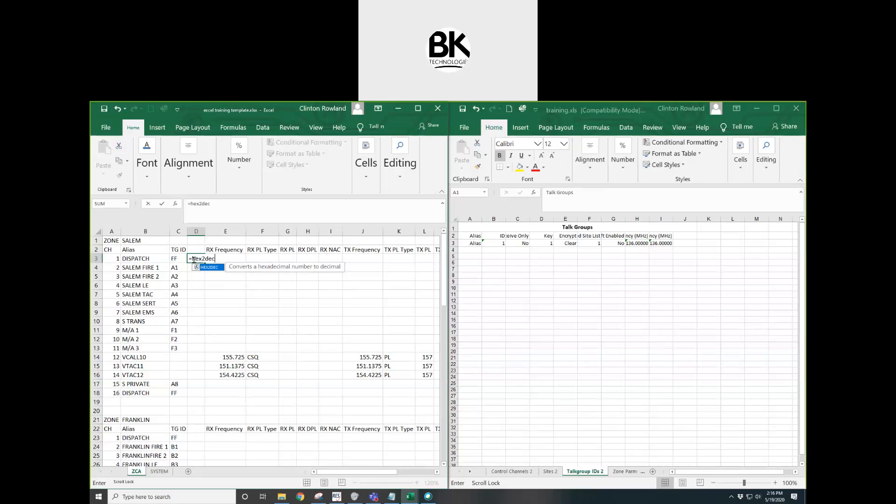
type("(")
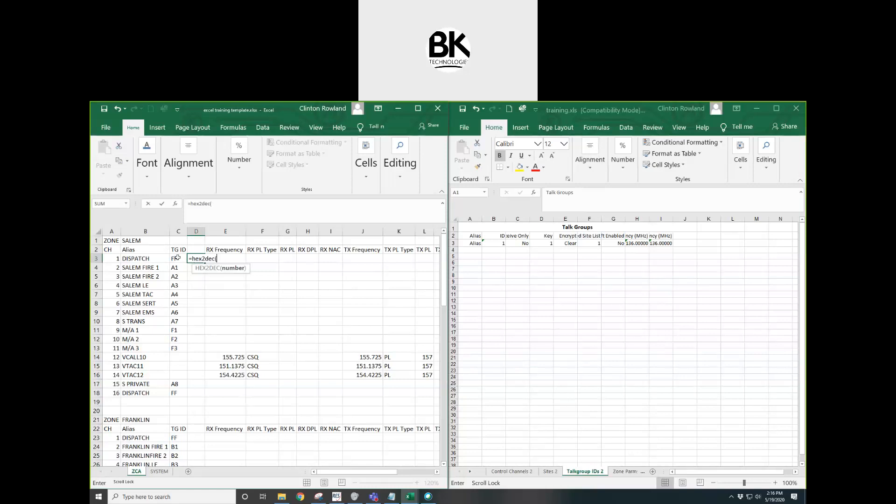
left_click(177, 259)
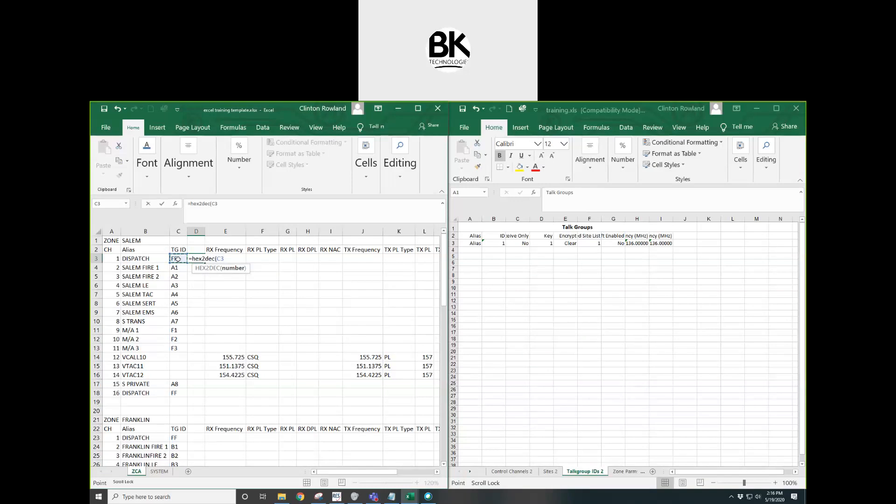
type(")")
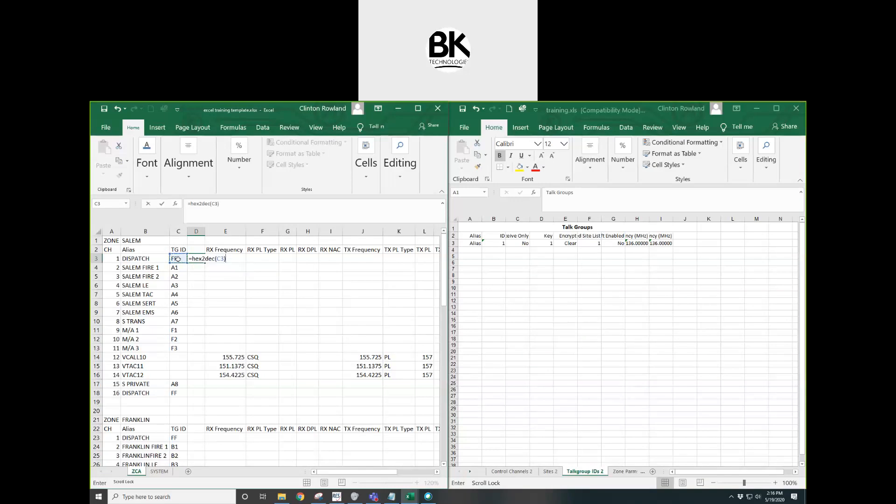
key("Return")
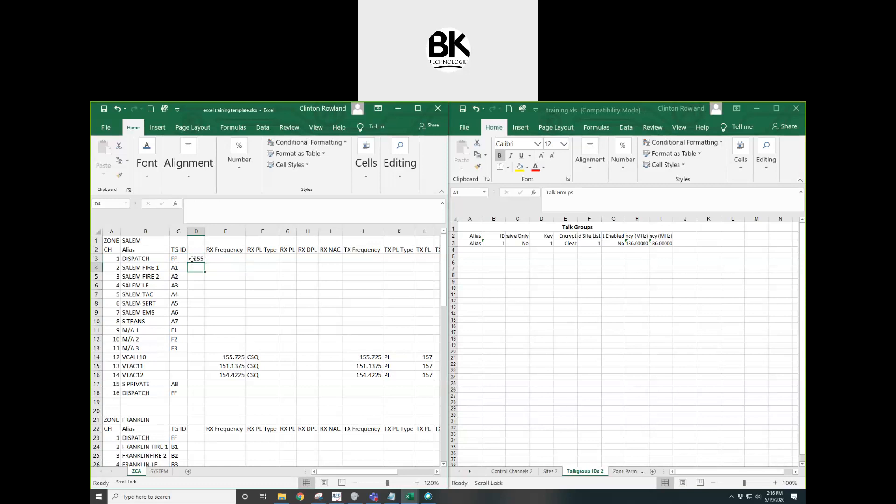
Step: Fill the HEX2DEC formula down from D3 to D78 and check the cell reference used in D4
left_click(192, 260)
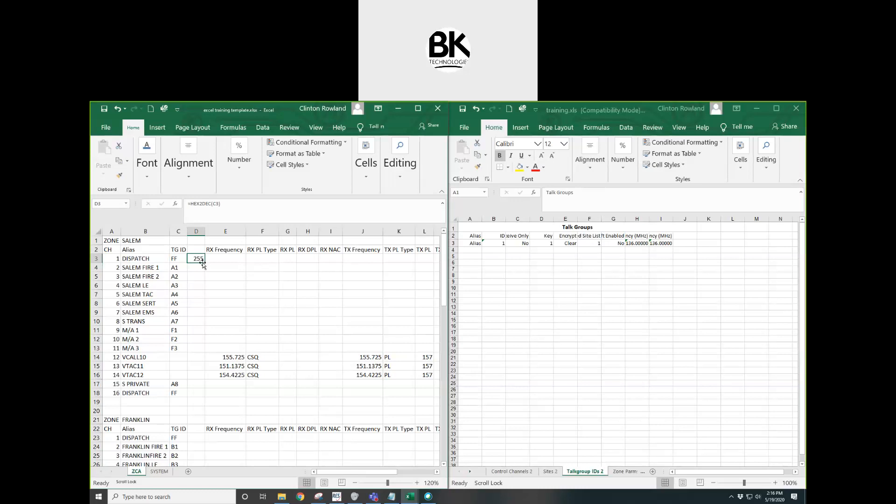
left_click_drag(205, 263, 198, 449)
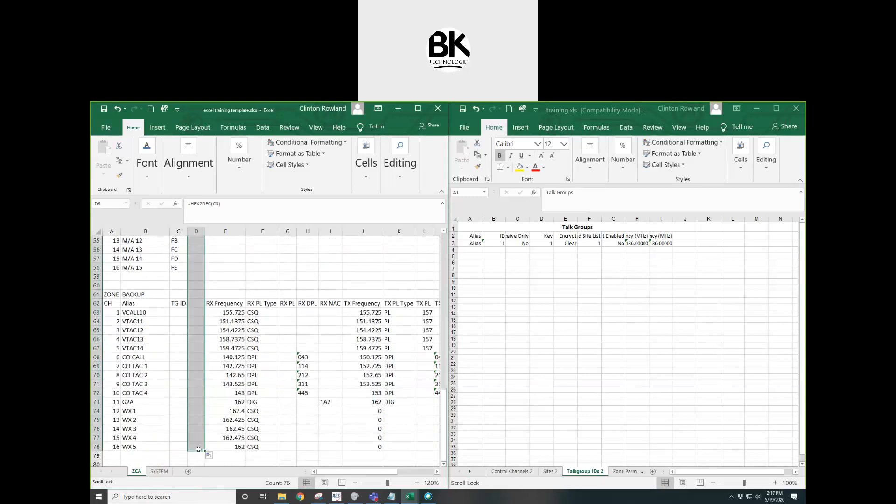
scroll(198, 449, "up", 18)
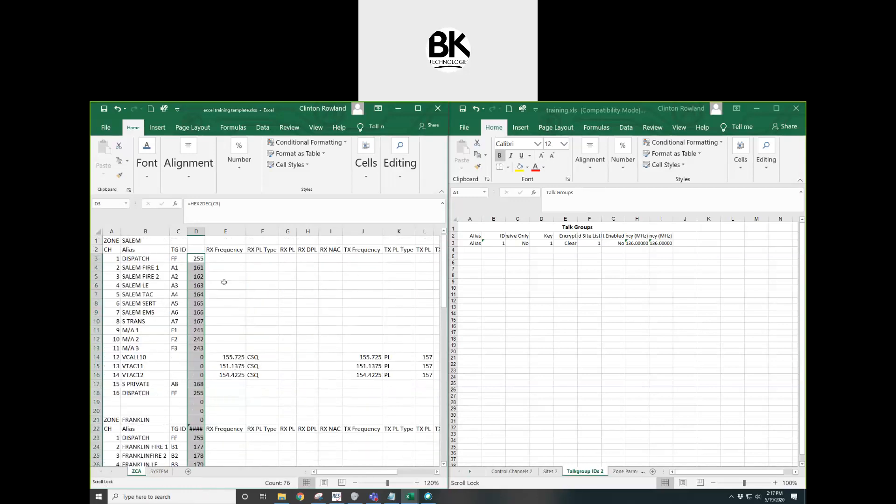
left_click(192, 268)
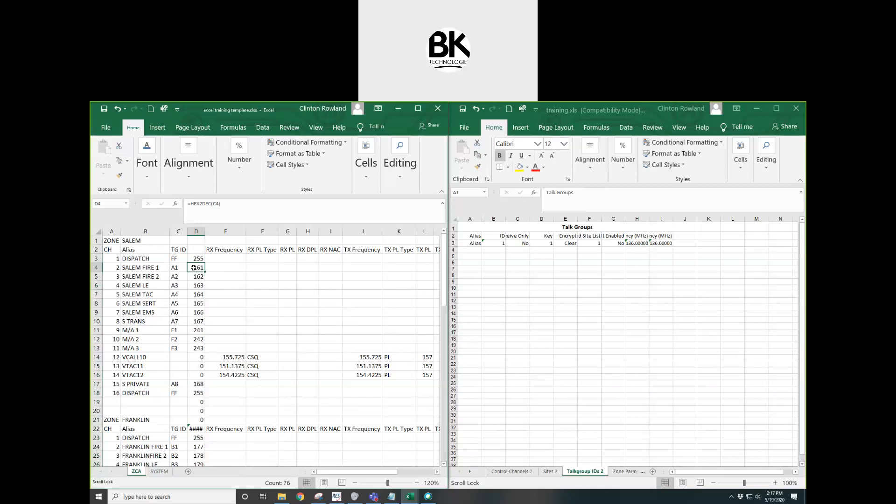
left_click(216, 205)
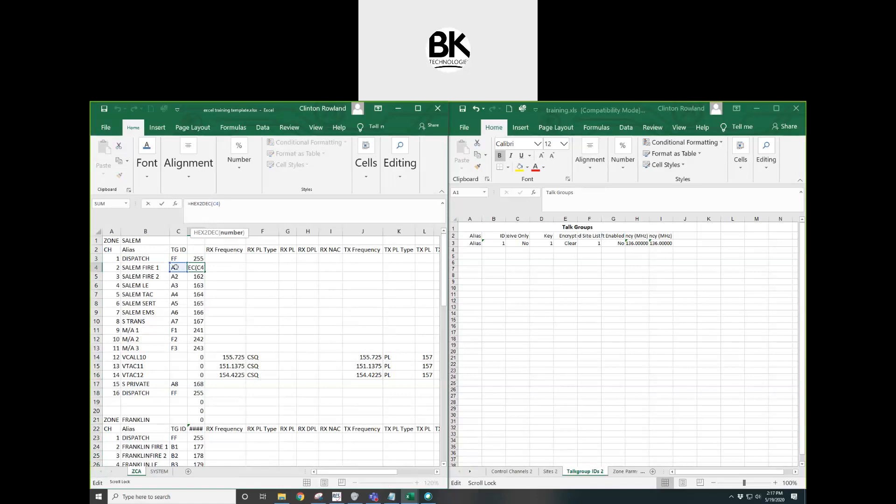
key("Return")
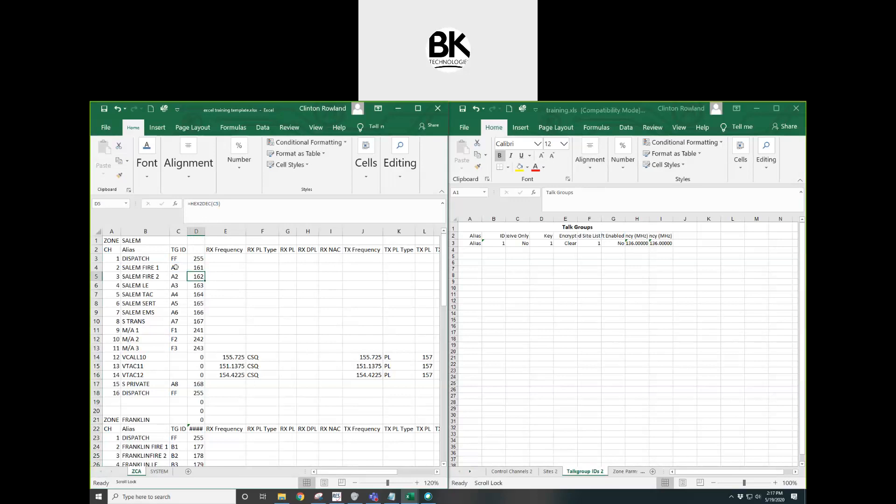
Step: Copy column D on the ZCA sheet and paste it over itself as values, replacing the formulas
left_click(196, 231)
right_click(196, 231)
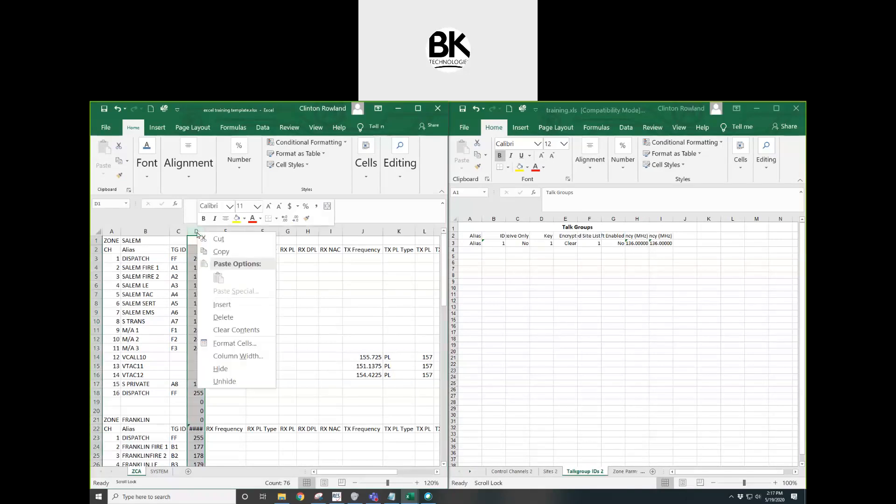
left_click(220, 251)
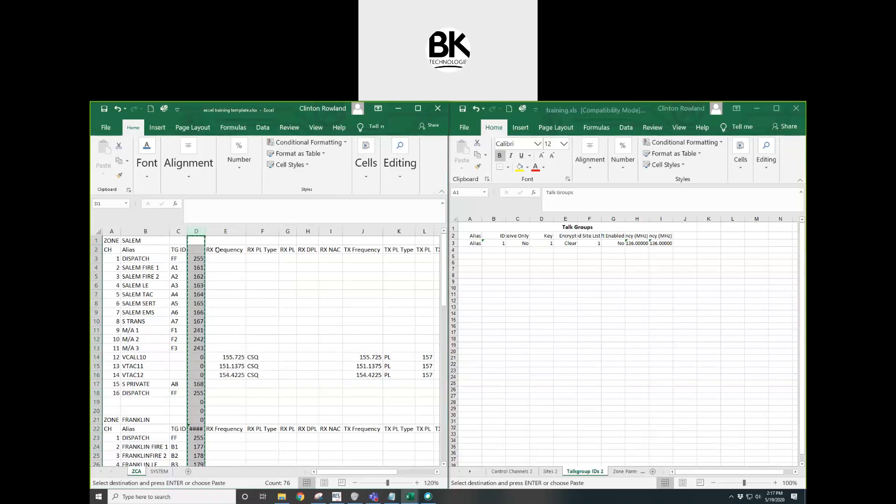
left_click(197, 241)
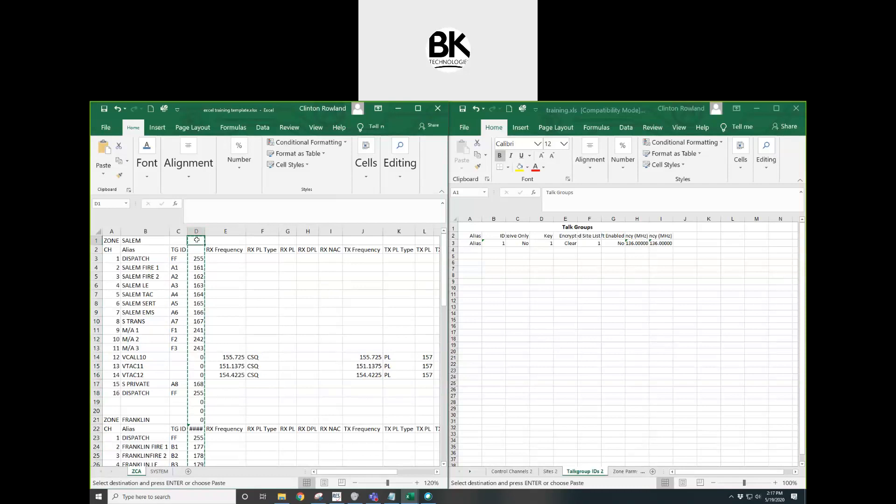
right_click(197, 240)
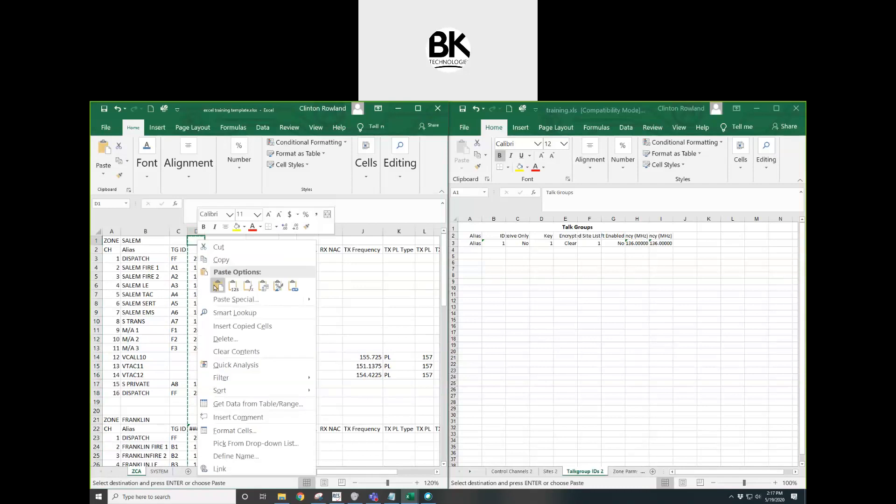
left_click(234, 288)
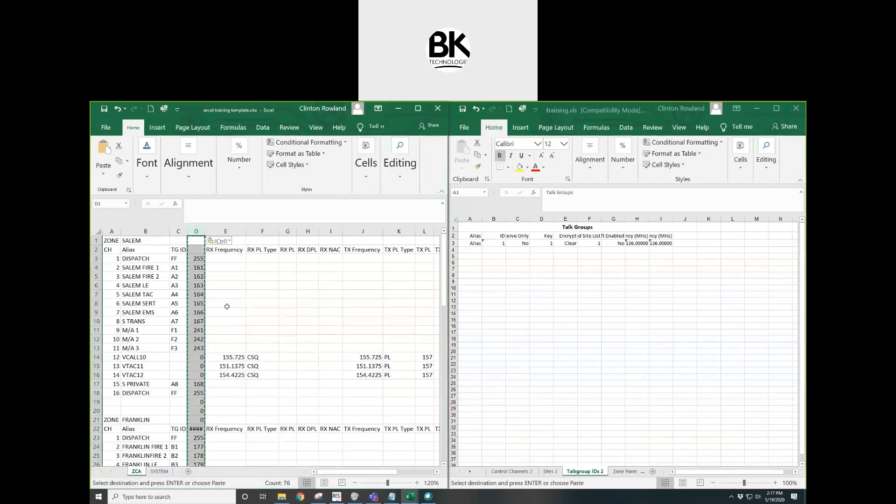
left_click(196, 260)
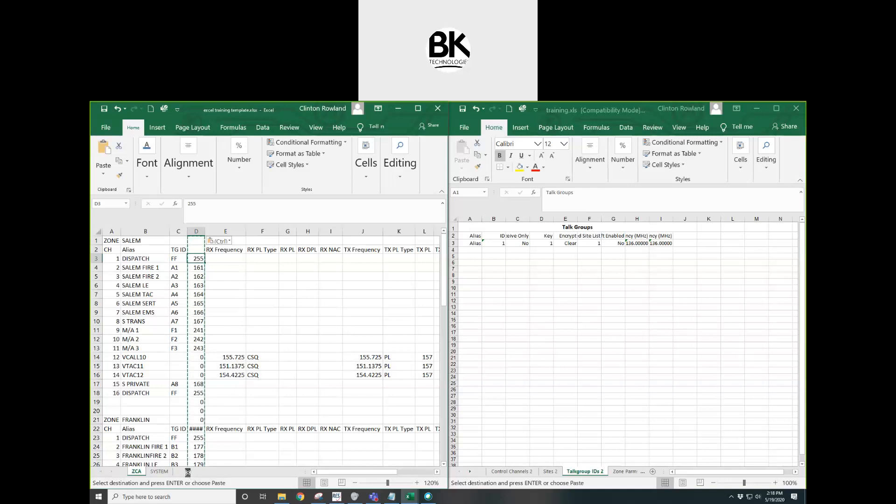
Step: Add a new sheet to the template workbook and name it talkgroups
left_click(188, 471)
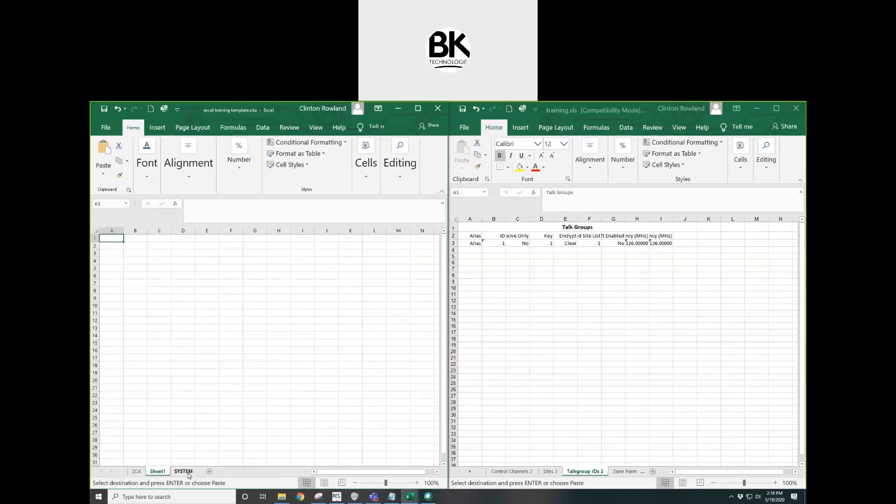
double_click(160, 473)
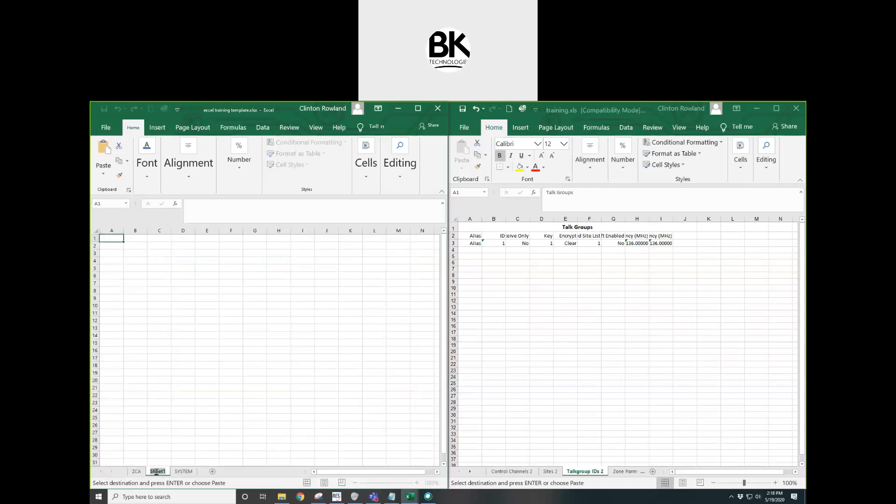
type("talkgroups")
key("Return")
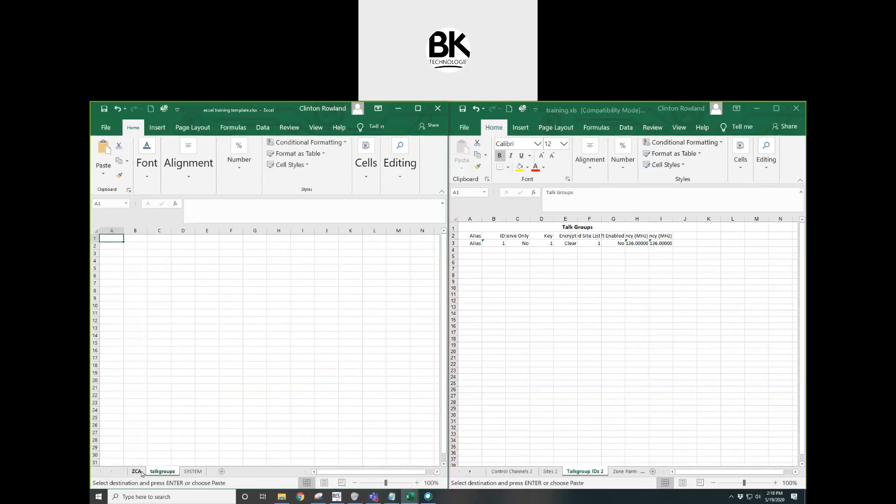
Step: Copy columns B to D from the ZCA sheet and paste them as values into the talkgroups sheet from A1
left_click(137, 472)
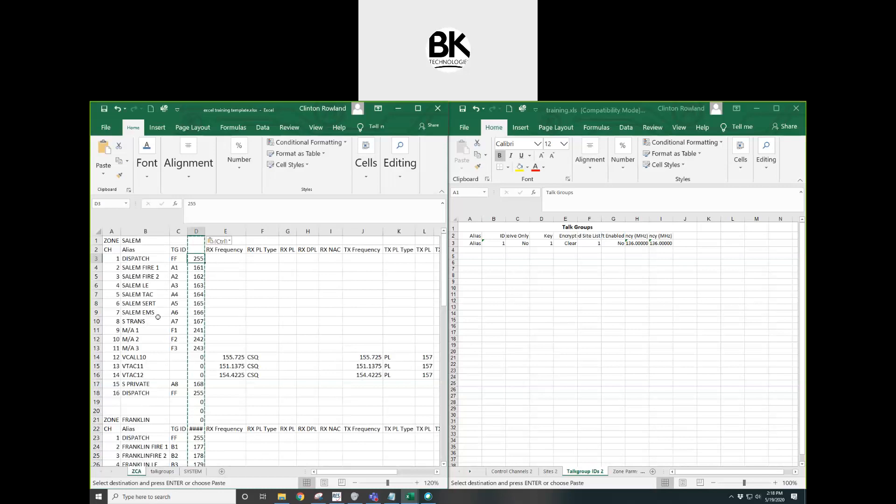
left_click(143, 230)
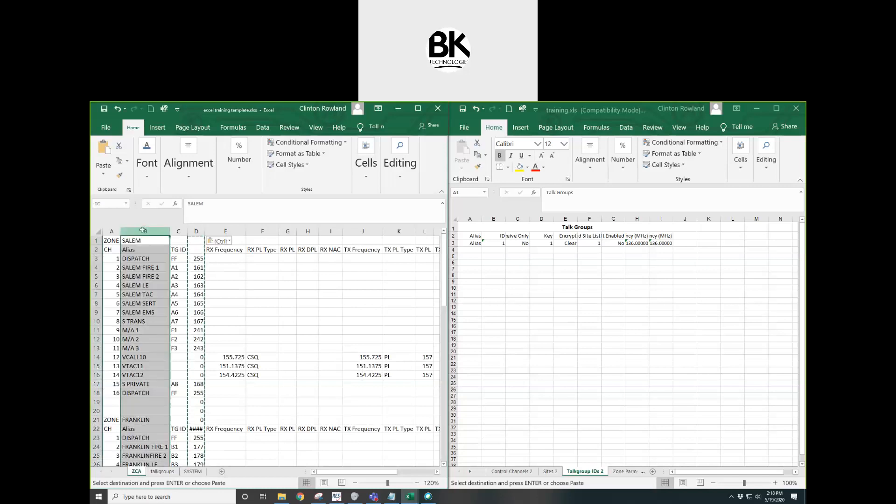
left_click_drag(142, 229, 196, 226)
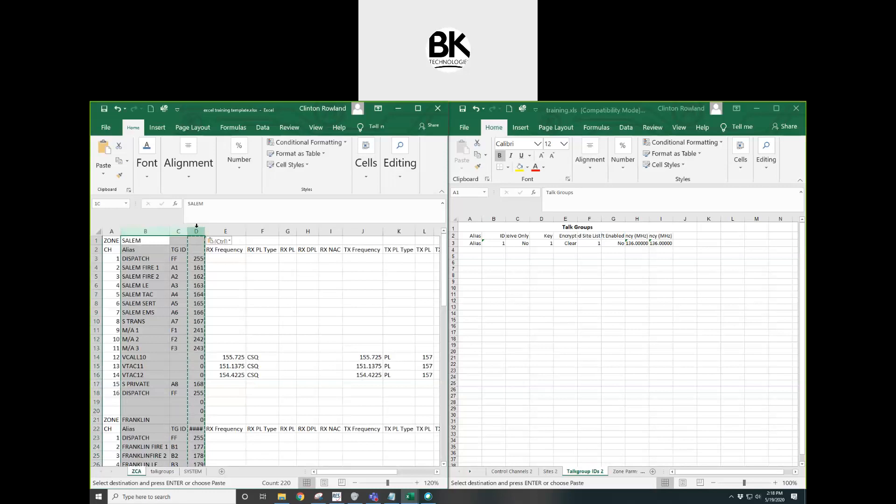
key("ctrl+c")
left_click(162, 471)
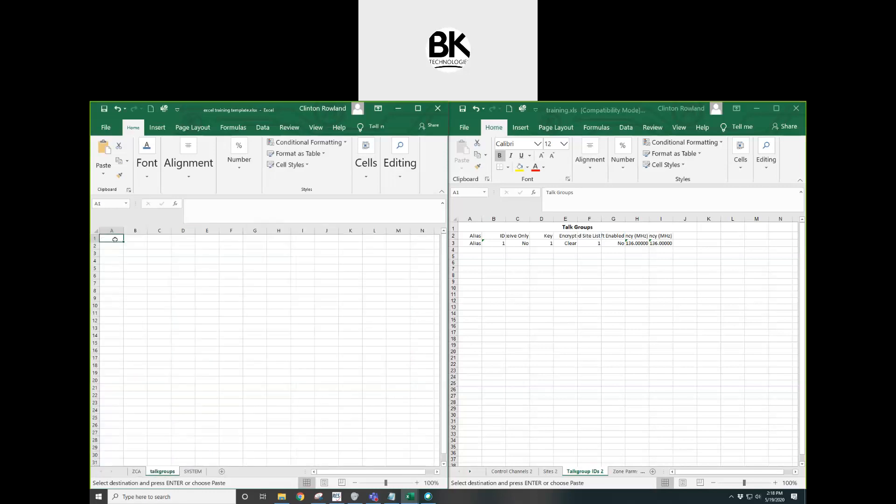
right_click(115, 239)
left_click(153, 285)
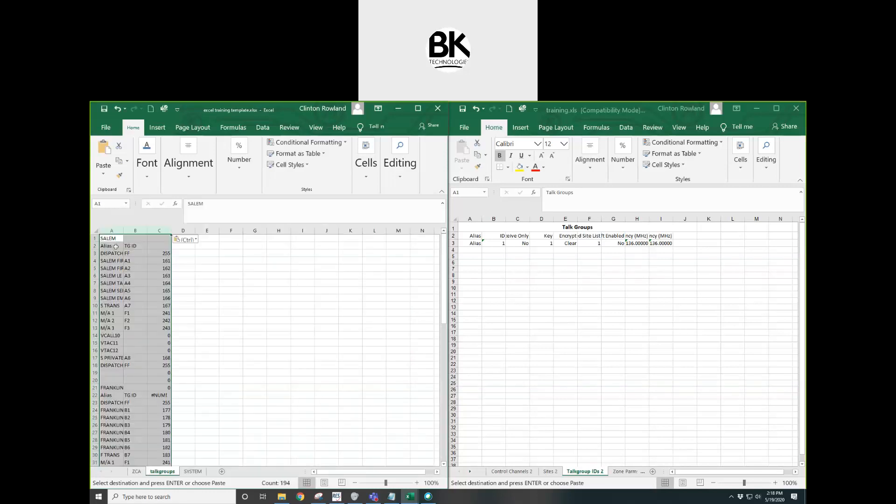
Step: Autofit all column widths on the talkgroups sheet to their contents
left_click(96, 230)
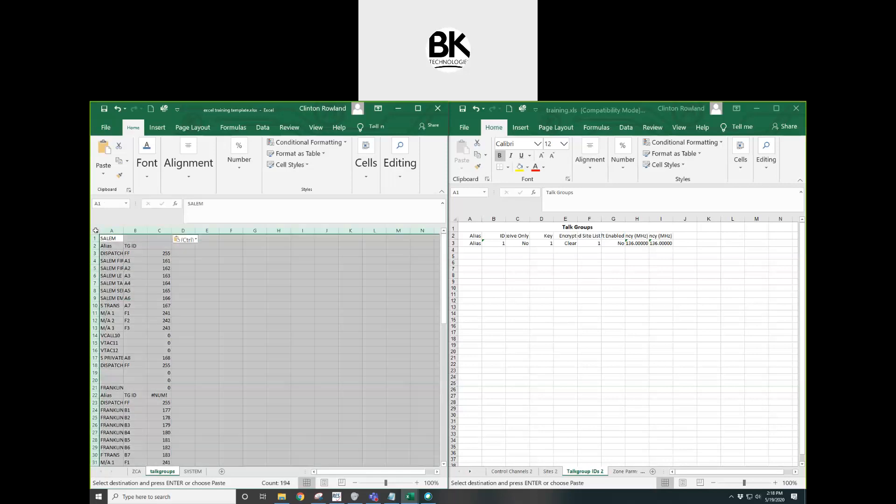
double_click(123, 230)
left_click(176, 282)
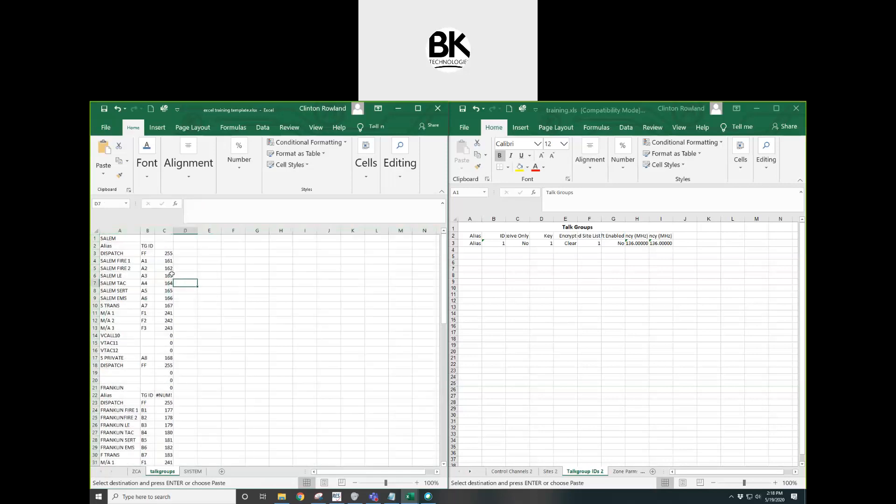
Step: Move the first TG ID header from B2 to C2 on the talkgroups sheet and delete the hexadecimal ID column B
left_click(149, 246)
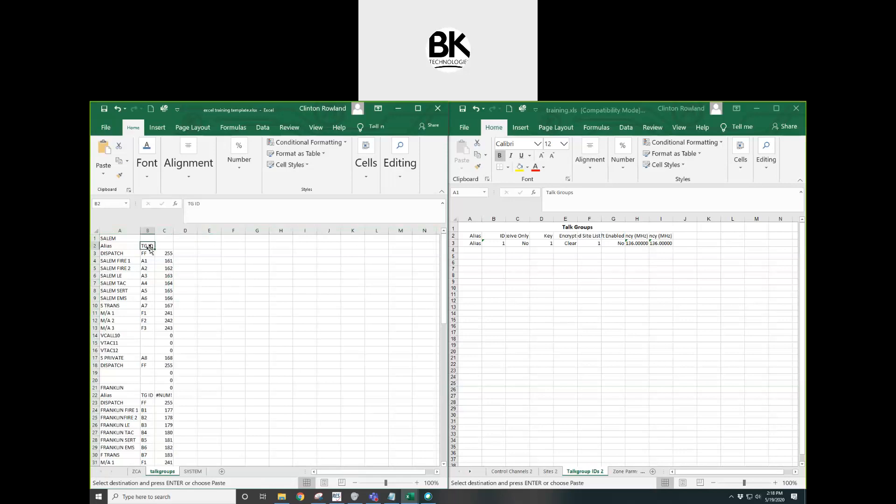
left_click_drag(155, 247, 166, 246)
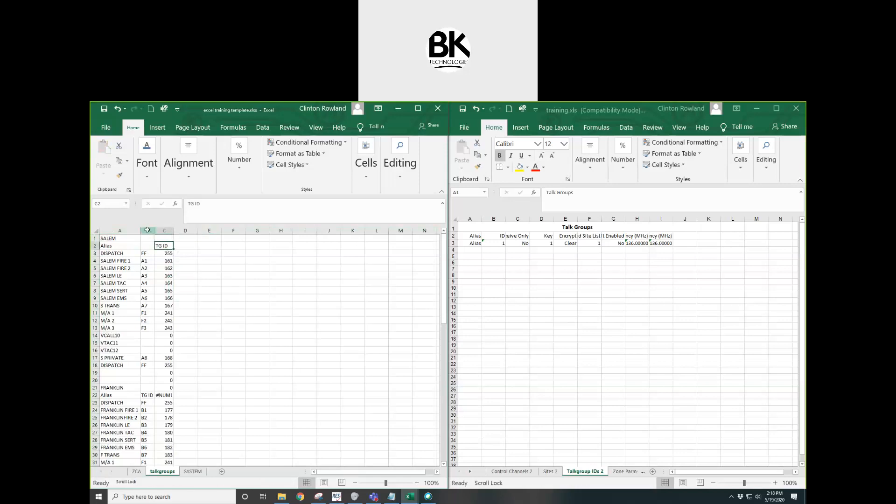
left_click(147, 230)
right_click(147, 230)
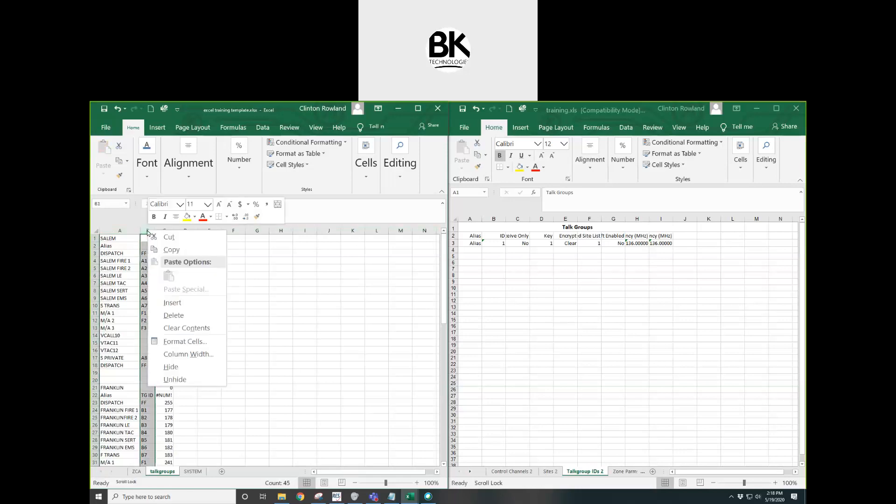
left_click(173, 315)
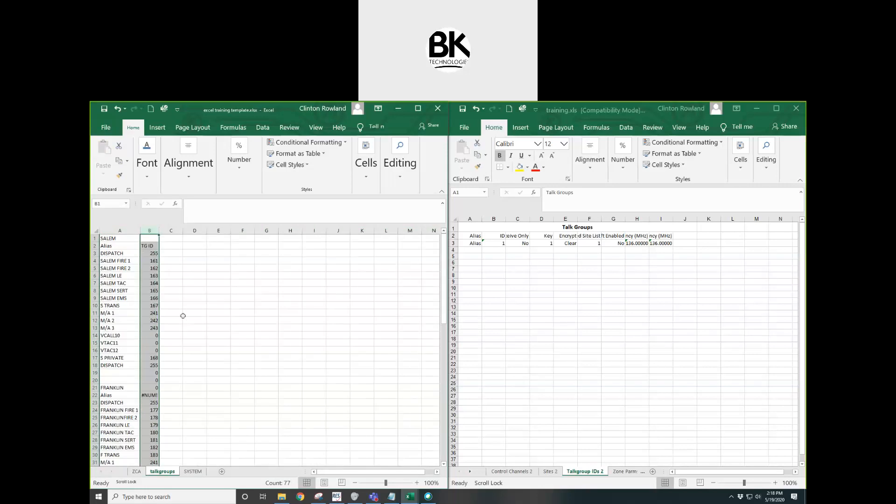
Step: Delete the SALEM title row above the Alias and TG ID headers
left_click(95, 238)
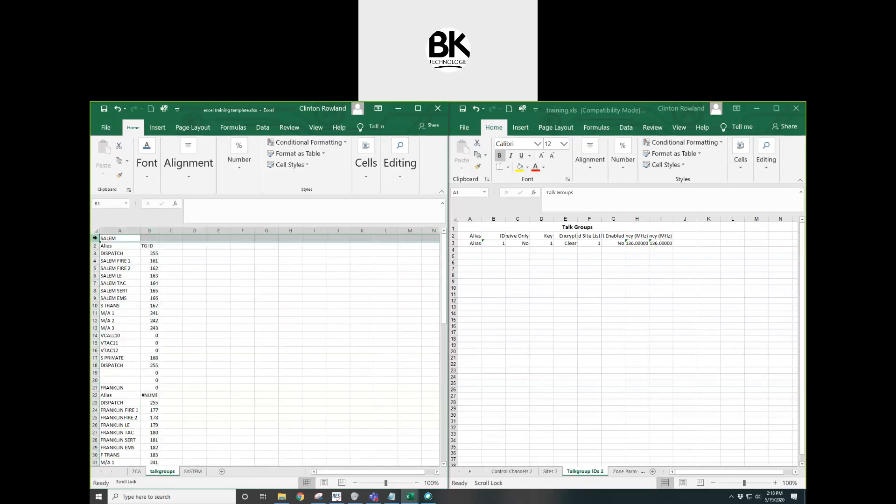
right_click(95, 238)
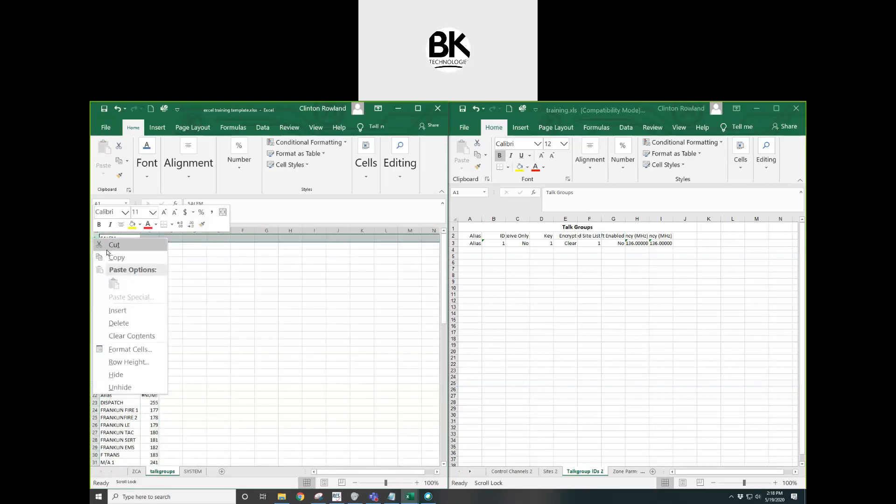
left_click(139, 325)
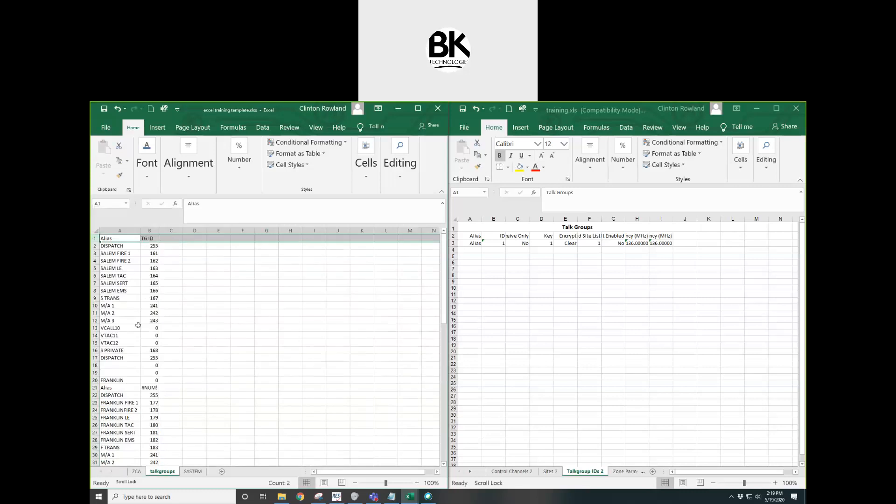
Step: Sort columns A and B by TG ID from smallest to largest, treating the first row as headers
left_click(121, 230)
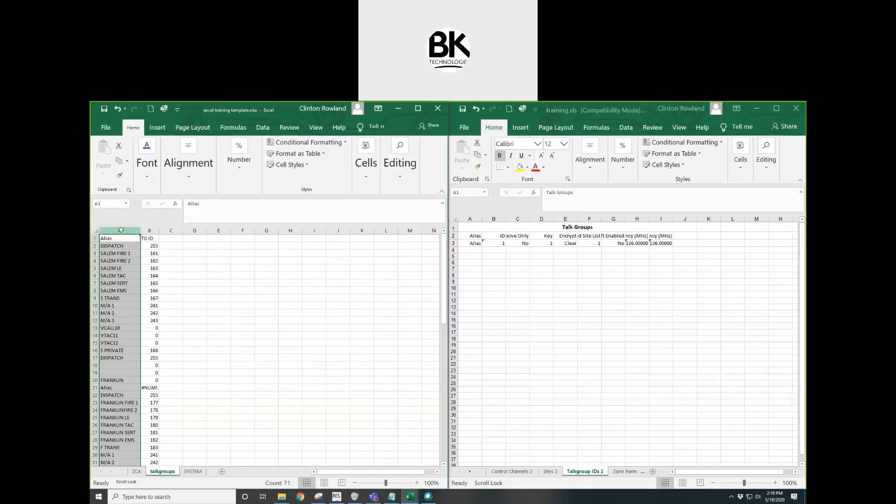
left_click_drag(121, 230, 152, 230)
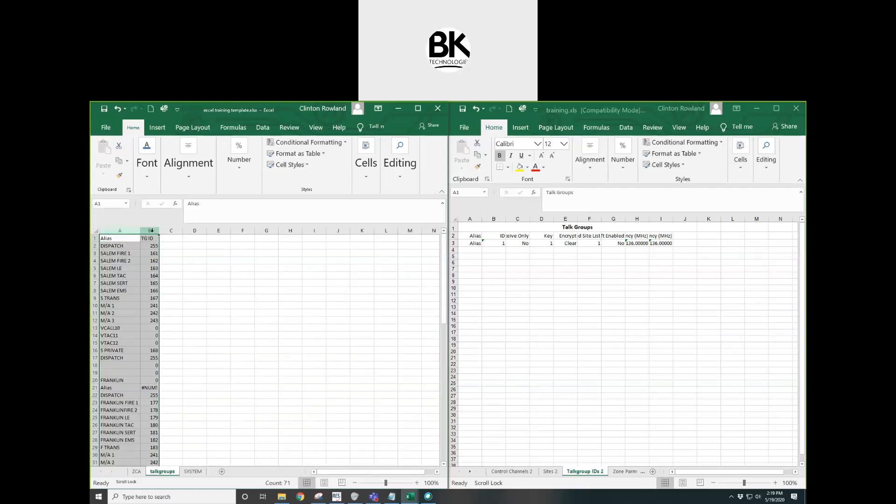
left_click(265, 132)
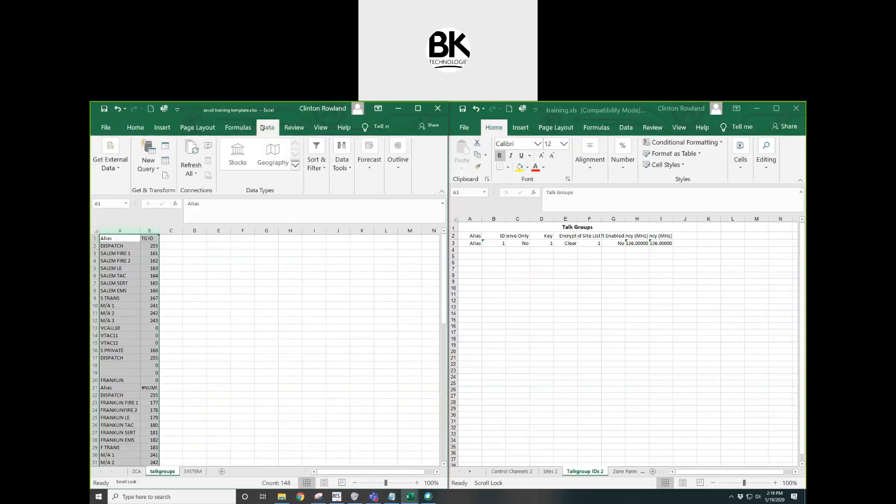
left_click(317, 148)
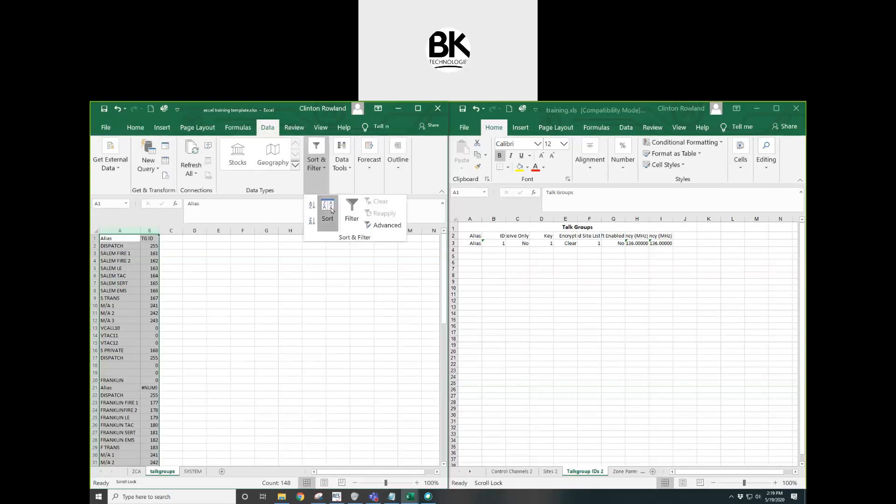
left_click(329, 210)
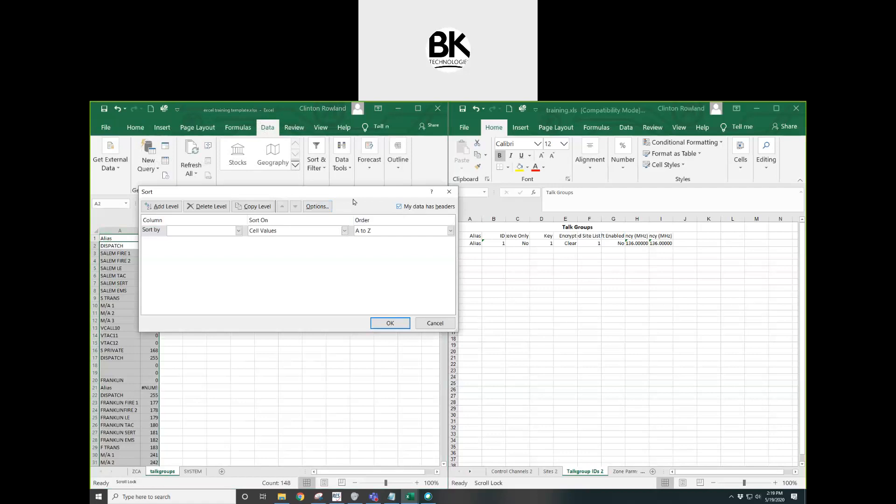
left_click(239, 231)
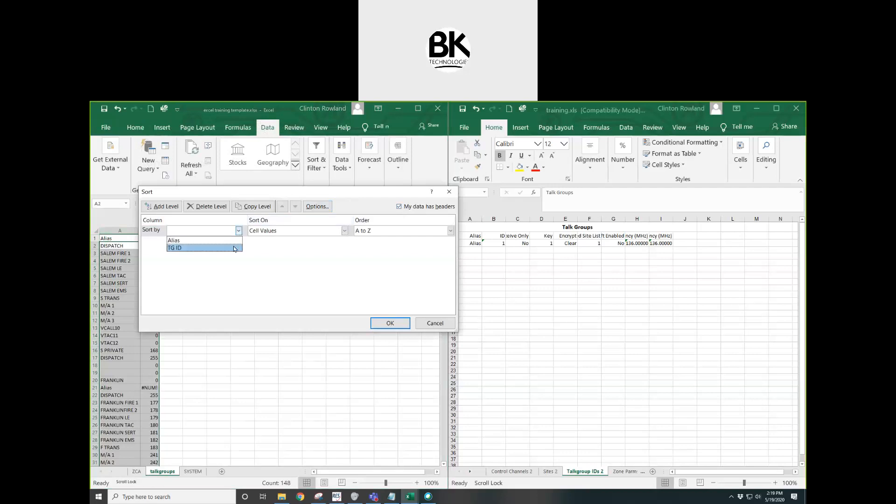
left_click(234, 249)
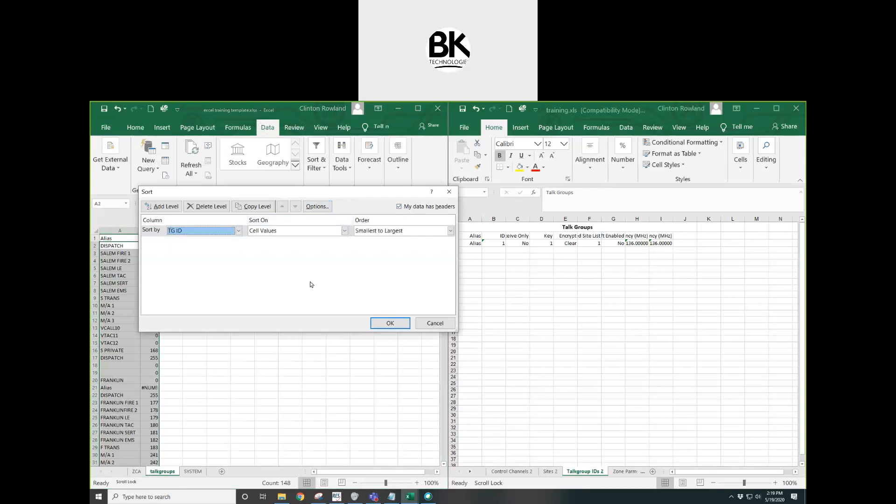
left_click(382, 323)
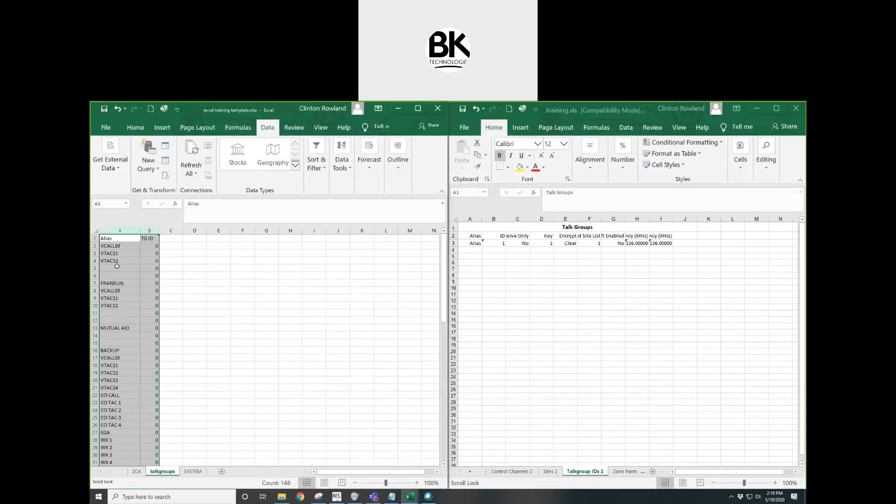
Step: Delete all Alias and TG ID cells whose TG ID is 0, A2 to B32, shifting the cells up
left_click_drag(112, 245, 148, 245)
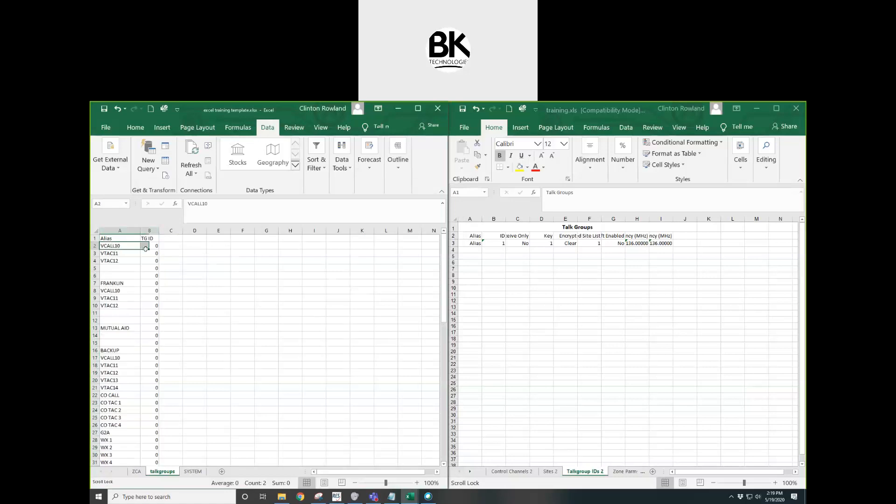
mouse_move(144, 290)
left_mouse_down()
mouse_move(143, 458)
mouse_move(139, 282)
left_mouse_up()
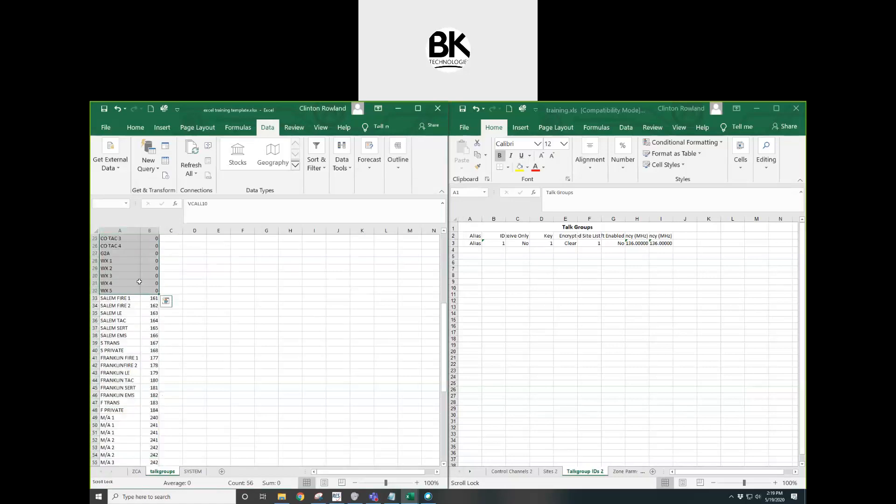
right_click(140, 285)
left_click(186, 355)
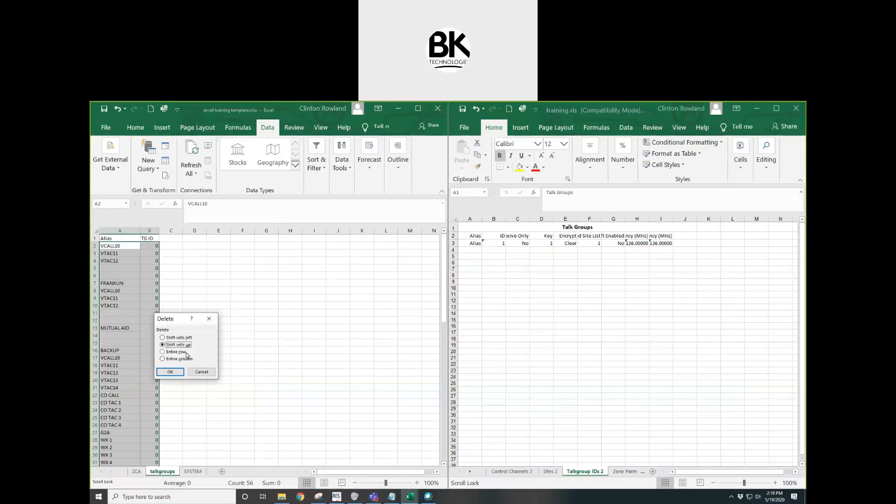
left_click(171, 372)
left_click(150, 320)
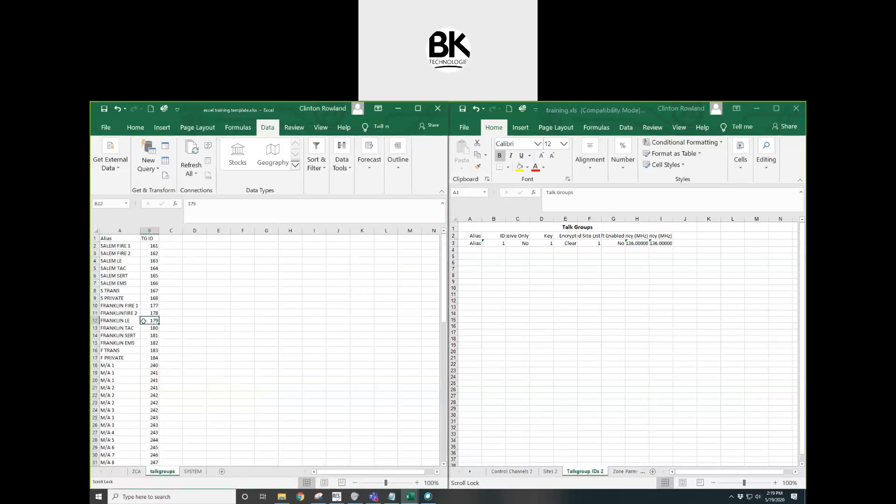
Step: Delete the three leftover Alias header entries with #NUM! IDs, A44 to B46, shifting the cells up
scroll(134, 320, "down", 8)
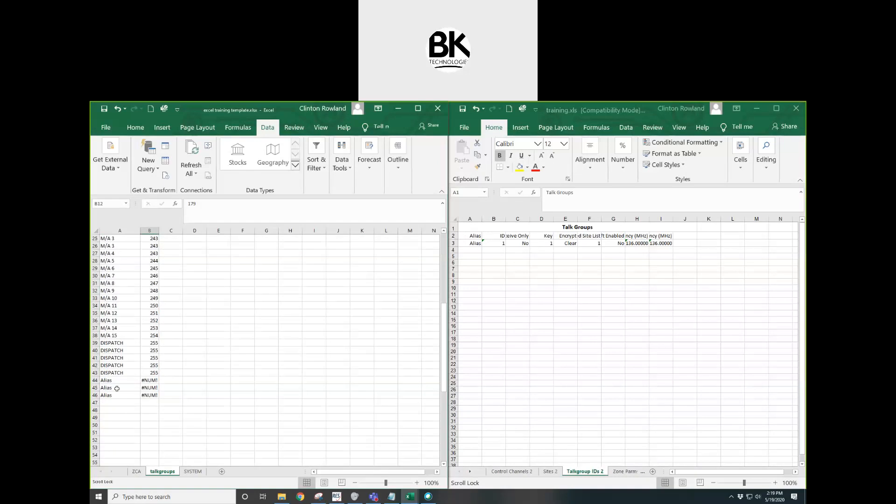
left_click_drag(115, 380, 154, 392)
right_click(125, 393)
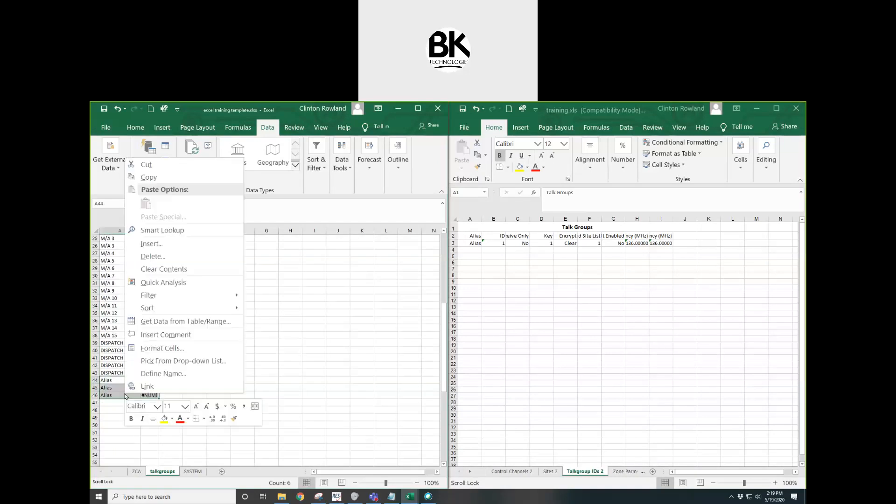
left_click(171, 256)
left_click(154, 276)
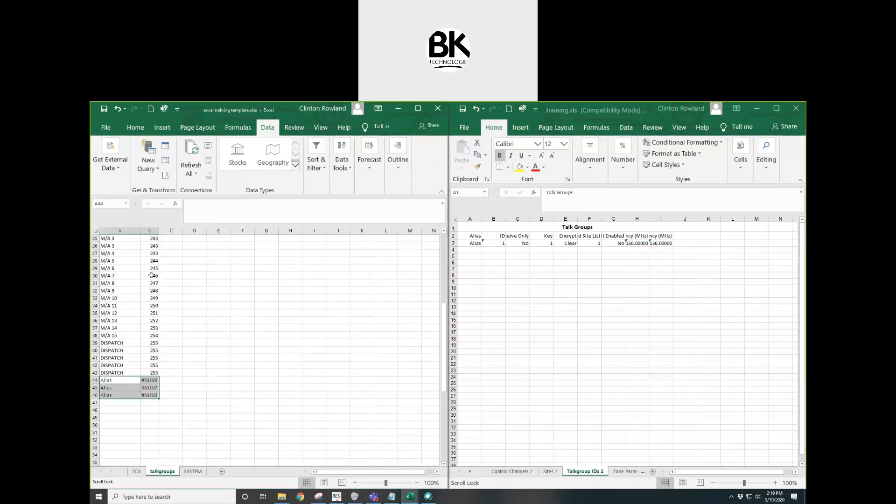
Step: Examine the end of the sorted talkgroup list for repeated DISPATCH entries
left_click(144, 365)
scroll(137, 369, "up", 2)
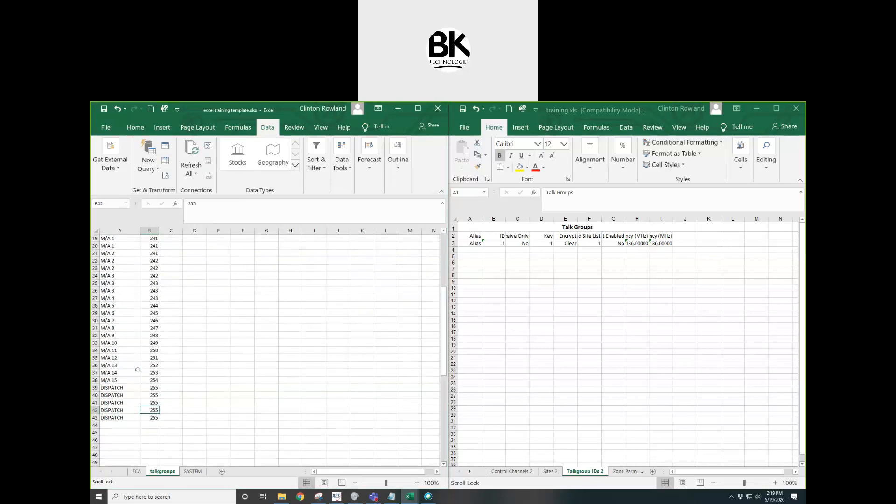
left_click(132, 390)
left_click(133, 395)
left_click(130, 402)
left_click(129, 415)
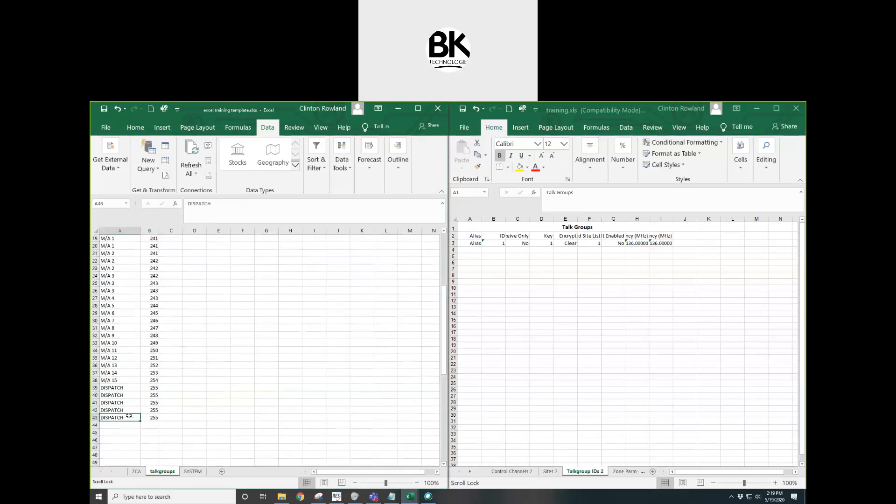
scroll(129, 416, "up", 6)
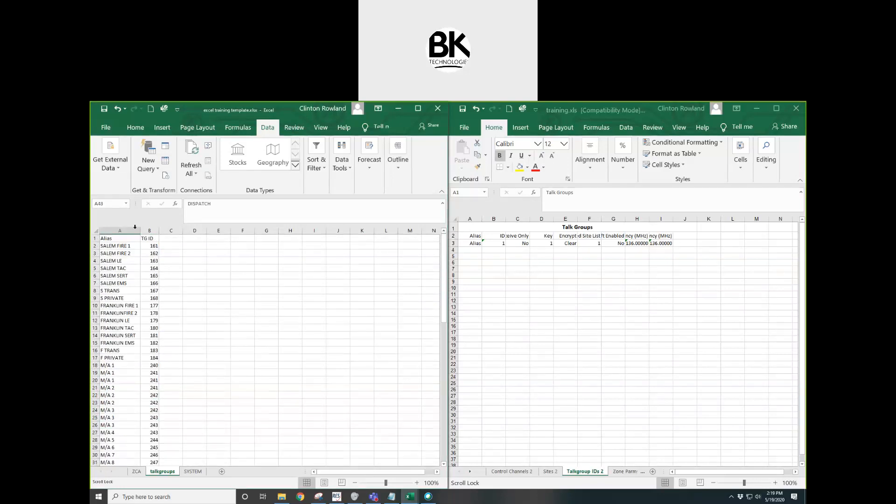
Step: Highlight duplicate values in the TG ID column with Light Red Fill with Dark Red Text using conditional formatting
left_click(150, 230)
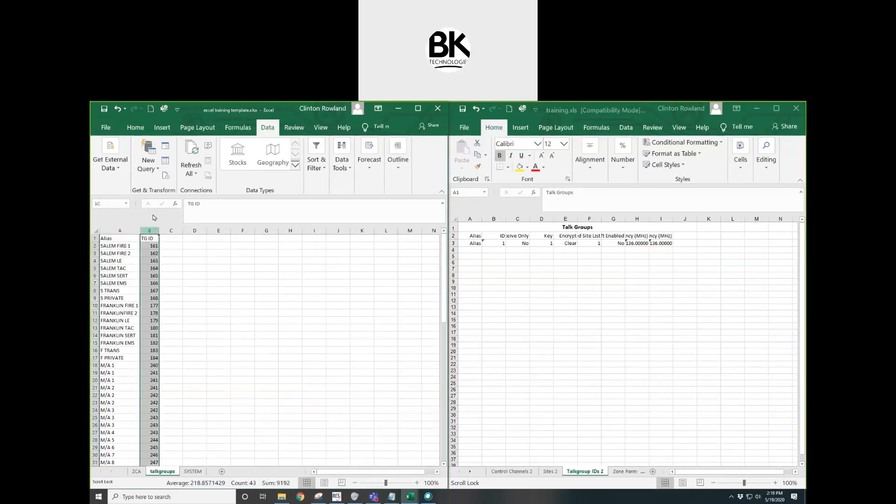
left_click(136, 127)
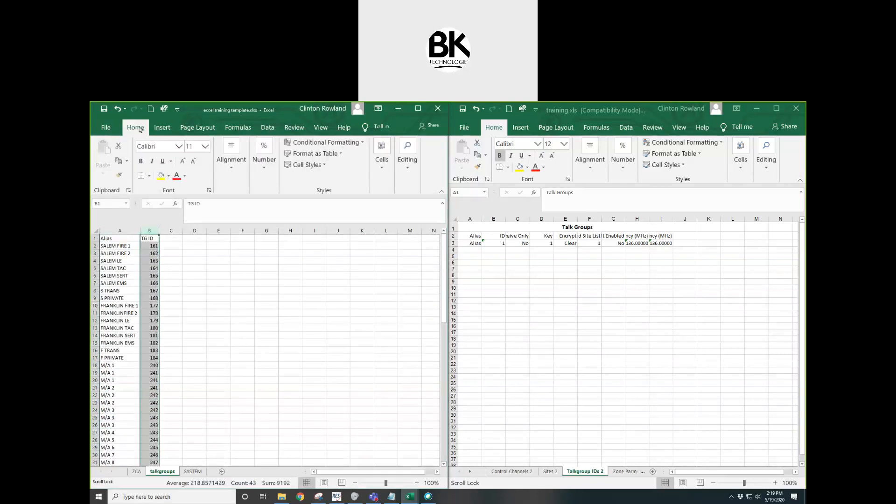
left_click(327, 143)
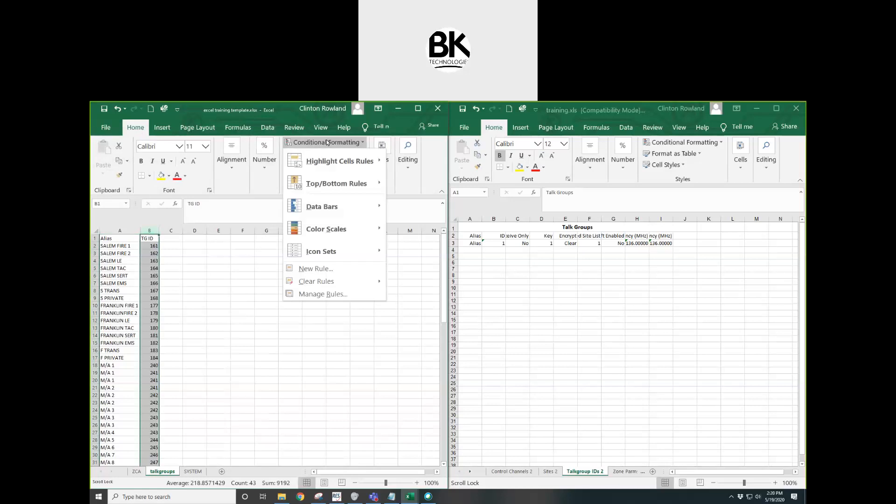
mouse_move(333, 161)
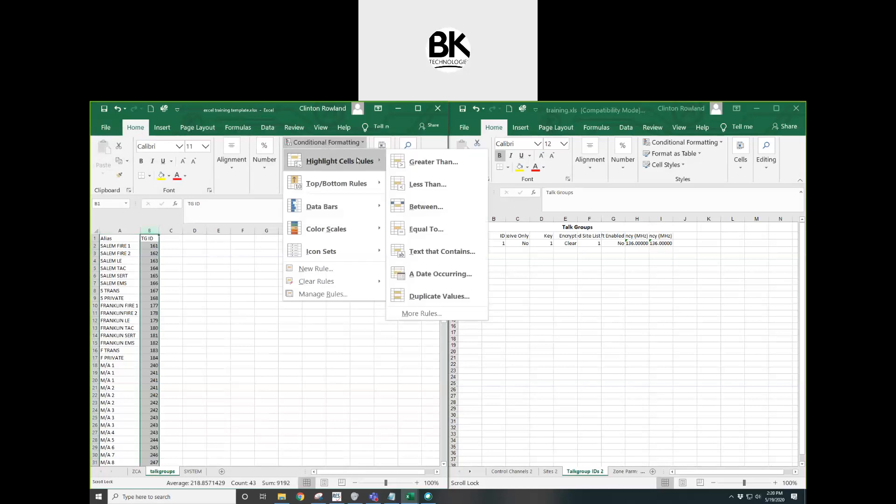
left_click(426, 298)
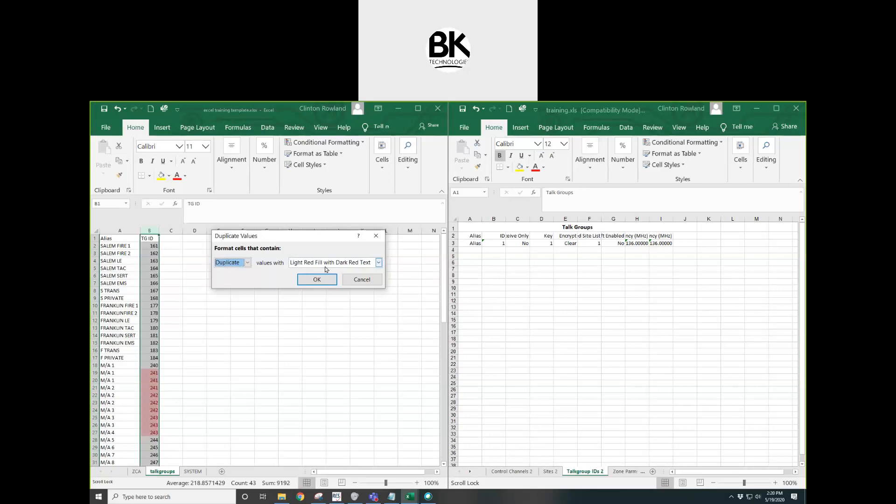
left_click(327, 279)
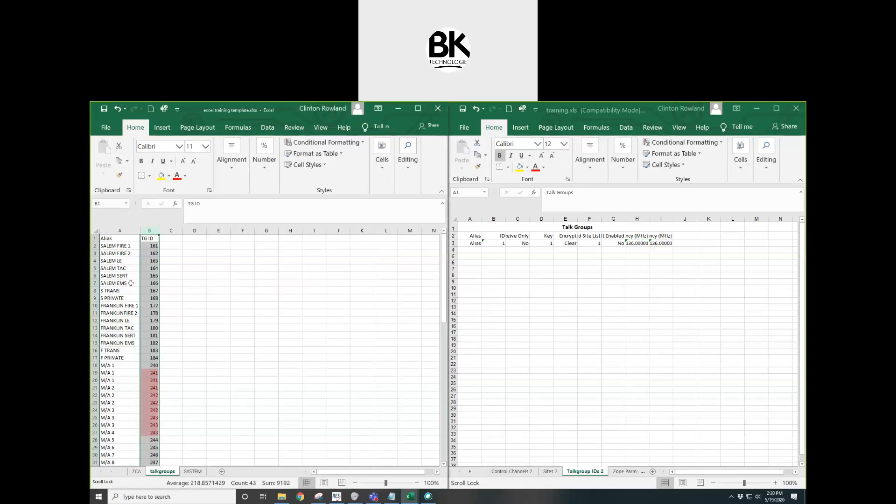
Step: Delete the two M/A 1 entries with TG ID 241, A19 to B20, shifting the cells up
left_click(121, 373)
left_click_drag(121, 373, 150, 380)
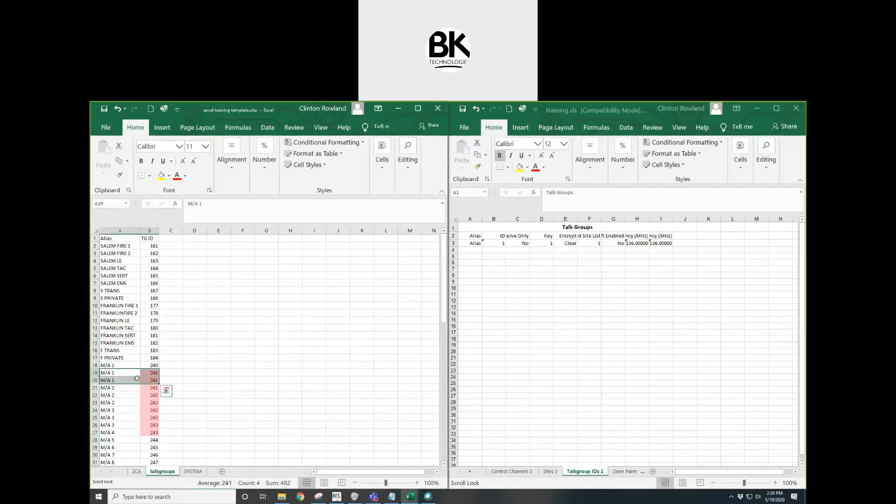
right_click(137, 378)
left_click(174, 241)
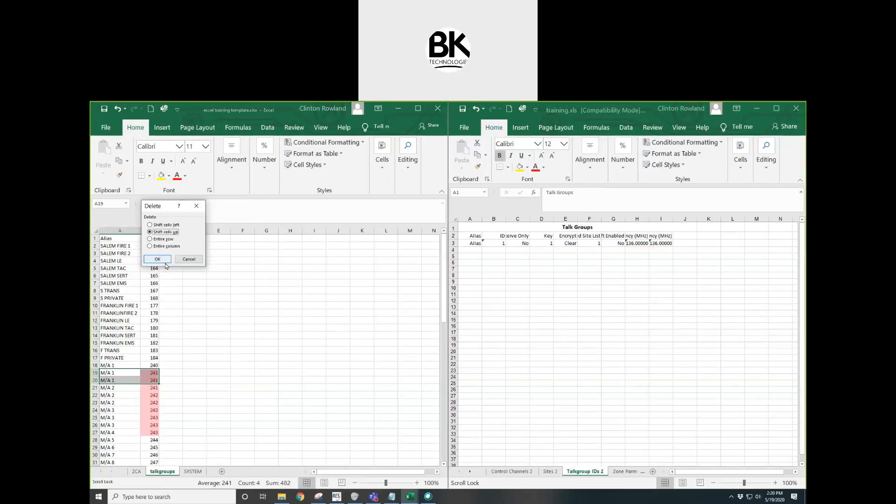
left_click(158, 259)
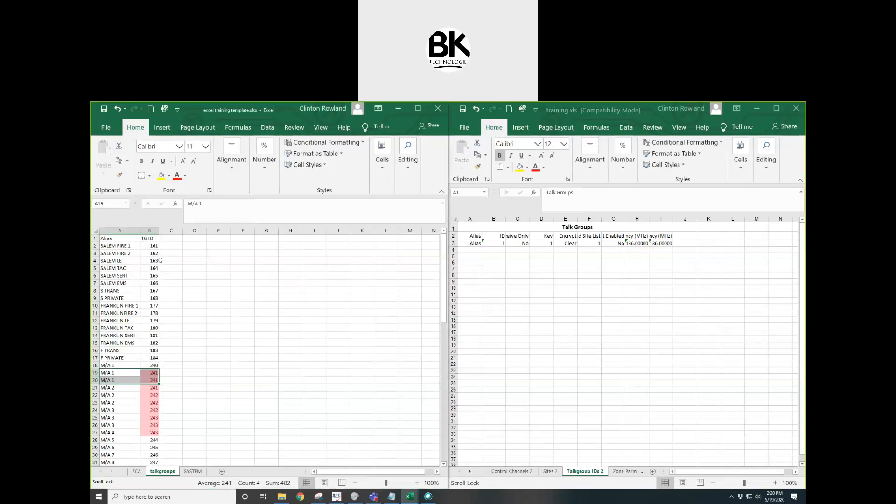
left_click(123, 391)
left_click(120, 387)
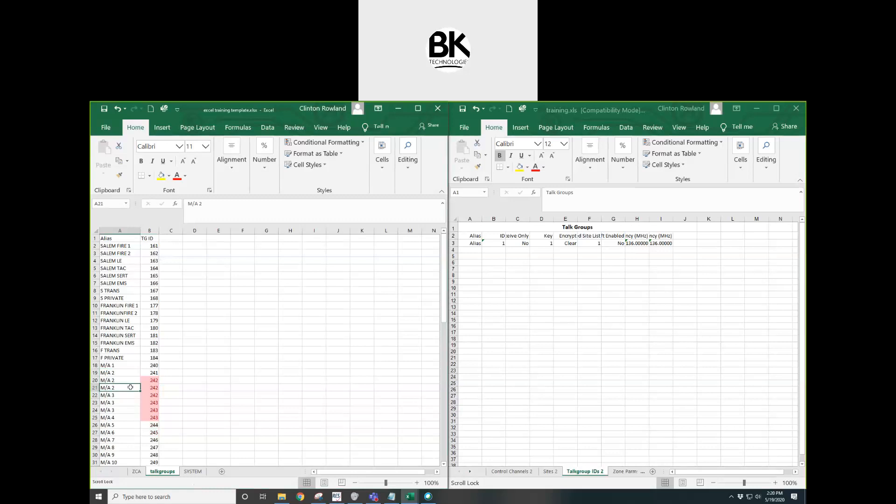
Step: Delete the duplicate M/A 2 and M/A 3 entries with TG ID 242, A21 to B22, shifting the cells up
left_click_drag(149, 388, 149, 396)
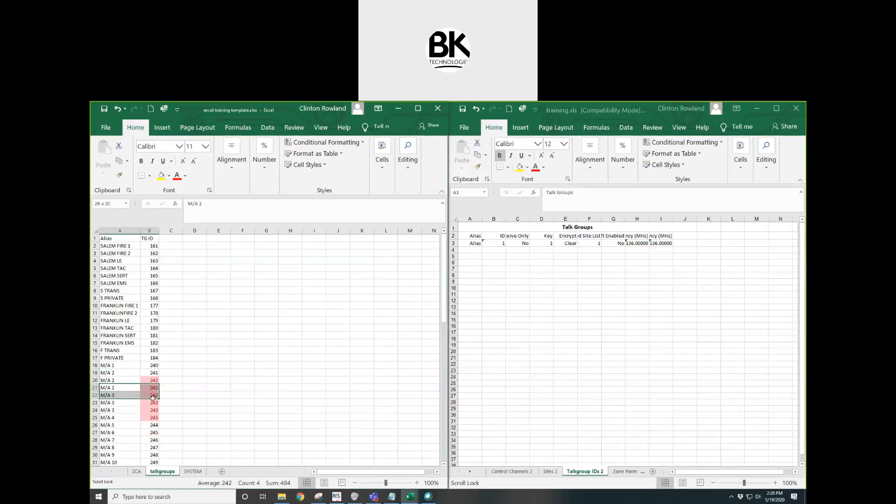
right_click(143, 395)
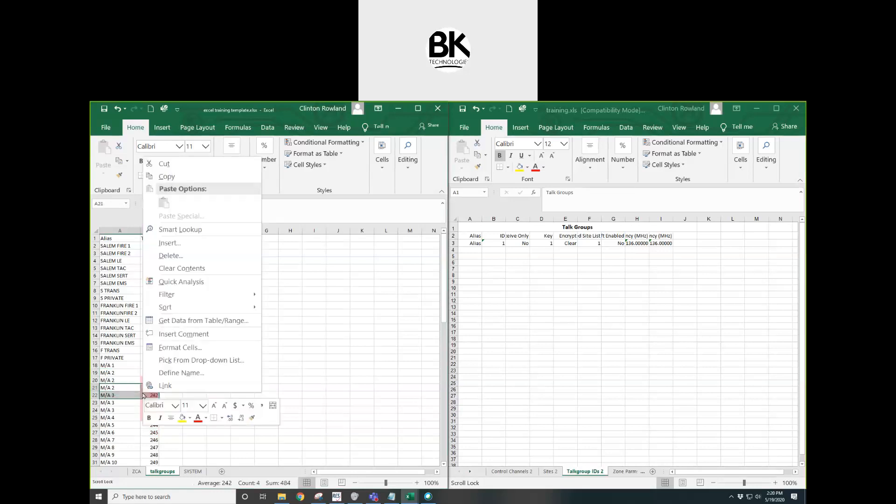
left_click(211, 256)
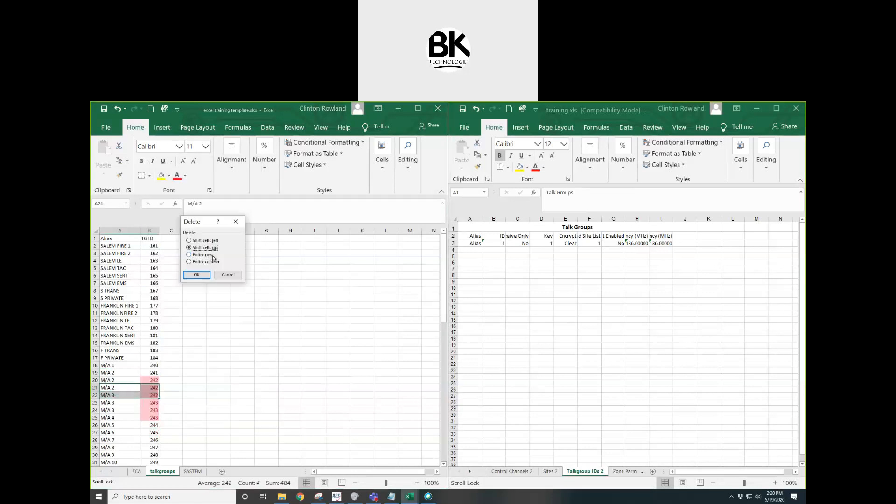
left_click(203, 278)
Step: Delete the duplicate M/A 3 and M/A 4 entries with TG ID 243, A22 to B23, shifting the cells up
left_click_drag(130, 393, 145, 401)
right_click(140, 400)
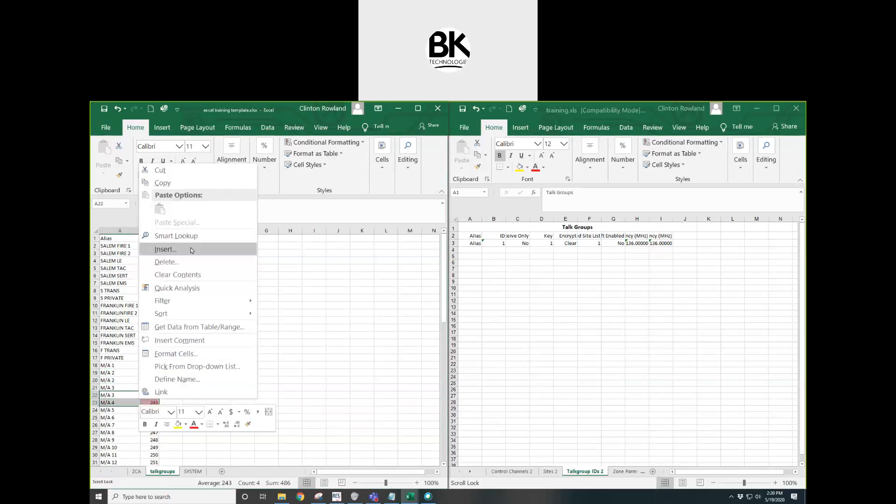
left_click(190, 263)
left_click(176, 284)
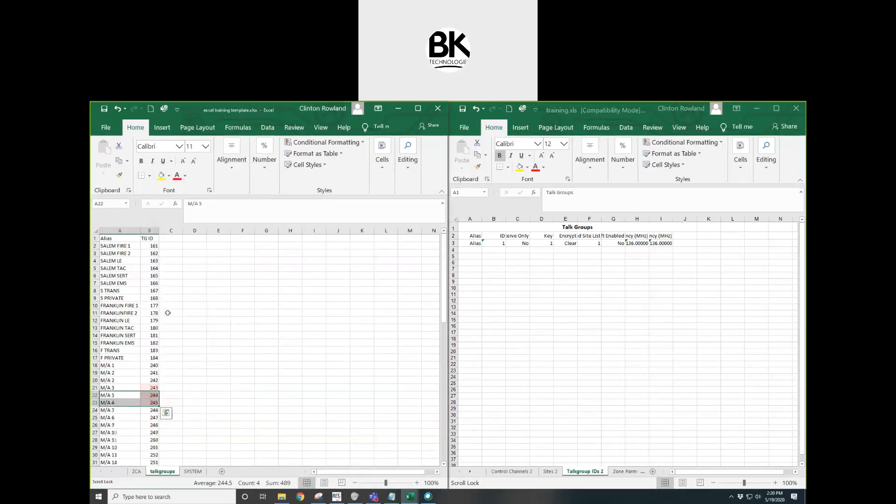
Step: Delete the four repeated DISPATCH entries with TG ID 255, A34 to B37
scroll(140, 327, "down", 6)
left_click_drag(119, 349, 153, 376)
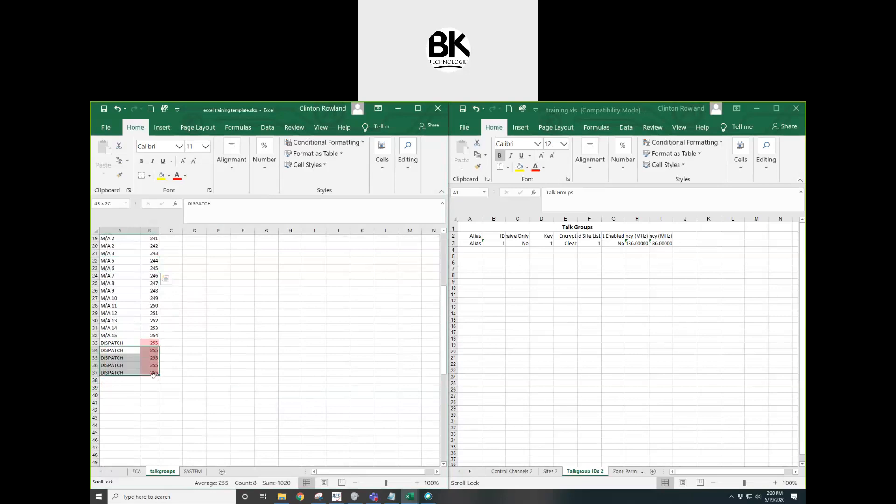
right_click(144, 363)
left_click(201, 232)
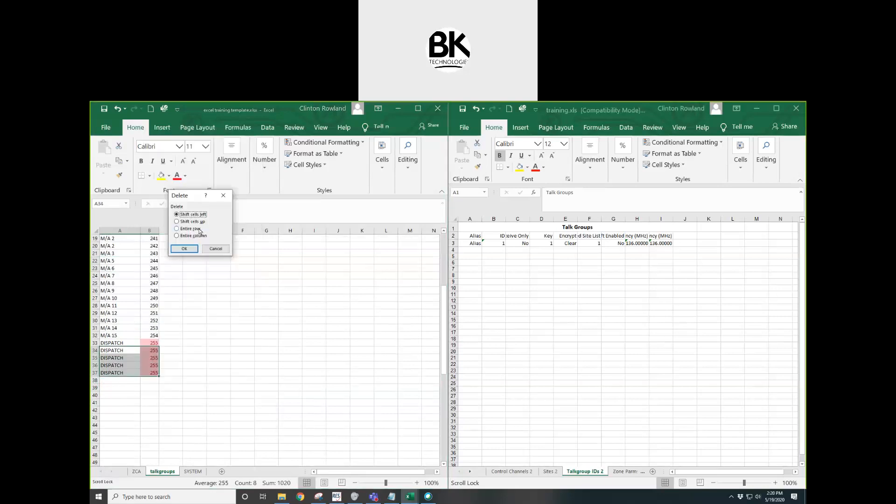
left_click(187, 250)
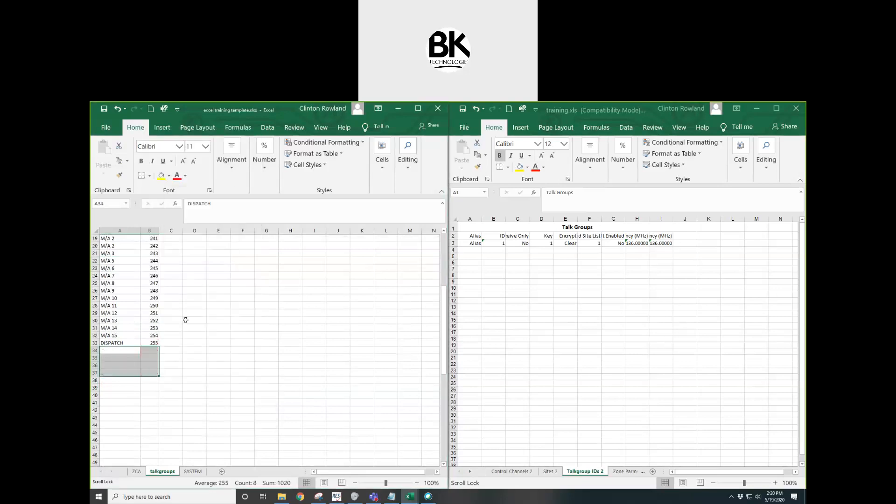
Step: Copy the talkgroup aliases and IDs, A2 to B33, and paste them as values at A3 of the Talkgroup IDs 2 sheet in training.xls
scroll(186, 320, "up", 6)
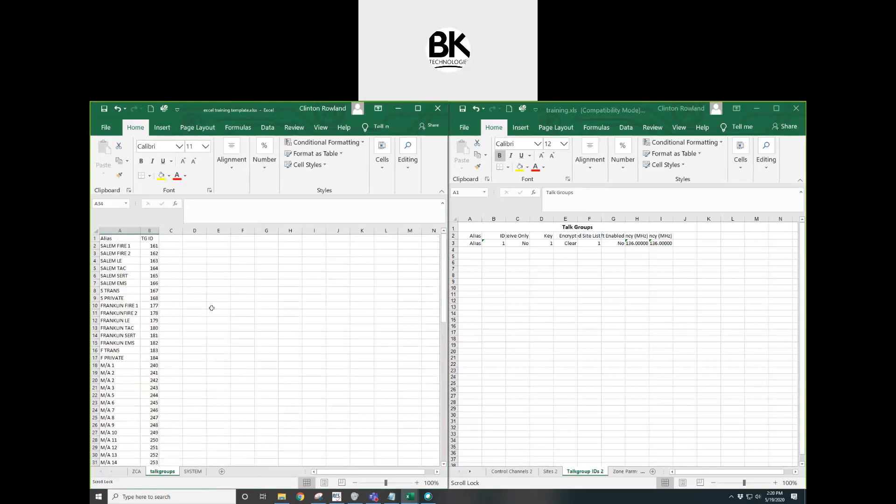
left_click_drag(119, 247, 150, 452)
right_click(120, 386)
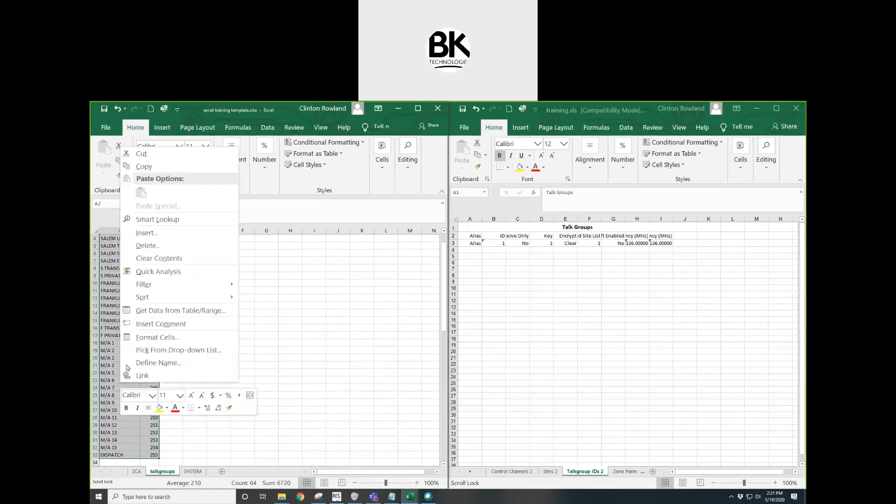
left_click(152, 167)
scroll(154, 242, "up", 1)
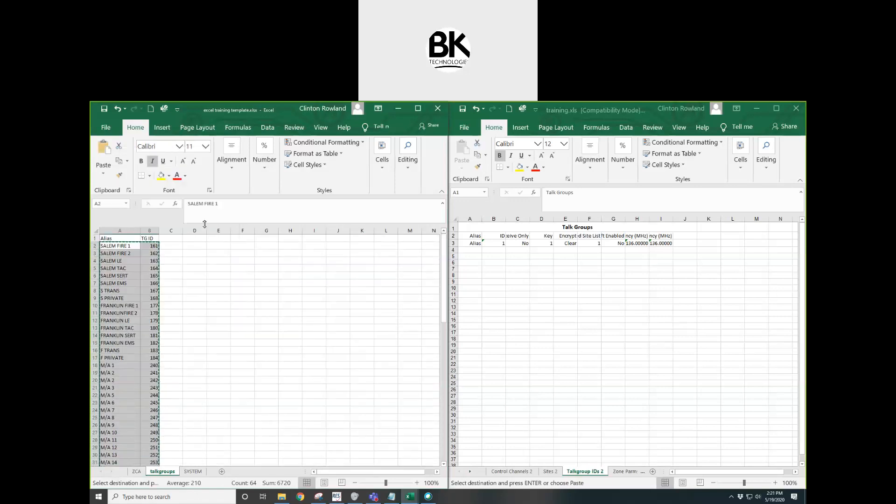
left_click(472, 243)
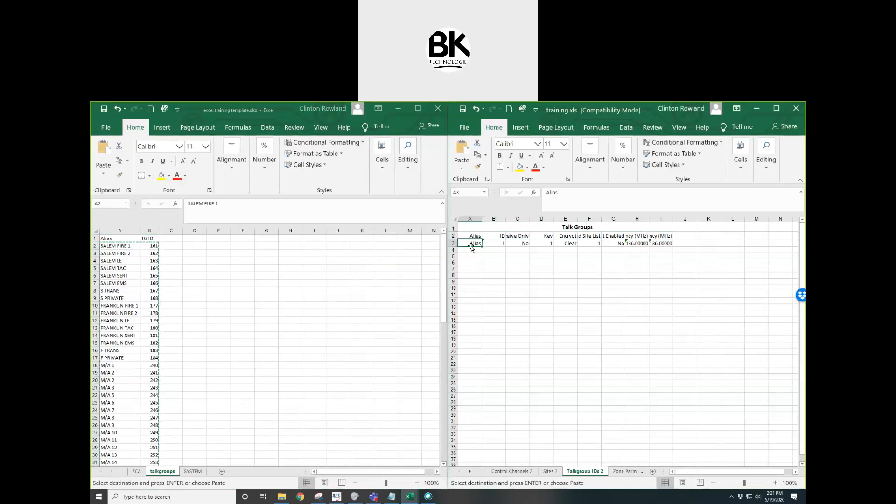
right_click(470, 243)
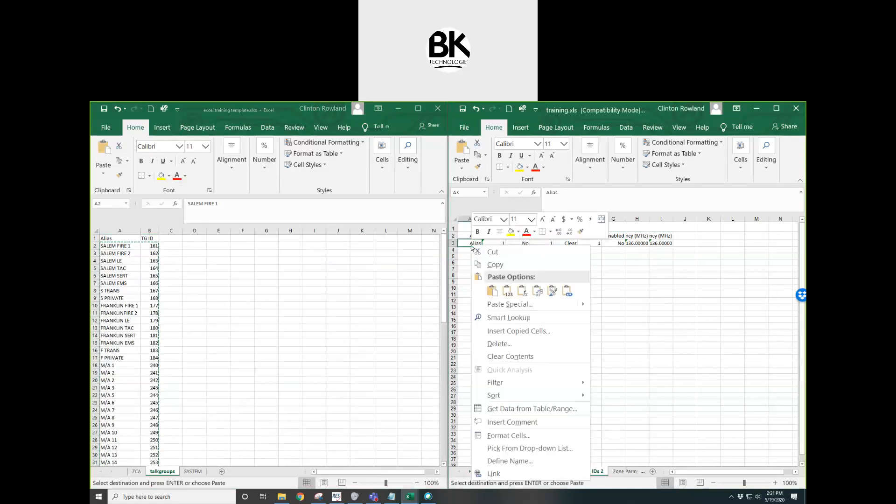
left_click(507, 290)
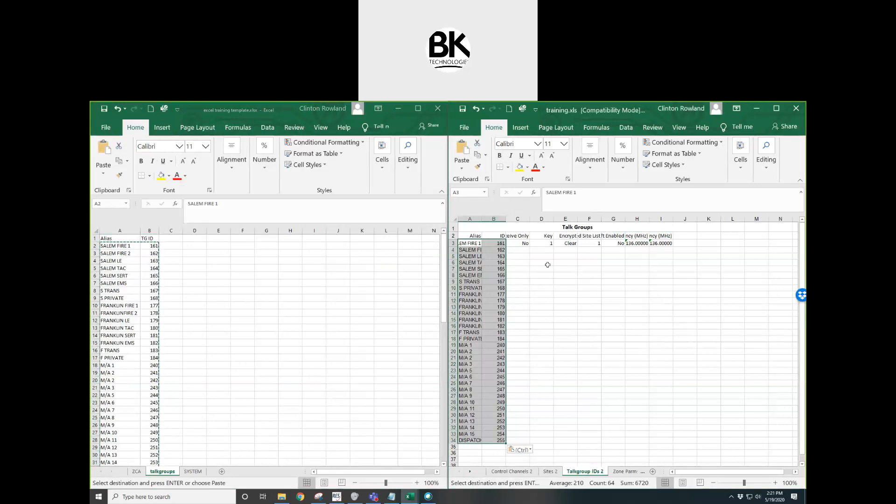
Step: Fill the default talkgroup settings in C3 to I3 down to row 34 as copied cells instead of a series
left_click(522, 243)
left_click(544, 243)
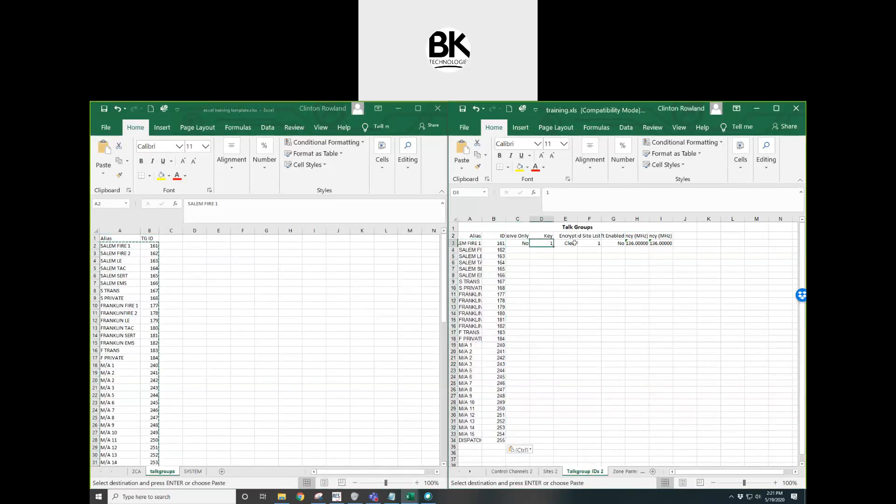
left_click(567, 243)
left_click(591, 243)
left_click(612, 243)
left_click(633, 243)
left_click(660, 244)
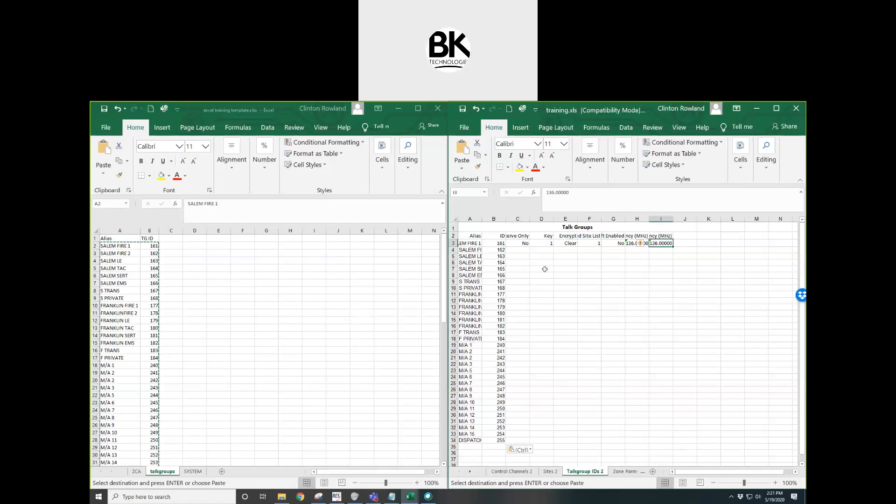
left_click_drag(517, 243, 660, 243)
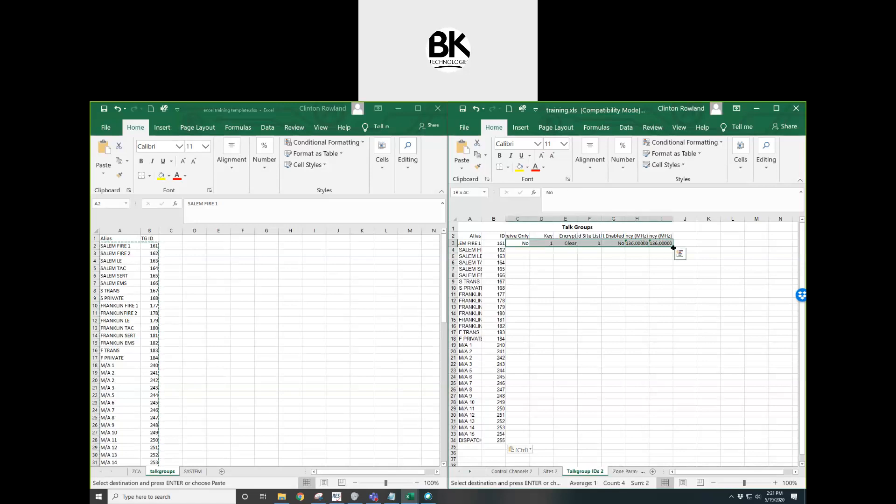
left_click_drag(672, 247, 686, 443)
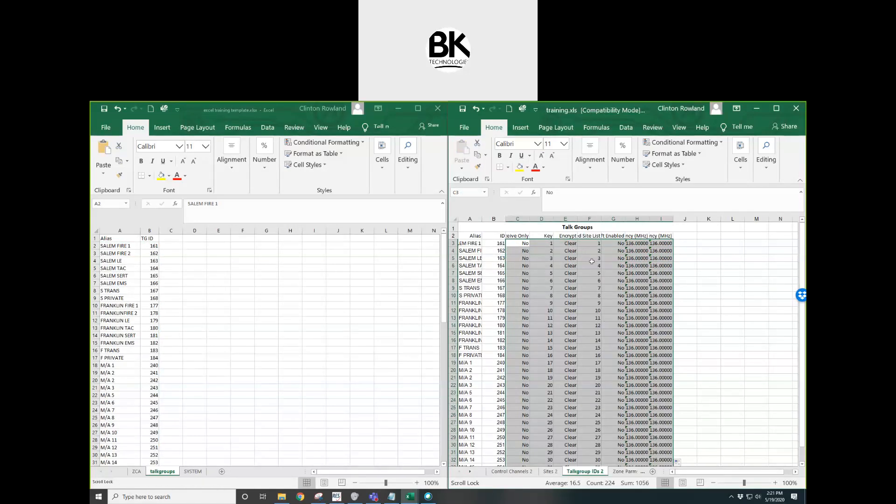
scroll(592, 298, "down", 3)
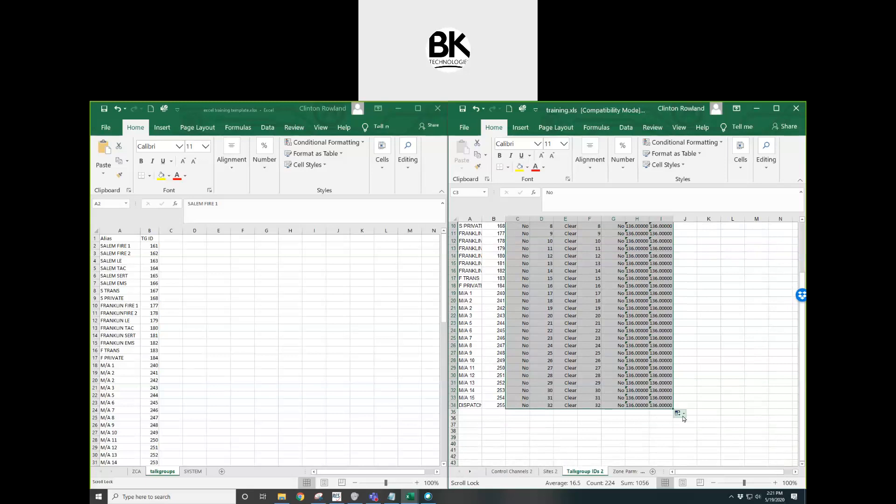
left_click(684, 415)
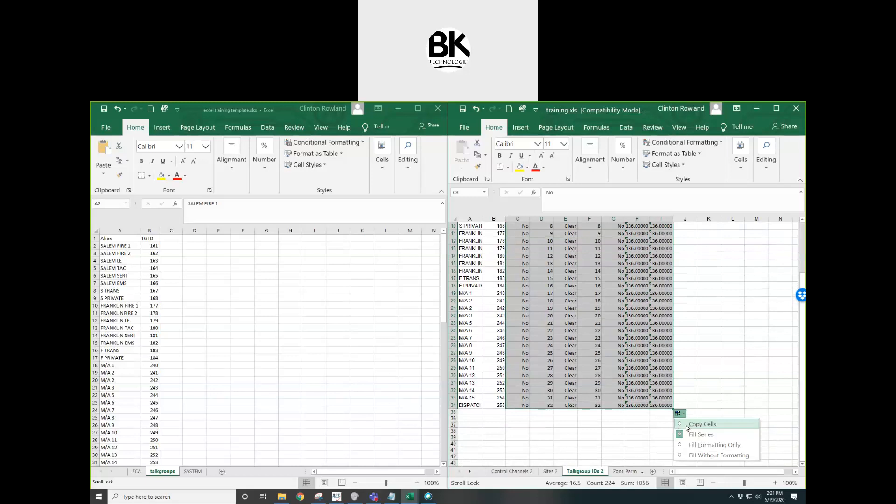
left_click(695, 424)
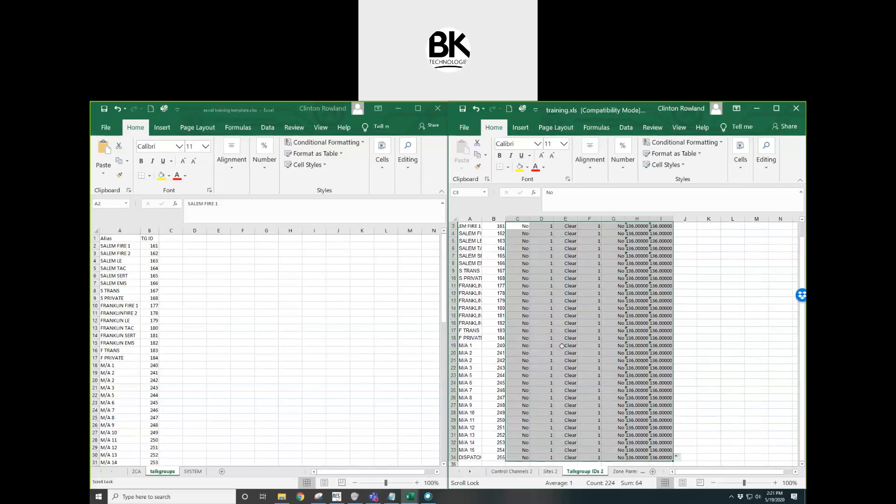
Step: Examine the Encryption settings of SALEM SERT and S PRIVATE on the ZCA sheet against the encryption column in Talkgroup IDs 2
left_click(136, 472)
left_click(262, 338)
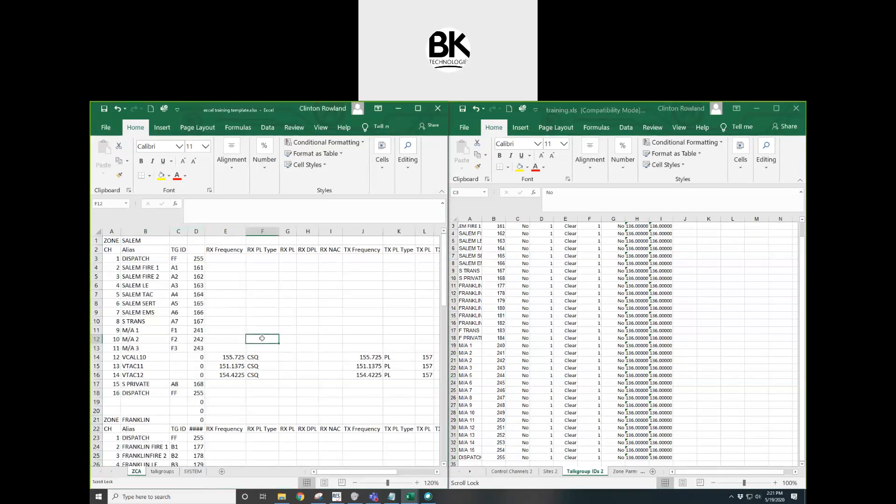
left_click(355, 483)
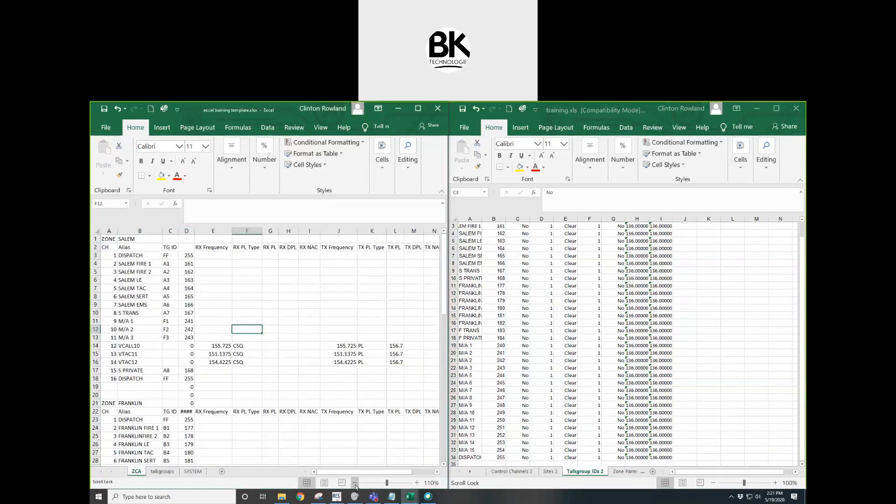
left_click(354, 483)
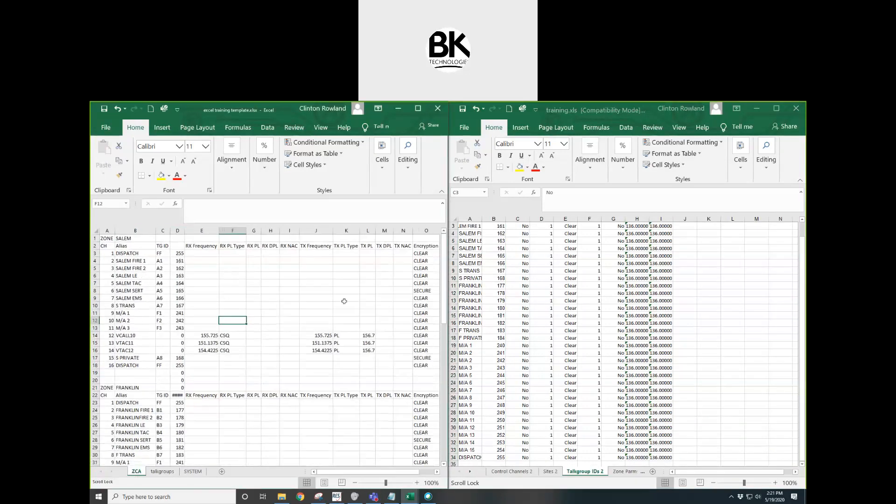
left_click(425, 291)
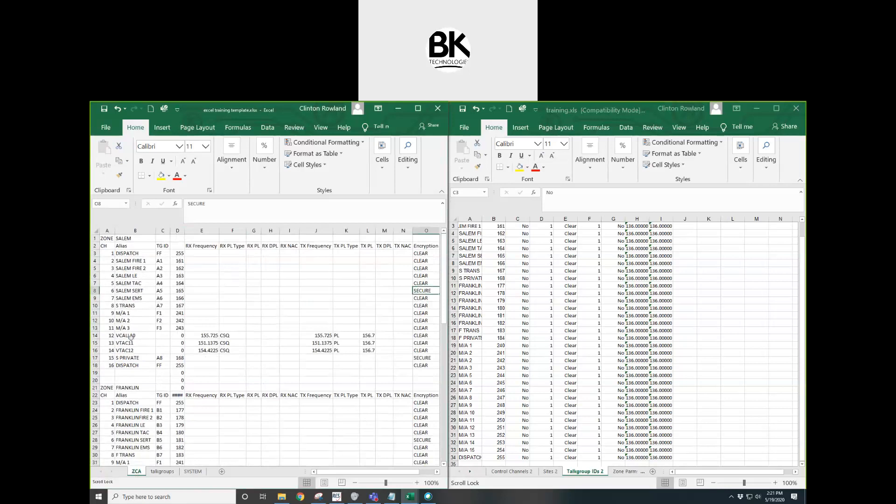
left_click(129, 358)
left_click(422, 358)
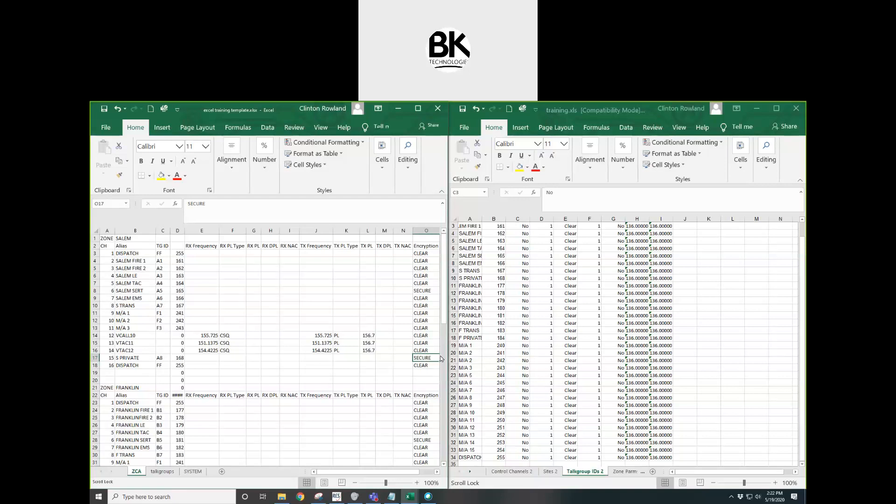
left_click(570, 354)
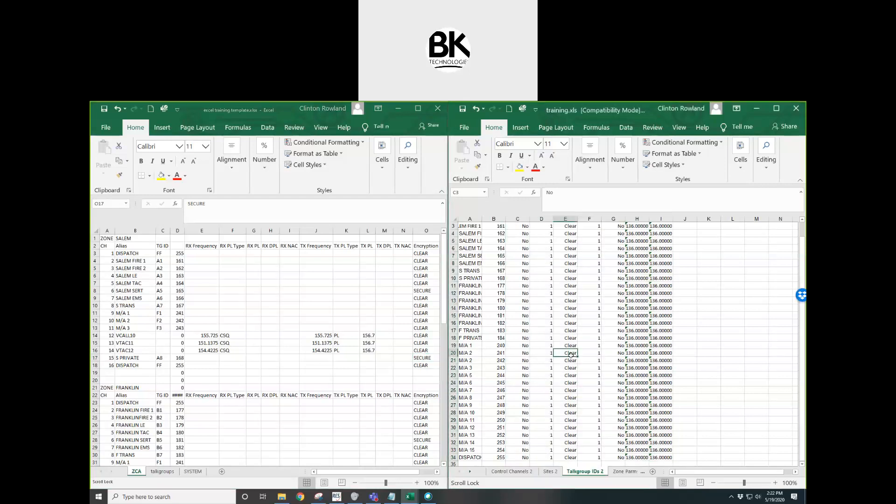
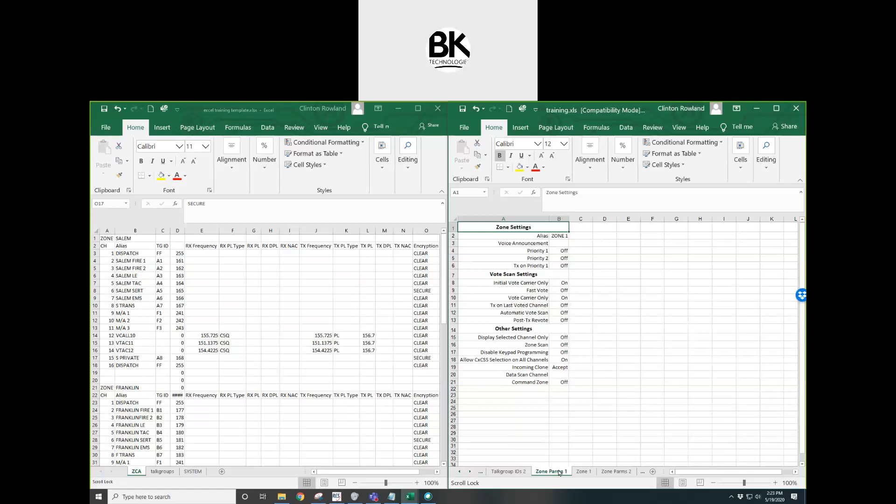
Step: Set the zone alias in B2 of the Zone Parms 1 sheet to SALEM
left_click(561, 237)
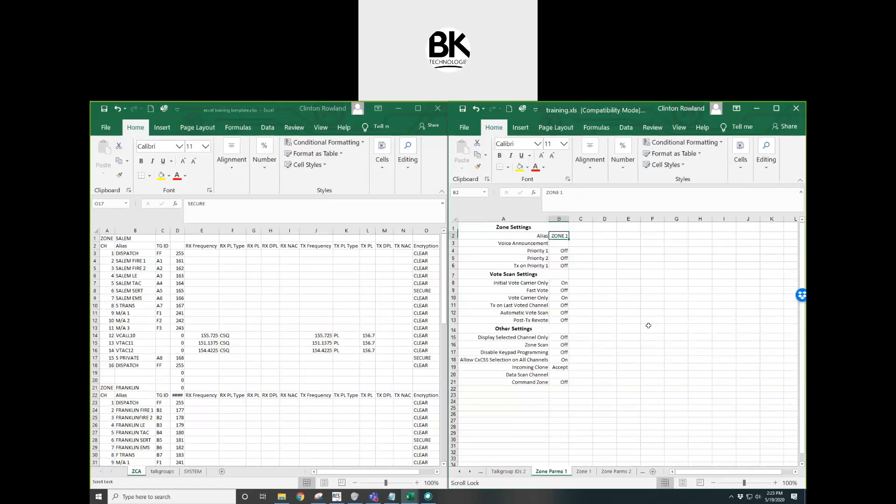
type("SA")
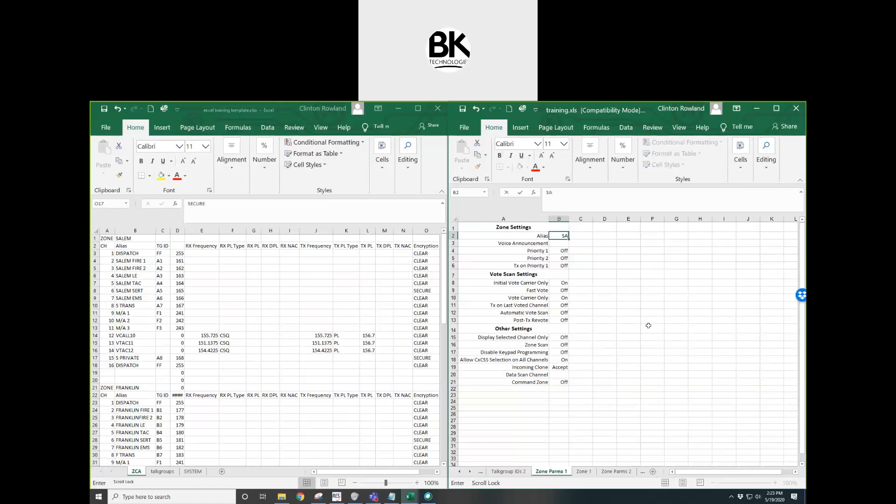
type("LEM")
Step: Copy the 16 SALEM channel aliases, B3 to B18 on ZCA, and paste them as values into the Zone 1 Alias column from D2
left_click(583, 472)
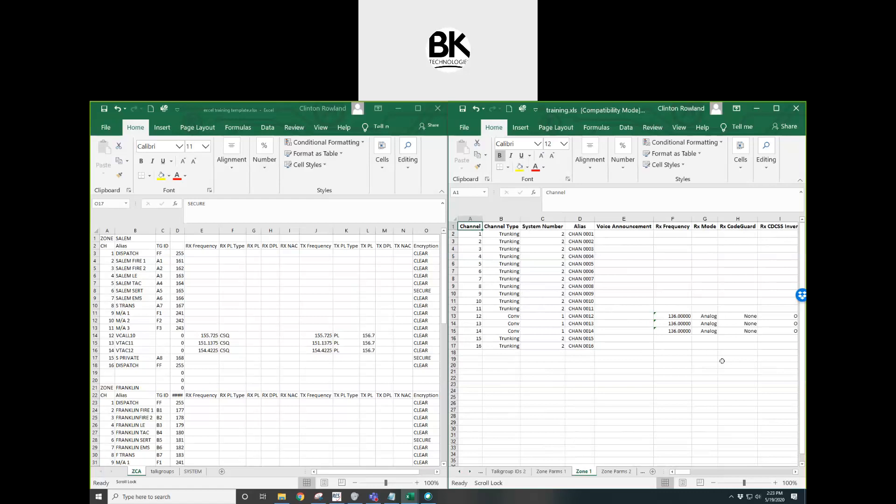
left_click(129, 253)
left_click_drag(130, 253, 129, 365)
right_click(130, 332)
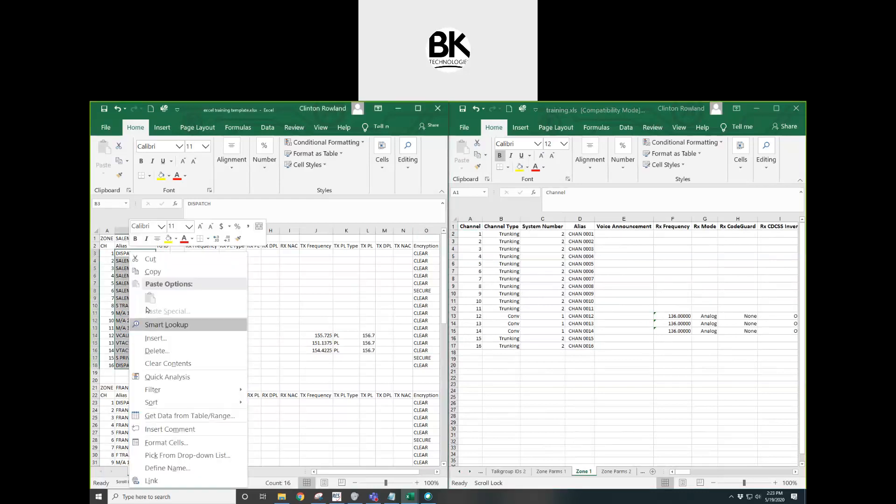
left_click(166, 275)
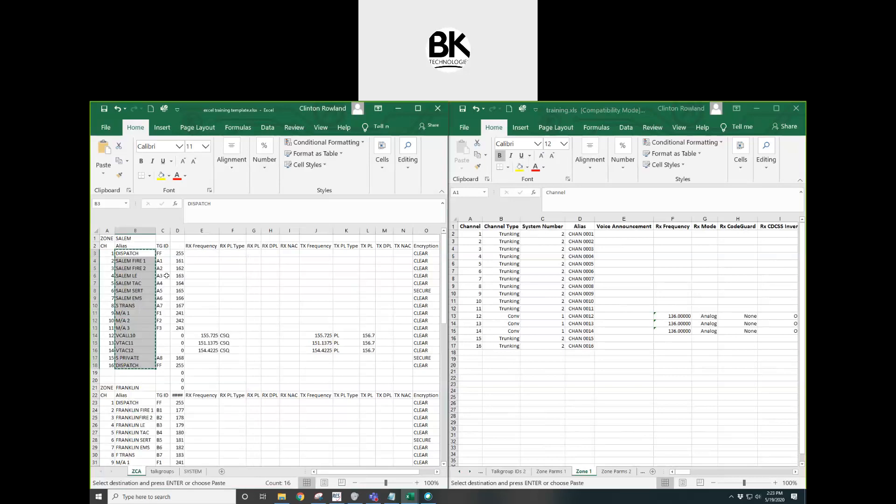
left_click(580, 234)
right_click(580, 234)
left_click(614, 281)
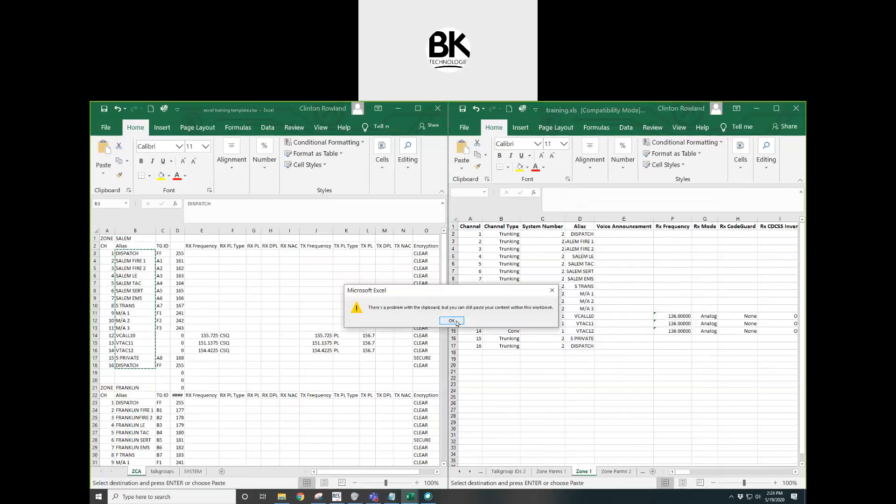
left_click(451, 320)
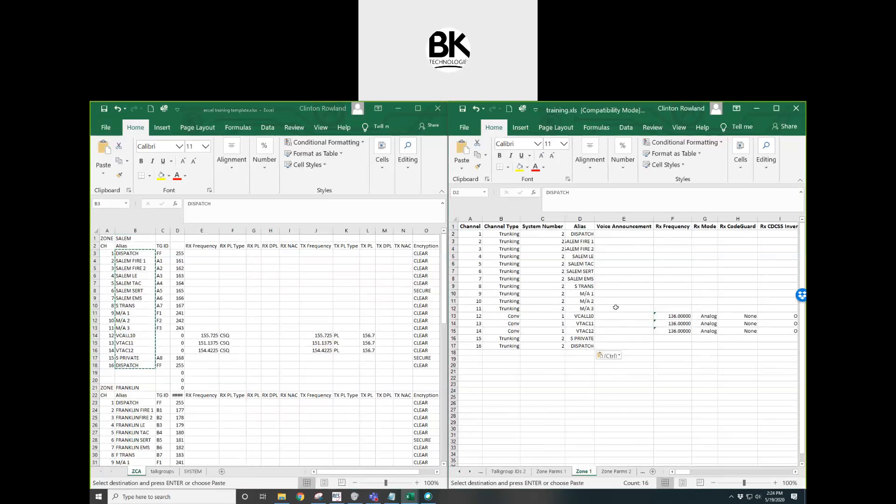
Step: Apply the values-only paste option to the aliases in D2 to D17 of the Zone 1 sheet
left_click(619, 357)
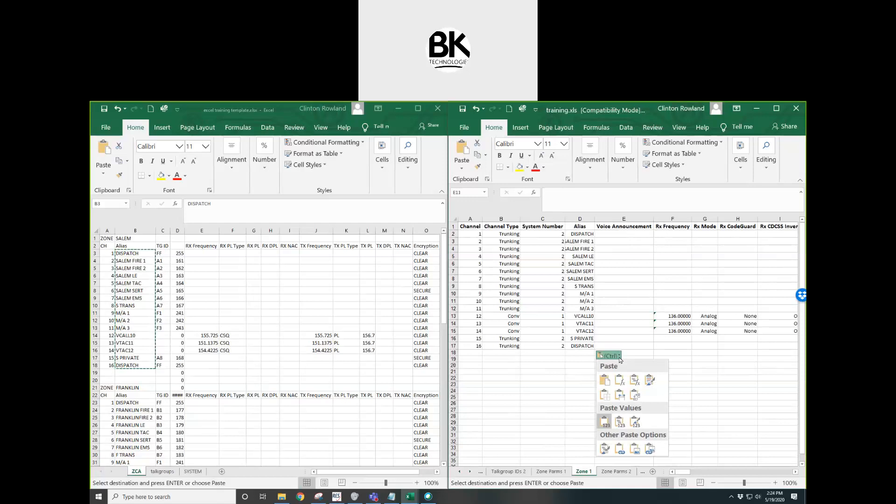
left_click(604, 421)
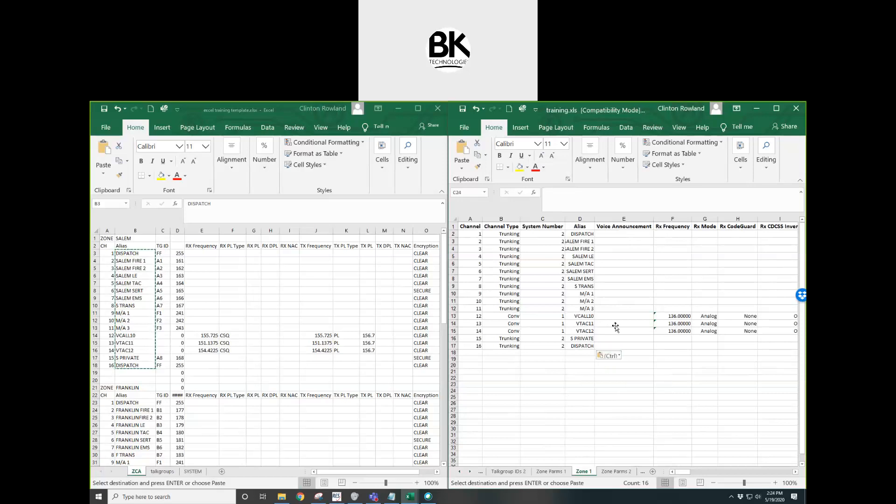
double_click(634, 345)
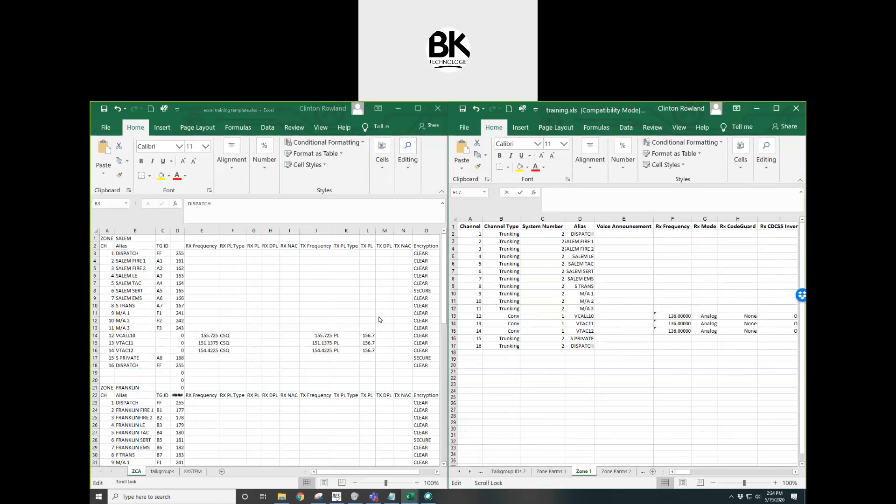
Step: Copy the SALEM talkgroup IDs, D3 to D18 on ZCA, and paste them as values into the Zone 1 Talk Group column from AR2
left_click(181, 257)
left_click_drag(180, 254, 182, 365)
right_click(178, 319)
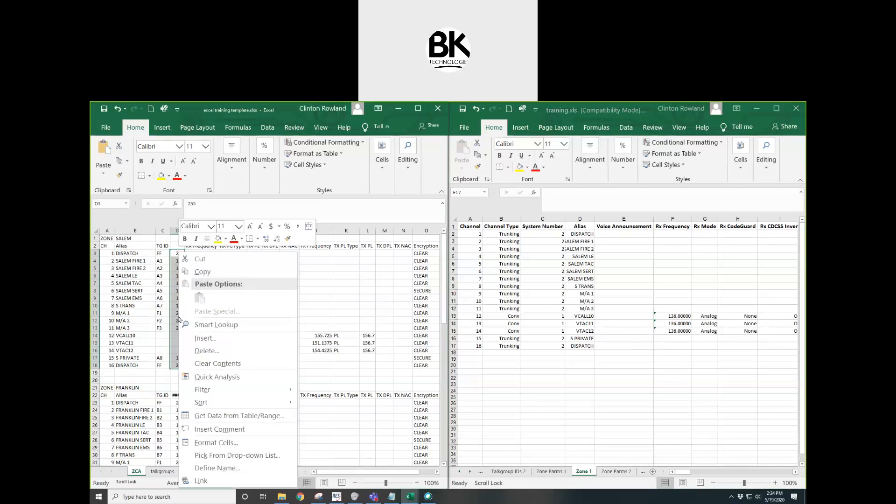
left_click(205, 271)
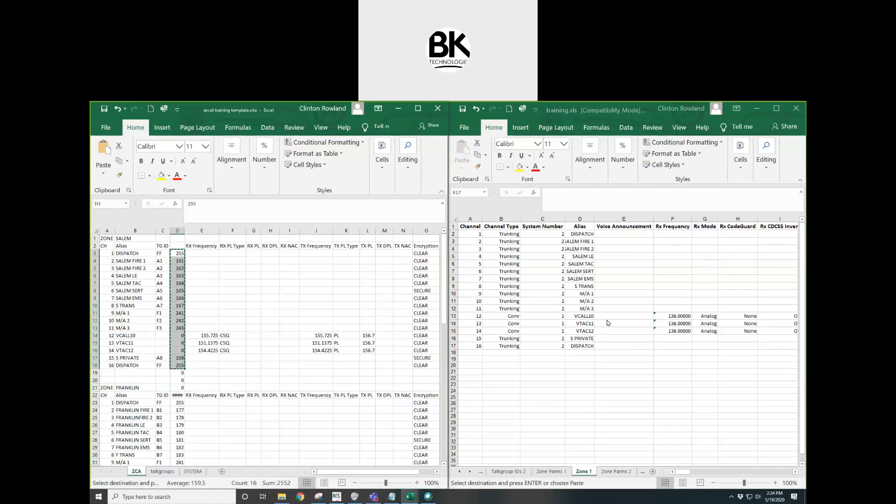
left_click_drag(796, 474, 796, 474)
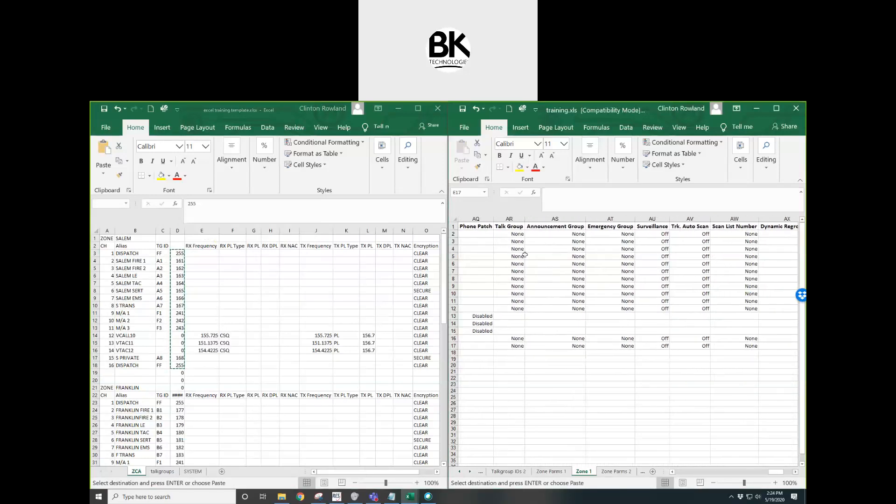
right_click(505, 235)
left_click(541, 279)
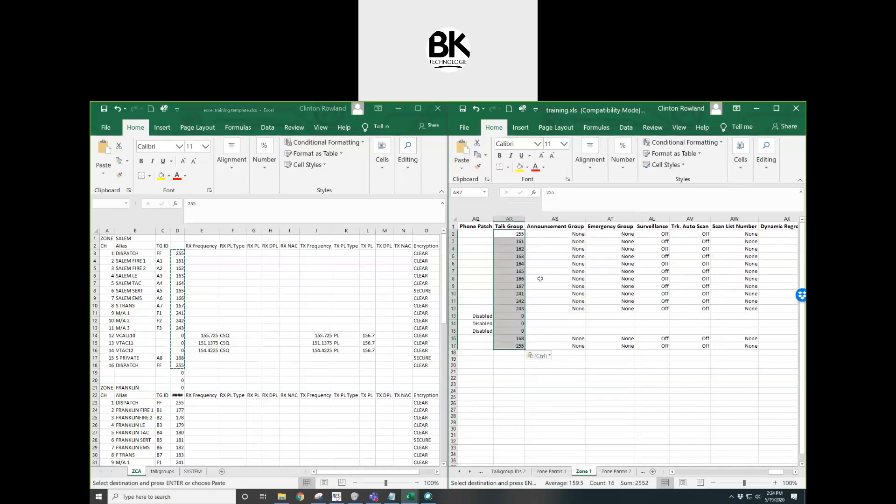
Step: Clear the Talk Group cells AR13 to AR15 of the three conventional channels in Zone 1
left_click(511, 316)
left_click_drag(511, 316, 510, 328)
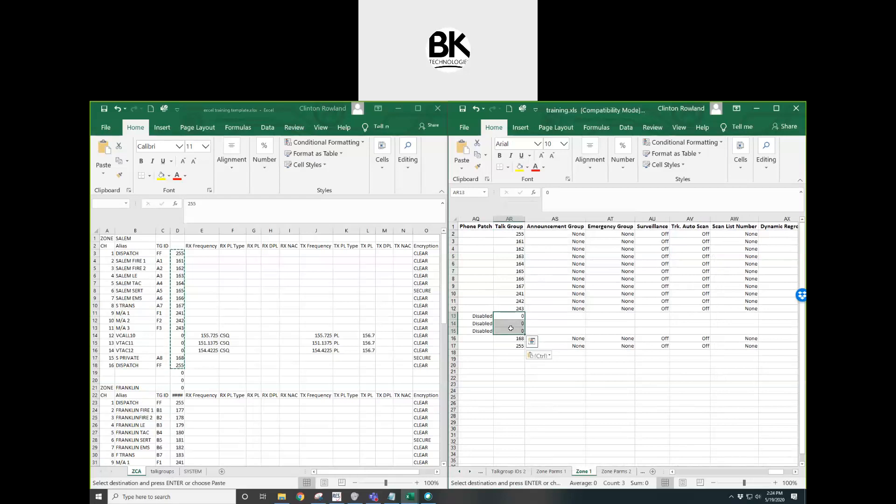
key("Delete")
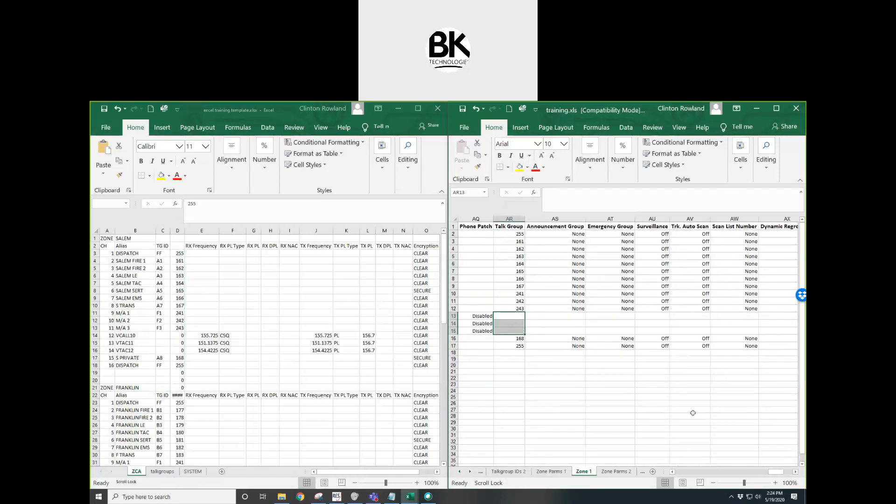
Step: Copy the SALEM RX frequencies, E14 to E16 on ZCA, and paste them as values into Zone 1's Rx Frequency column from F13
left_click_drag(775, 473, 675, 474)
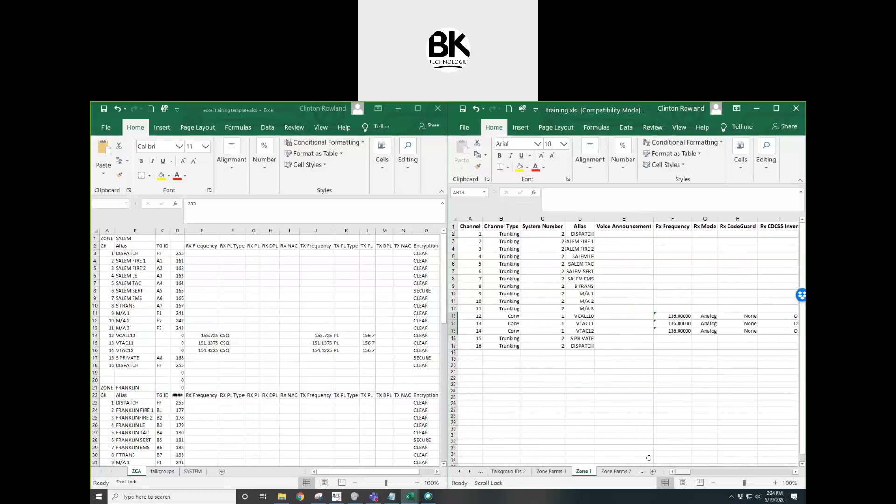
left_click(223, 337)
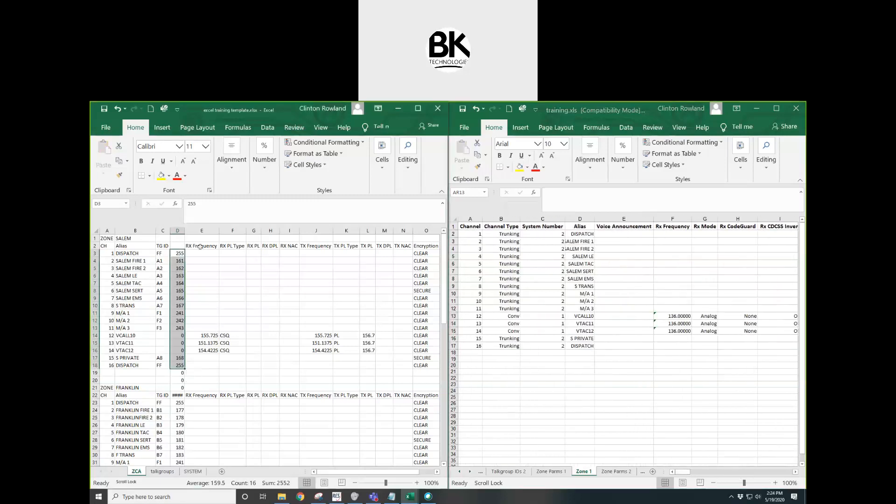
left_click_drag(197, 335, 200, 351)
right_click(199, 343)
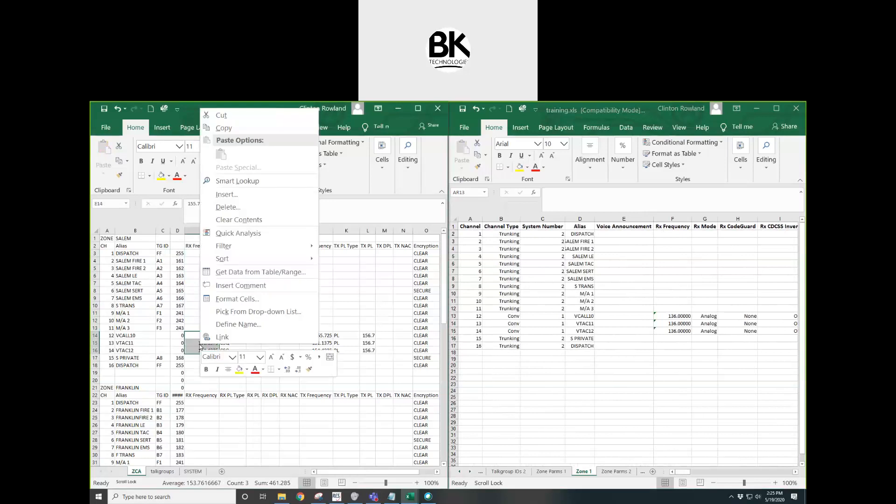
left_click(224, 128)
left_click(671, 316)
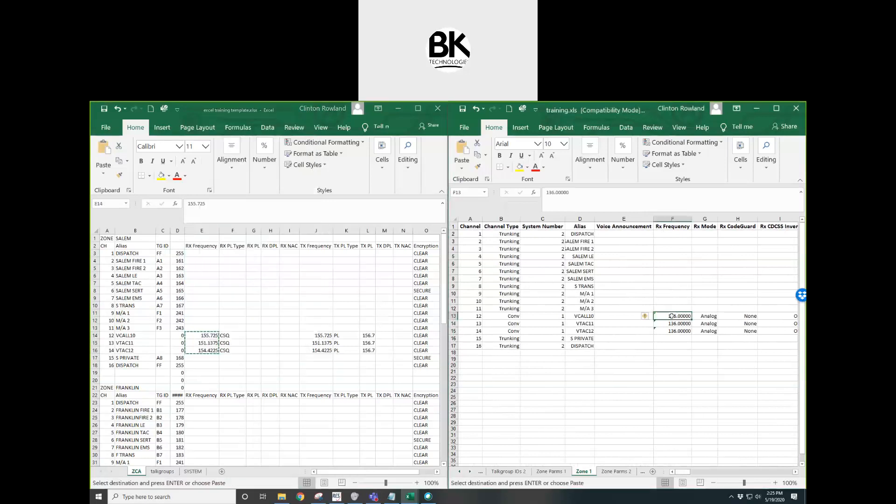
right_click(671, 317)
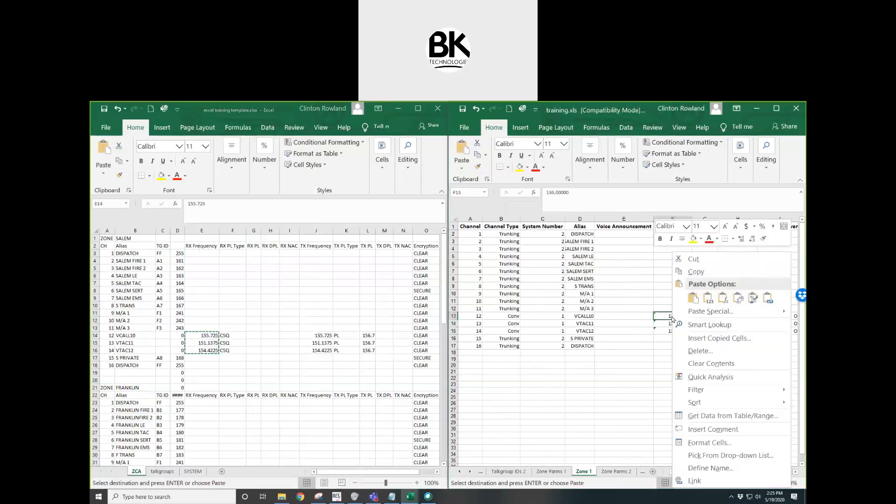
left_click(707, 299)
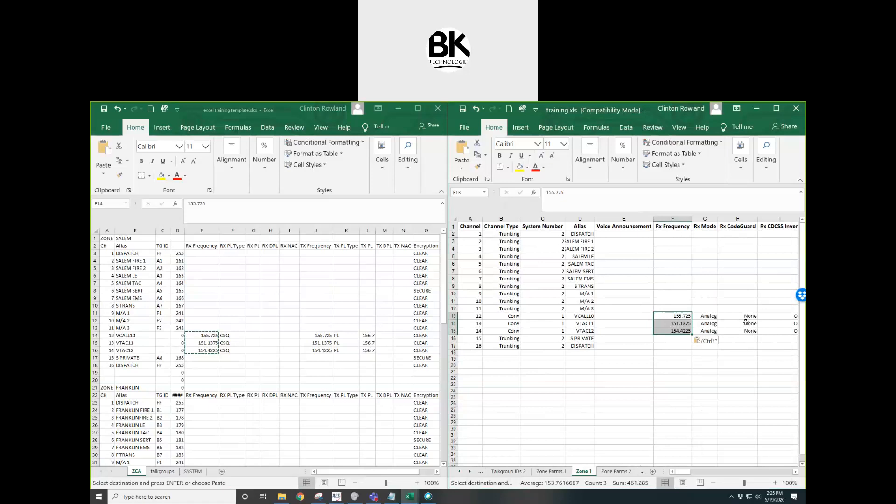
Step: Copy the SALEM TX frequencies, J14 to J16 on ZCA, and paste them as values into Zone 1's Tx Frequency column from K13
left_click(322, 338)
left_click_drag(321, 337, 317, 353)
key("ctrl+v")
right_click(315, 344)
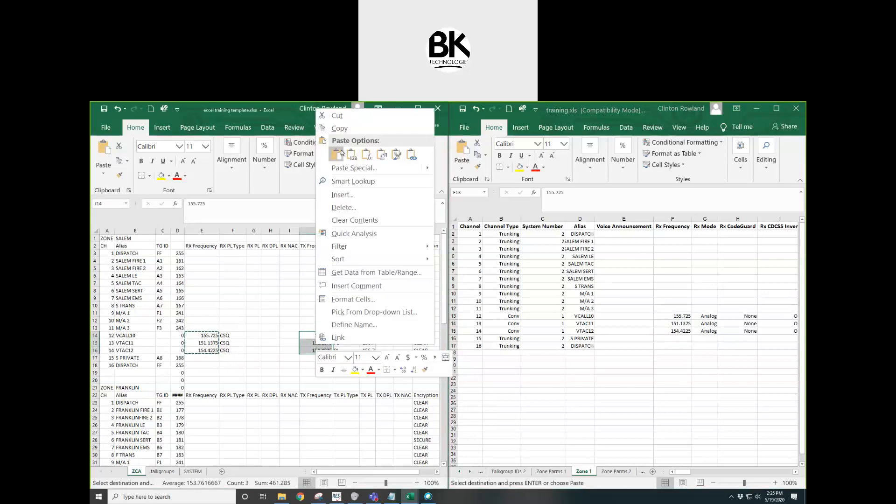
left_click(348, 134)
left_click(797, 472)
key("ctrl+v")
left_click(796, 472)
left_click(796, 473)
left_click(796, 473)
left_click(796, 472)
left_click(622, 318)
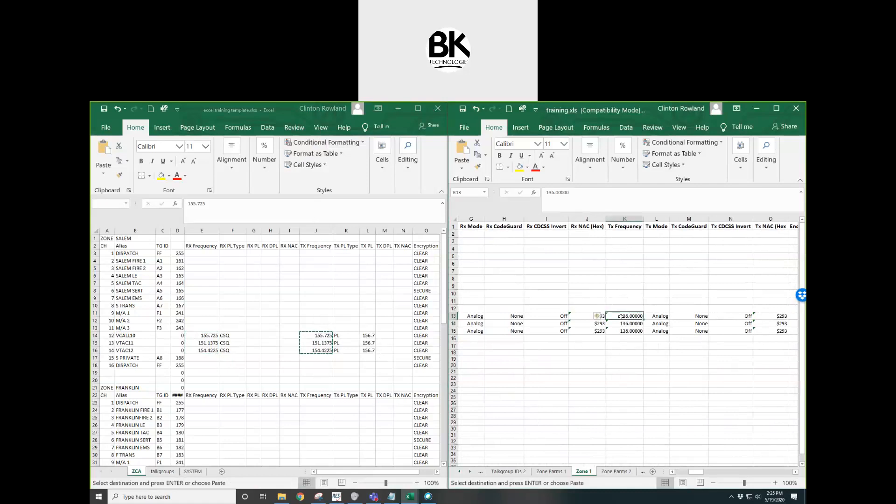
right_click(621, 319)
left_click(656, 296)
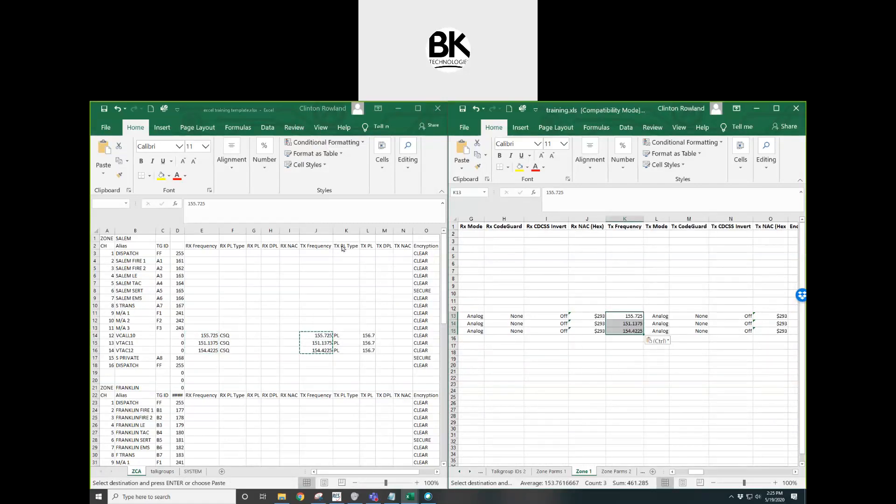
Step: Copy the 156.7 TX PL tones, L14 to L16 on ZCA, and paste them as values into Zone 1's Tx CodeGuard column from M13
left_click(367, 336)
left_click_drag(367, 336, 367, 350)
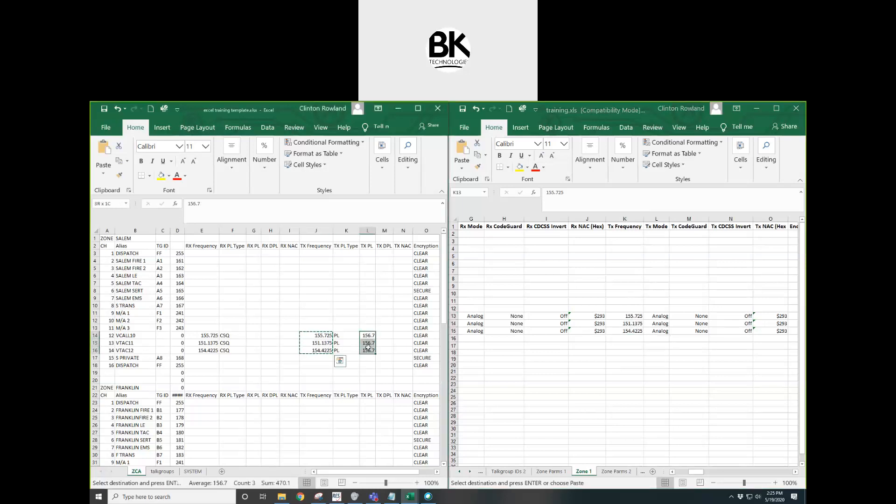
right_click(367, 350)
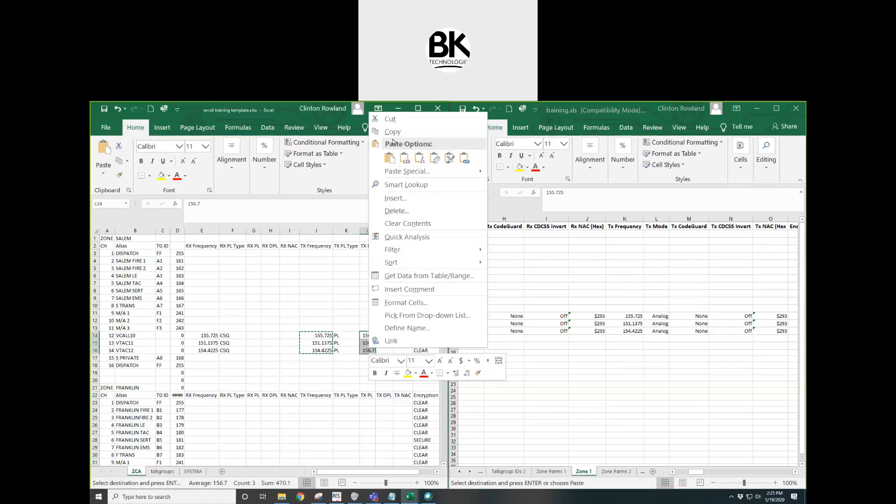
left_click(531, 249)
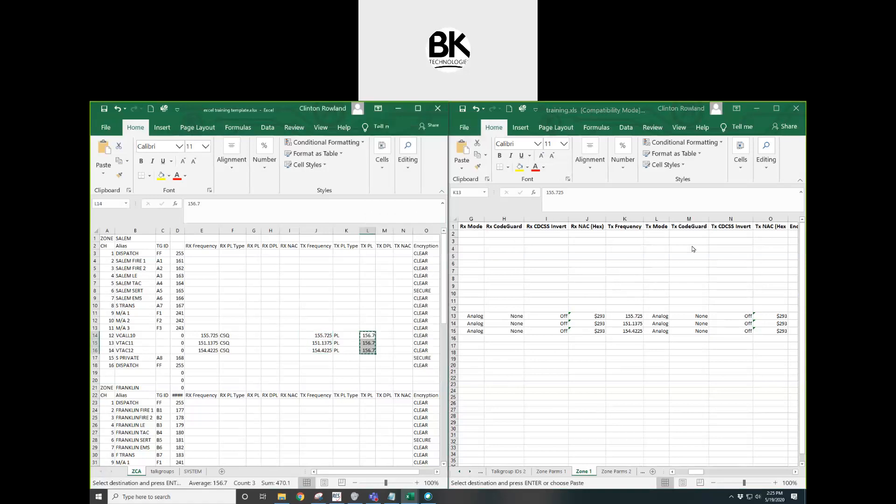
left_click(687, 316)
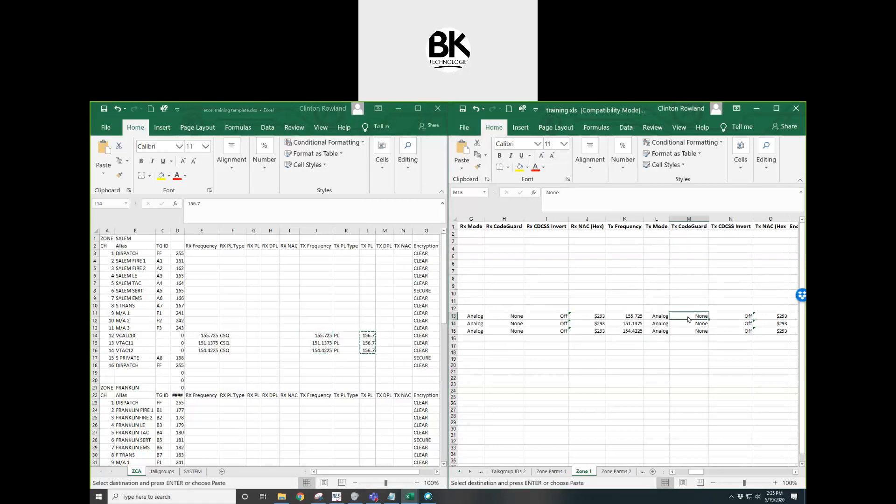
right_click(689, 319)
left_click(603, 298)
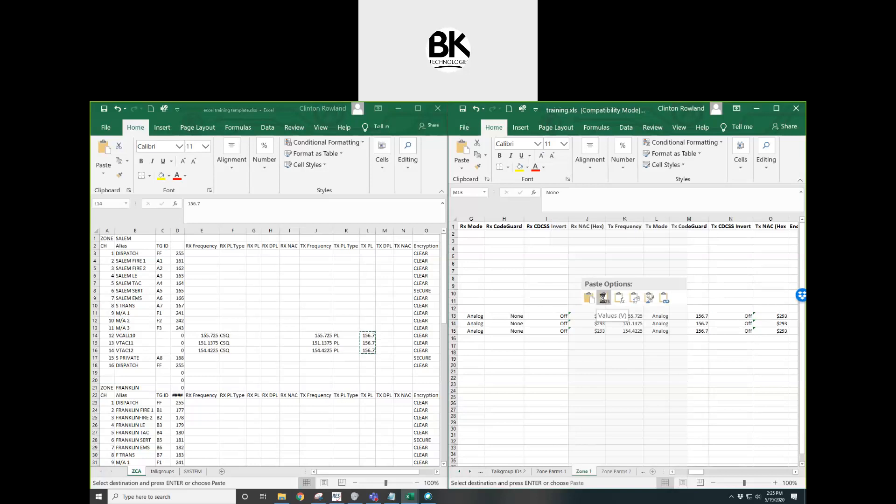
left_click(602, 298)
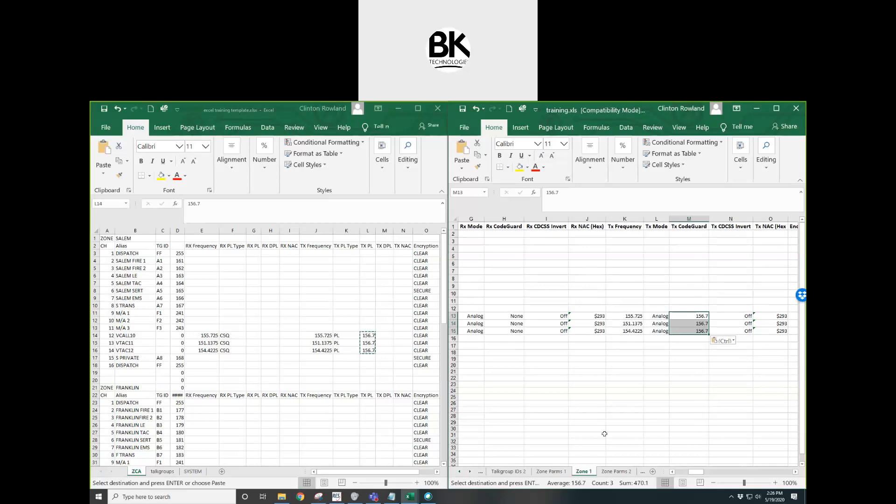
Step: Set the zone alias in B2 of the Zone Parms 2 sheet to FRANKLIN, copied as a value from B21 on ZCA
left_click(617, 471)
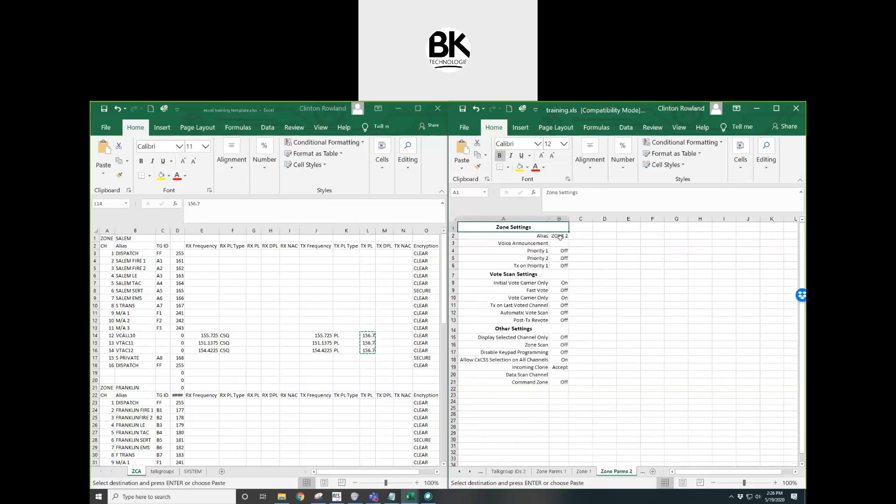
left_click(136, 387)
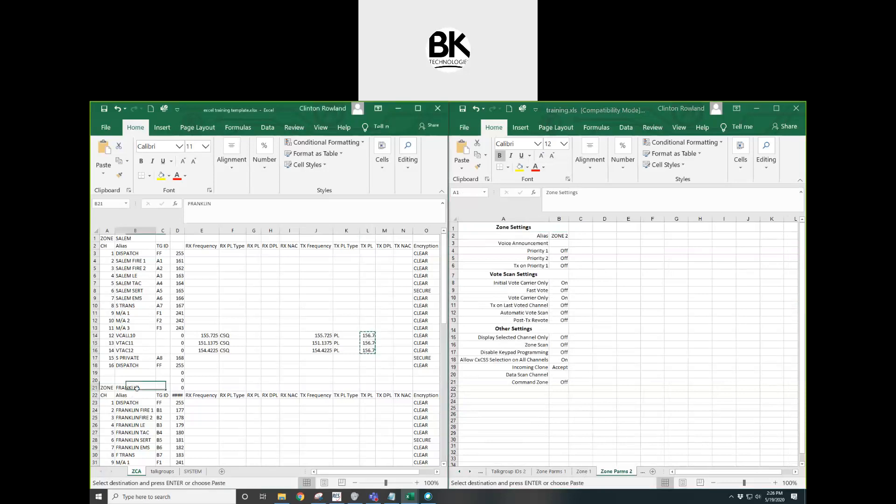
right_click(137, 388)
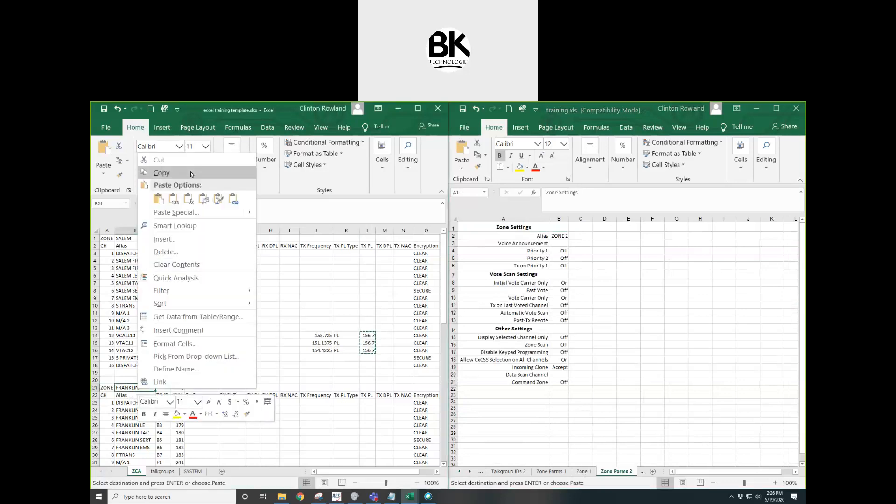
left_click(161, 173)
left_click(560, 236)
right_click(560, 238)
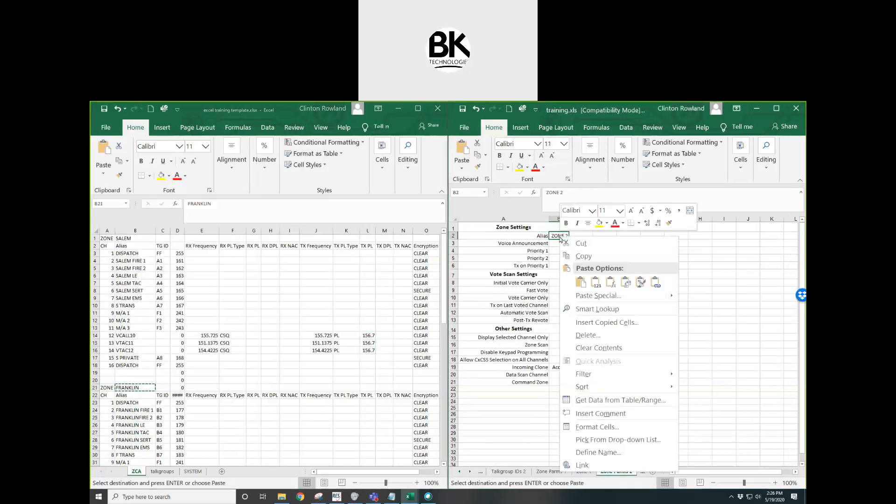
left_click(598, 280)
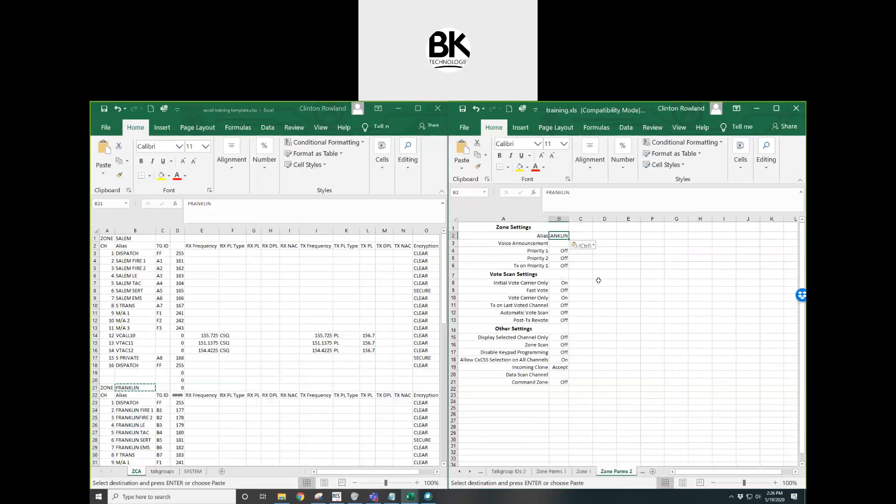
Step: Copy the 16 FRANKLIN channel aliases, B23 to B38 on ZCA, and paste them as values into the Zone 2 Alias column from D2
left_click(470, 472)
left_click(469, 472)
left_click(469, 472)
left_click(469, 472)
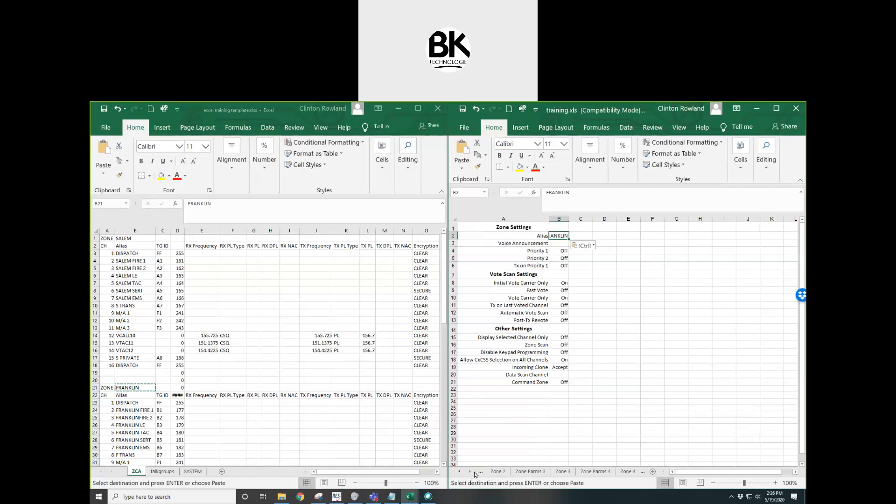
left_click(498, 472)
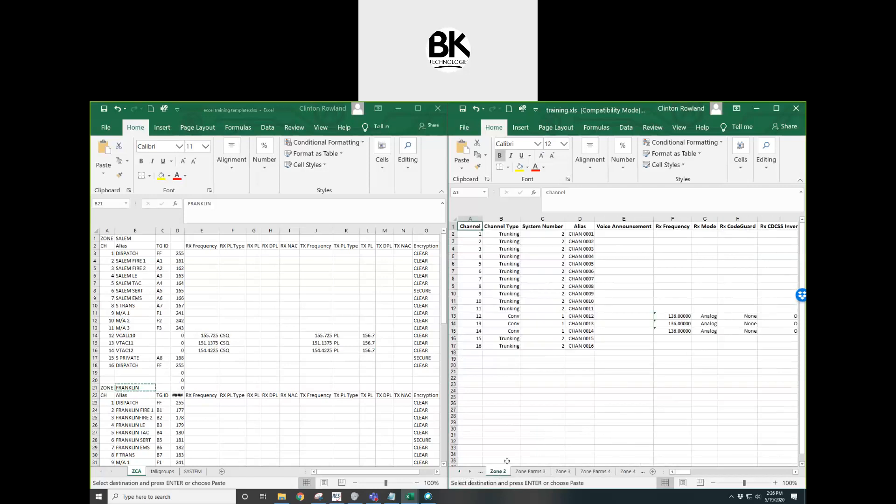
scroll(220, 396, "down", 4)
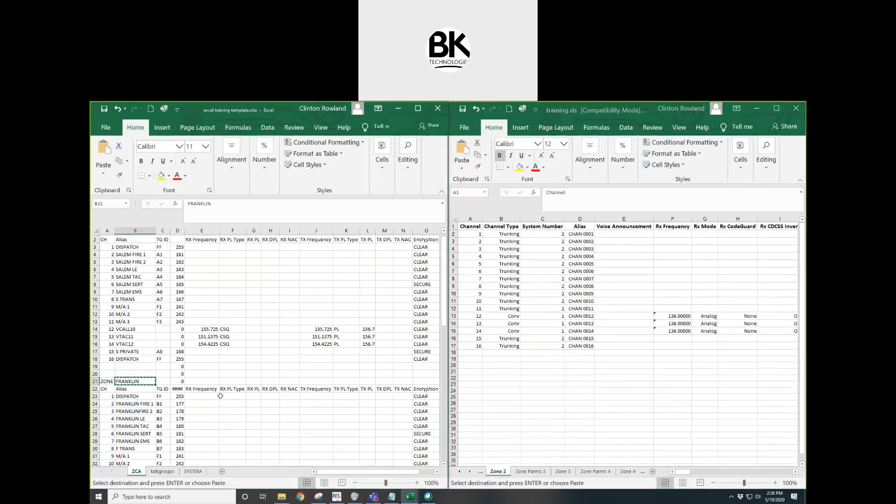
left_click_drag(139, 291, 138, 404)
right_click(134, 373)
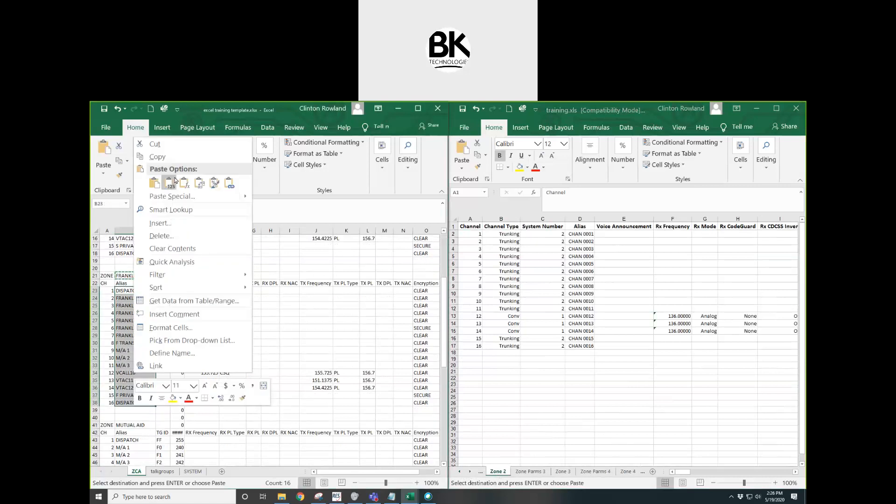
left_click(165, 159)
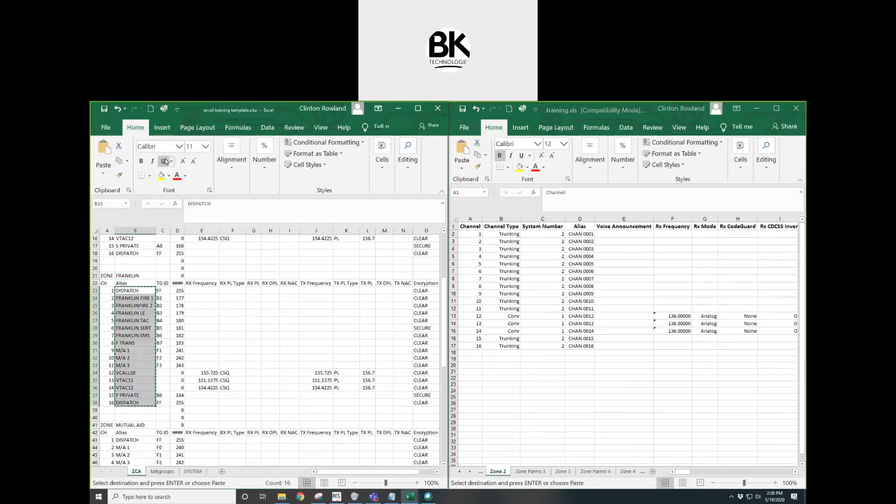
left_click(575, 234)
right_click(575, 234)
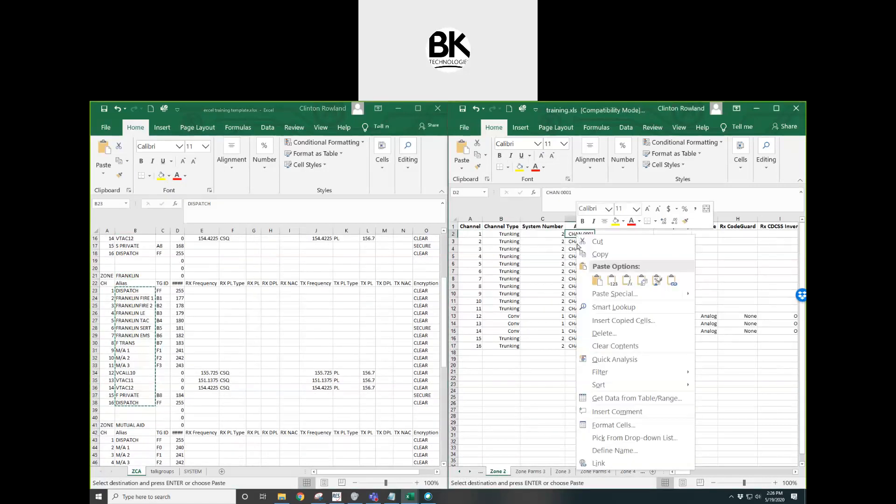
left_click(612, 281)
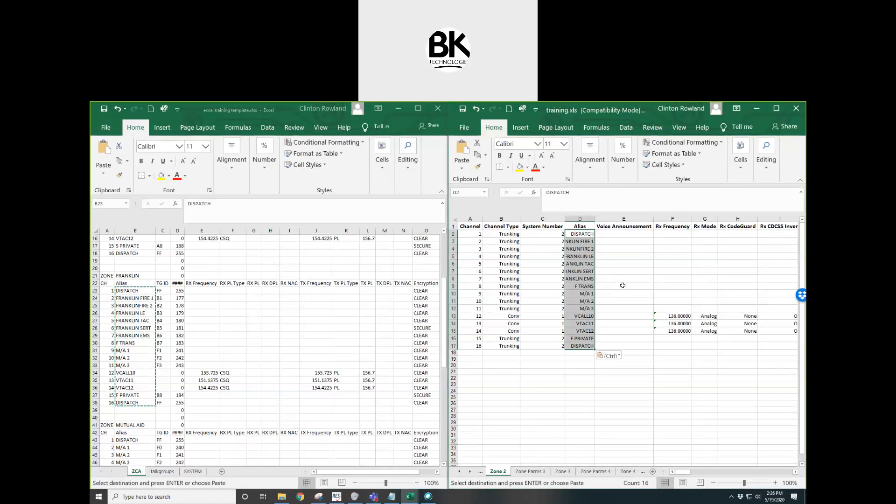
Step: Copy the FRANKLIN talkgroup IDs, D23 to D38 on ZCA
left_click_drag(179, 293, 180, 402)
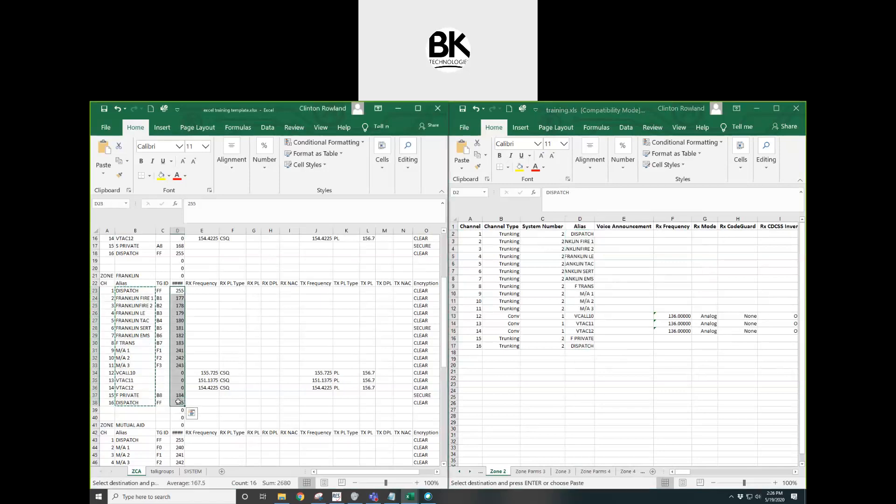
right_click(180, 388)
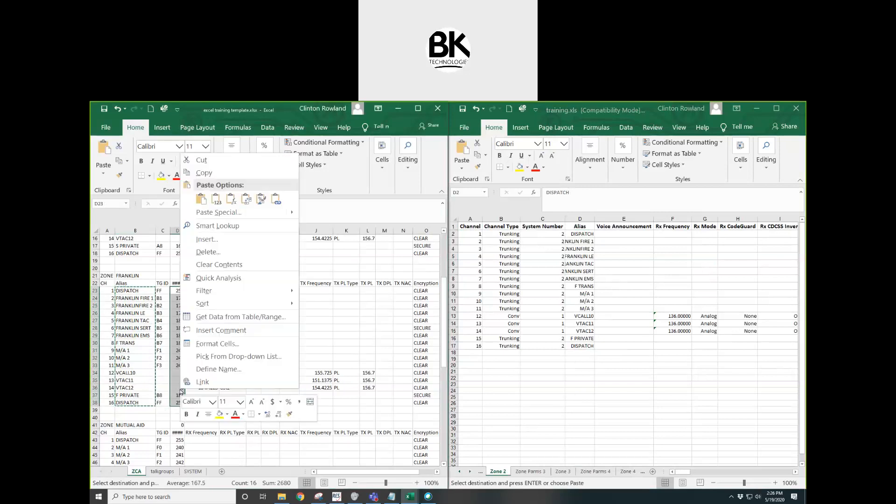
Step: Copy the FRANKLIN zone's decimal talk group IDs (D23:D38) and paste them as values into Zone 2's Talk Group column from AR2
left_click(204, 174)
left_click(680, 316)
left_click(681, 316)
left_click(795, 472)
left_click(796, 472)
left_click_drag(796, 472, 796, 473)
left_click(648, 233)
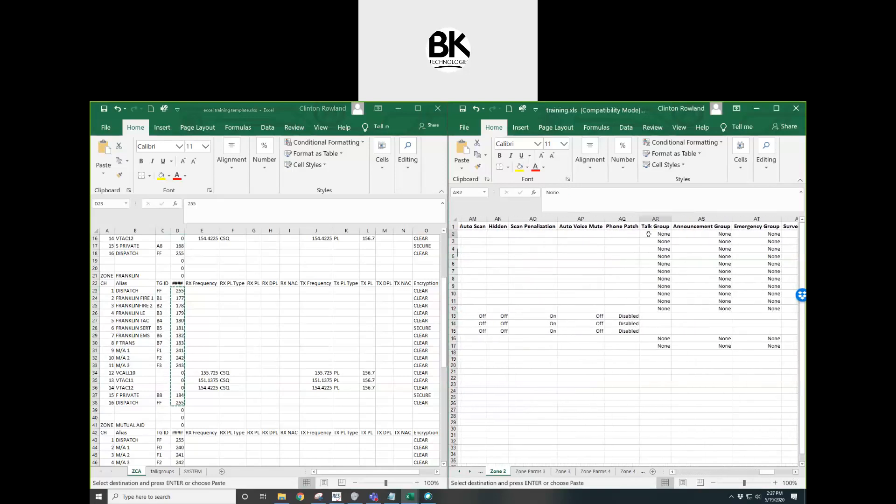
right_click(648, 233)
left_click(685, 284)
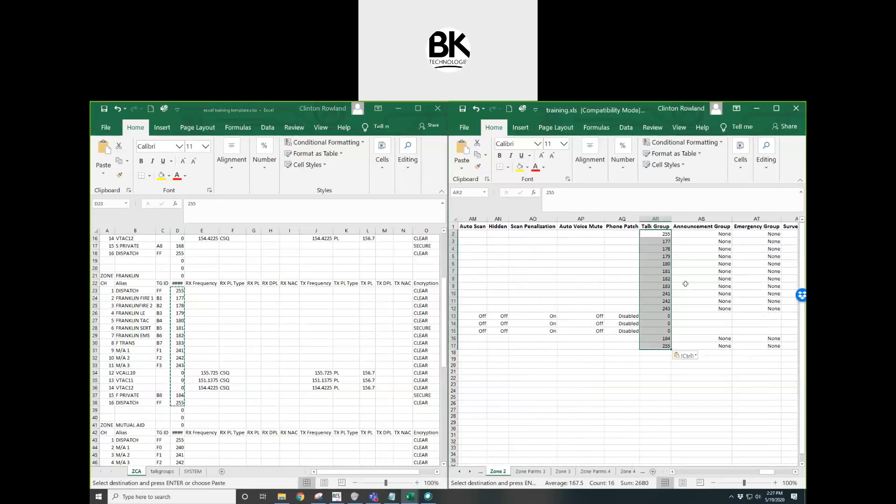
Step: Clear the Talk Group cells of the conventional channels 12 to 14 (AR13:AR15) in Zone 2
left_click_drag(660, 316, 661, 328)
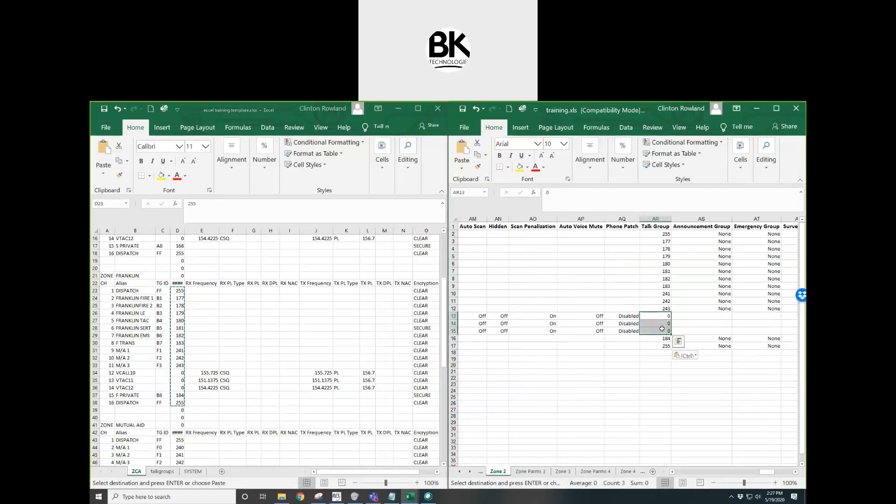
key("Delete")
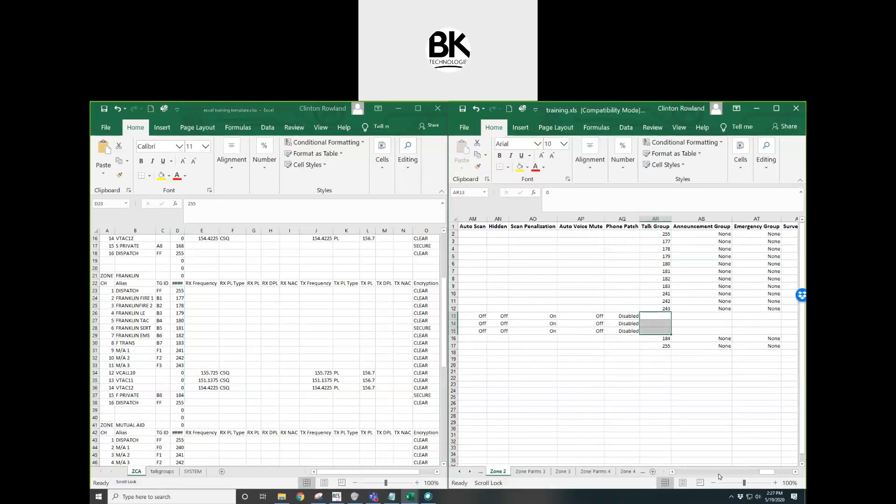
left_click(674, 472)
left_click_drag(673, 471, 673, 471)
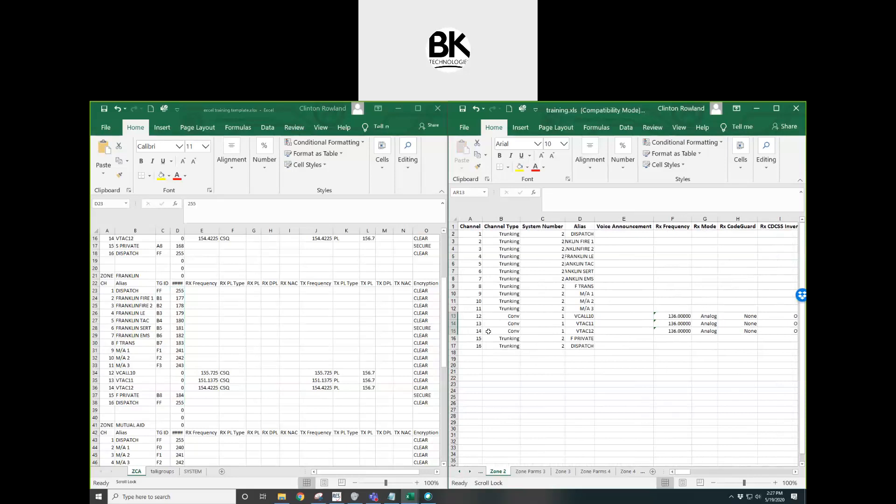
Step: Copy the entire rows 13 to 15 with the VCALL10, VTAC11 and VTAC12 channels from the Zone 1 sheet
left_click(229, 373)
left_click(367, 380)
left_click(460, 471)
left_click(460, 472)
left_click(460, 471)
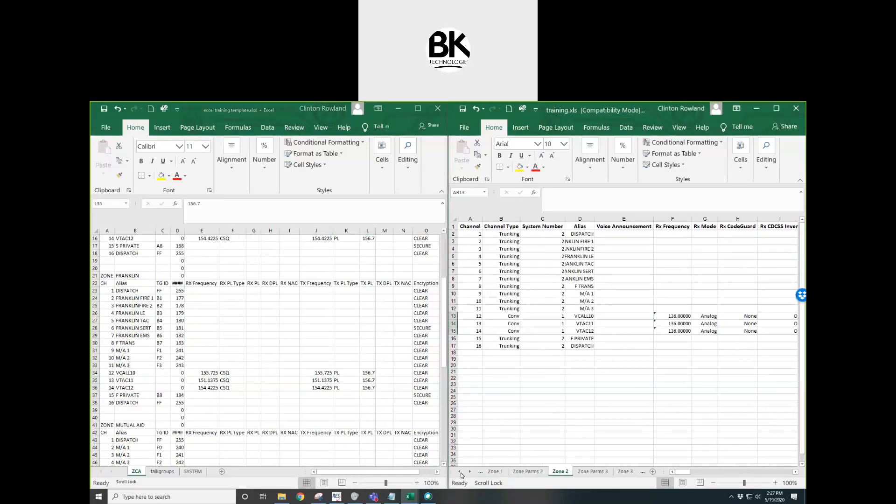
left_click(498, 471)
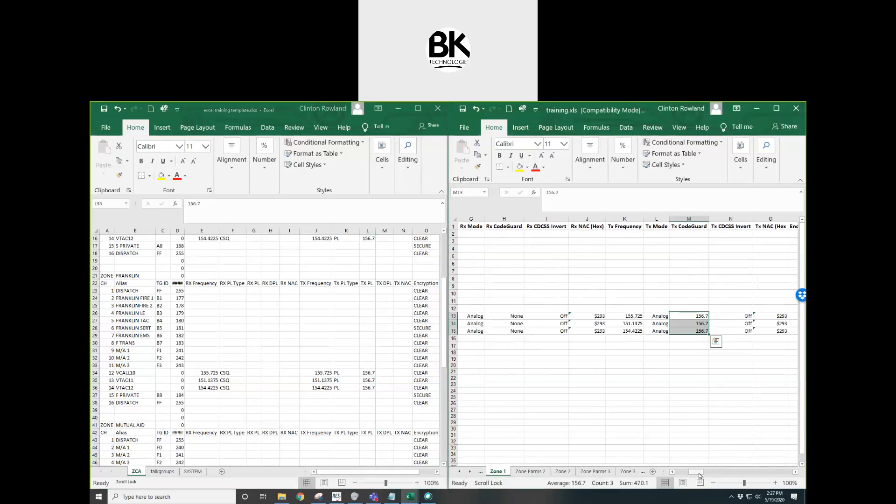
left_click_drag(696, 472, 655, 475)
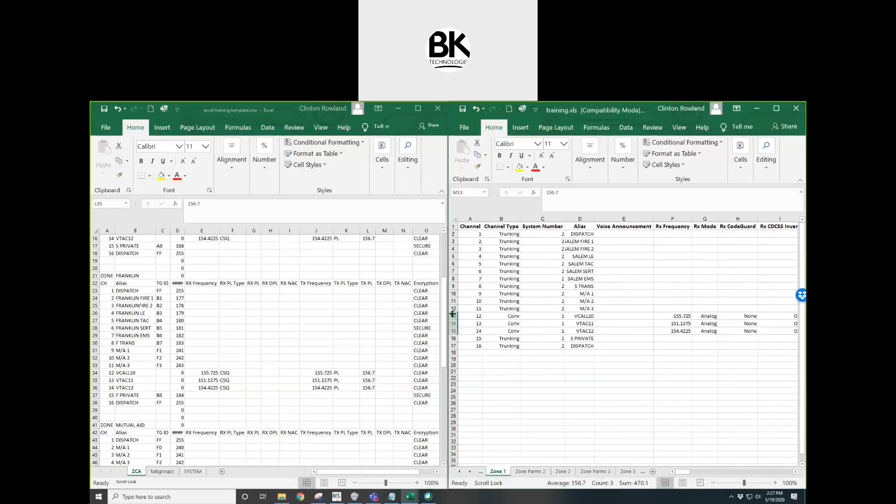
left_click_drag(454, 317, 453, 331)
right_click(486, 321)
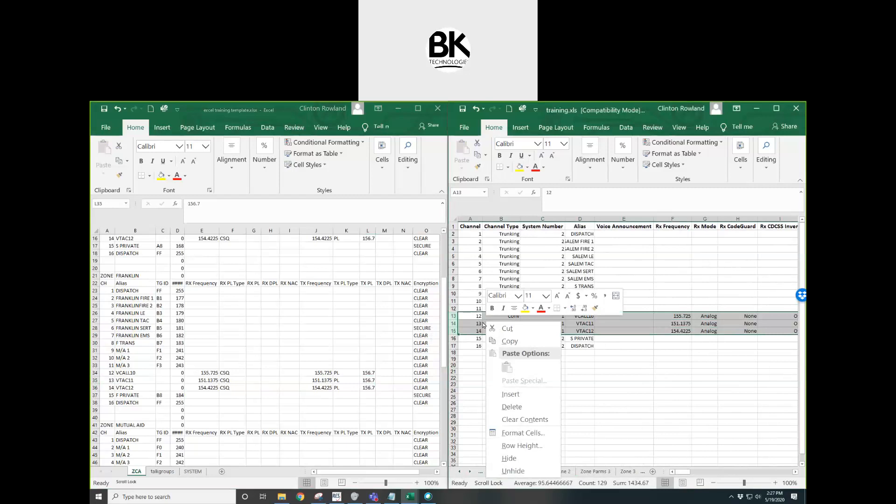
left_click(497, 342)
Step: Paste the copied conventional channel rows as values into the Zone 2 sheet, starting at A13
left_click(562, 472)
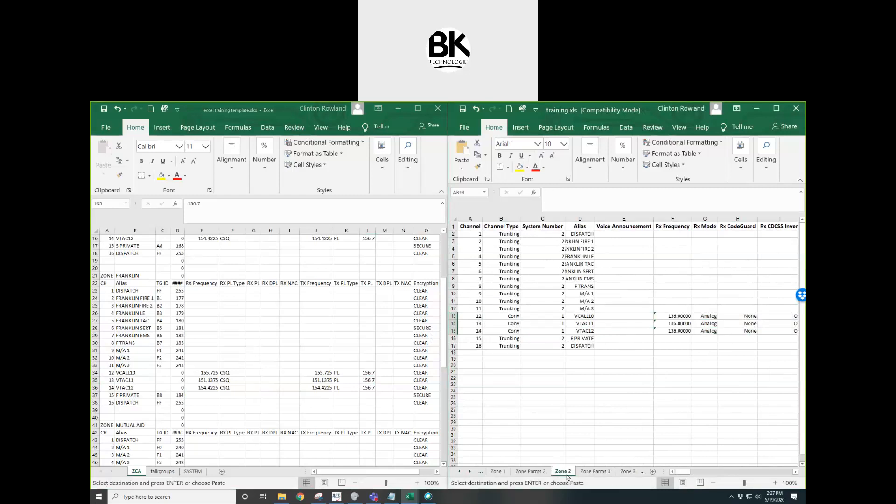
left_click(464, 316)
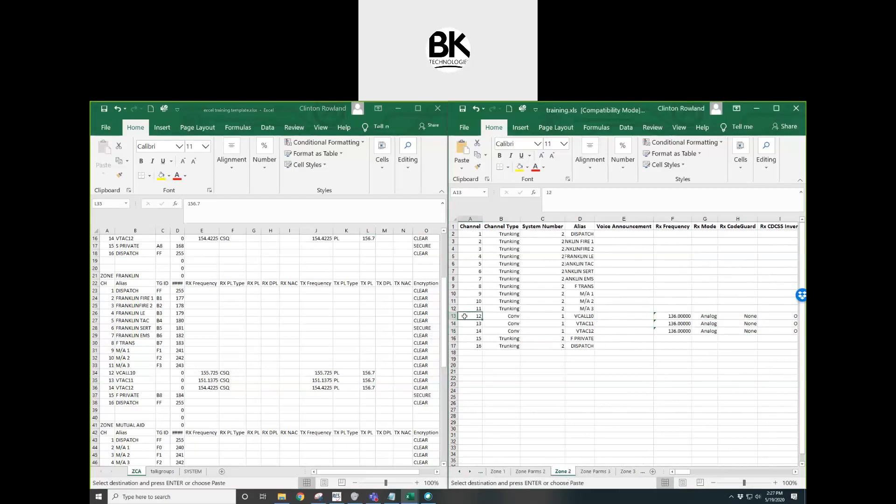
right_click(465, 316)
left_click(500, 299)
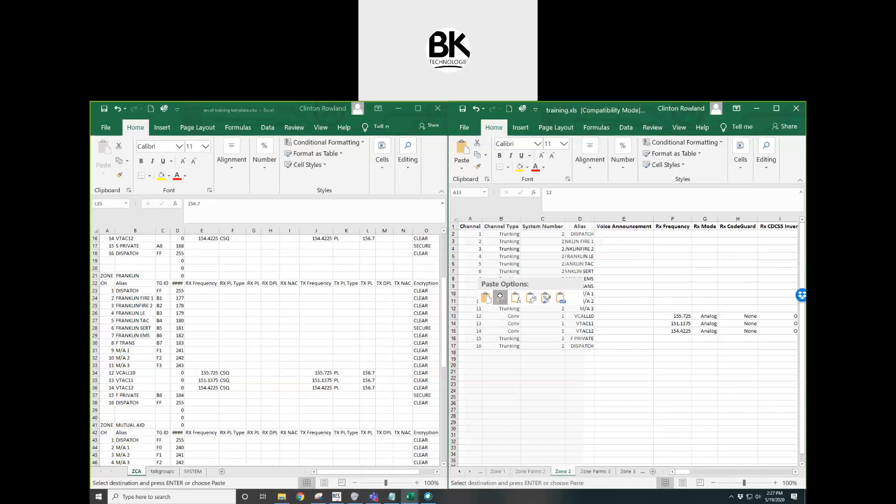
left_click(578, 396)
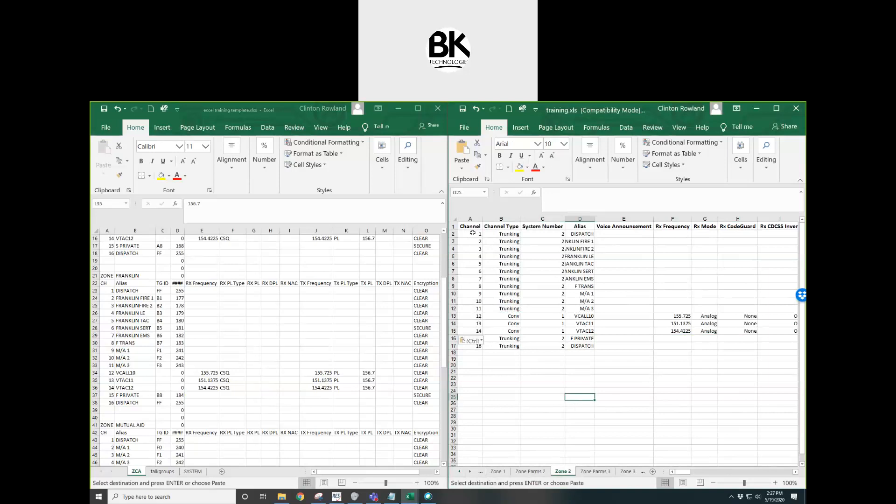
left_click(468, 315)
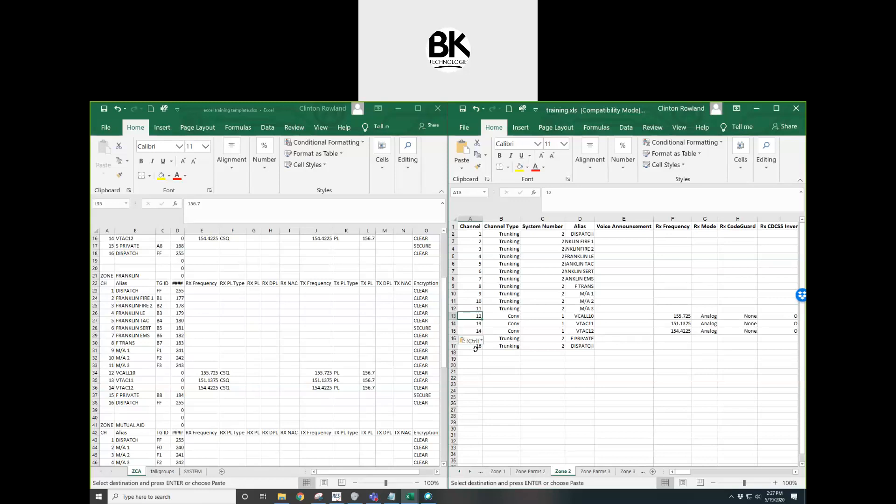
Step: Copy the zone name MUTUAL AID from the template and paste it as a value into the Alias cell of Zone Parms 3
left_click(599, 472)
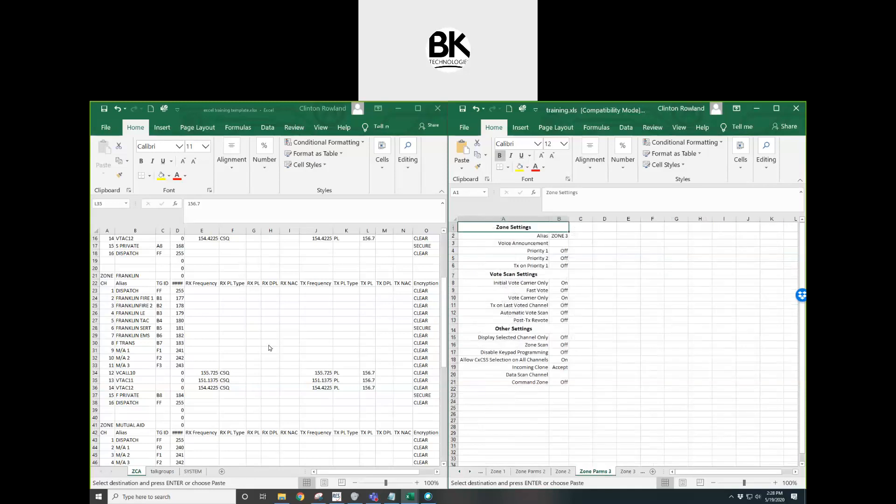
scroll(262, 370, "down", 5)
left_click(134, 312)
right_click(133, 315)
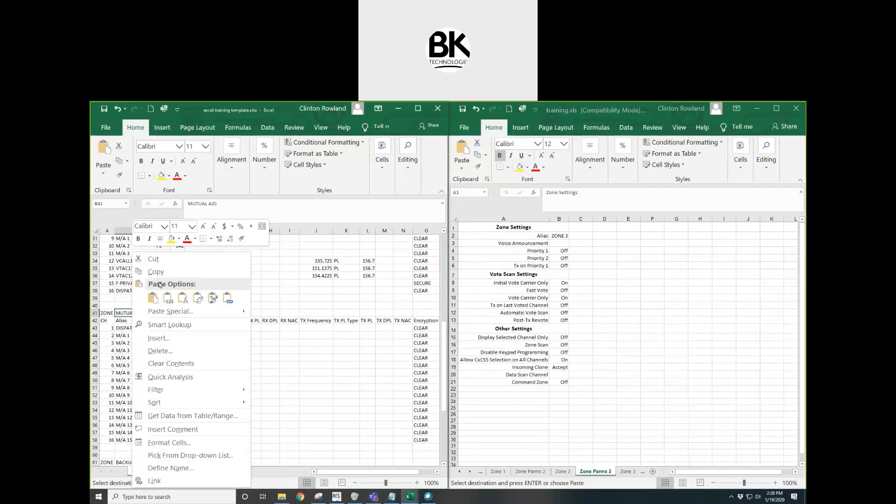
left_click(161, 275)
left_click(560, 237)
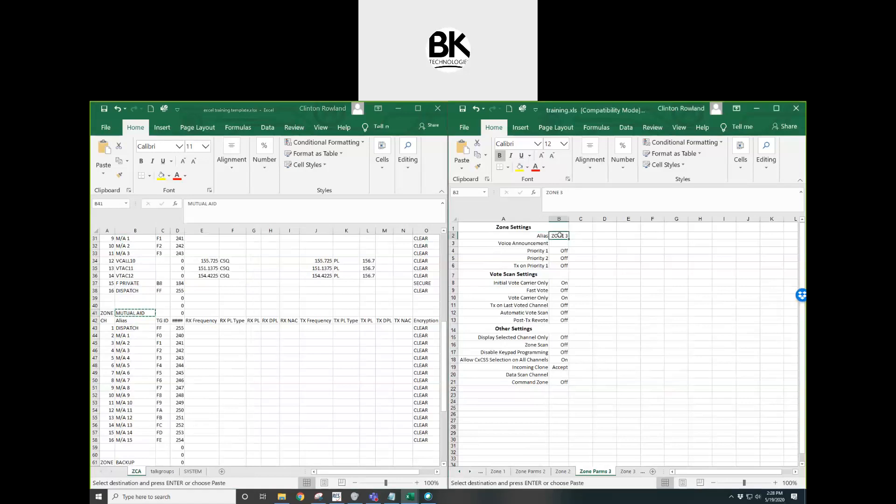
right_click(560, 237)
left_click(594, 281)
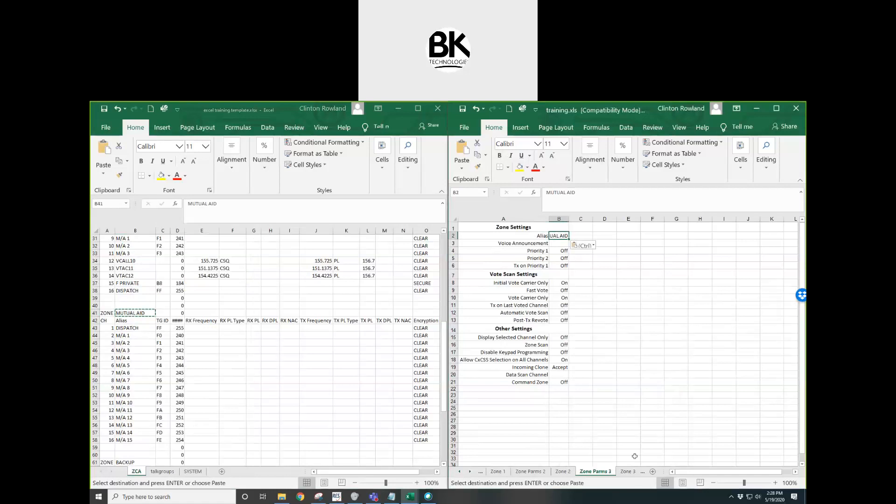
Step: Copy the MUTUAL AID channel aliases (B43:B58) and paste them as values into Zone 3's Alias column from D2
left_click(633, 471)
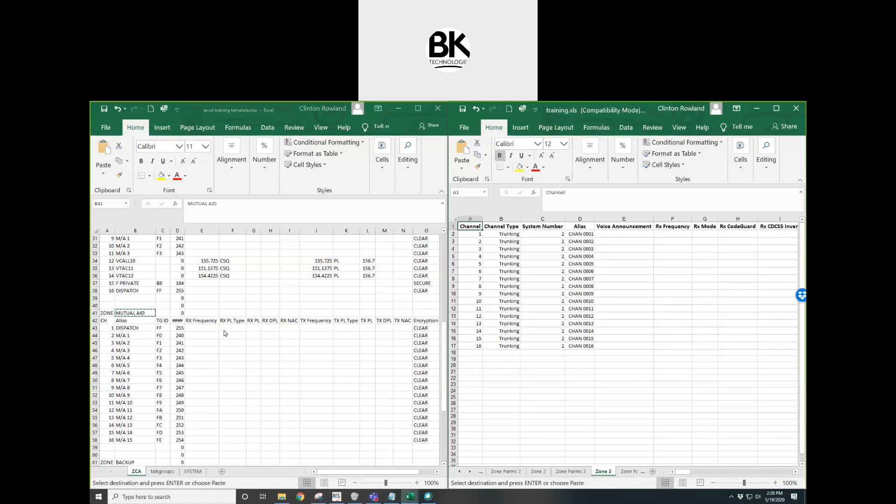
left_click_drag(134, 328, 136, 440)
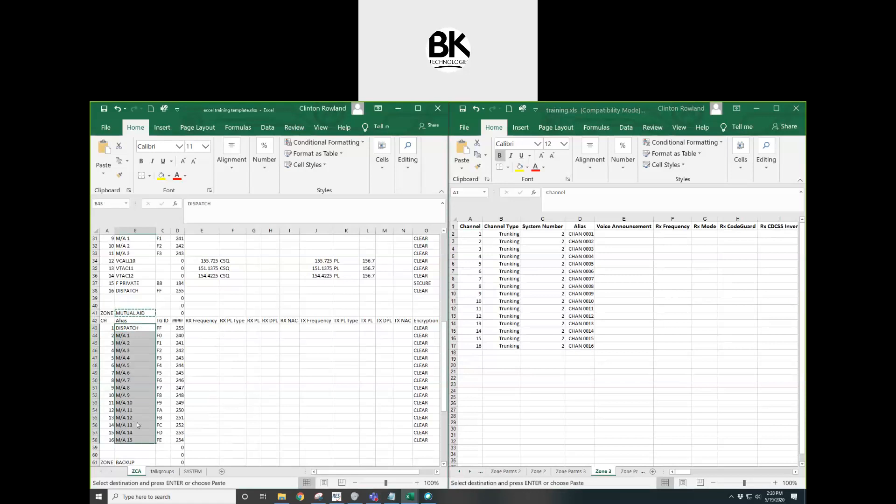
right_click(137, 422)
left_click(161, 206)
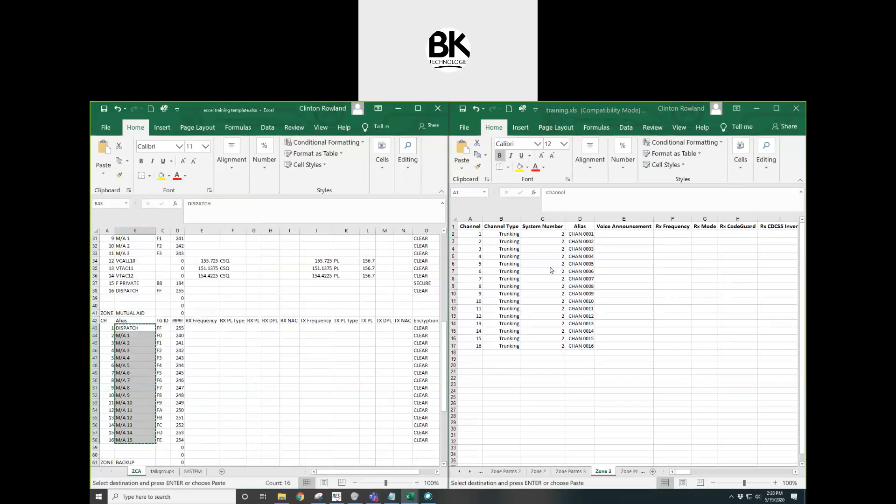
left_click(582, 234)
right_click(583, 234)
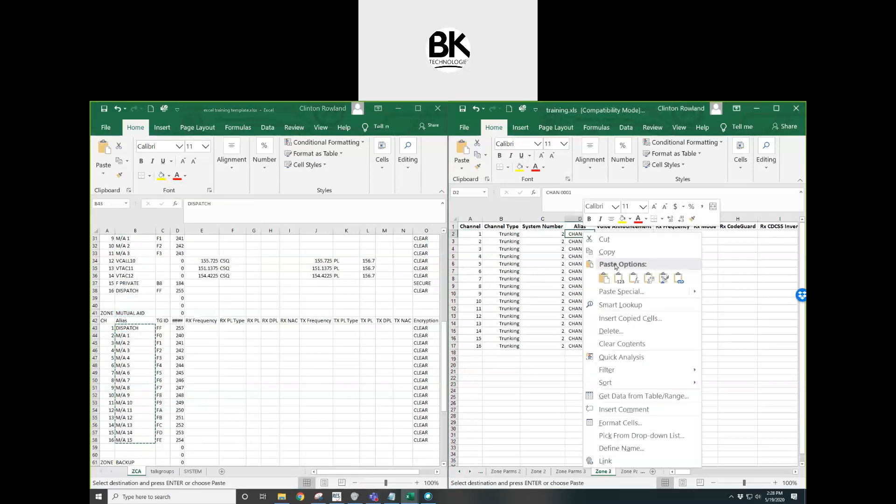
left_click(613, 277)
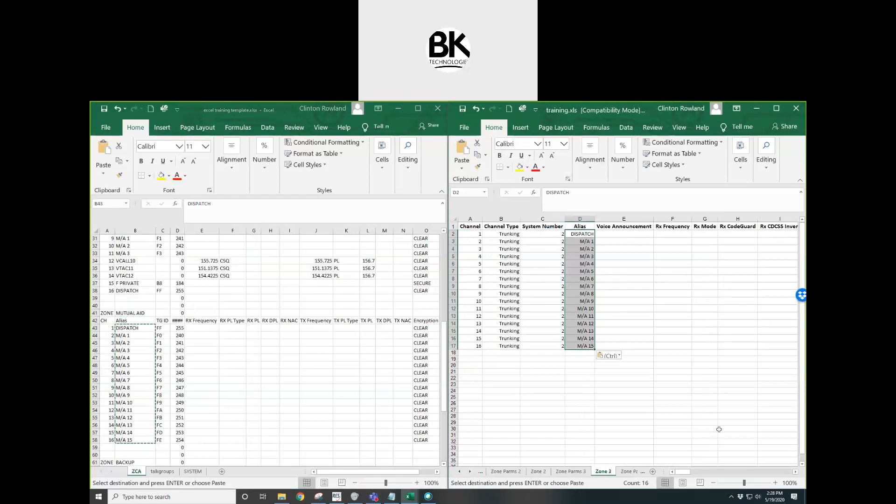
Step: Copy the MUTUAL AID decimal talk group IDs (D43:D58) and paste them as values into Zone 3's Talk Group column from AR2
left_click(780, 472)
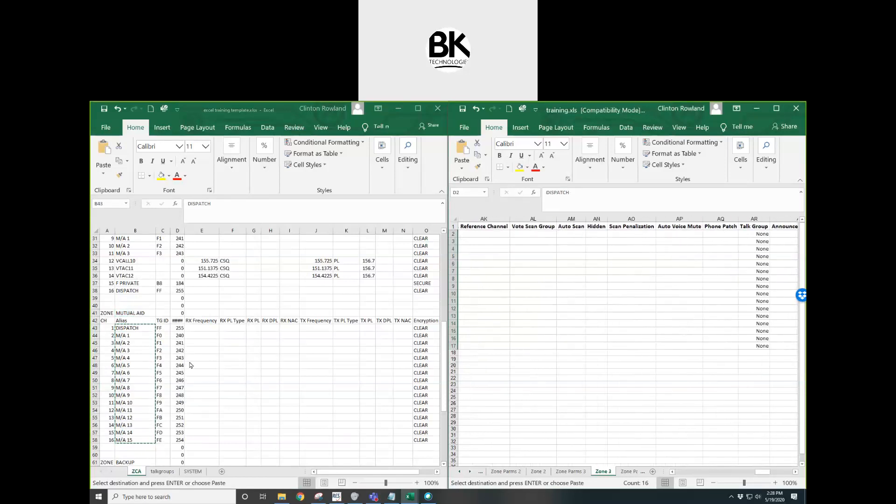
left_click(163, 327)
left_click_drag(178, 328, 177, 440)
right_click(178, 430)
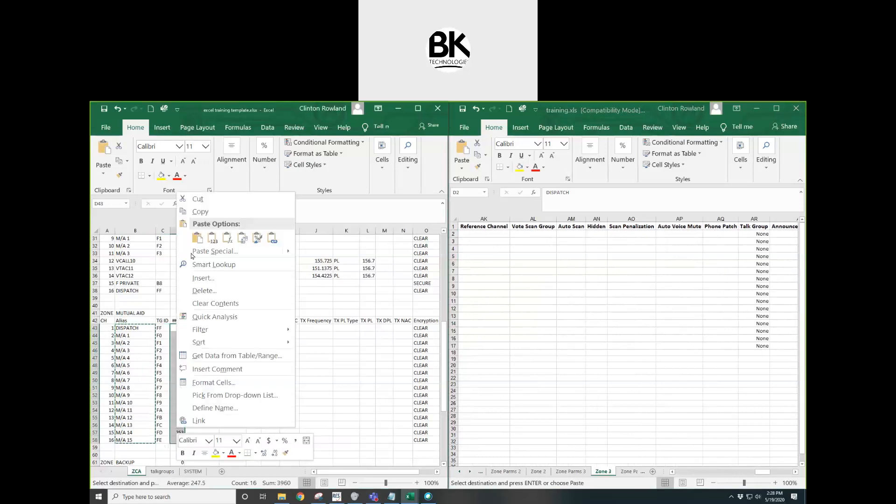
left_click(208, 211)
left_click(755, 234)
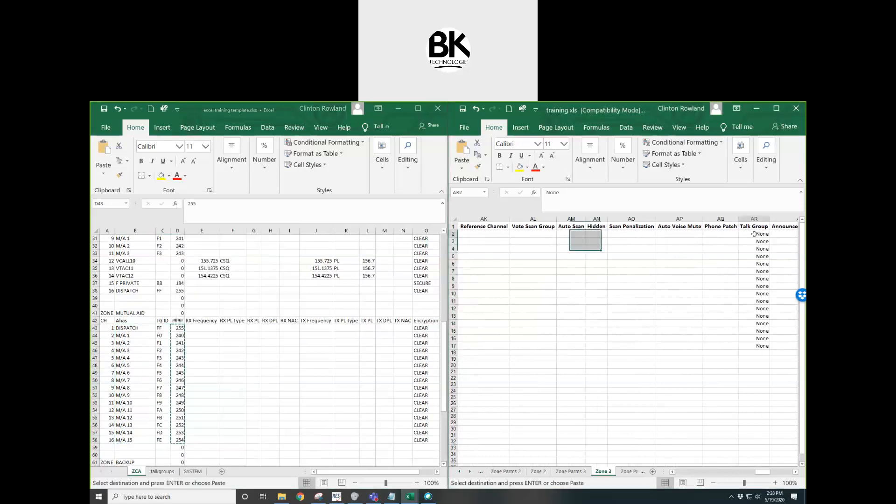
right_click(754, 237)
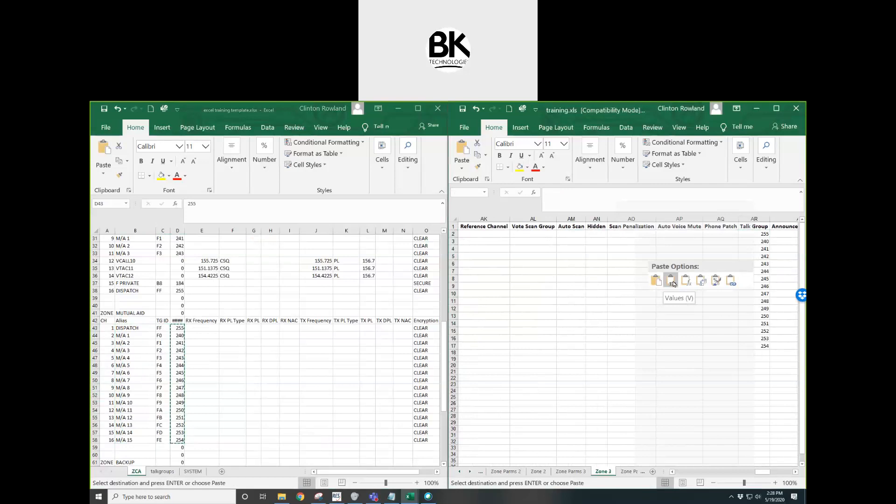
left_click(672, 281)
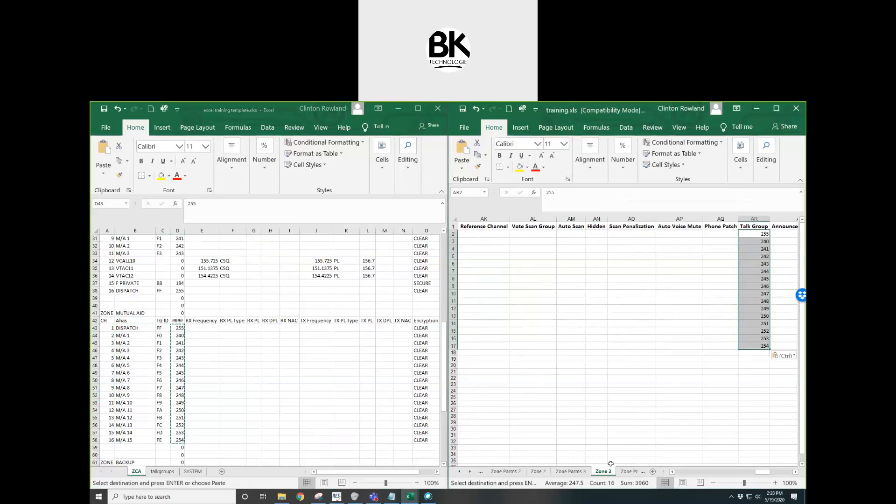
Step: Copy the zone name BACKUP from the template and paste it as a value into the Alias cell of Zone Parms 4
left_click(625, 472)
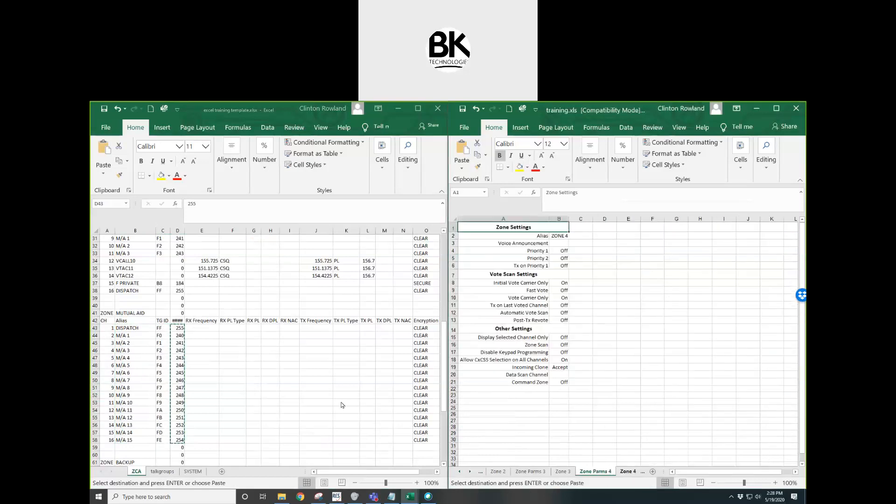
left_click(227, 390)
scroll(228, 389, "down", 4)
left_click(132, 372)
right_click(132, 373)
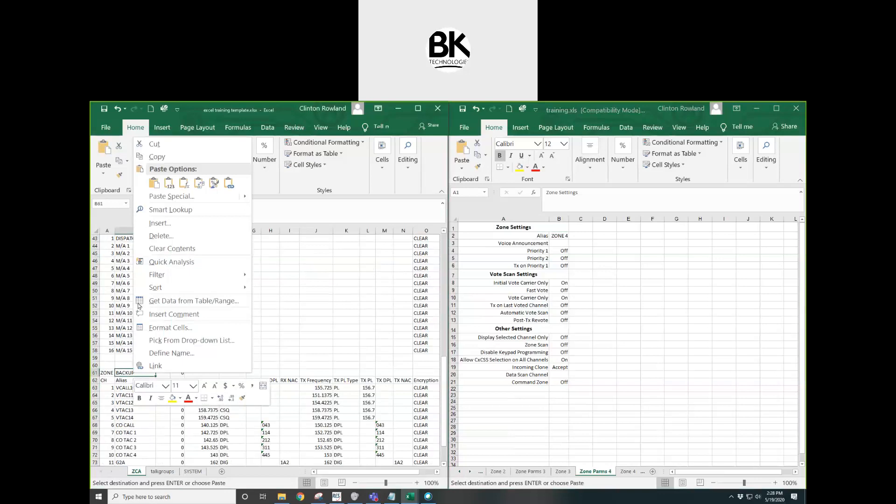
left_click(164, 158)
left_click(560, 236)
right_click(561, 237)
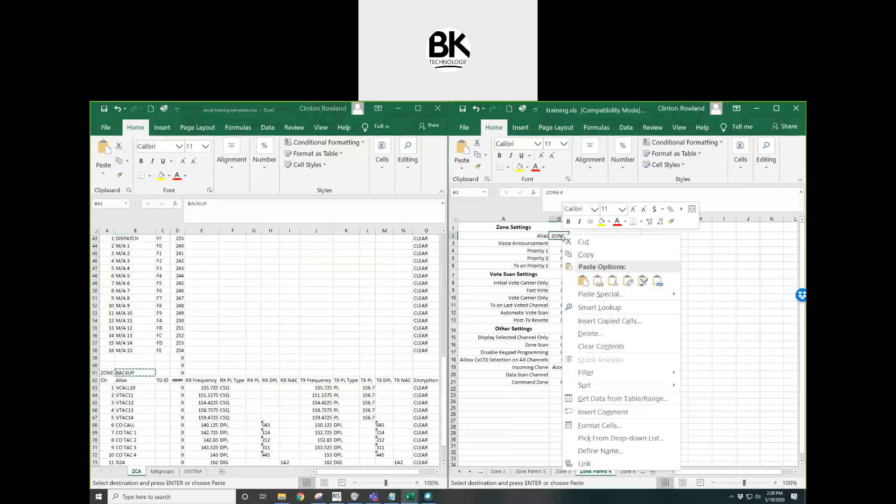
left_click(598, 281)
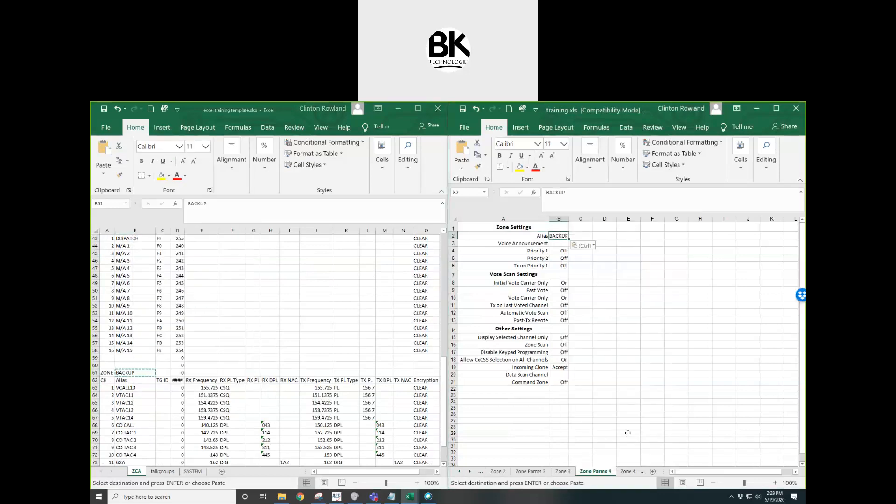
Step: Copy the BACKUP channel aliases (B63:B78) and paste them as values into Zone 4's Alias column from D2
left_click(625, 472)
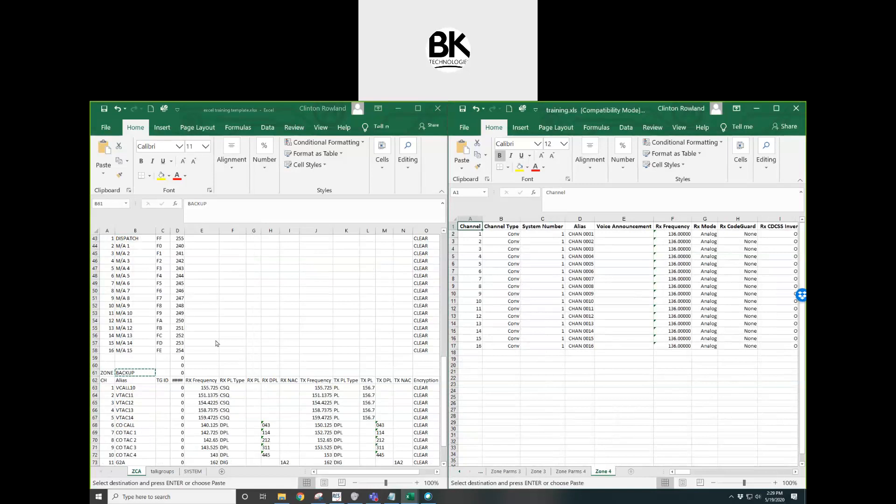
scroll(200, 352, "down", 4)
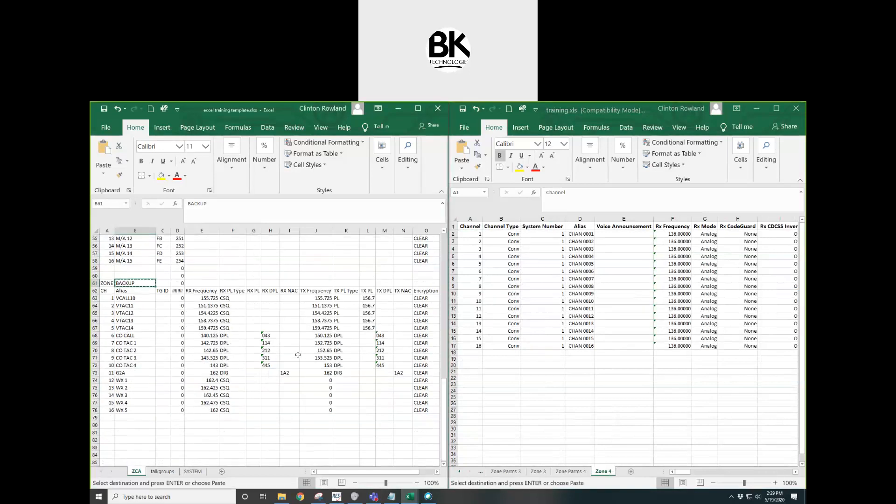
left_click(136, 305)
left_click_drag(139, 298, 136, 411)
right_click(137, 396)
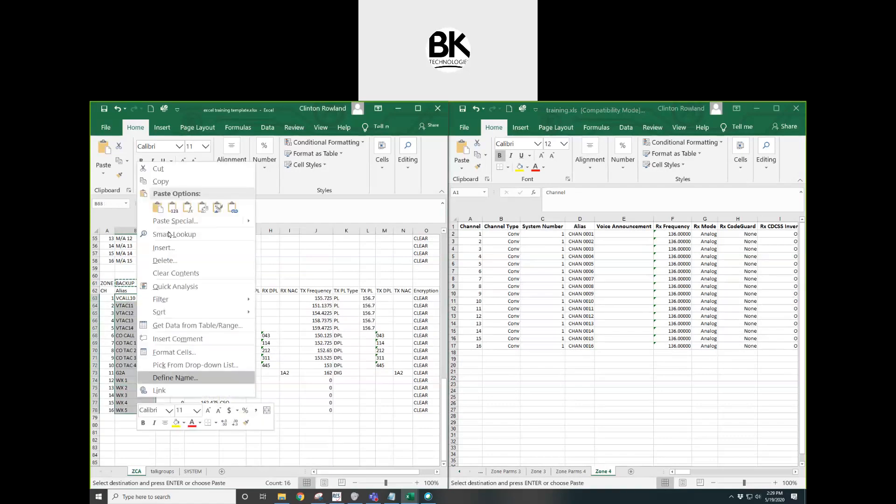
left_click(170, 182)
left_click(579, 233)
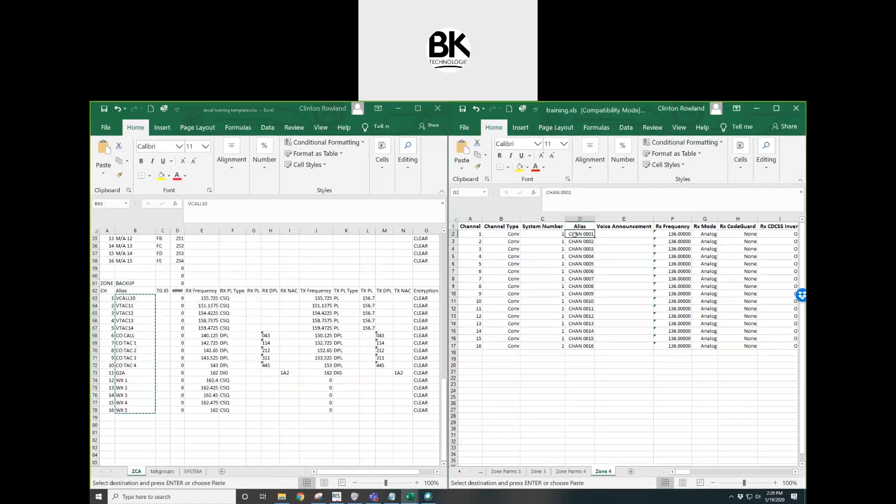
right_click(576, 235)
left_click(611, 280)
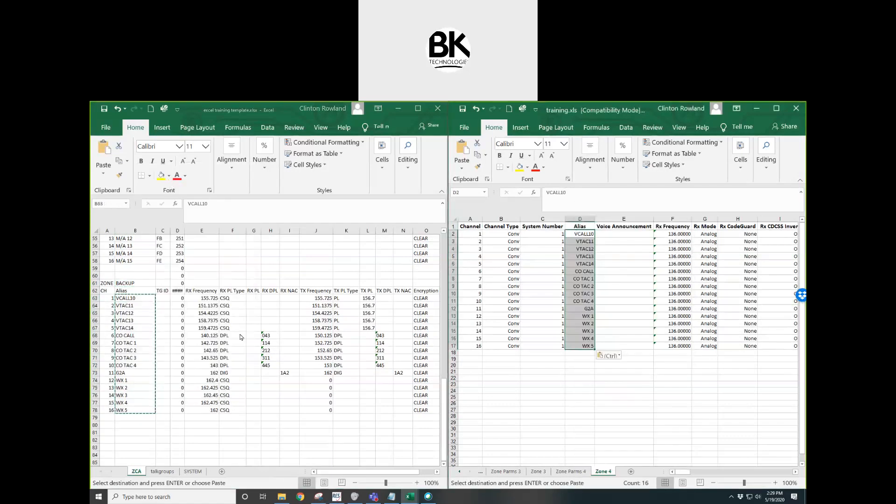
Step: Copy the BACKUP RX frequencies (E63:E78) and paste them as values into Zone 4's Rx Frequency column from F2
left_click_drag(200, 298, 206, 410)
right_click(208, 402)
left_click(240, 183)
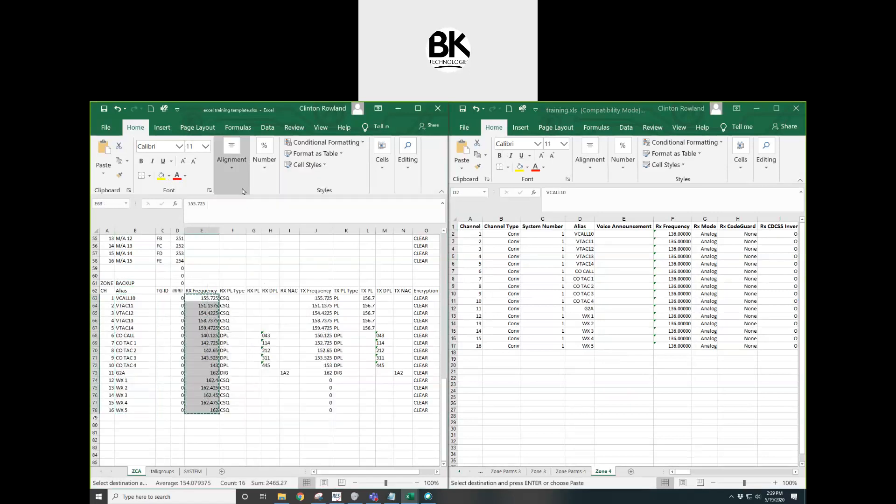
left_click(670, 236)
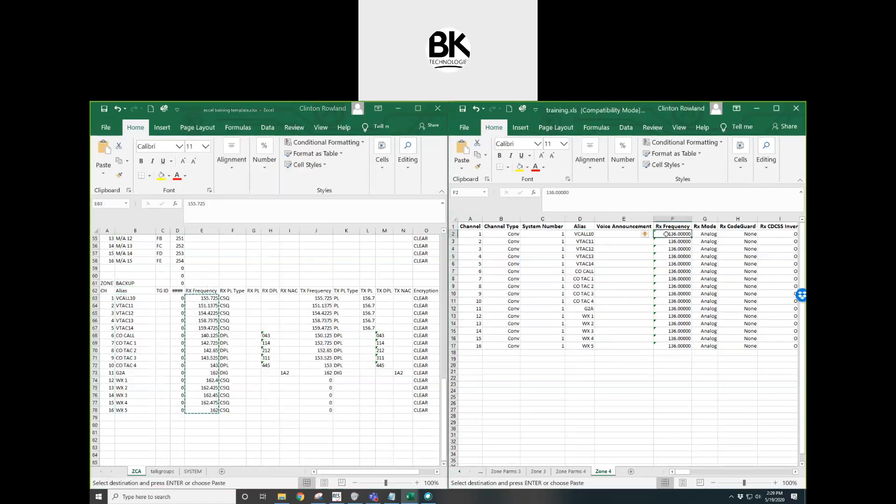
right_click(668, 235)
left_click(702, 280)
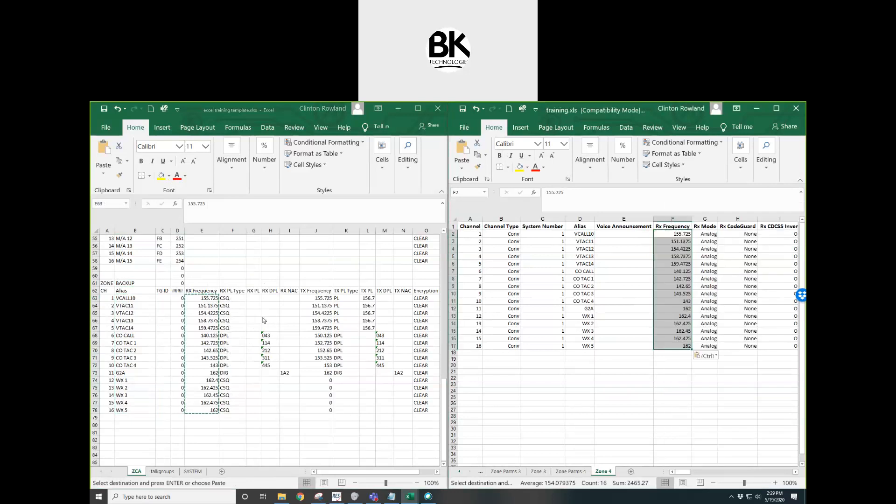
left_click(231, 298)
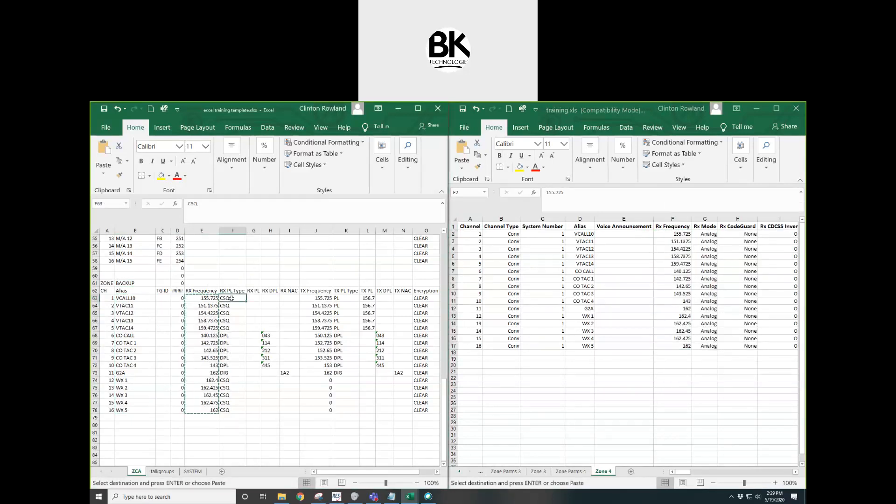
left_click_drag(235, 307, 238, 328)
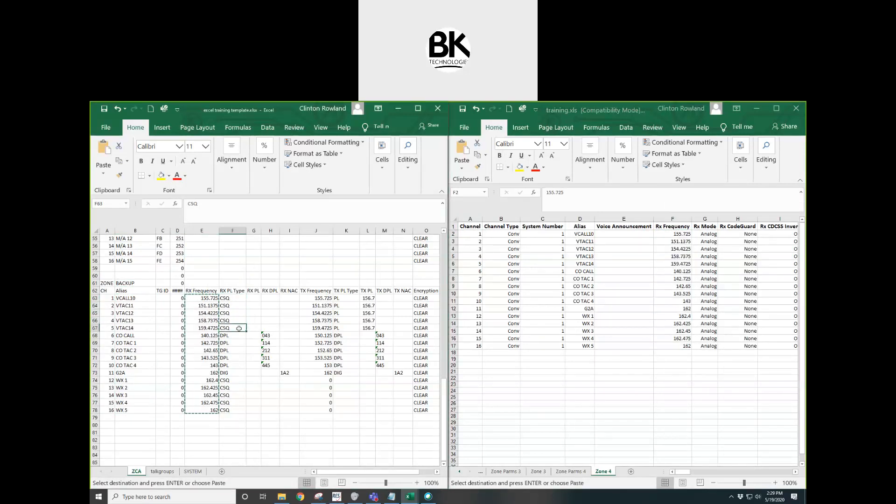
left_click(238, 337)
Step: Insert a blank column between RX DPL and RX NAC in the template's ZCA sheet
left_click(293, 232)
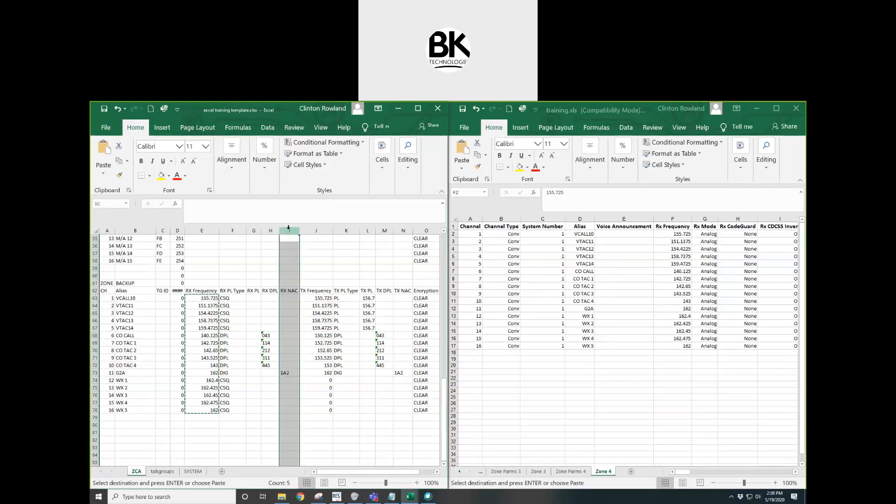
right_click(288, 229)
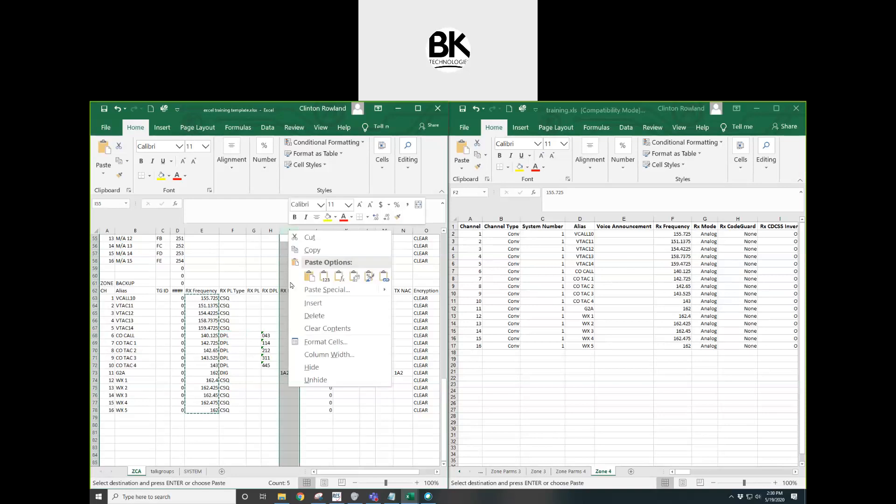
left_click(301, 300)
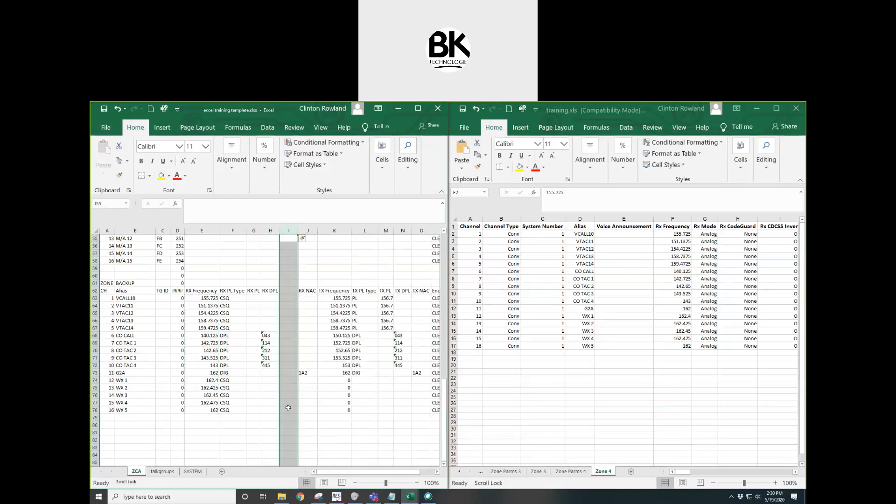
Step: Enter the formula ="D"&H68 in I68 to prefix the RX DPL code with D, and fill it down to I72
left_click(288, 335)
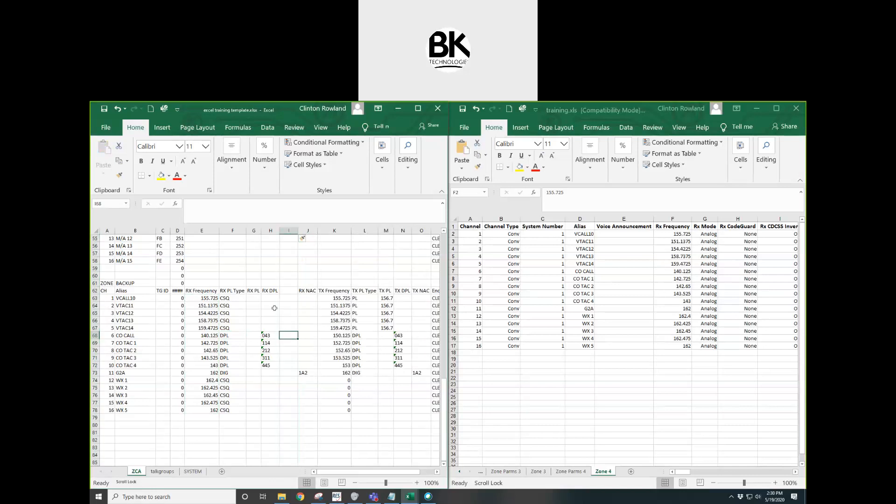
type("=")
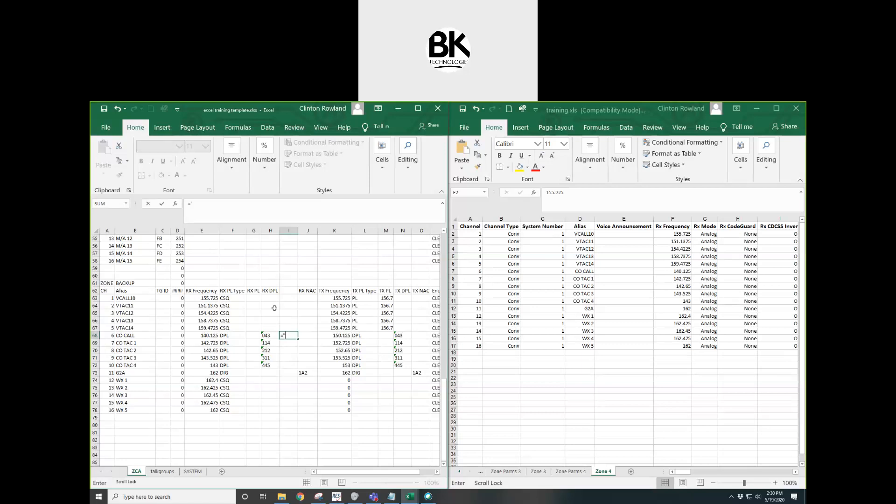
type("\"D\"&")
left_click(266, 336)
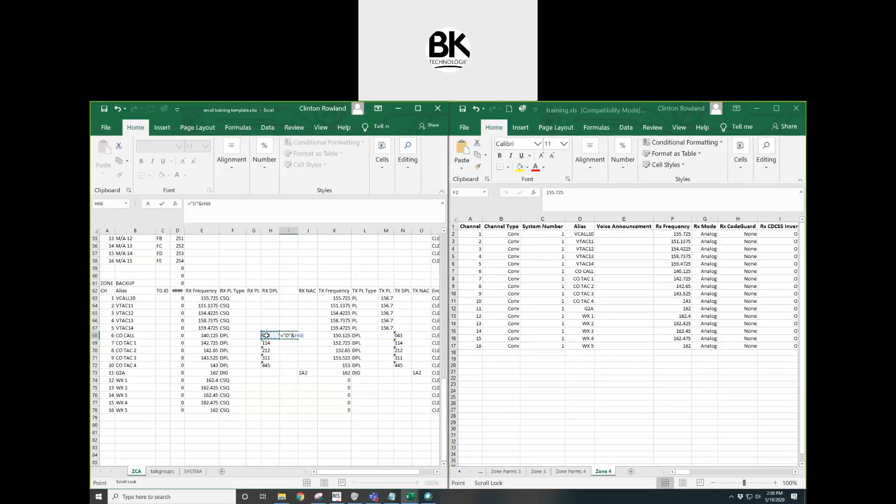
key("Return")
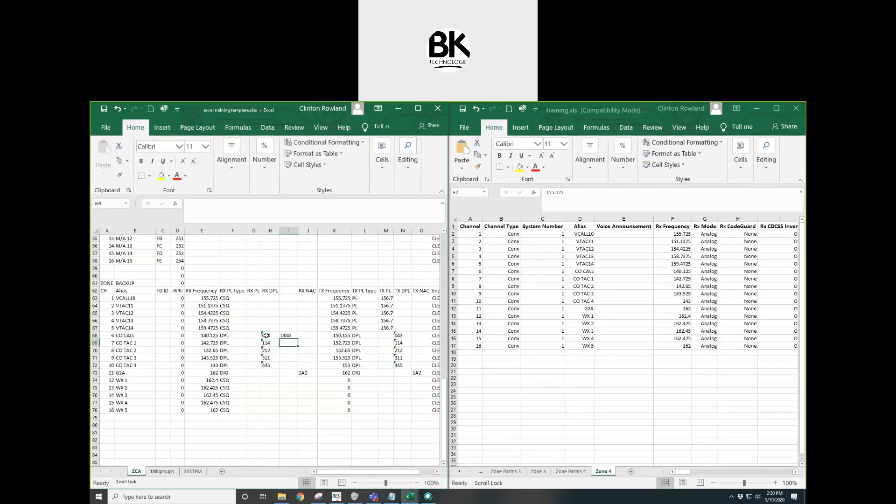
left_click(287, 334)
left_click_drag(298, 339, 298, 371)
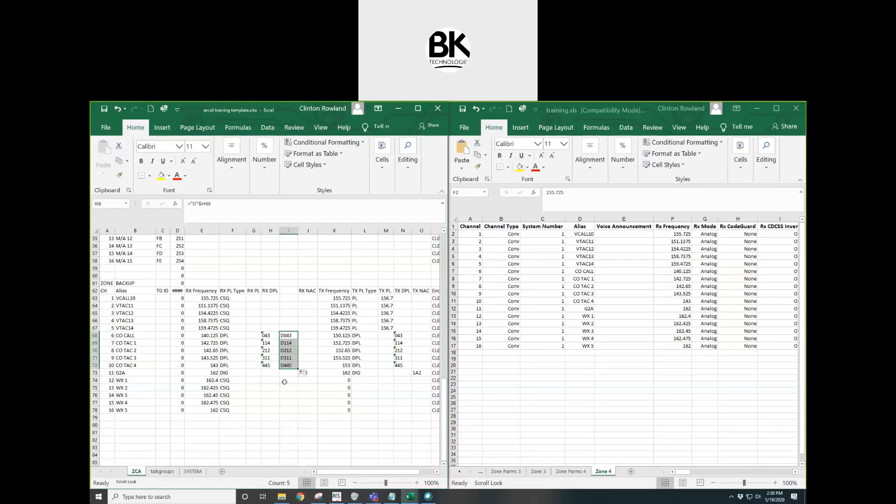
left_click(288, 344)
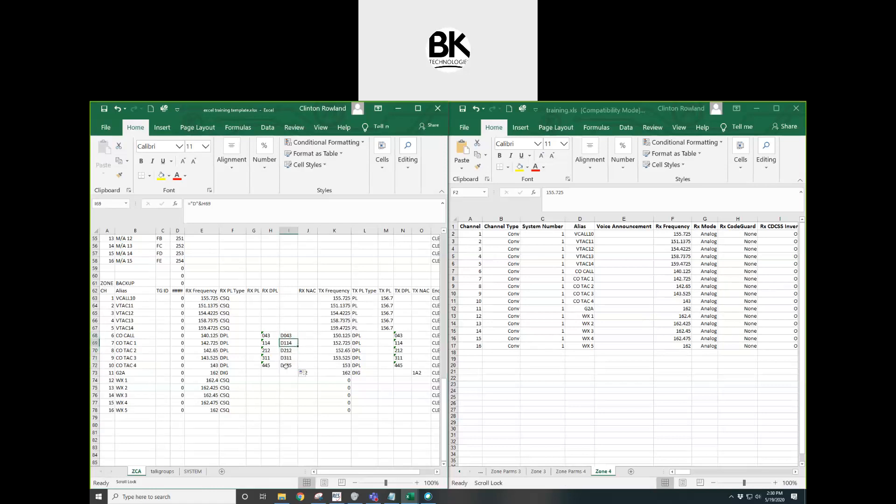
Step: Copy the D-prefixed DPL codes (I68:I72) and paste them as values into Zone 4's Rx CodeGuard column from H7
left_click_drag(288, 335, 288, 365)
right_click(287, 349)
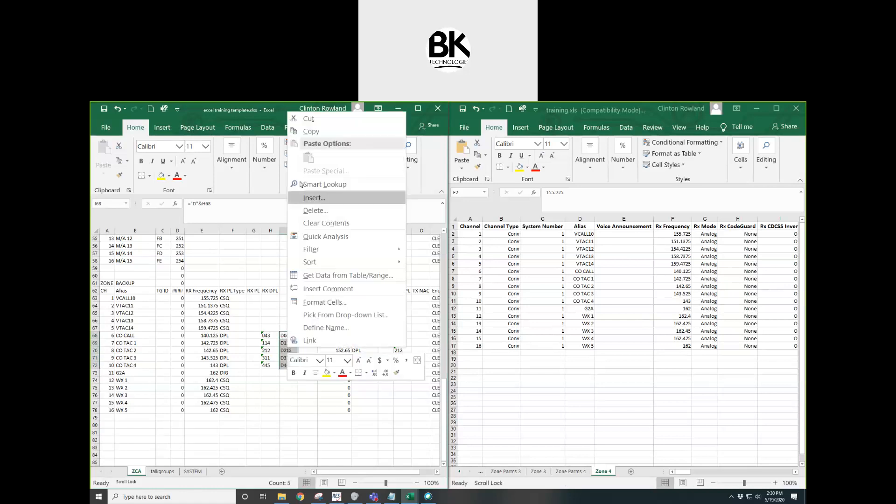
left_click(326, 130)
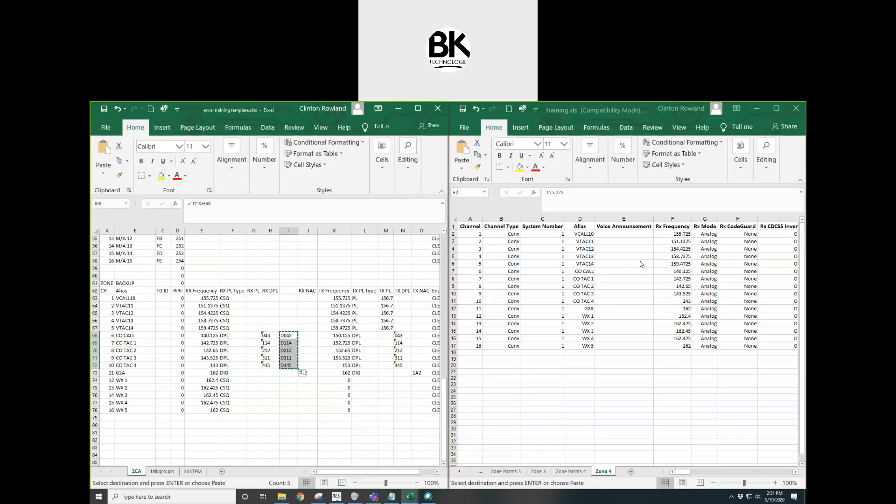
left_click(587, 272)
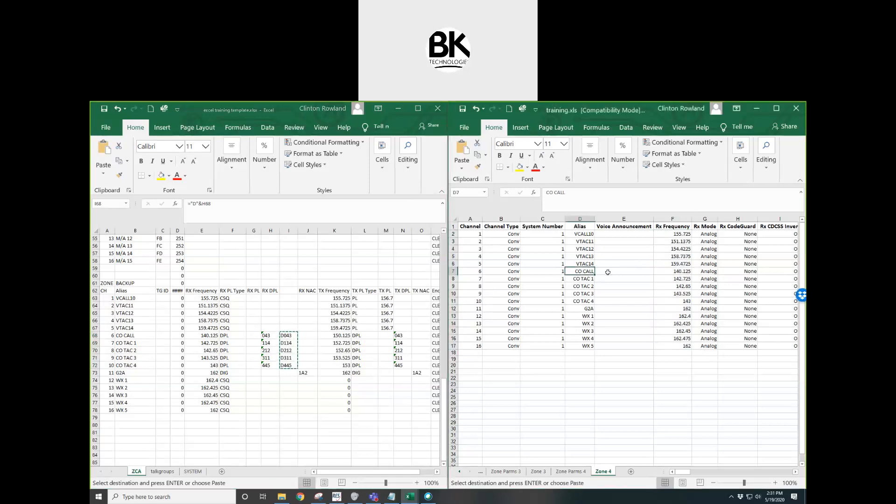
left_click(744, 272)
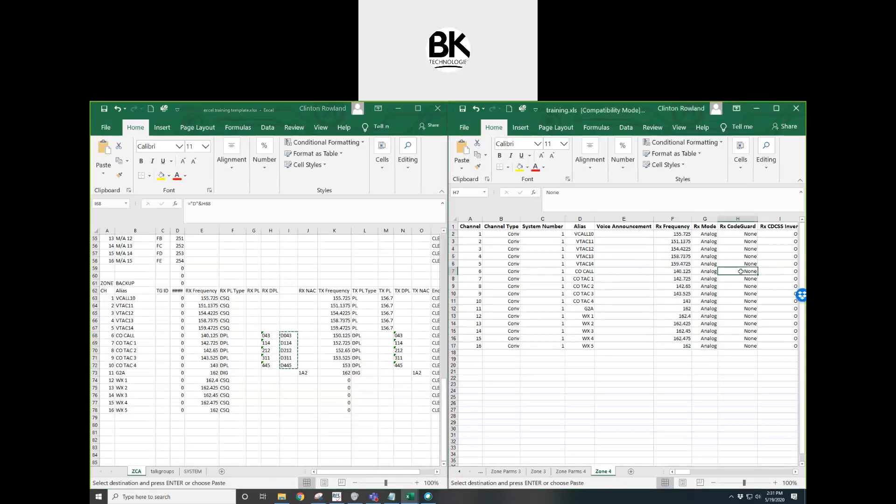
right_click(741, 273)
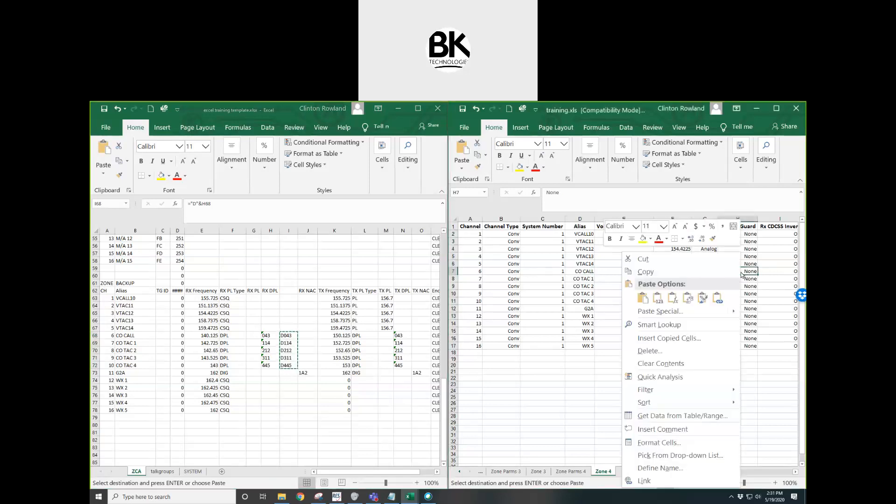
left_click(657, 301)
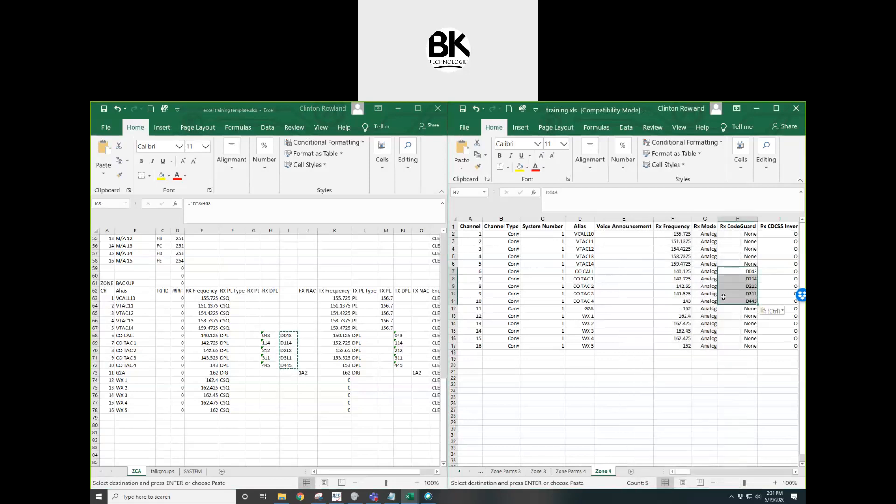
left_click(731, 285)
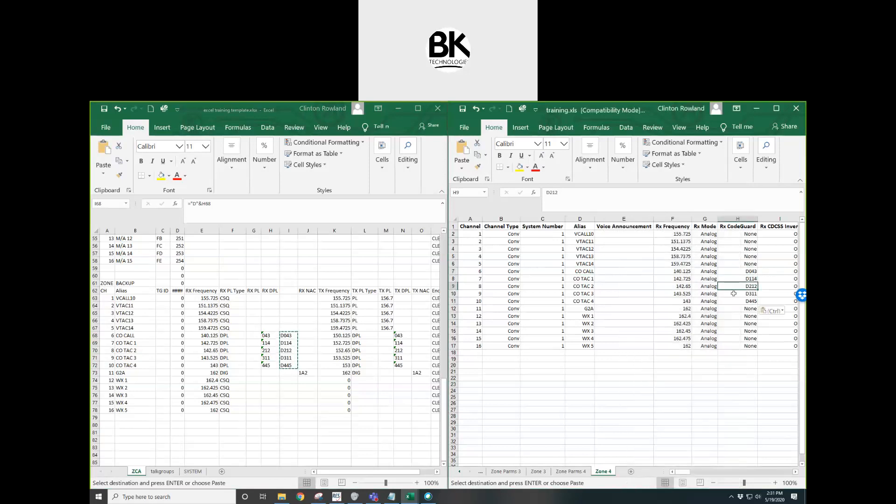
left_click(733, 301)
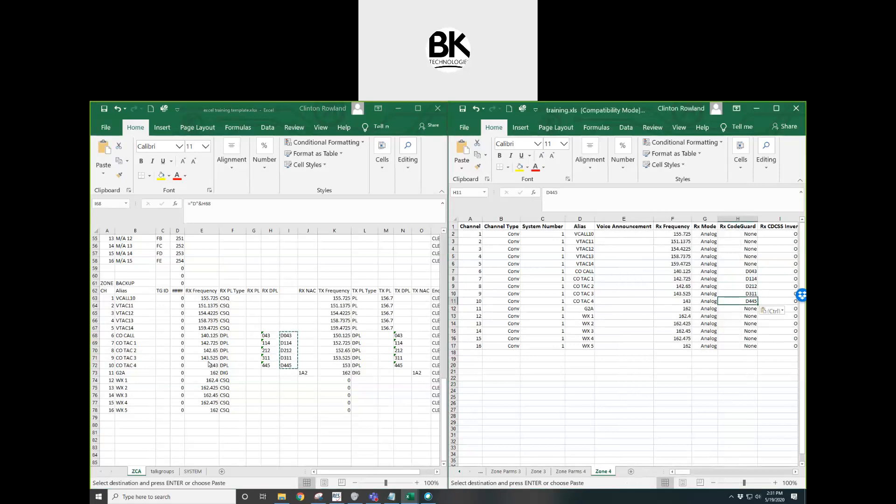
Step: Enter the formula ="$"&J73 in I73 to match the G2A channel's RX NAC to Zone 4's Rx NAC (Hex) format
left_click(129, 373)
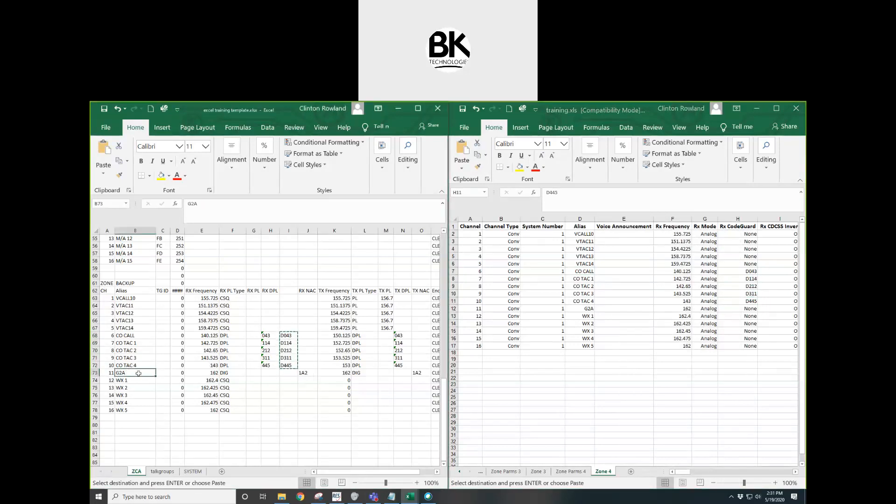
left_click(226, 372)
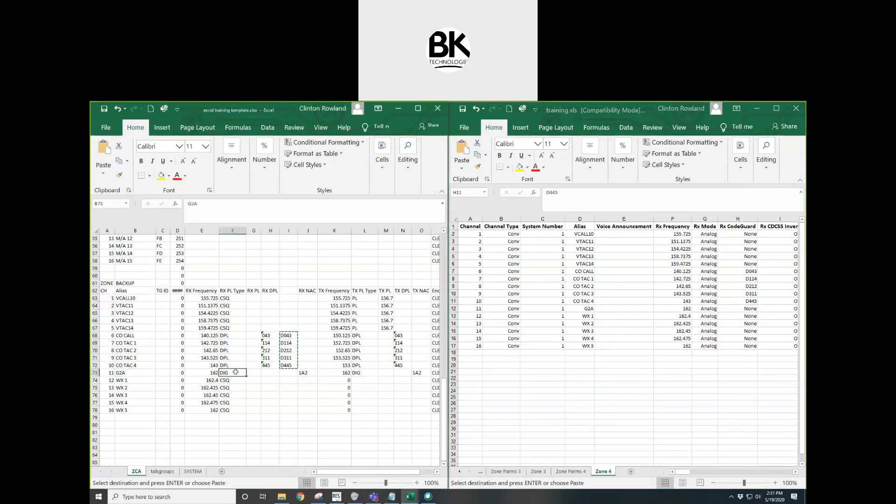
left_click(305, 373)
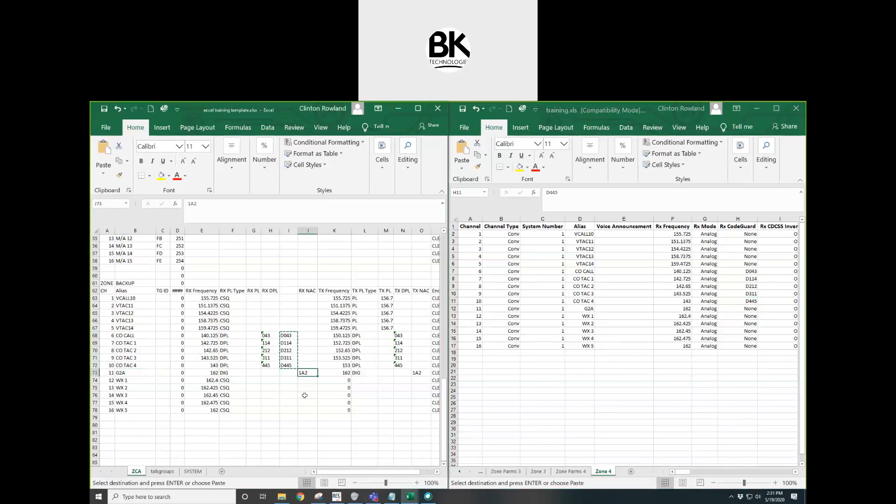
left_click(795, 472)
left_click(795, 472)
left_click(795, 472)
left_click(796, 472)
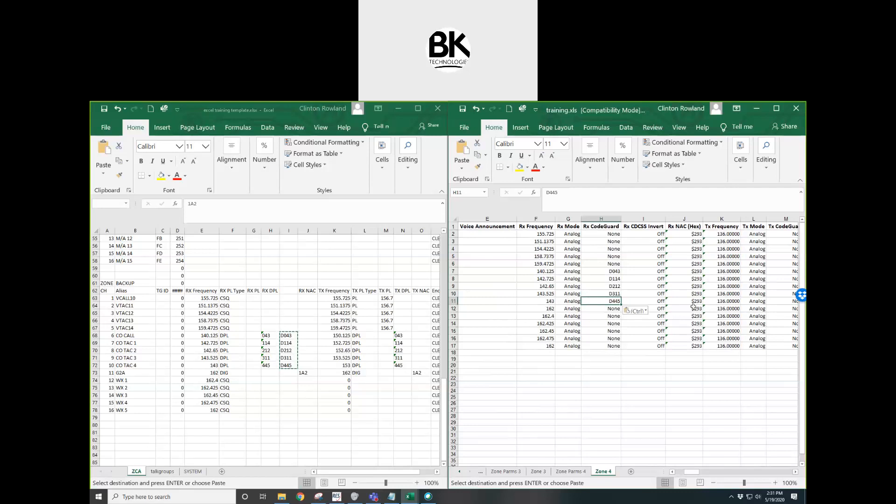
left_click(289, 372)
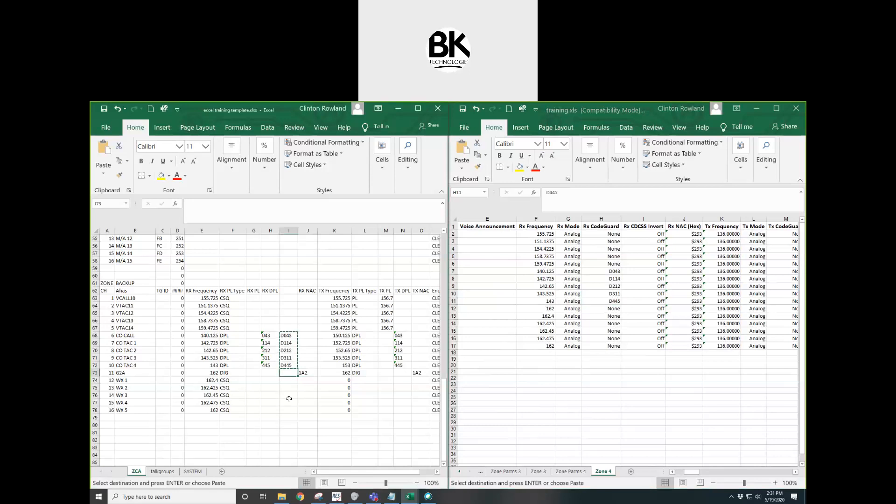
type("=")
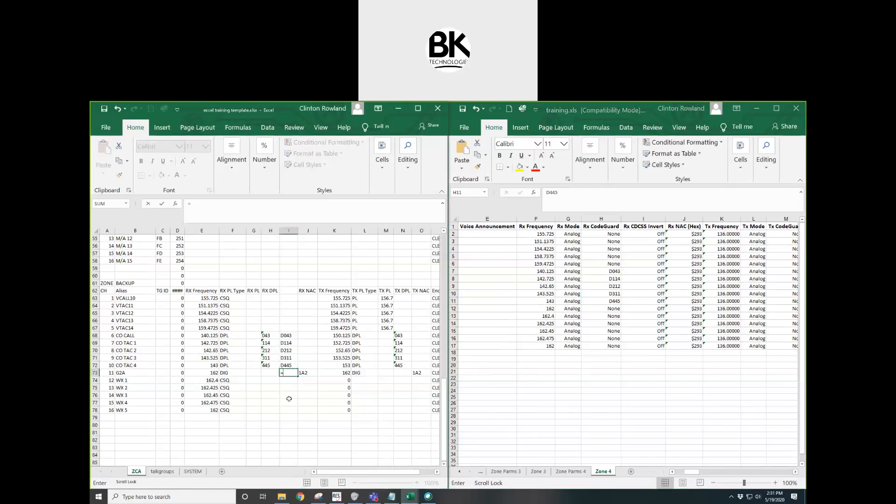
type("\"$\"&")
left_click(309, 372)
key("Return")
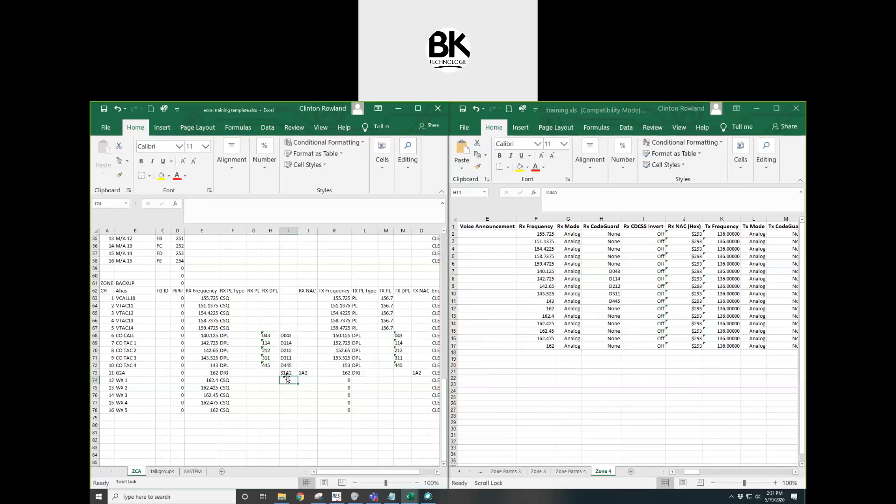
Step: Copy the $-prefixed G2A NAC from I73 and paste it as a value into Zone 4's Rx NAC (Hex) cell J12
left_click(289, 373)
key("ctrl+c")
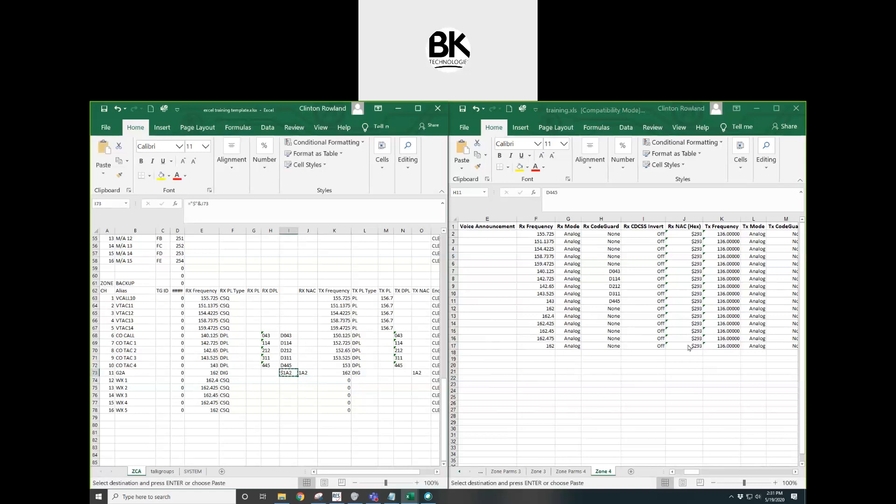
left_click(686, 309)
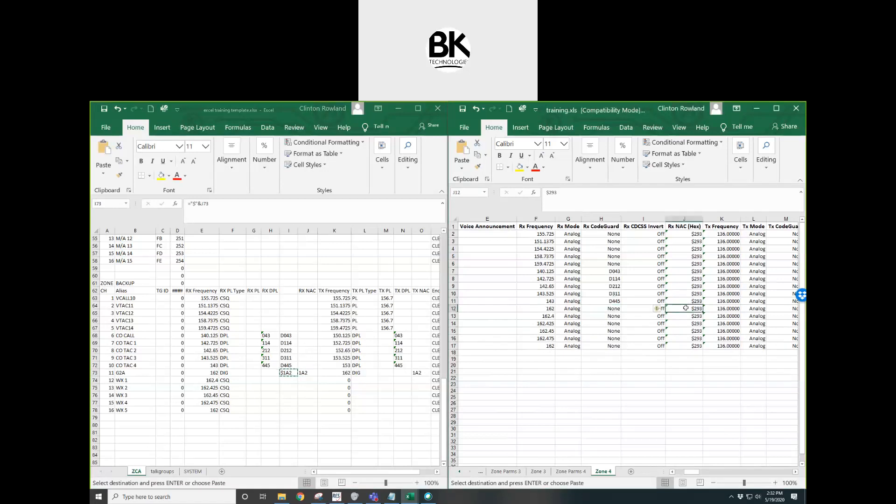
right_click(686, 310)
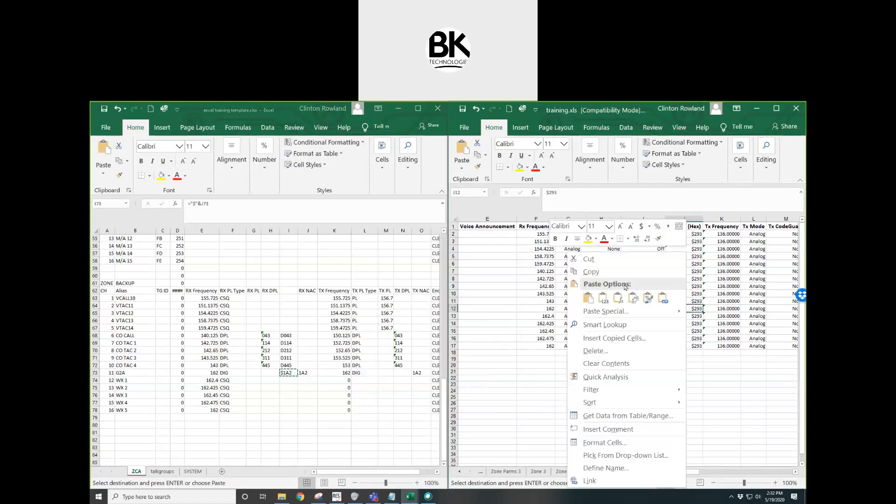
left_click(604, 297)
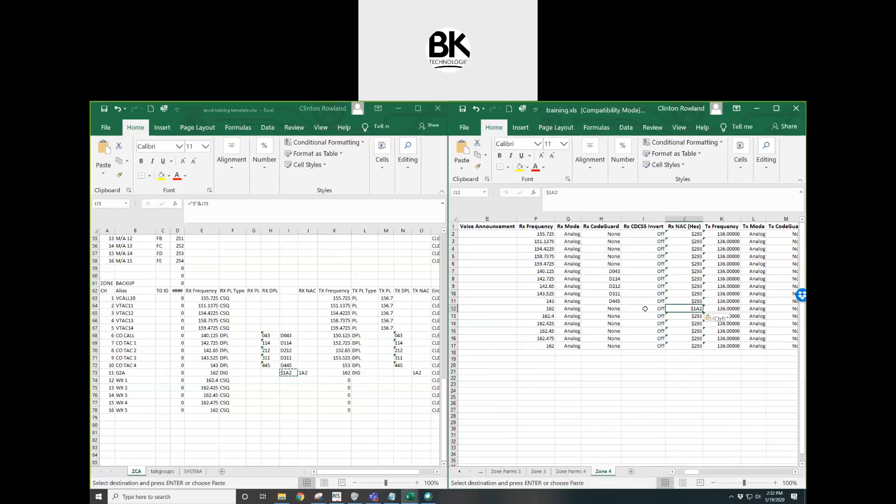
left_click(572, 308)
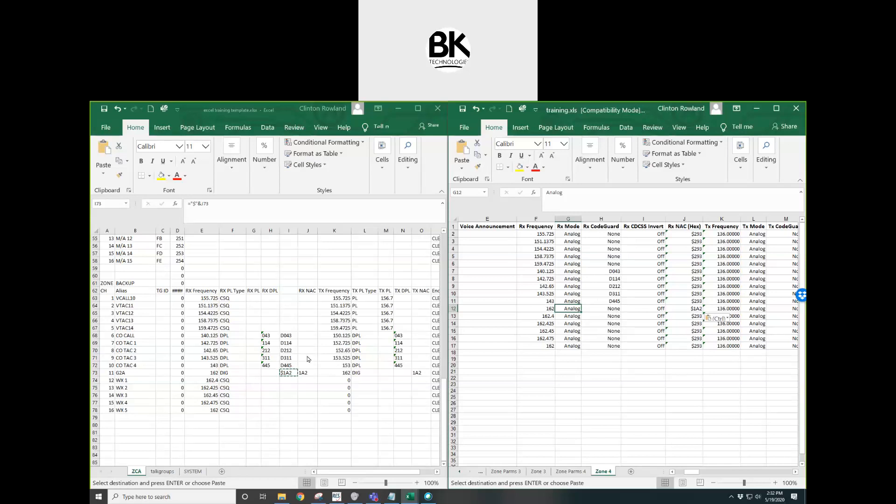
Step: Copy the BACKUP zone's TX frequencies (K63:K78) into Zone 4's Tx Frequency column starting at K2
left_click(325, 297)
left_click_drag(325, 297, 328, 409)
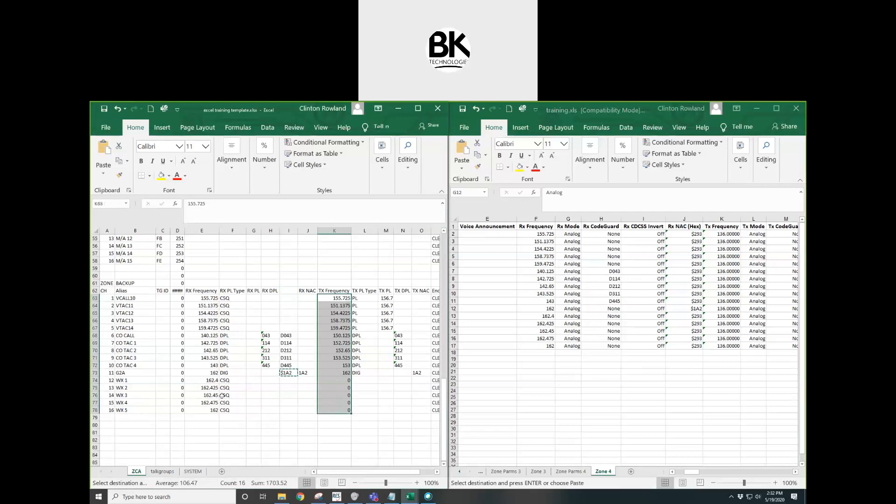
key("ctrl+c")
left_click(716, 234)
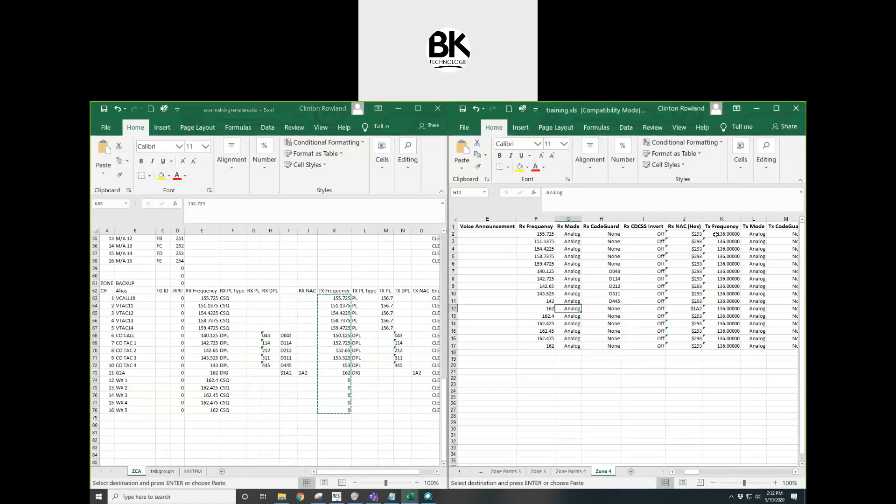
key("ctrl+v")
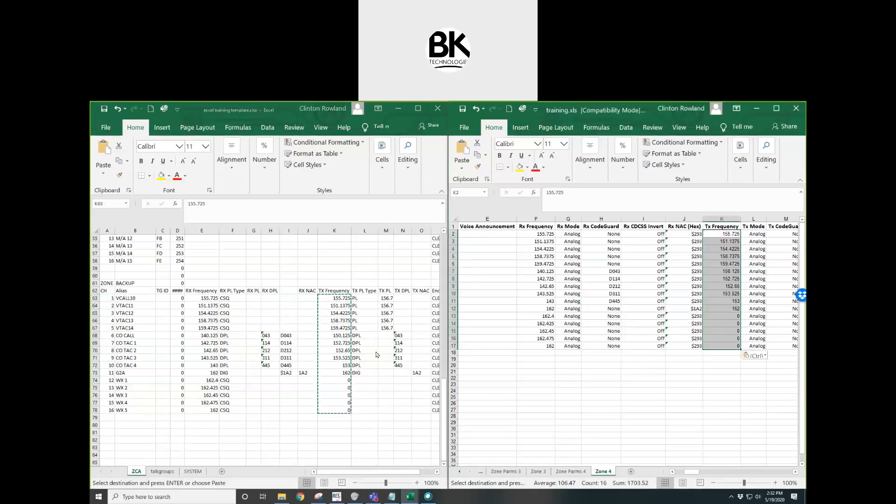
Step: Copy the TX PL tones of the five VHF call channels (M63:M67) into Zone 4's Tx CodeGuard column from M2
left_click(387, 302)
left_click_drag(387, 300, 389, 330)
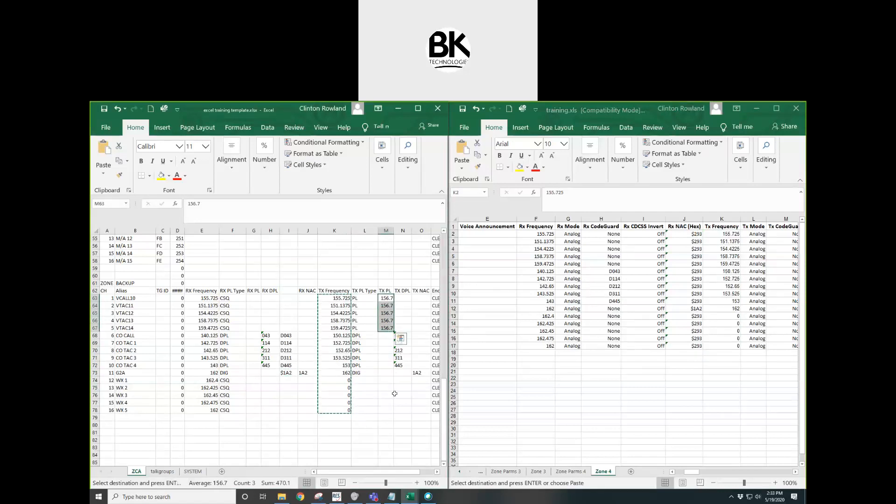
key("ctrl+c")
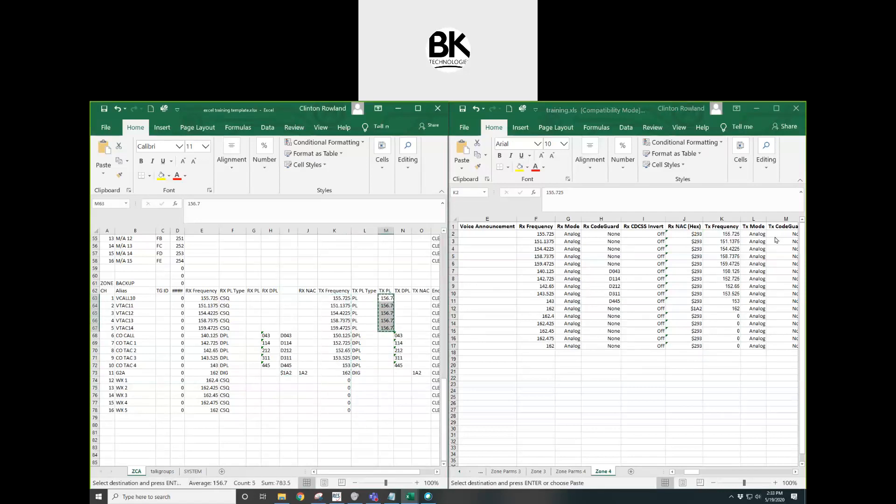
left_click(776, 232)
key("ctrl+v")
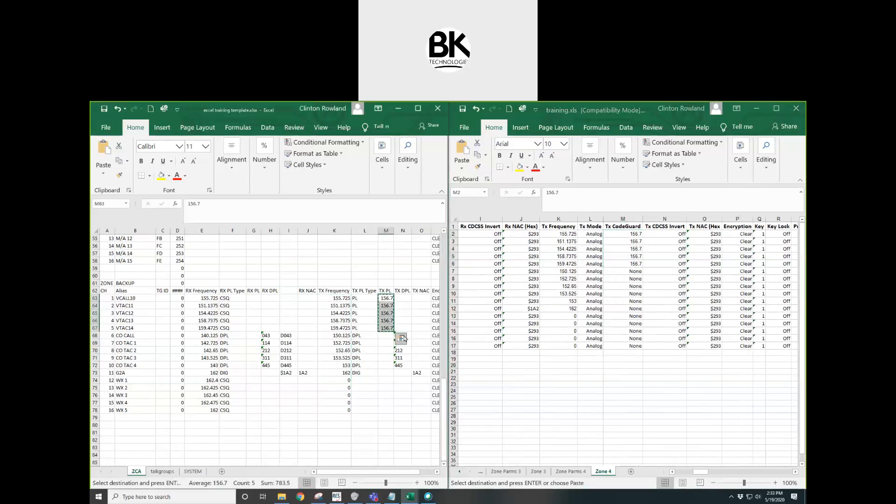
Step: Copy the D-prefixed DPL codes (I68:I72) and paste them as values into Zone 4's Tx CDCSS Invert column from N7
left_click(376, 365)
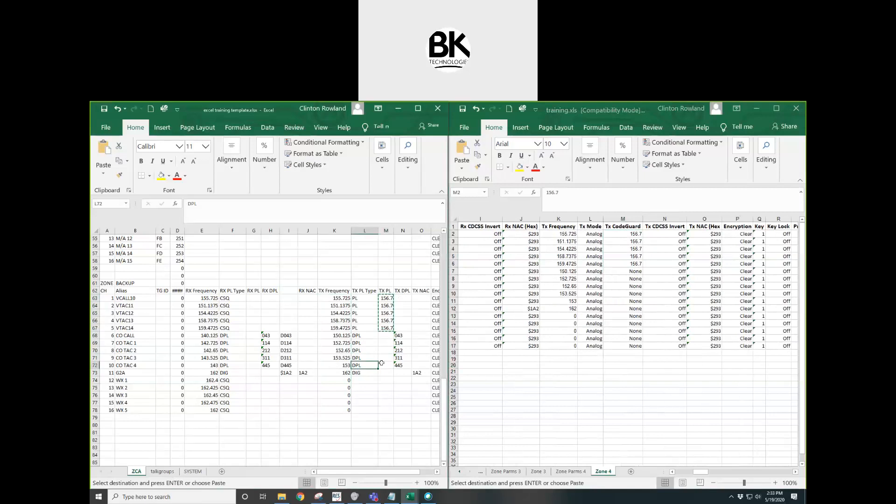
left_click(287, 335)
left_click_drag(288, 335, 289, 365)
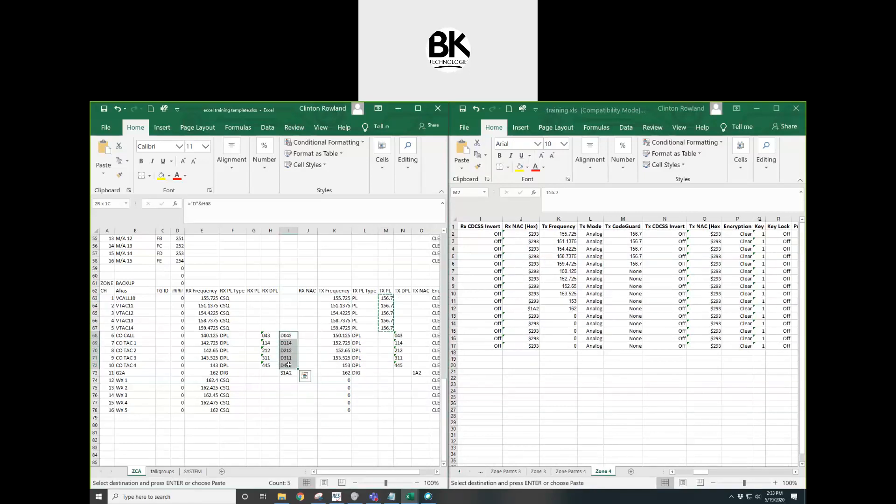
key("ctrl+c")
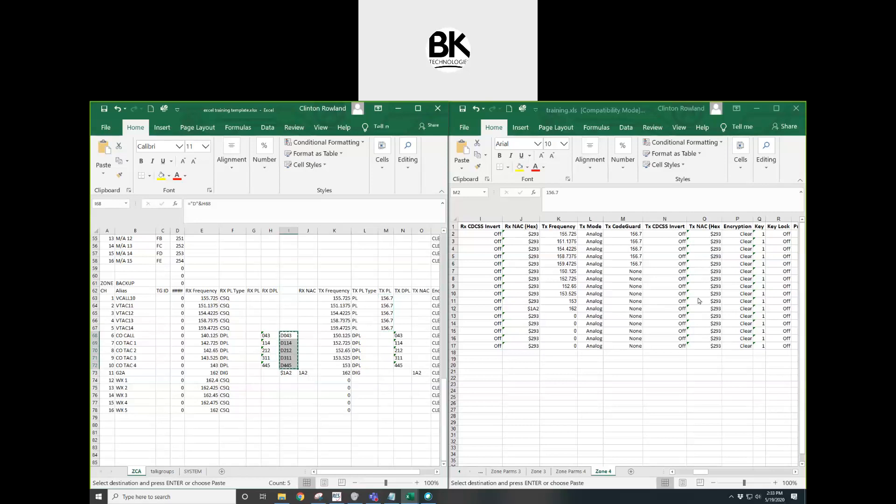
left_click(666, 272)
left_click(666, 272)
key("ctrl+v")
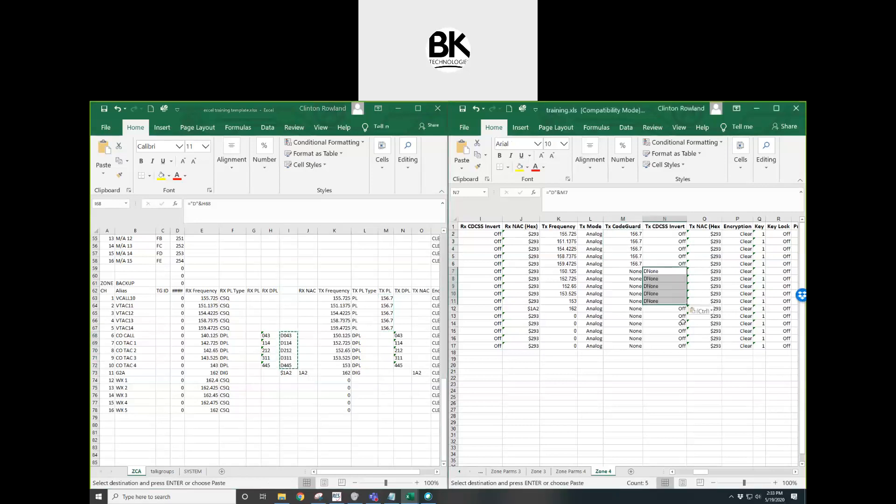
left_click(694, 310)
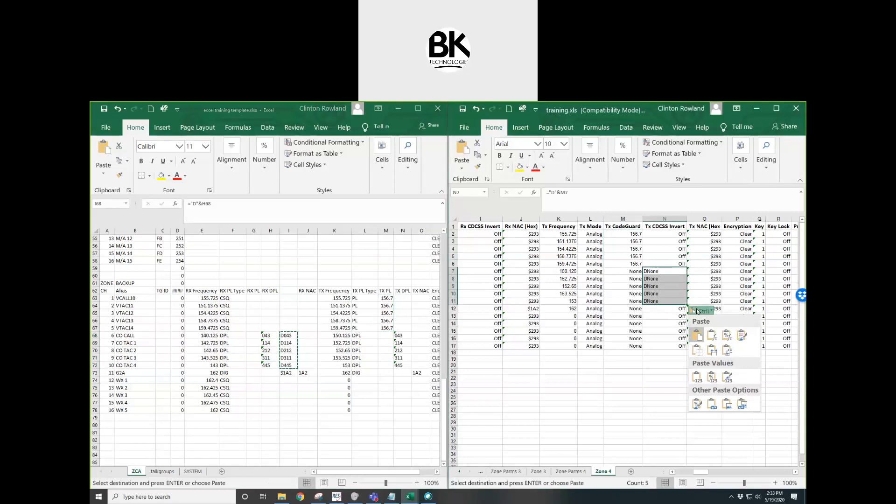
left_click(696, 379)
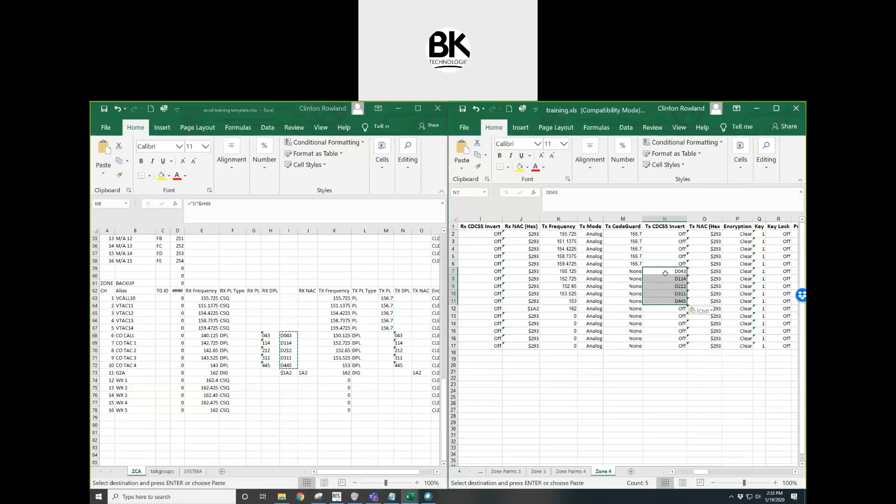
Step: Copy the $-prefixed G2A NAC from I73 and paste it as a value into Zone 4's Tx NAC (Hex) cell O12
left_click(289, 374)
right_click(285, 372)
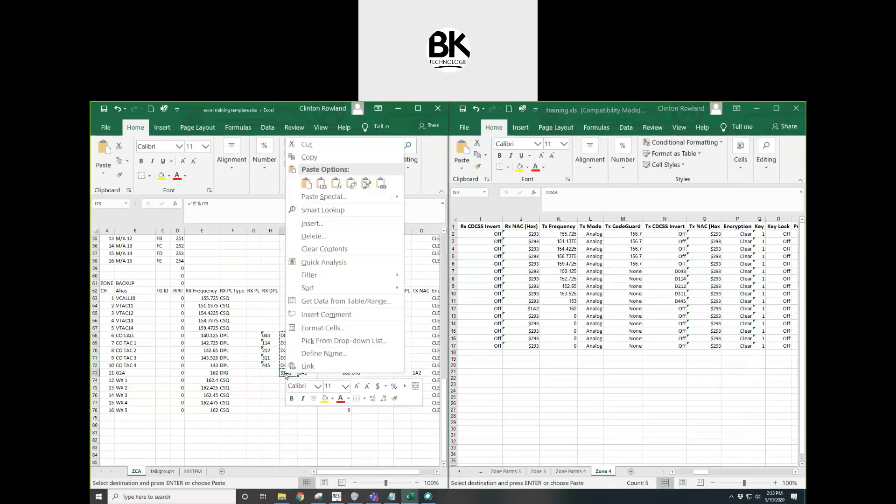
left_click(303, 159)
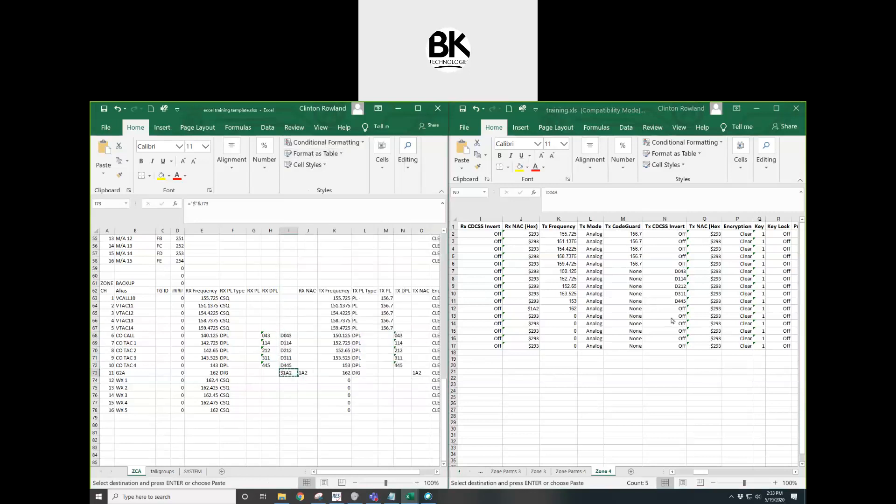
left_click(702, 312)
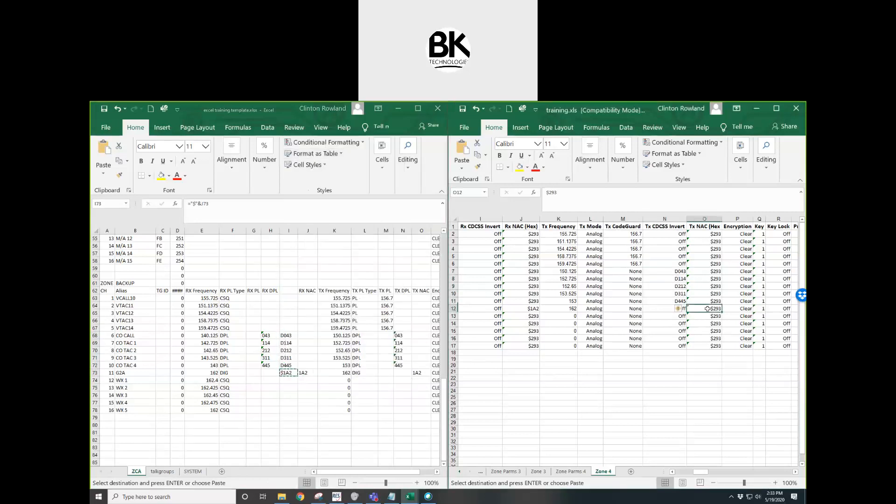
right_click(705, 309)
left_click(623, 298)
left_click(621, 384)
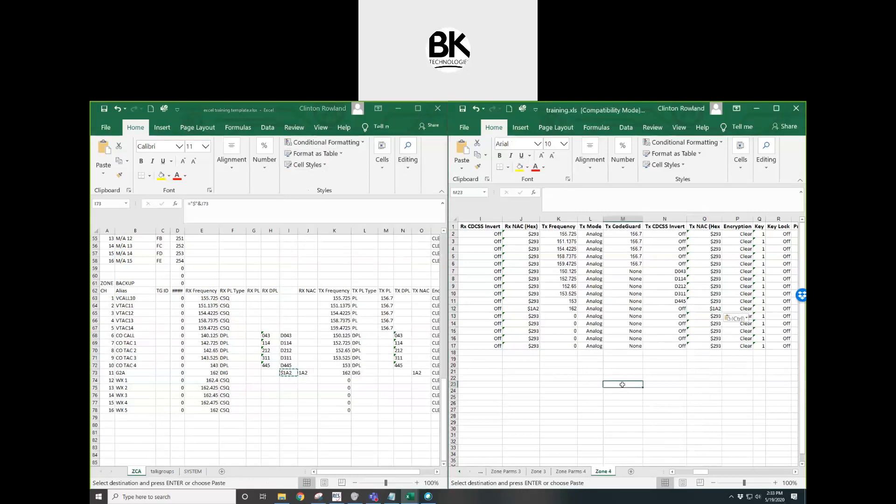
Step: Save the training.xls workbook and close it
left_click(252, 275)
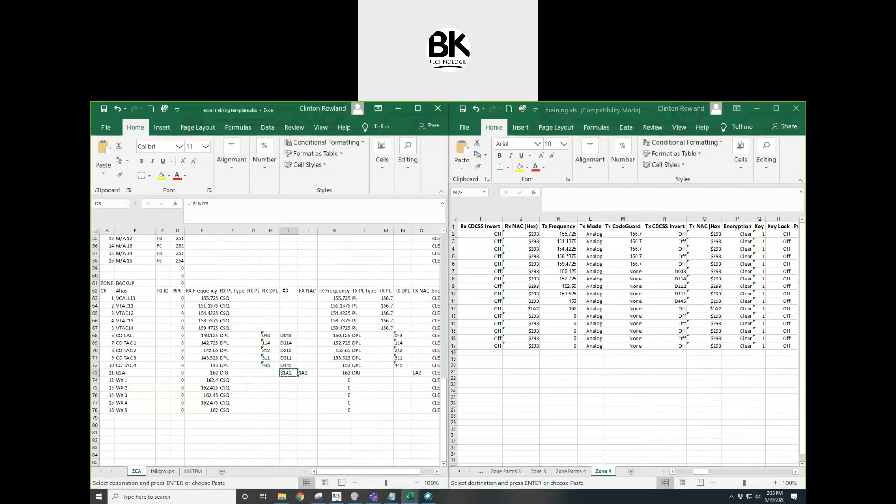
left_click(643, 371)
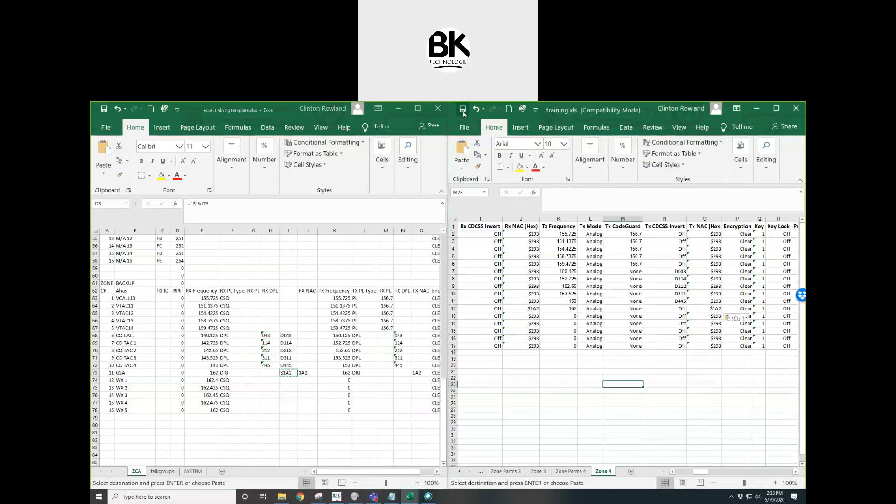
key("Escape")
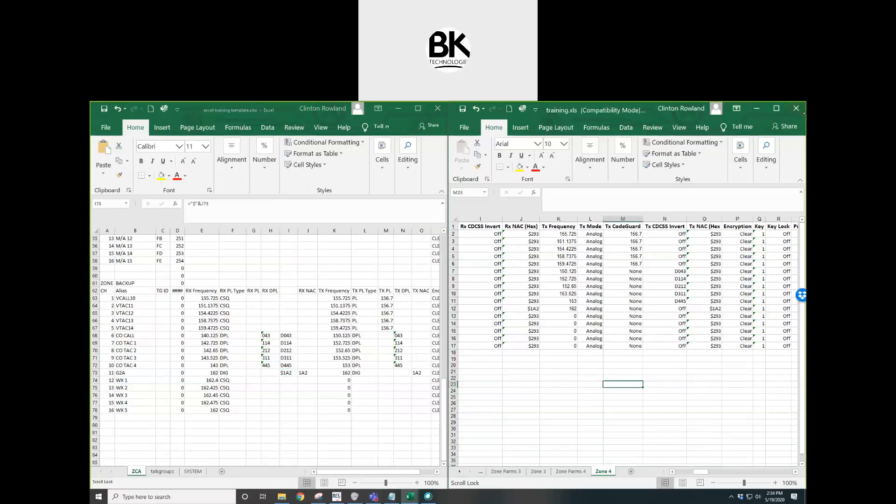
left_click(797, 112)
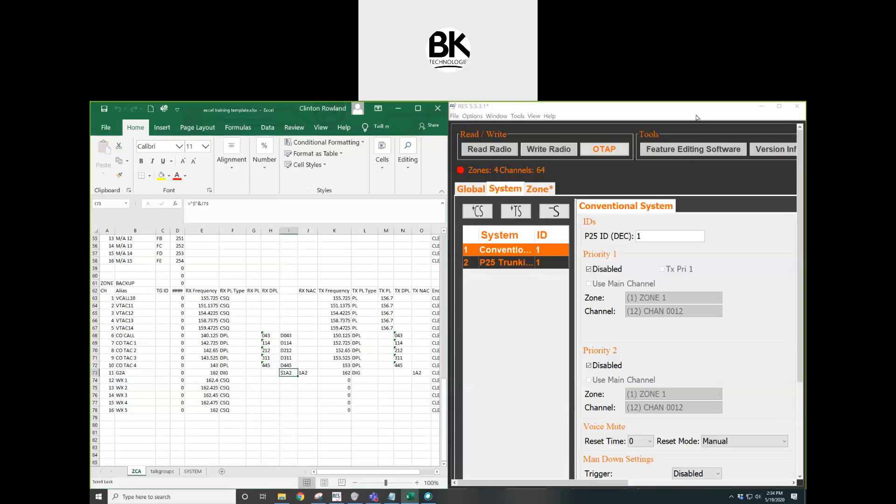
Step: Switch to the RES radio editing software, maximize its window and start importing parameters from the Excel file training.xls
left_click_drag(698, 111, 695, 115)
left_click(581, 197)
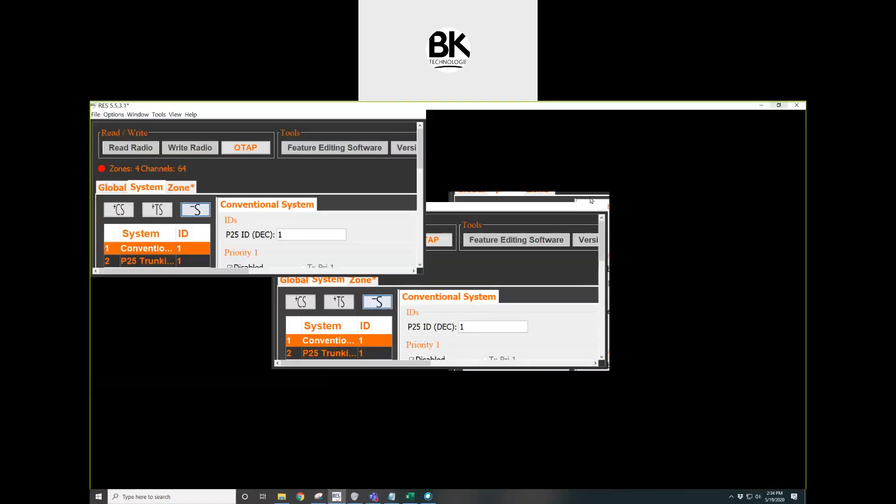
left_click(95, 115)
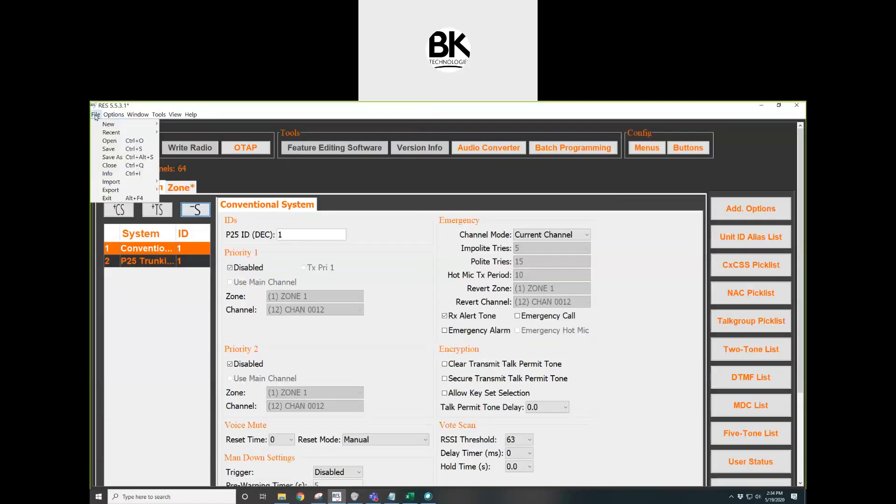
mouse_move(112, 182)
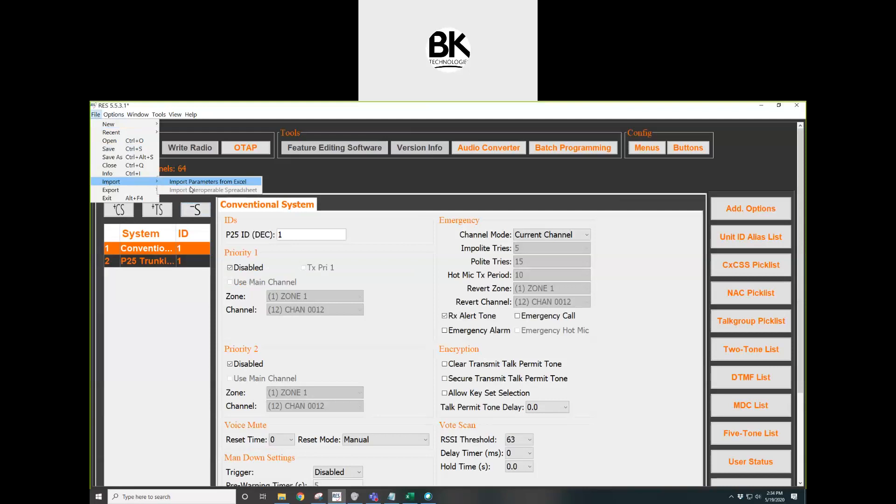
left_click(229, 184)
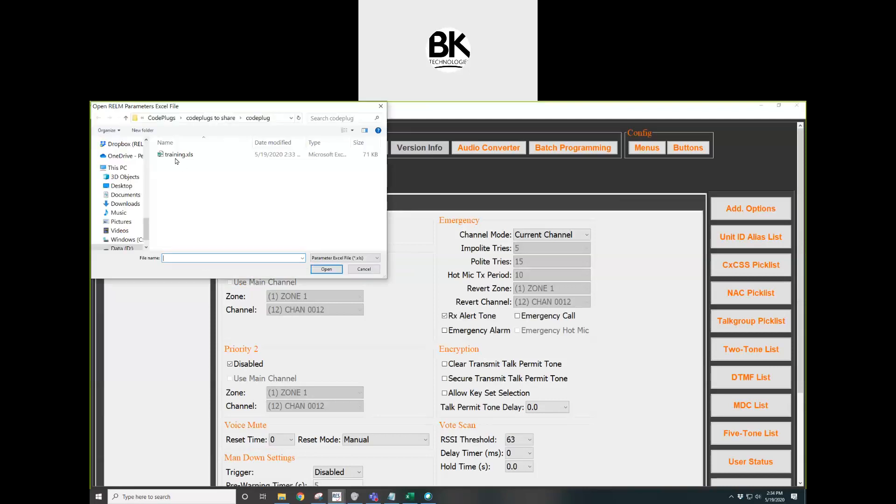
left_click(176, 156)
double_click(176, 155)
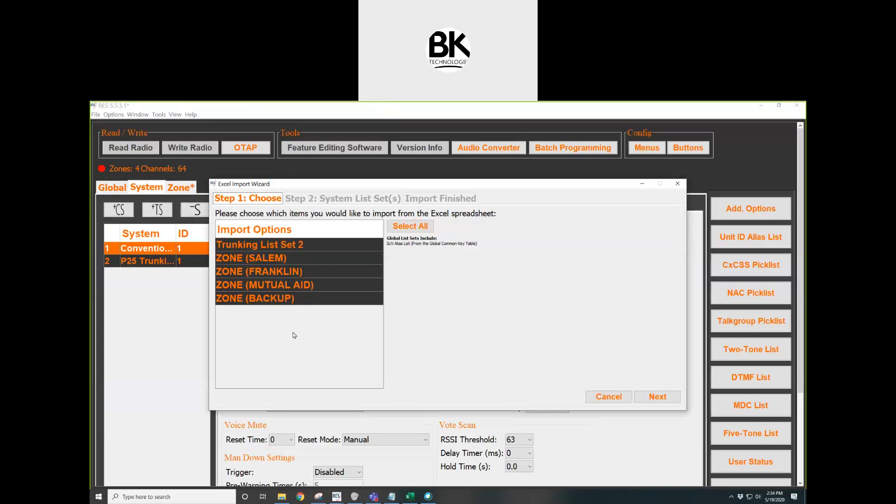
left_click(284, 258)
left_click(325, 299)
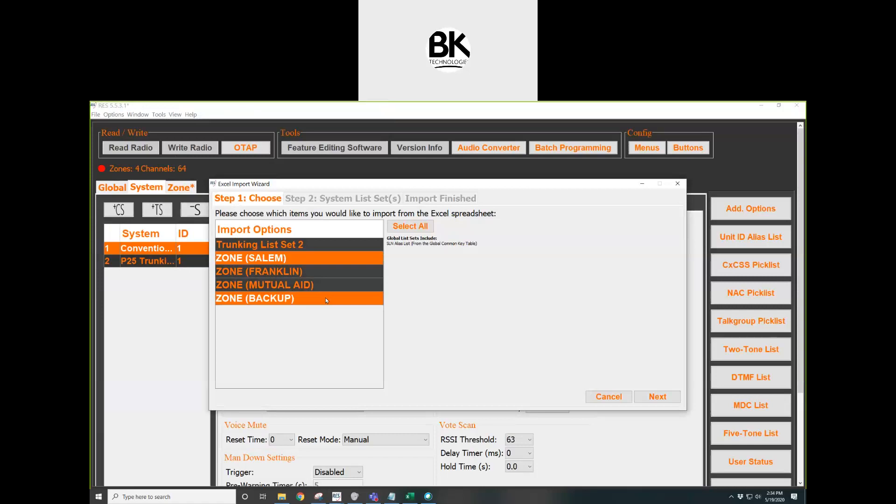
left_click(326, 298, "ctrl")
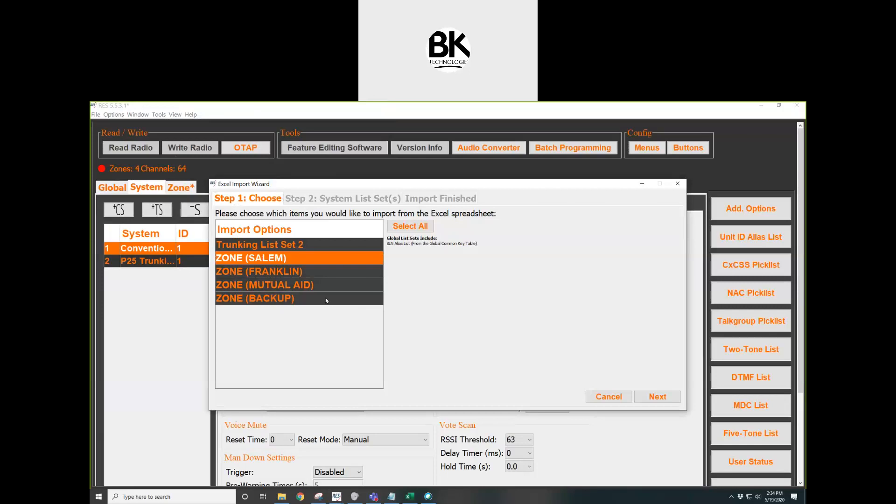
left_click(334, 261, "ctrl")
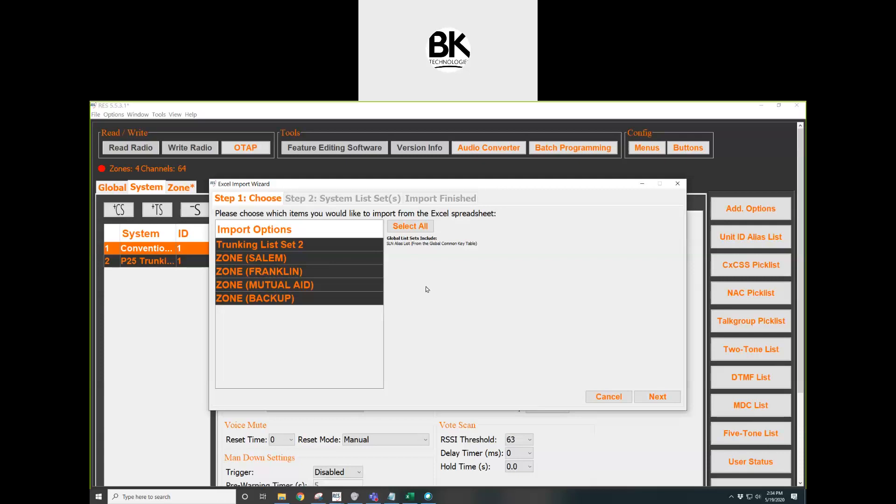
Step: Choose Trunking List Set 2 as the item to import and proceed to the wizard's system list set assignment
left_click(237, 247)
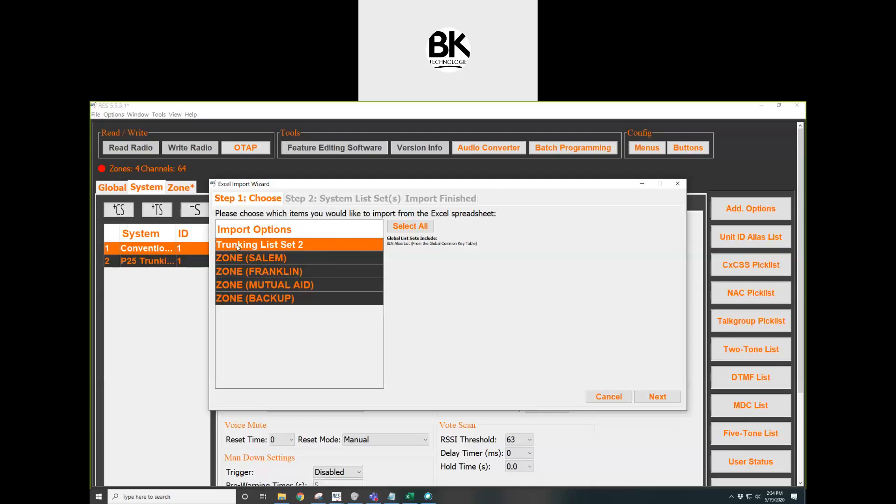
left_click(658, 397)
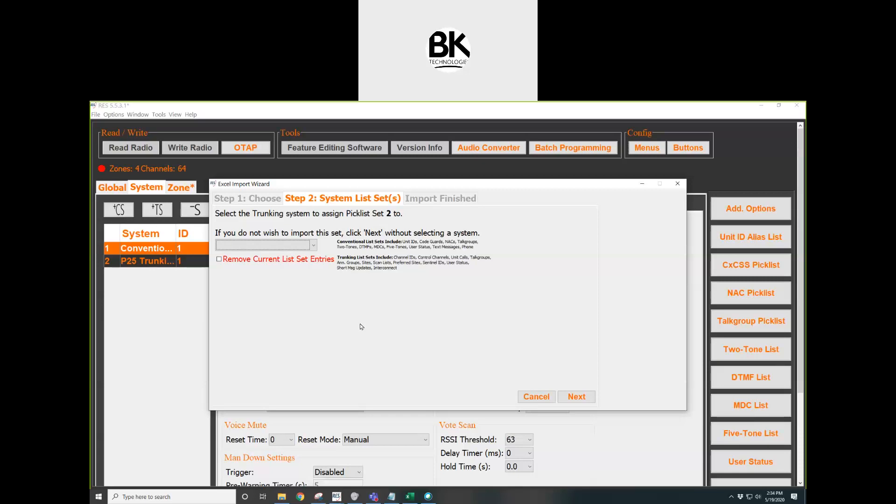
Step: Assign Picklist Set 2 to Trunking System 2 - ID 1, enable removing the current list set entries, and finish the import
left_click(313, 246)
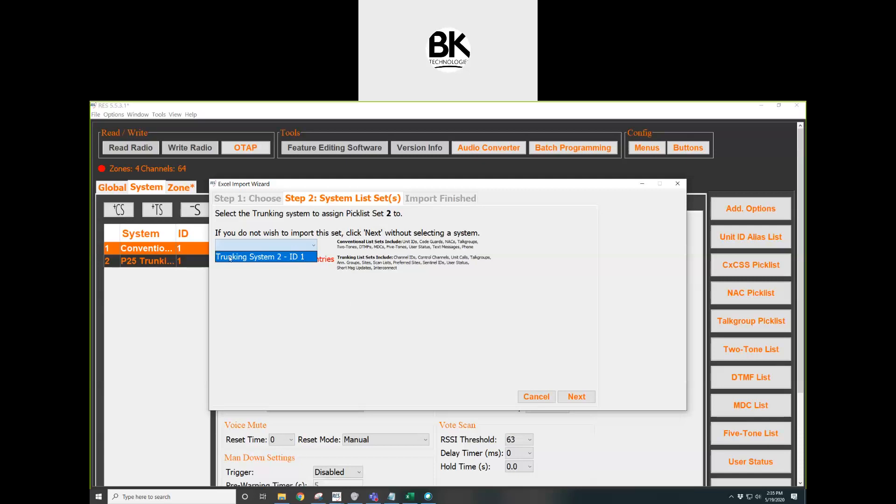
left_click(285, 259)
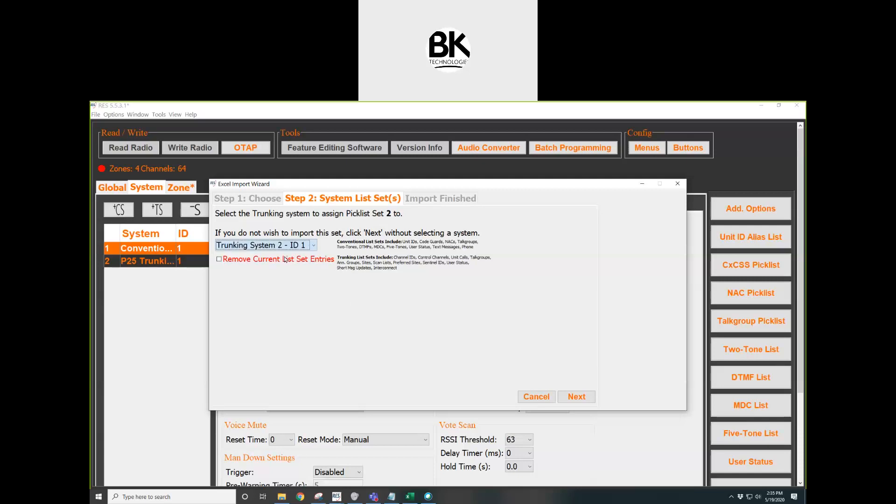
left_click(220, 260)
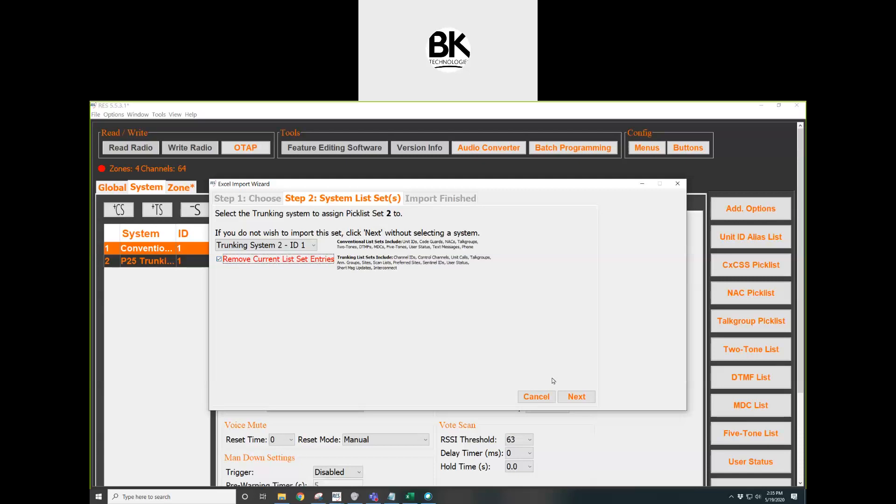
left_click(578, 399)
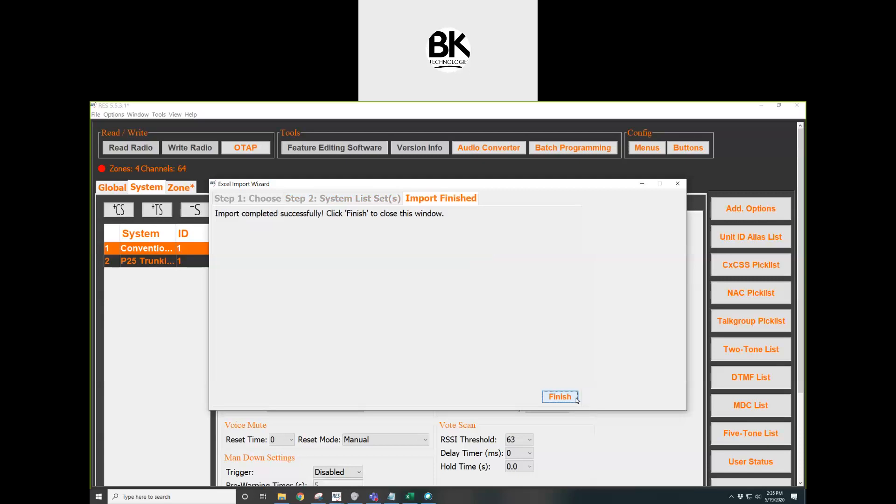
left_click(567, 398)
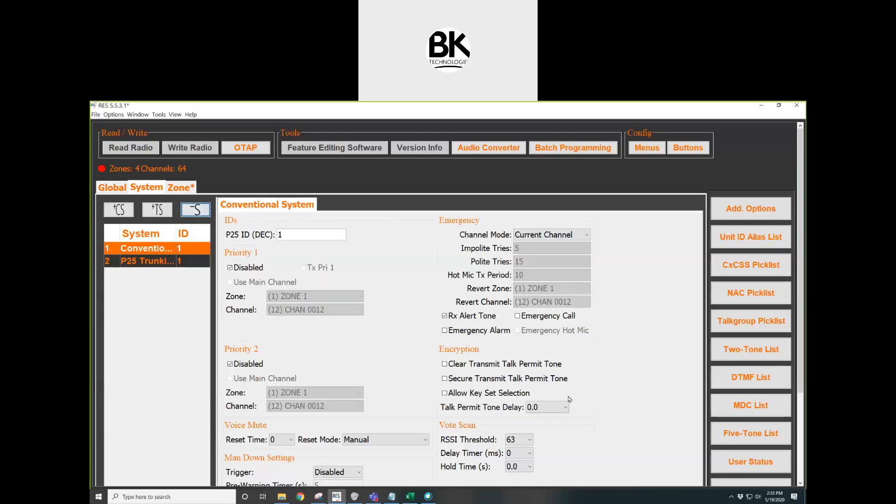
Step: Review the P25 trunking system's control channels, close them and open the system's talk group list
left_click(115, 266)
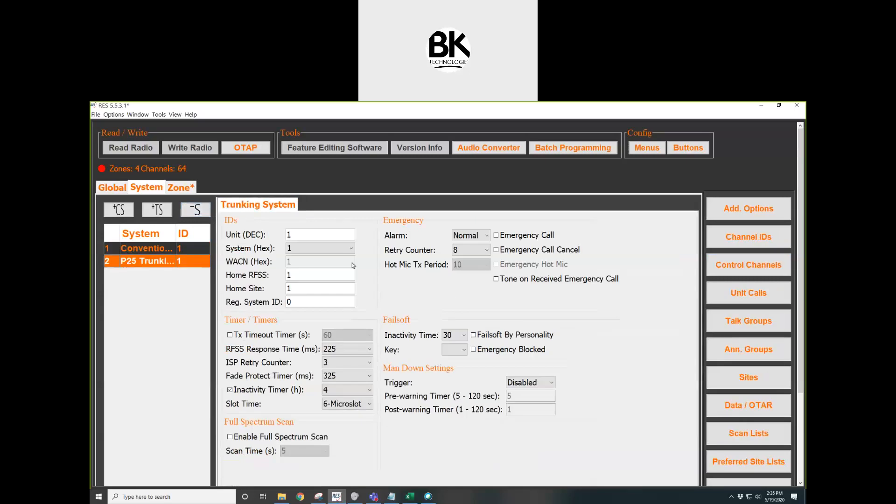
left_click(747, 265)
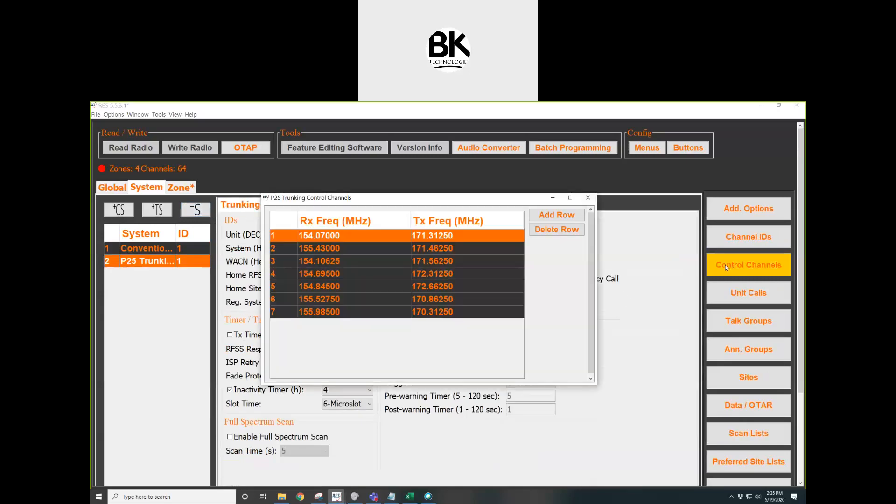
left_click(587, 198)
left_click(748, 321)
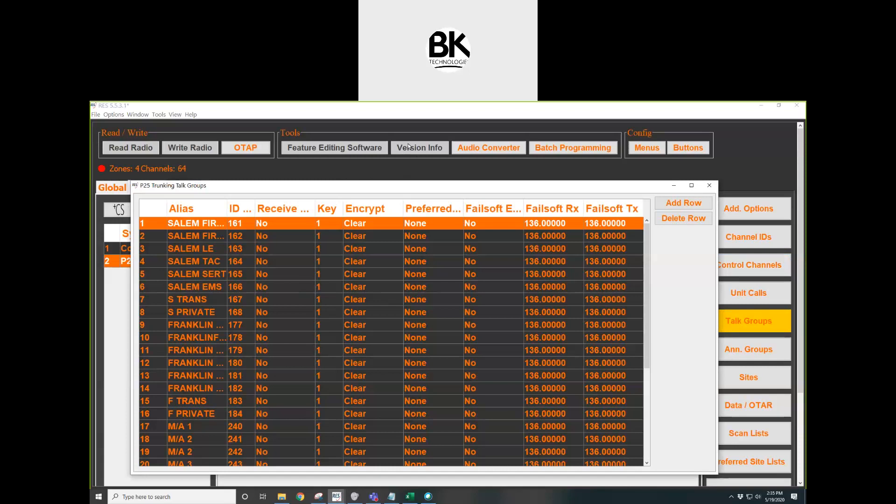
left_click_drag(342, 188, 408, 144)
Step: Check SALEM SERT's encryption in the Excel template, return to RES and set that talk group's encryption to Secure
left_click(410, 497)
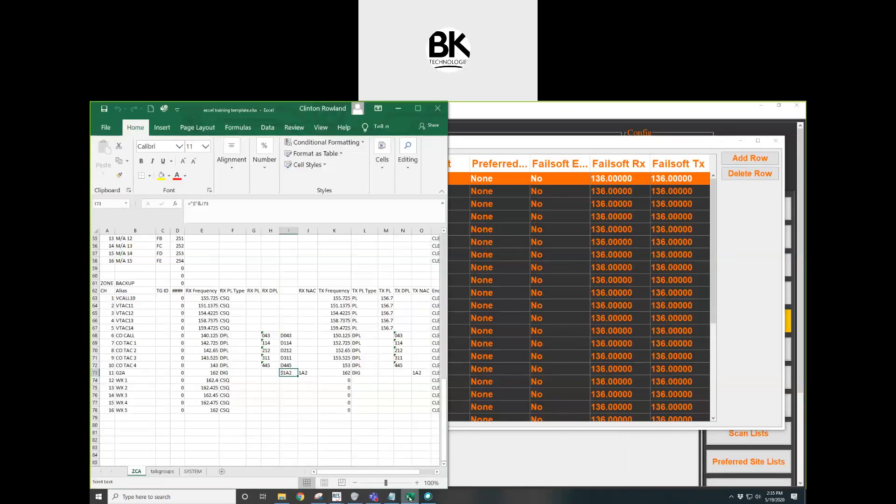
scroll(248, 364, "up", 5)
scroll(249, 364, "up", 4)
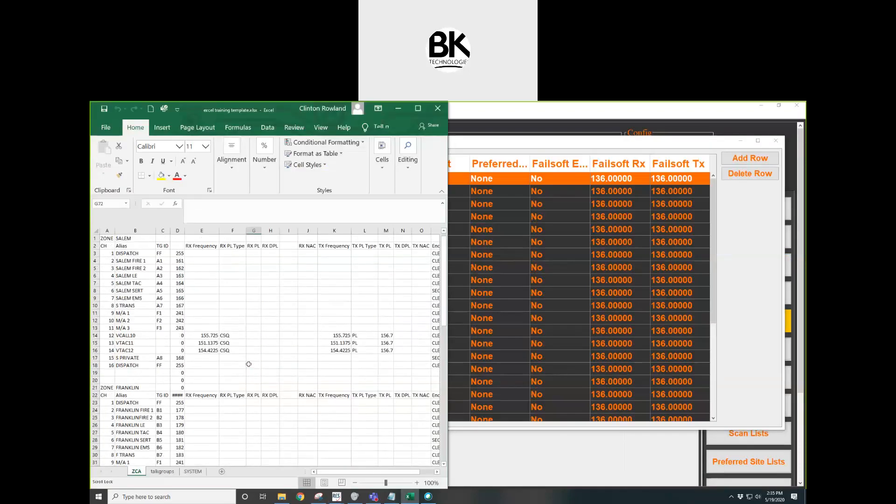
left_click(435, 472)
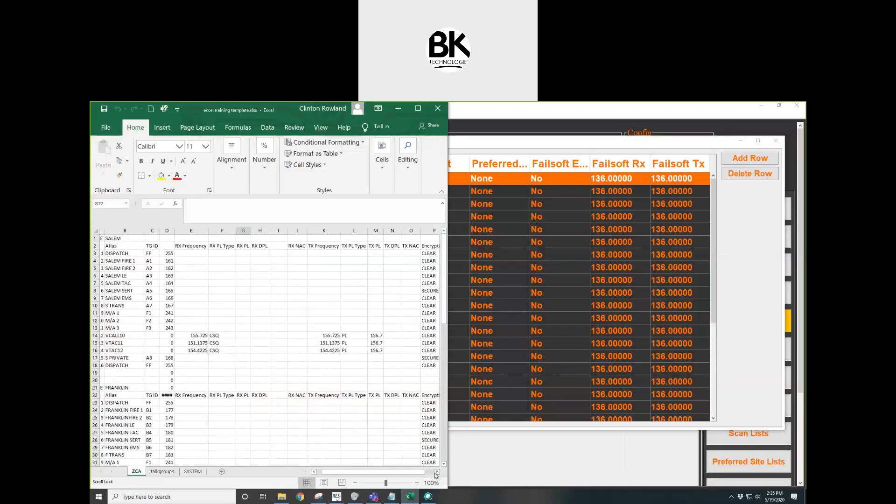
left_click(418, 292)
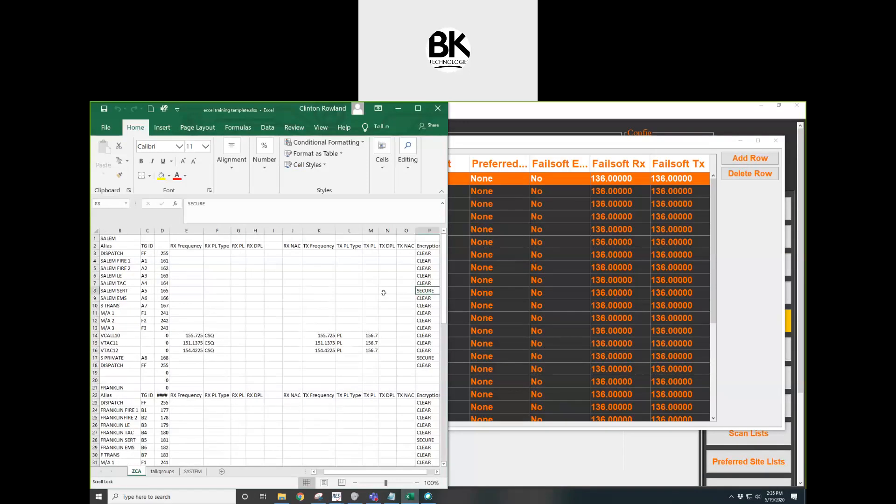
left_click(436, 471)
left_click(436, 472)
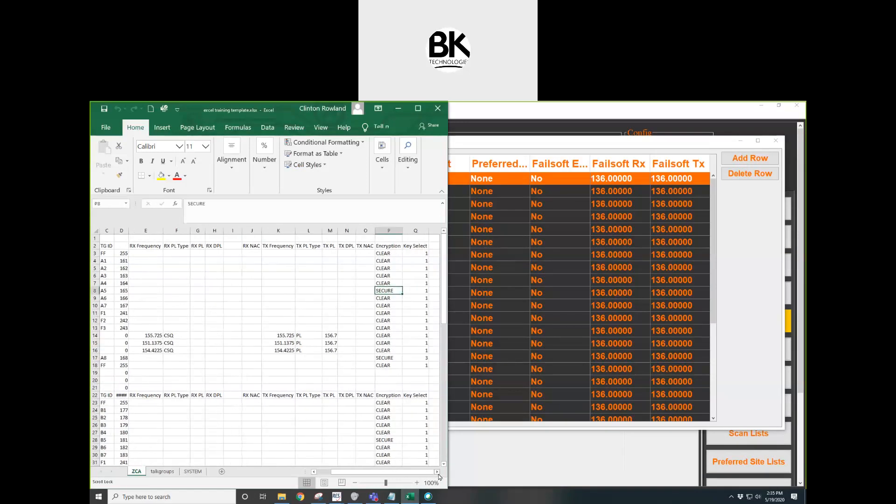
left_click(491, 147)
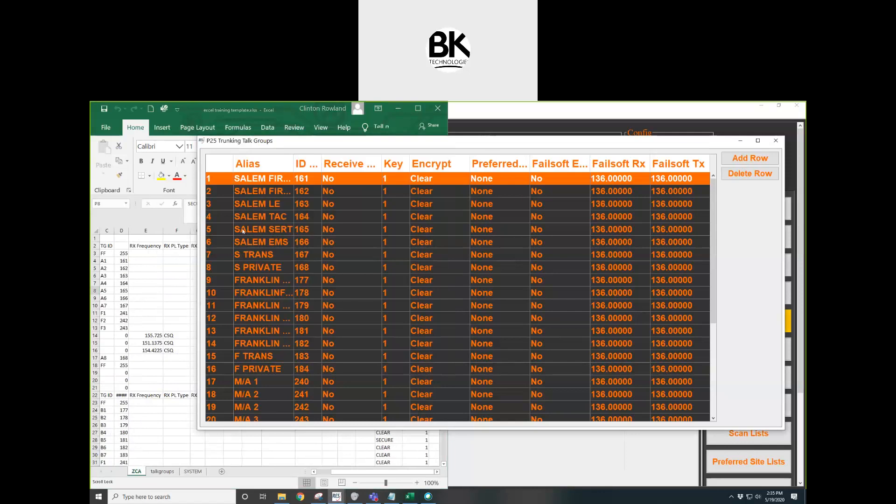
left_click(413, 233)
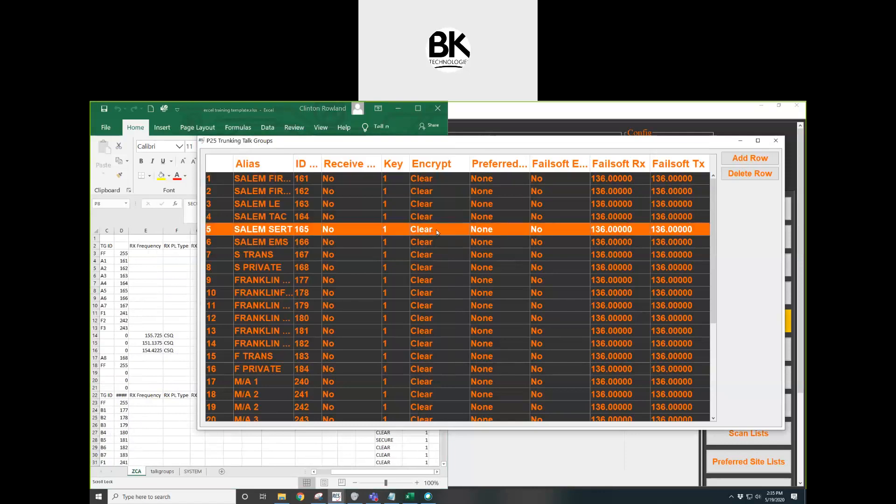
left_click(439, 232)
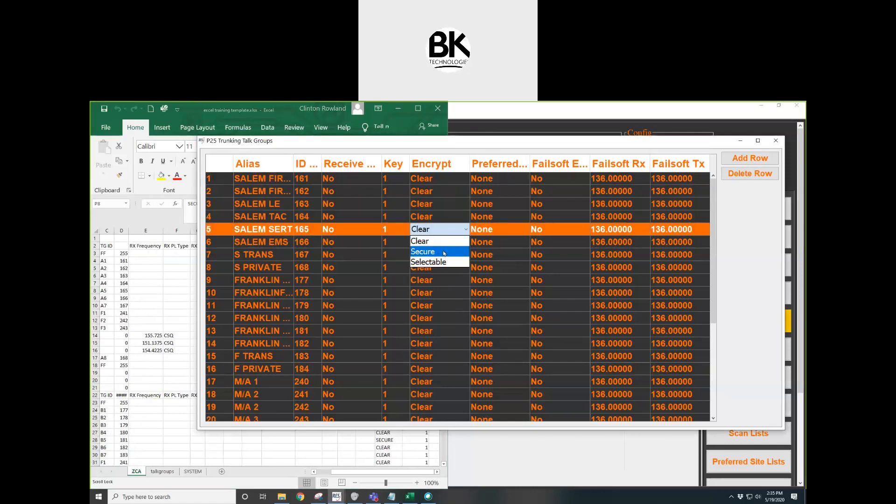
Step: Check S PRIVATE's row in the Excel template, return to RES and set that talk group's encryption to Secure and key to 3
left_click(154, 283)
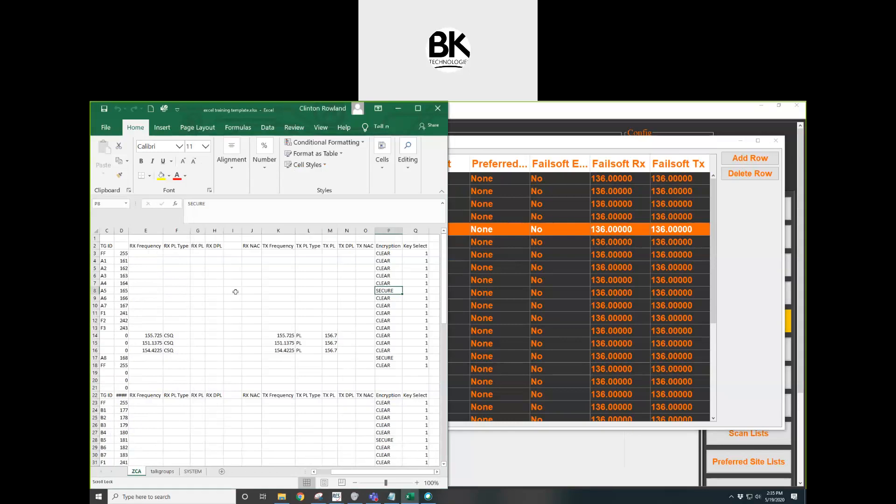
left_click(159, 358)
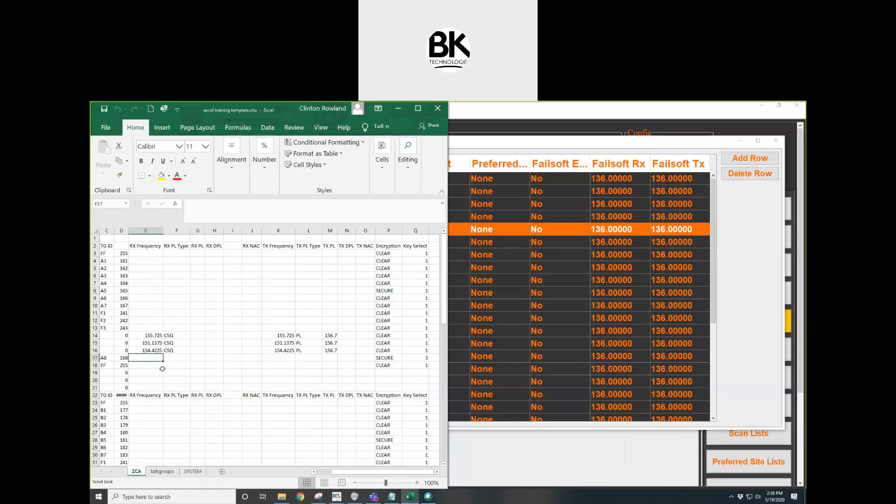
mouse_move(357, 471)
left_mouse_down()
mouse_move(345, 472)
mouse_move(371, 471)
left_mouse_up()
left_click(485, 143)
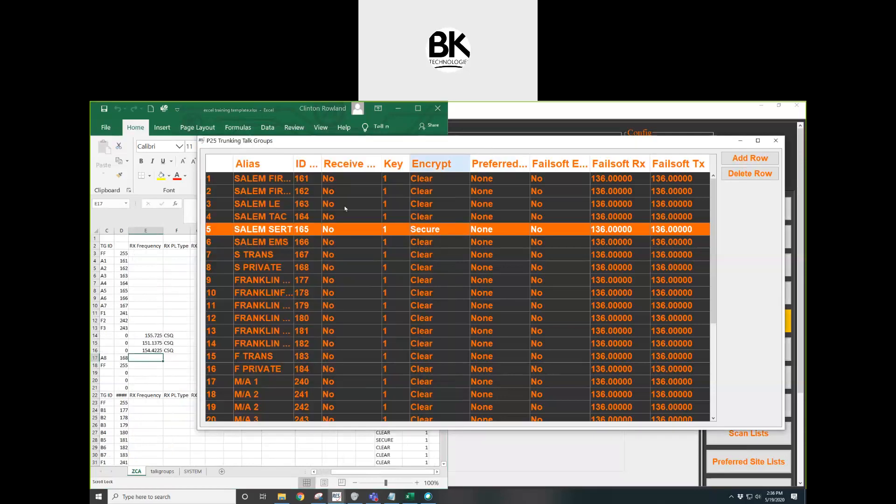
left_click(442, 269)
left_click(441, 267)
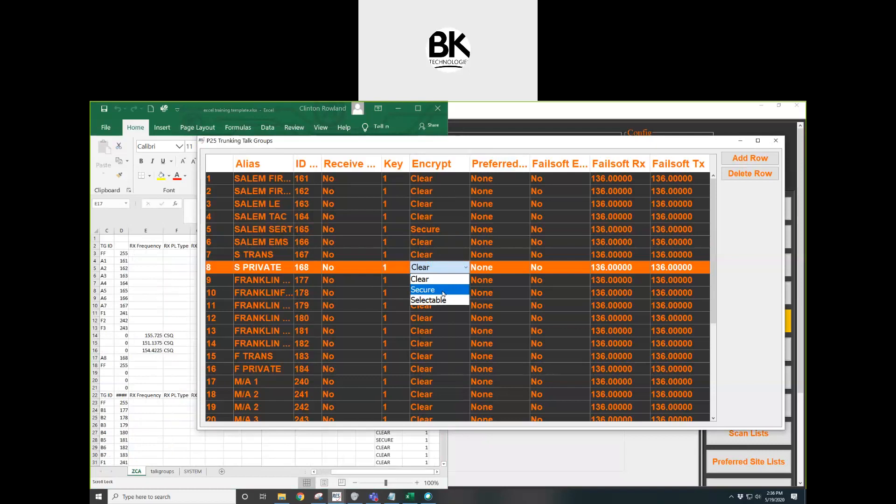
left_click(443, 293)
left_click(399, 268)
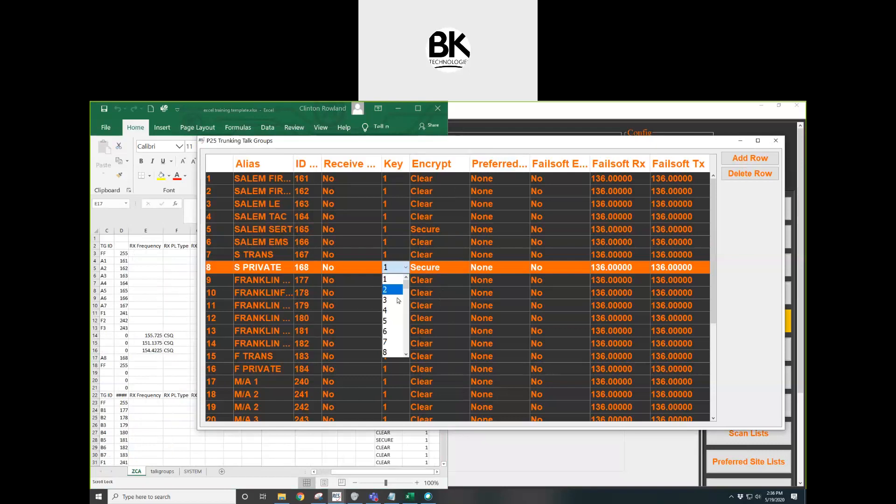
left_click(398, 301)
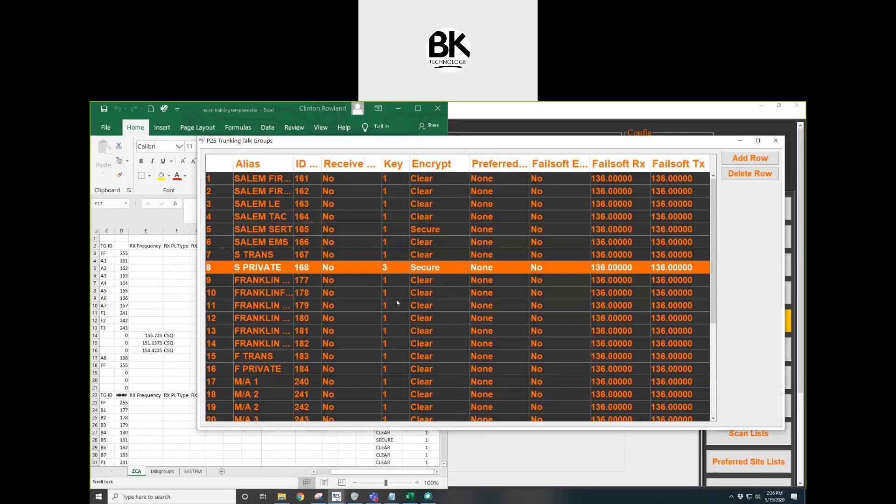
Step: Switch to the Excel template and look up the encryption and key select of FRANKLIN SERT in the FRANKLIN zone
left_click(177, 363)
scroll(172, 362, "down", 3)
scroll(172, 361, "down", 1)
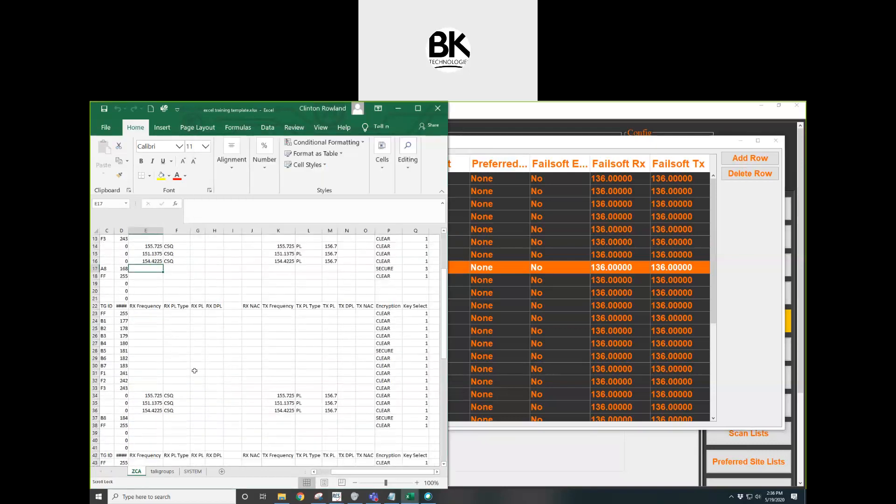
left_click_drag(331, 472, 303, 467)
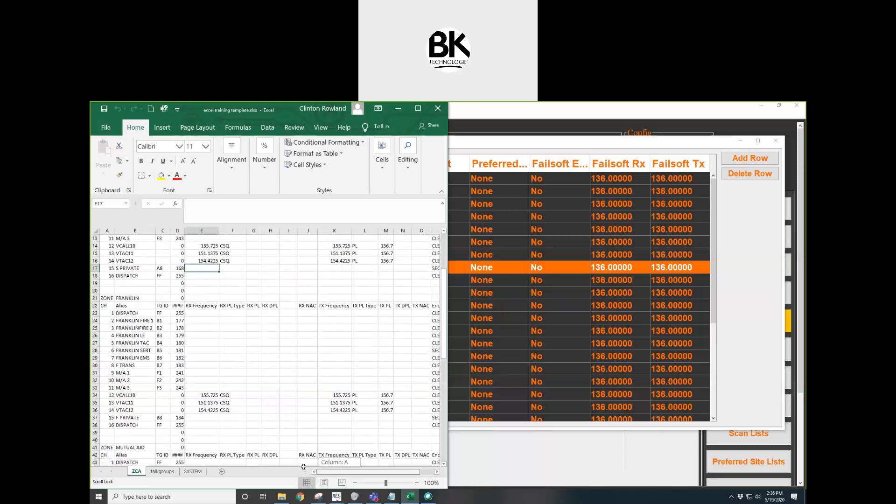
left_click(133, 351)
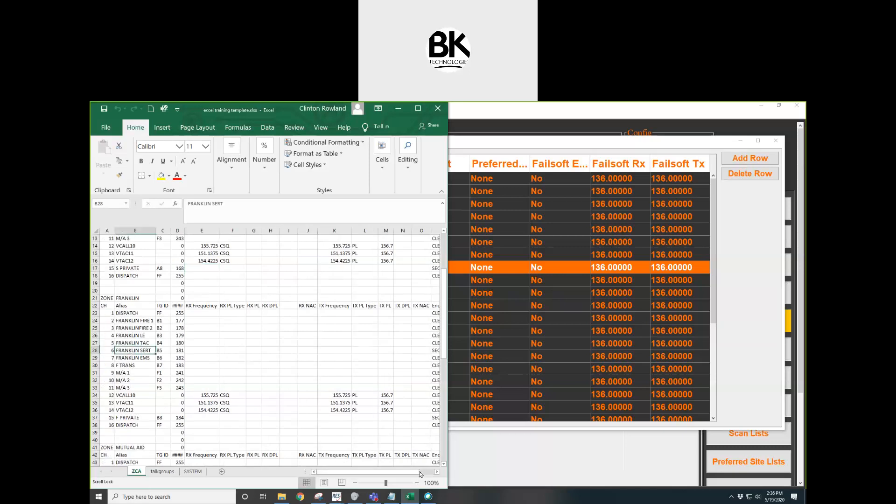
left_click_drag(192, 353, 427, 350)
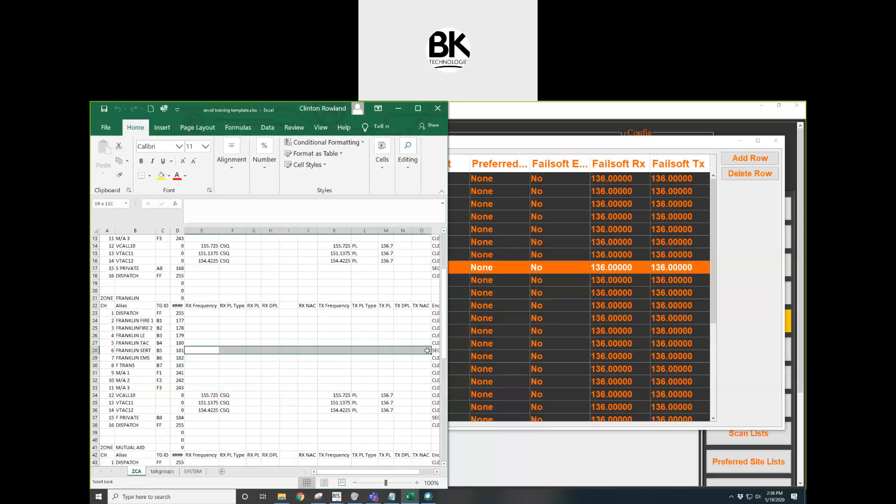
left_click(437, 472)
left_click(437, 472)
left_click(437, 472)
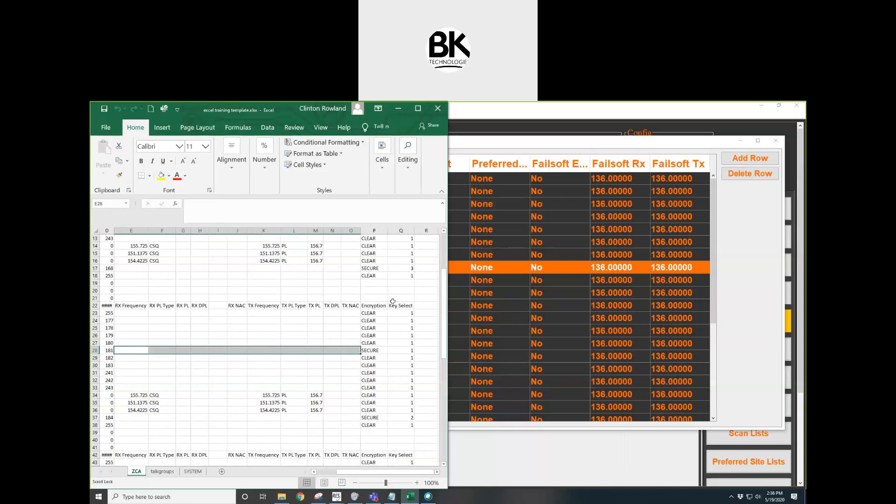
Step: Return to the RES talk group list, widen the Alias column and set FRANKLIN SERT's encryption to Secure
left_click(477, 147)
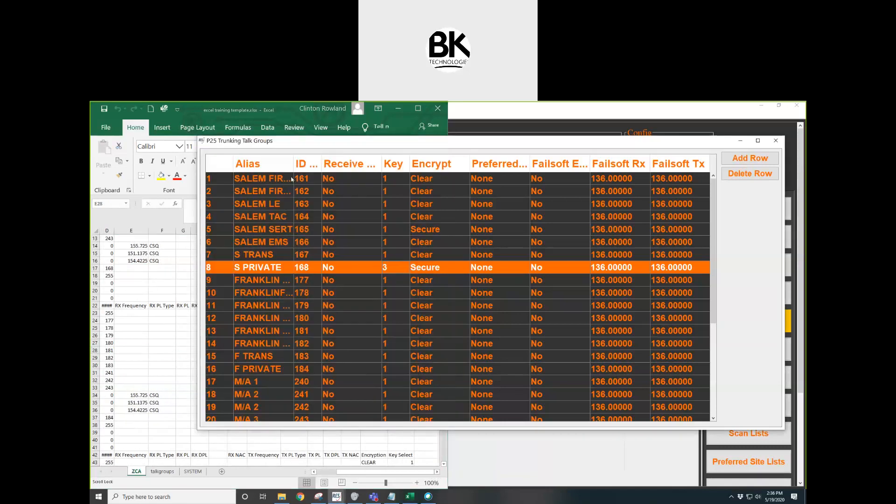
left_click_drag(293, 164, 332, 165)
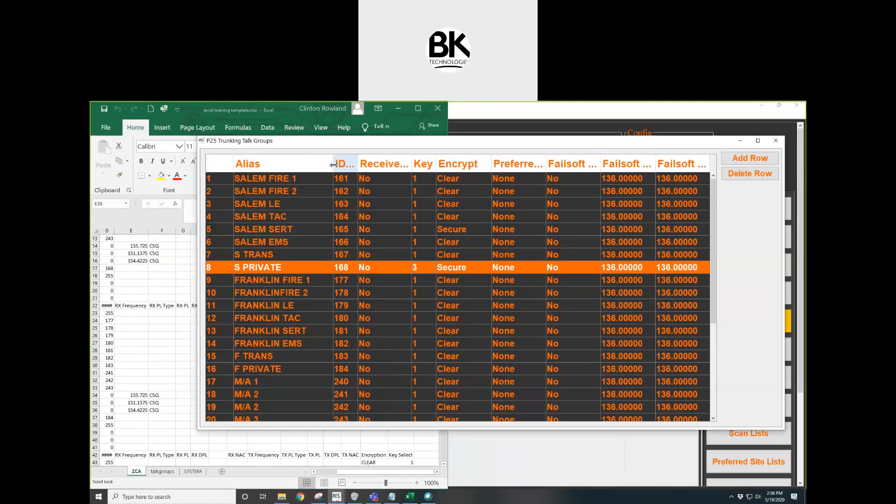
left_click(302, 329)
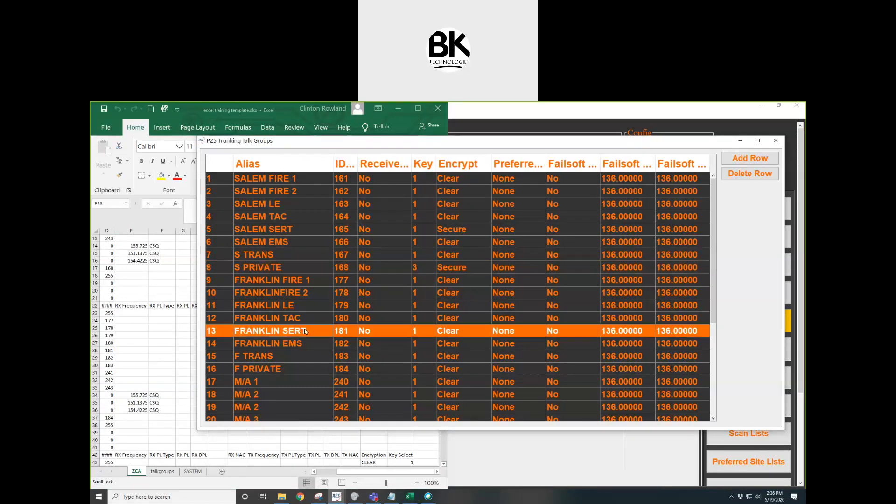
left_click(481, 337)
left_click(482, 349)
Step: Switch to the Excel template and look up the encryption and key select of F PRIVATE in the FRANKLIN zone
left_click(142, 348)
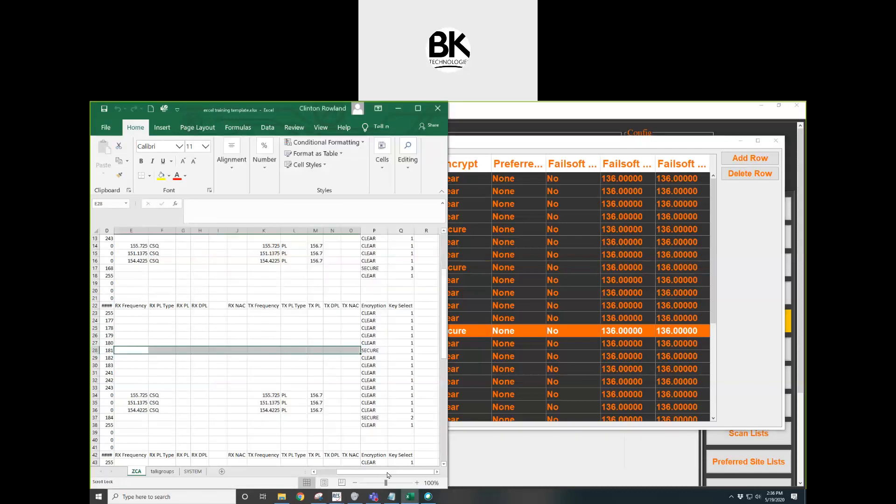
left_click_drag(388, 472, 369, 472)
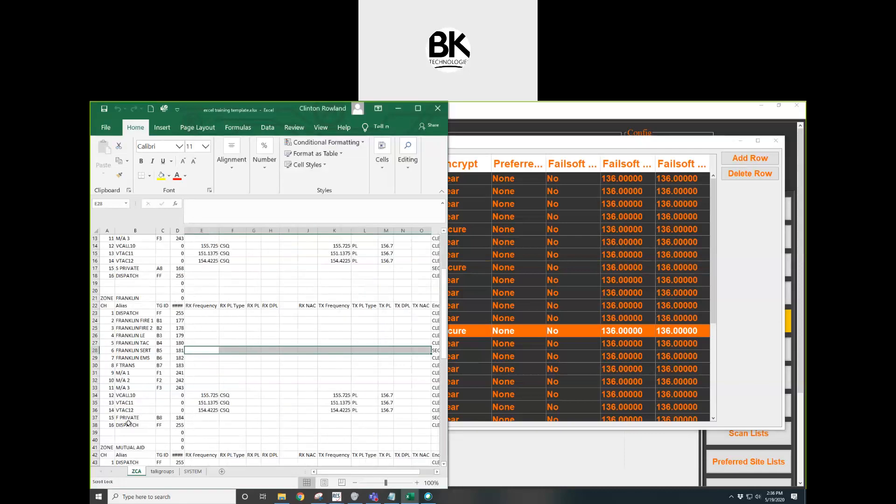
left_click(127, 418)
left_click_drag(155, 417, 390, 417)
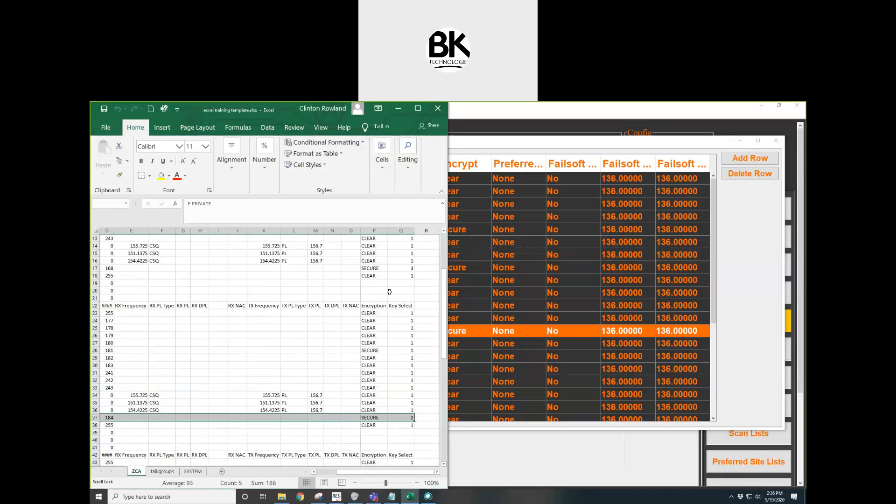
Step: Return to the RES talk group list and set F PRIVATE's encryption to Secure and its key to 2
left_click(500, 359)
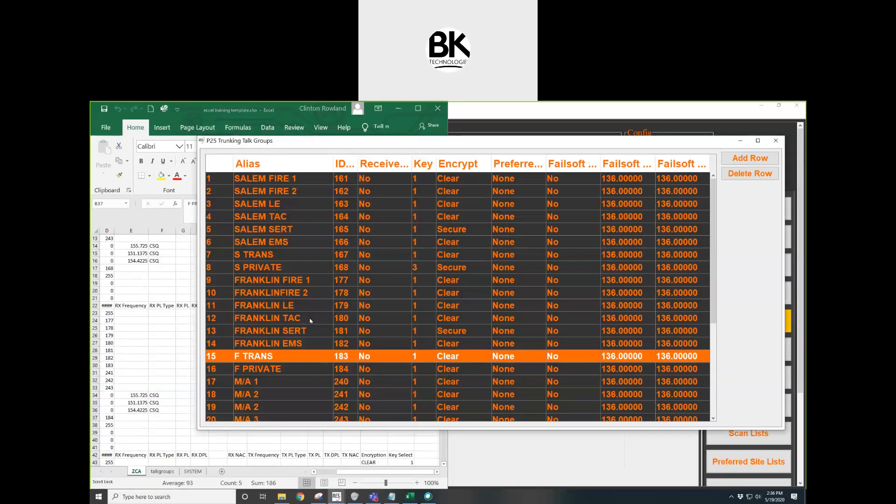
left_click(283, 370)
left_click(462, 373)
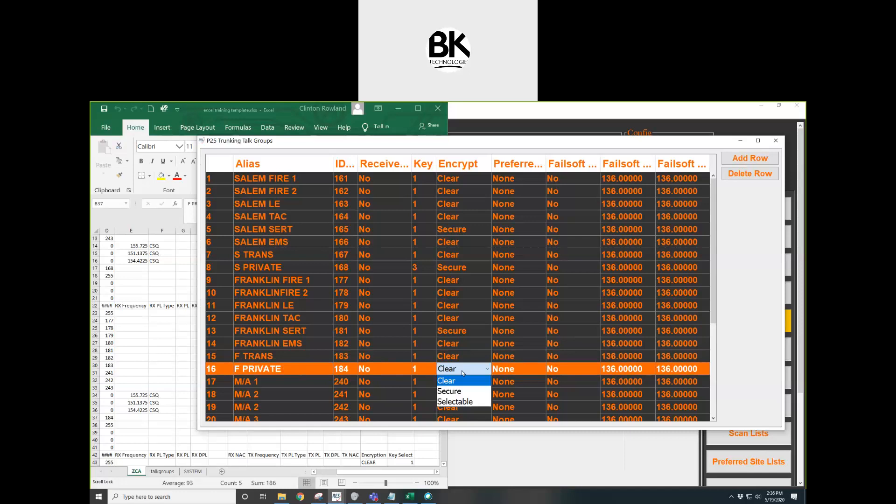
left_click(450, 387)
left_click(429, 371)
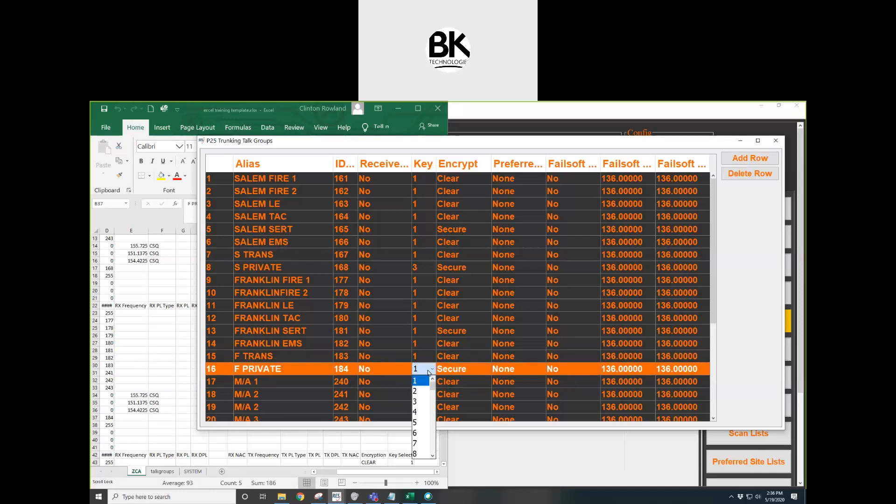
left_click(422, 391)
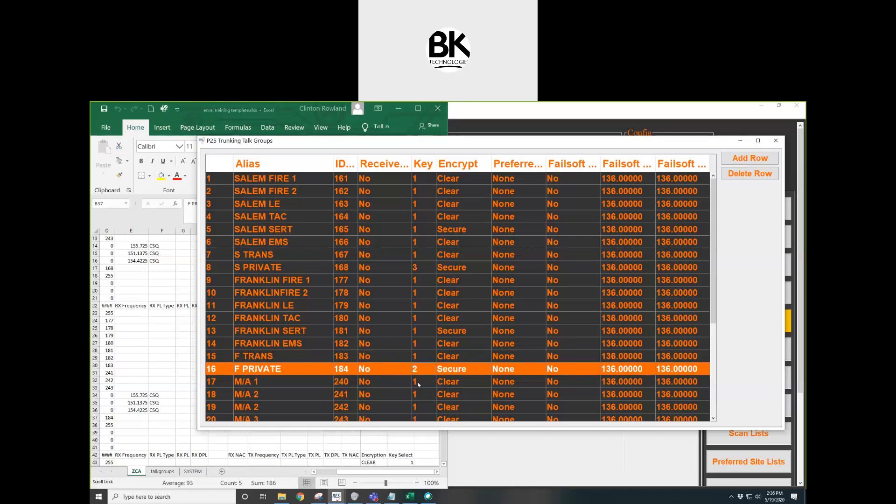
Step: Review the remaining talk groups, close their list, and check the P25 trunking sites list before closing it
scroll(419, 315, "down", 2)
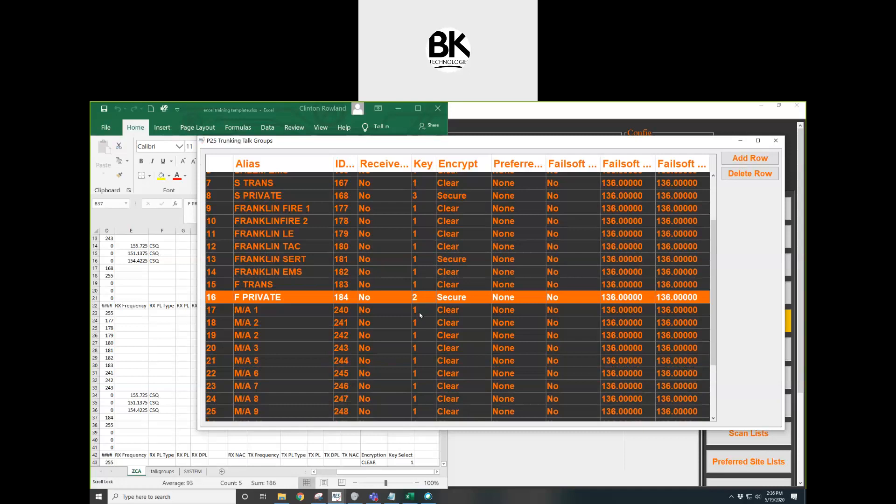
scroll(420, 316, "down", 3)
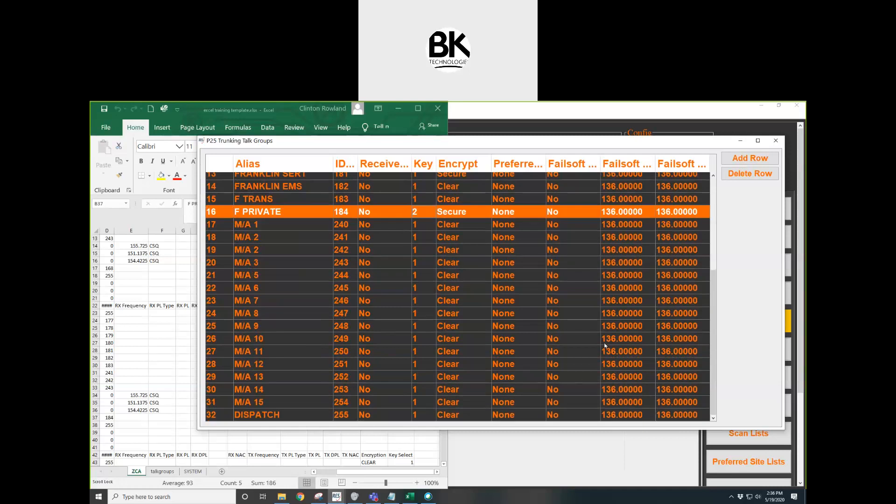
left_click(776, 141)
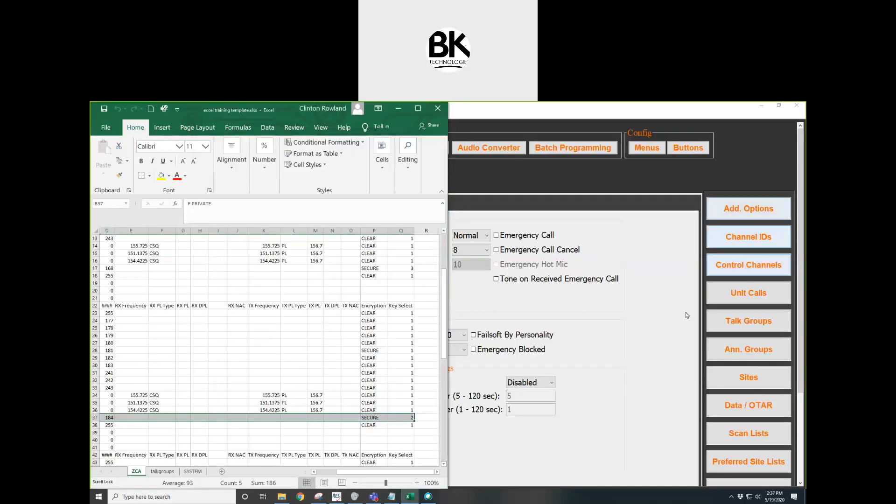
left_click(736, 382)
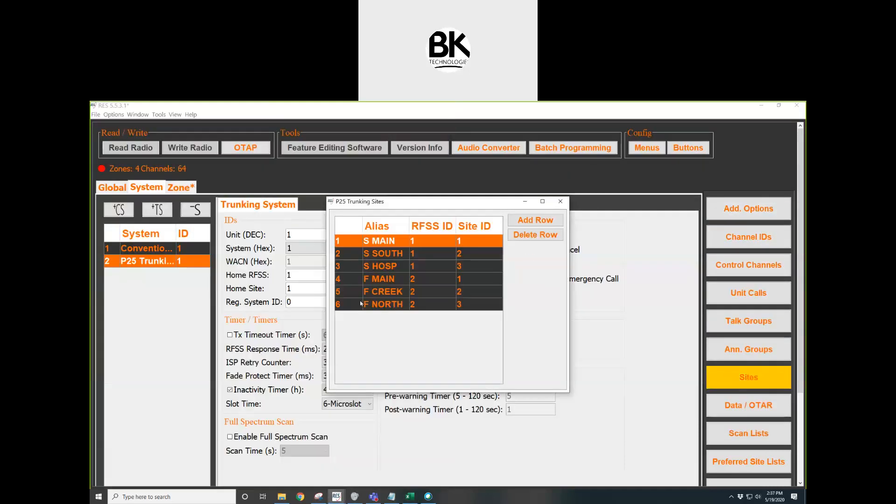
left_click(560, 201)
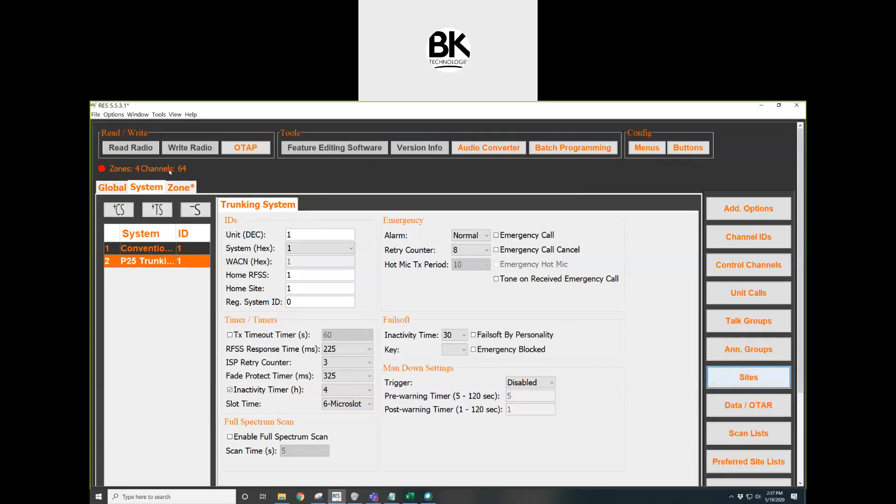
Step: Try to import the SALEM, FRANKLIN, MUTUAL AID and BACKUP zones from training.xls, leaving out Trunking List Set 2
left_click(95, 115)
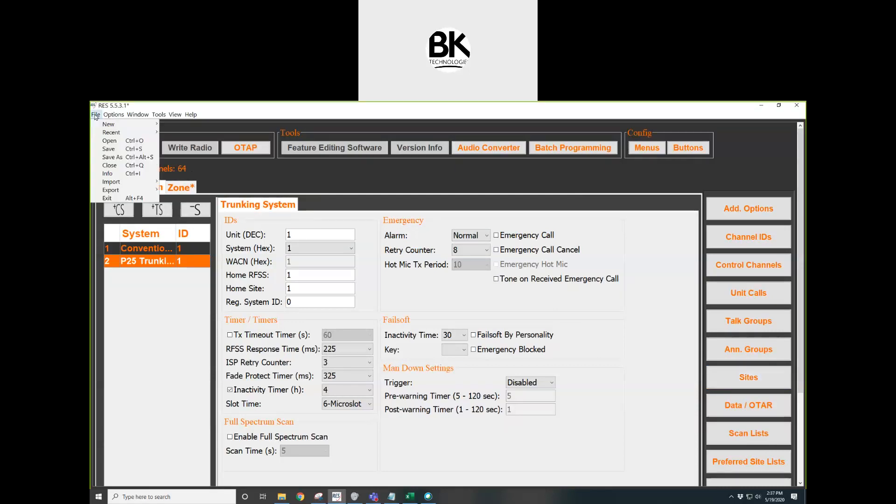
mouse_move(127, 183)
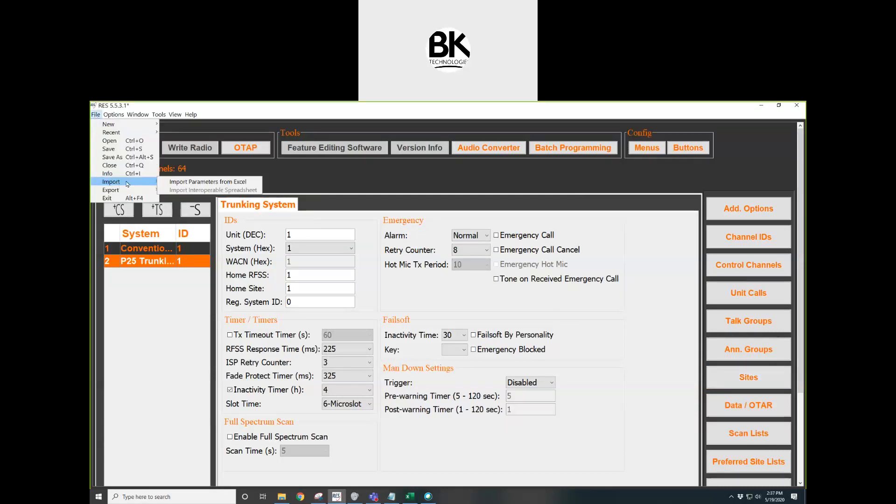
left_click(228, 184)
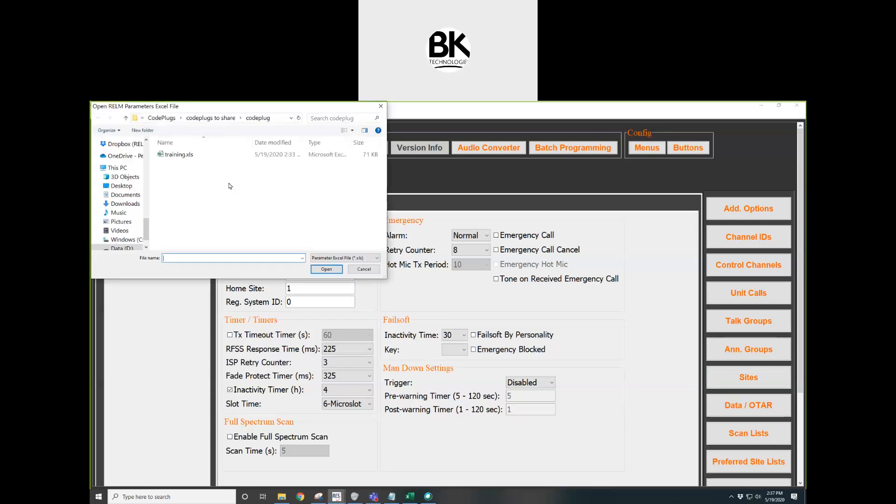
double_click(176, 156)
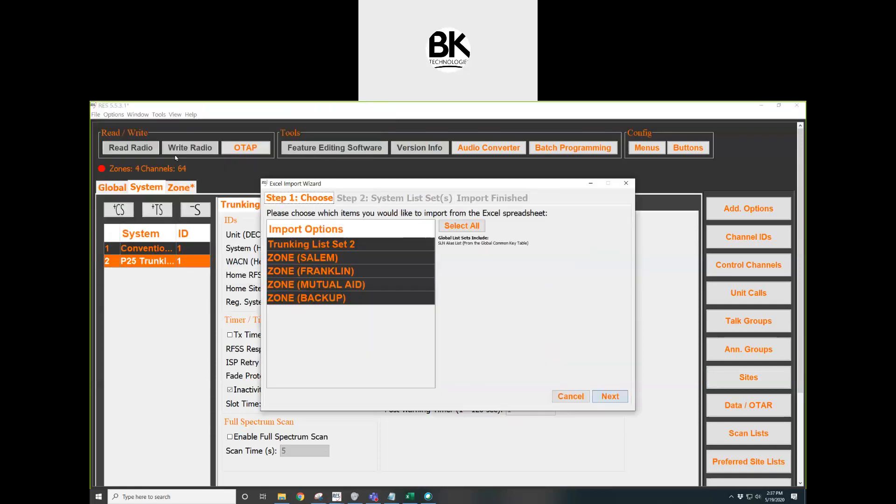
left_click(470, 228)
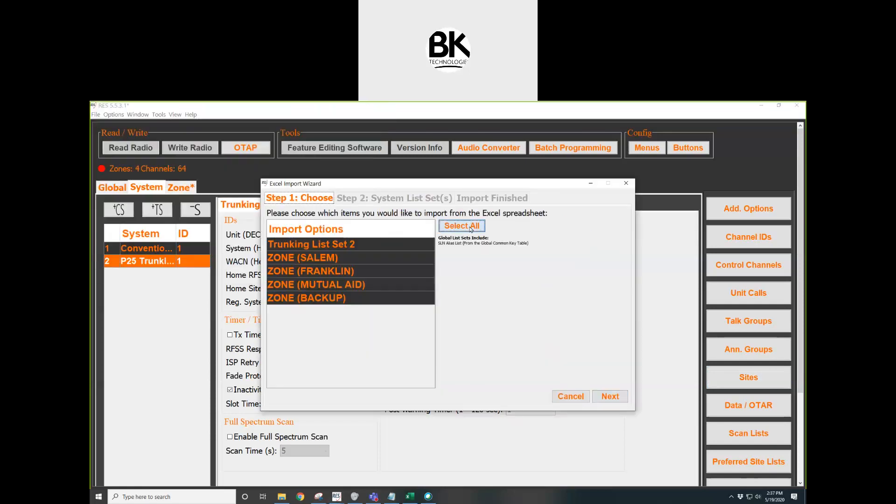
left_click(337, 244)
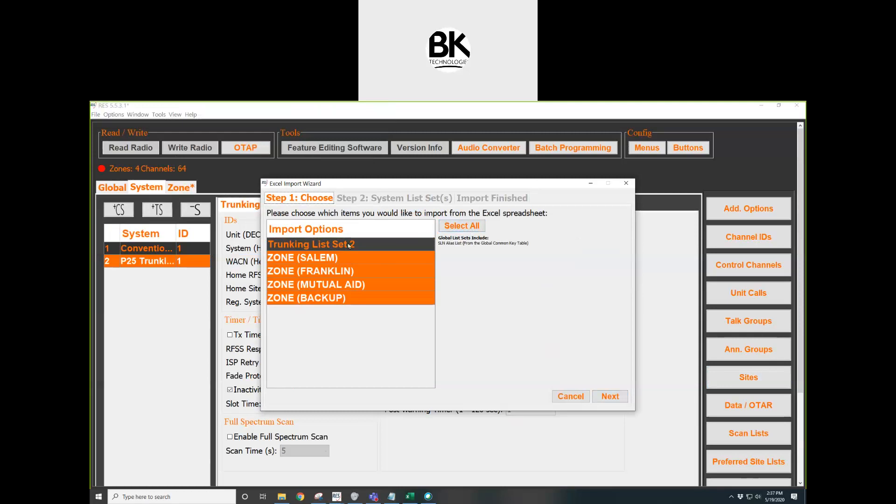
left_click(611, 397)
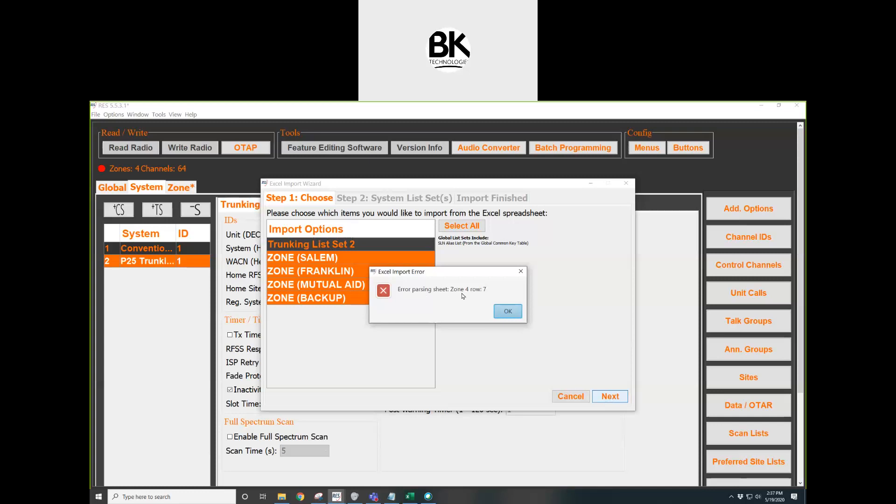
left_click(508, 312)
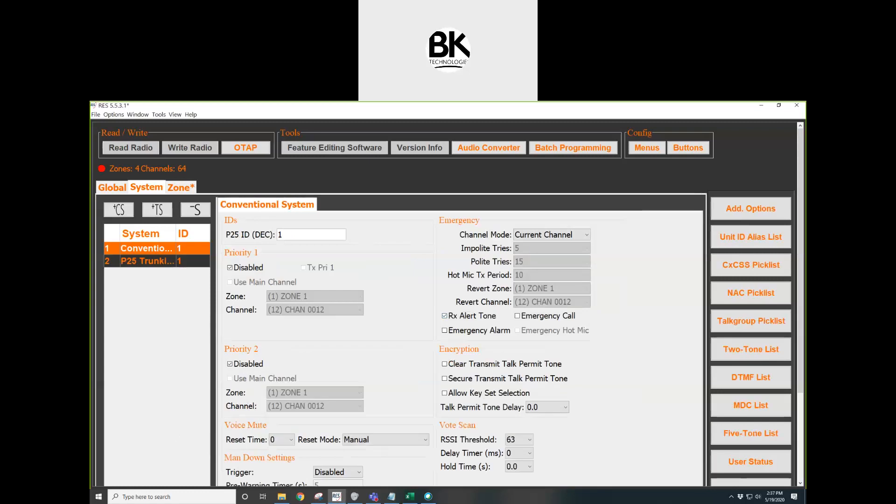
Step: Switch to Excel, move the template window aside and bring up the training.xls workbook maximized
key("alt+Tab")
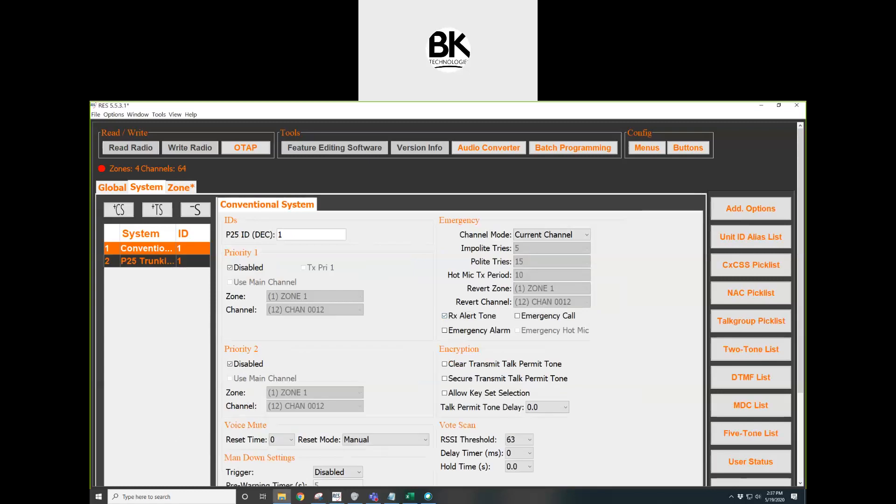
key("alt+Tab")
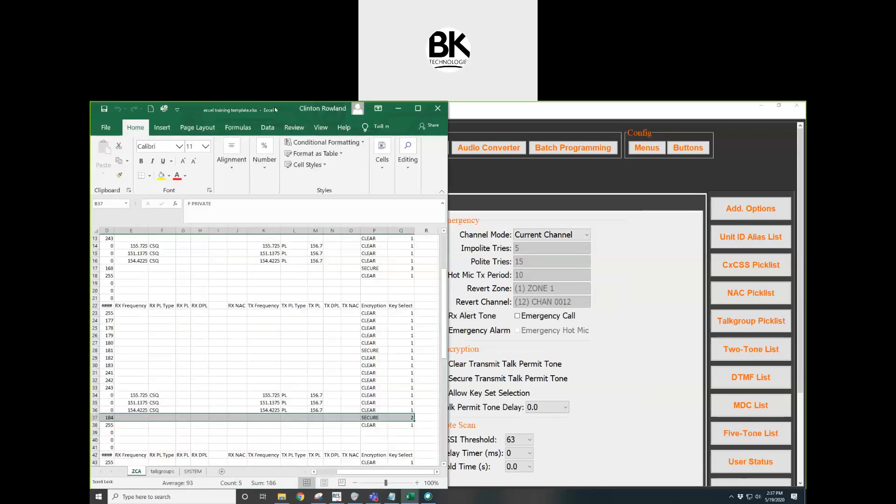
key("super+Up")
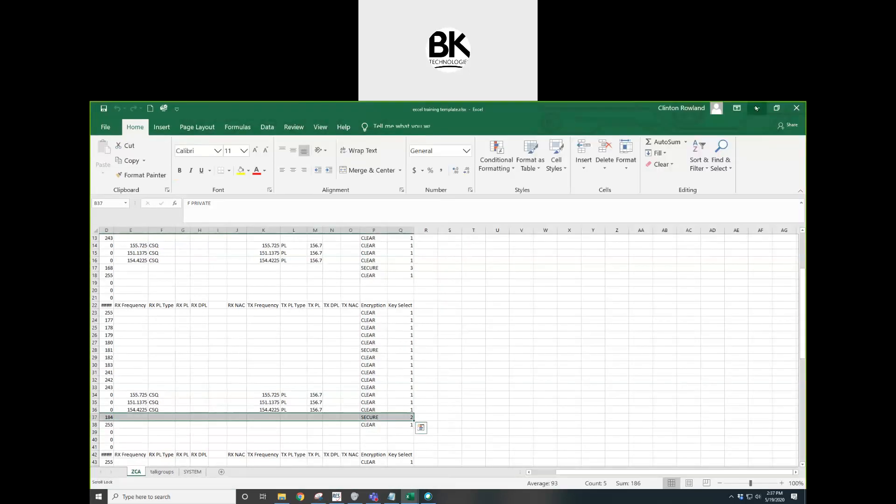
left_click(773, 112)
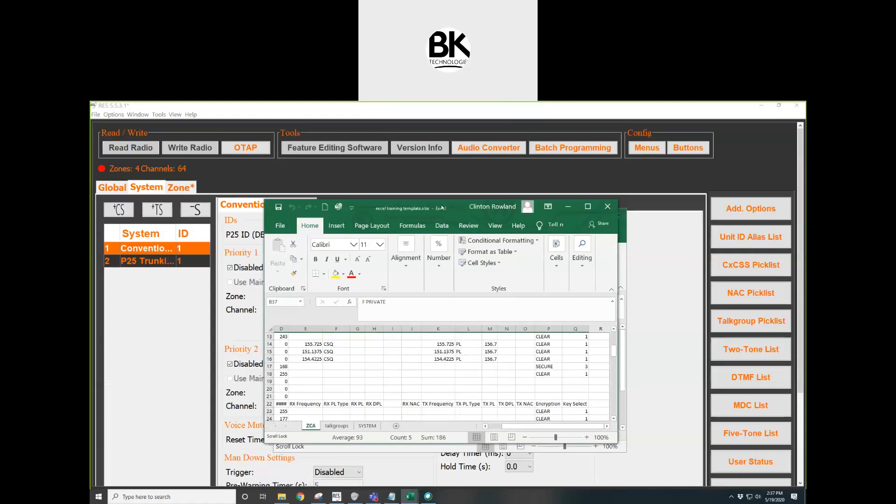
left_click_drag(457, 206, 363, 177)
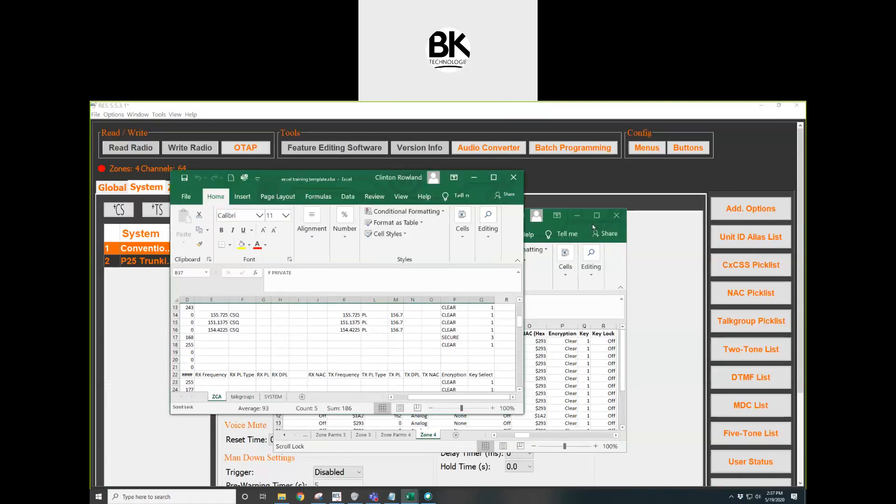
left_click(592, 224)
left_click(596, 215)
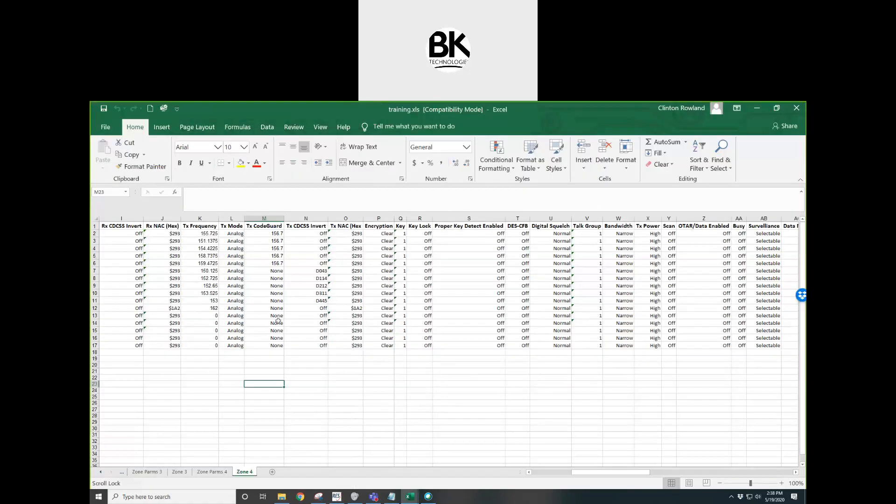
Step: Locate row 7, CO CALL, in the Zone 4 sheet and set its Rx CodeGuard to D43
left_click(95, 270)
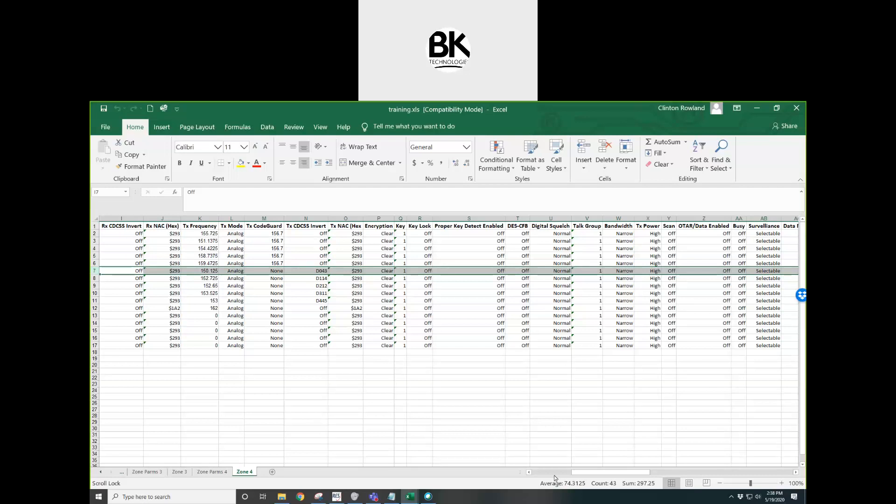
left_click(529, 472)
left_click(530, 472)
left_click(530, 472)
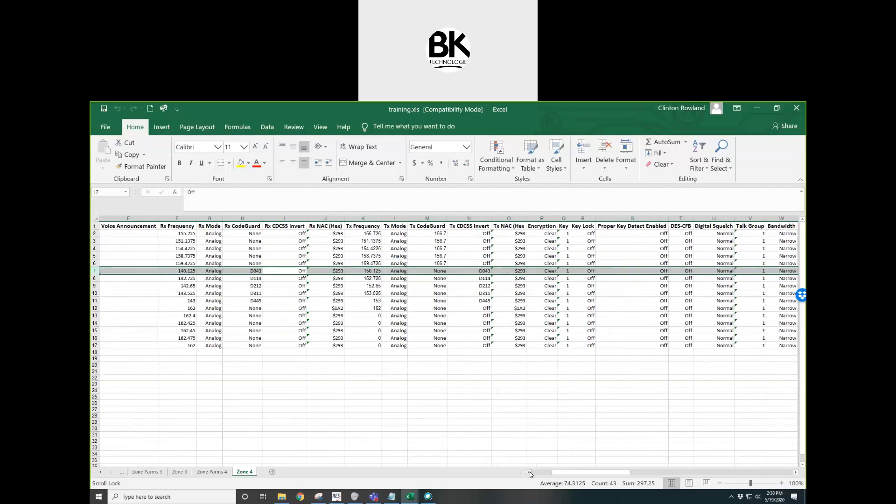
left_click(530, 472)
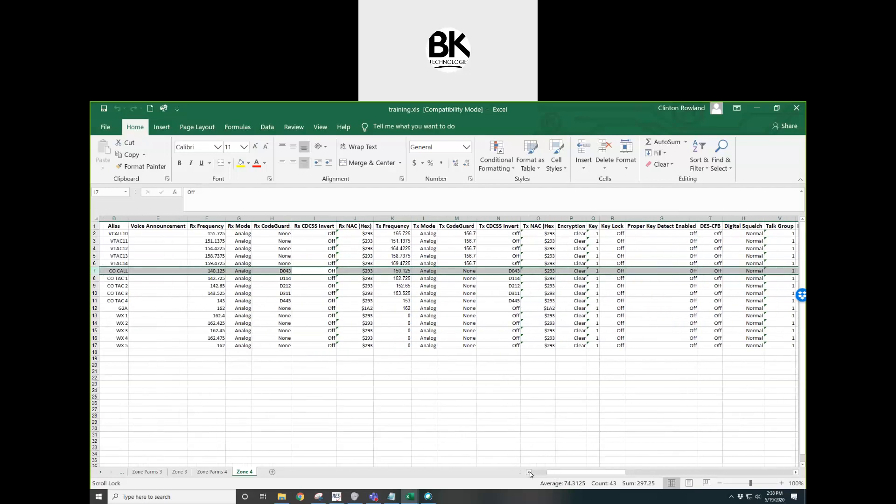
left_click(530, 473)
left_click(530, 472)
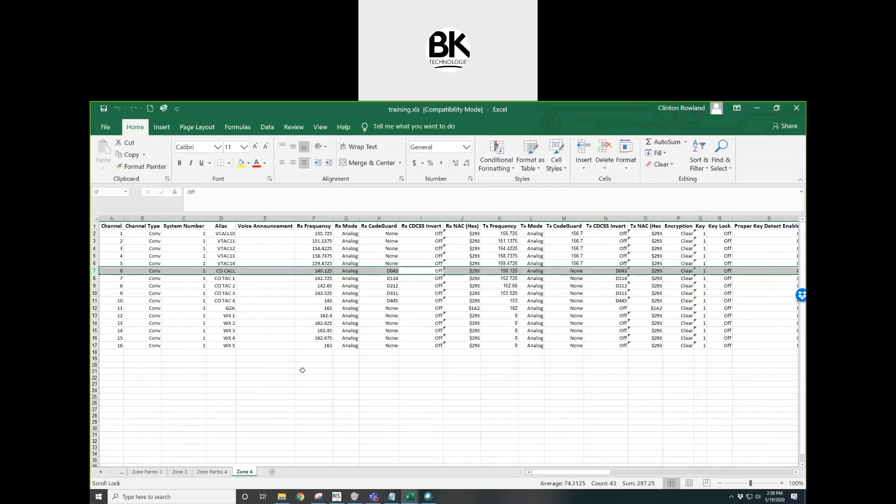
left_click(378, 270)
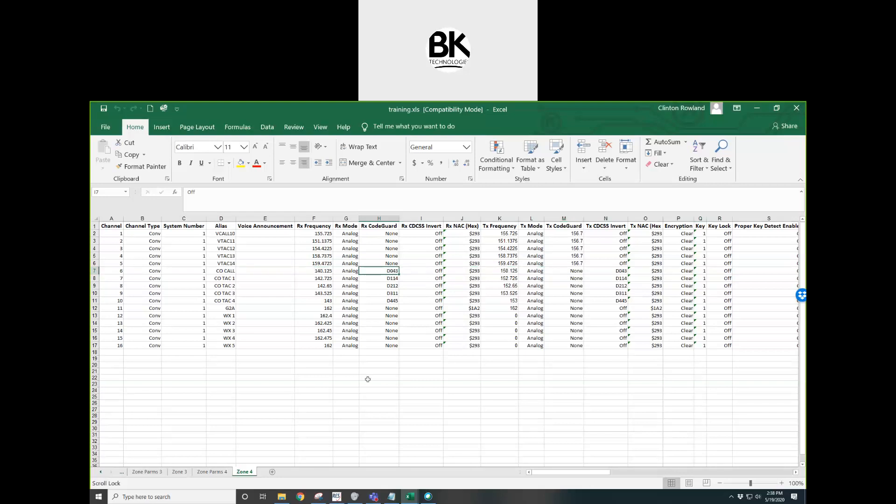
type("D43")
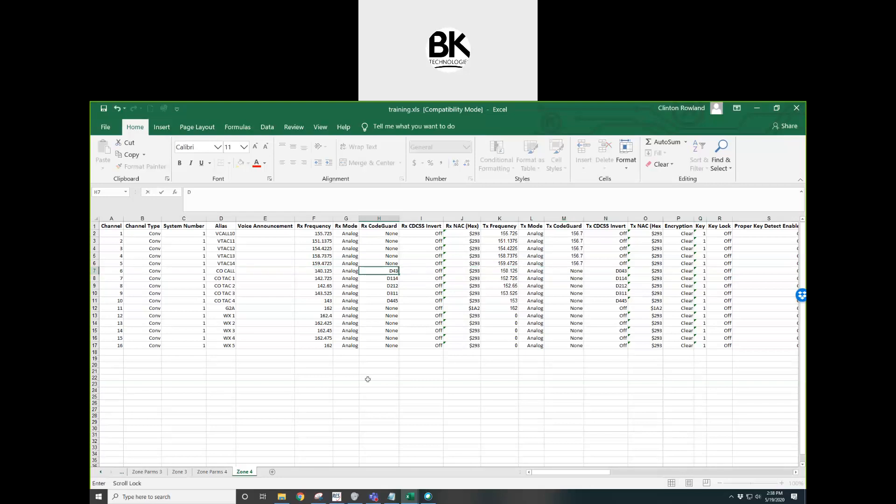
Step: Set CO CALL's Tx CDCSS Invert cell to D43, save training.xls and minimize the workbook
left_click(610, 271)
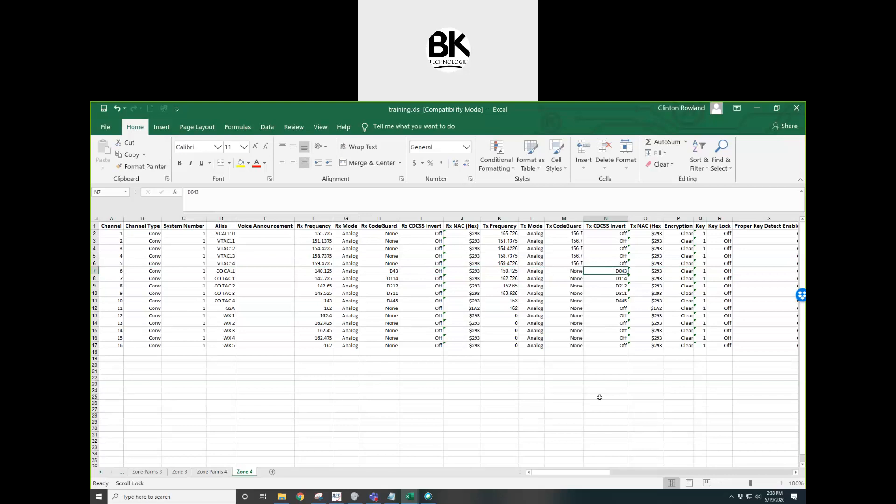
type("D43")
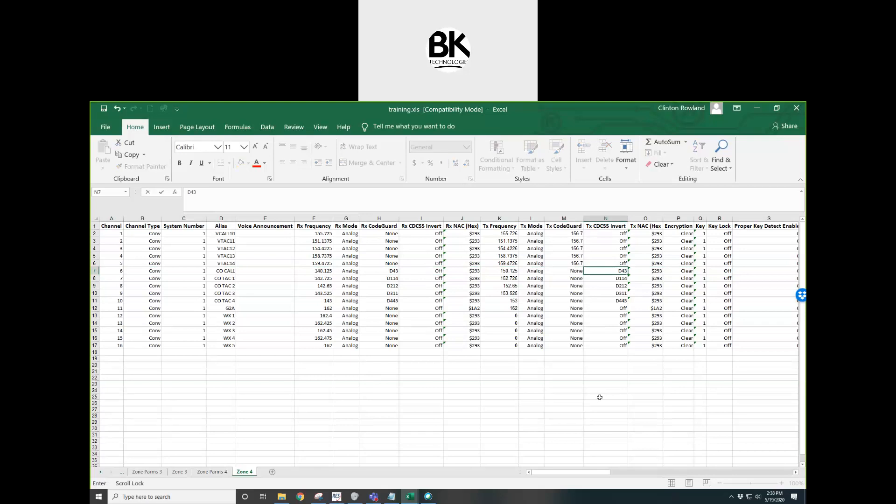
left_click(103, 109)
left_click(757, 108)
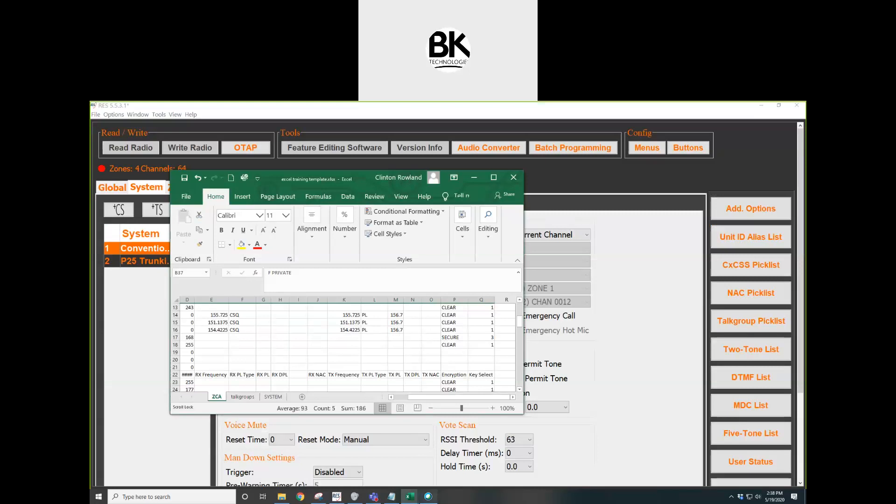
Step: Switch to RES and retry importing the SALEM, FRANKLIN, MUTUAL AID and BACKUP zones from training.xls, excluding Trunking List Set 2
mouse_move(410, 496)
left_click(593, 180)
left_click(95, 114)
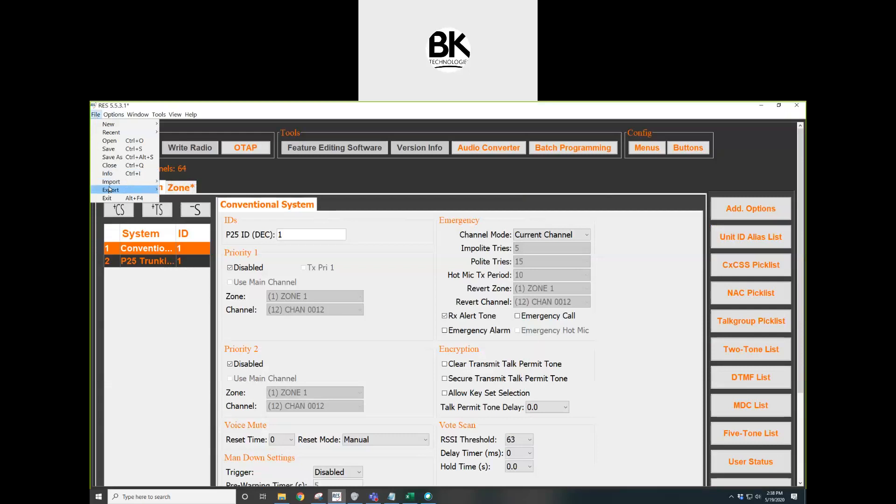
mouse_move(110, 189)
left_click(191, 186)
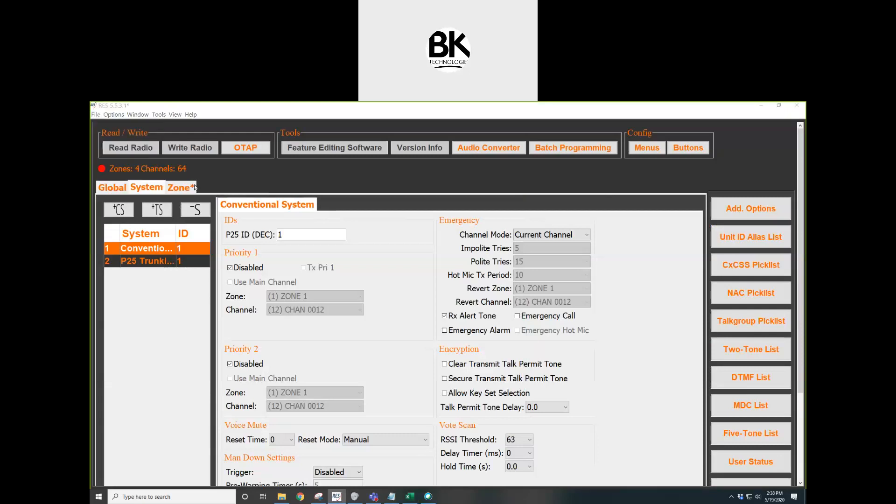
double_click(177, 158)
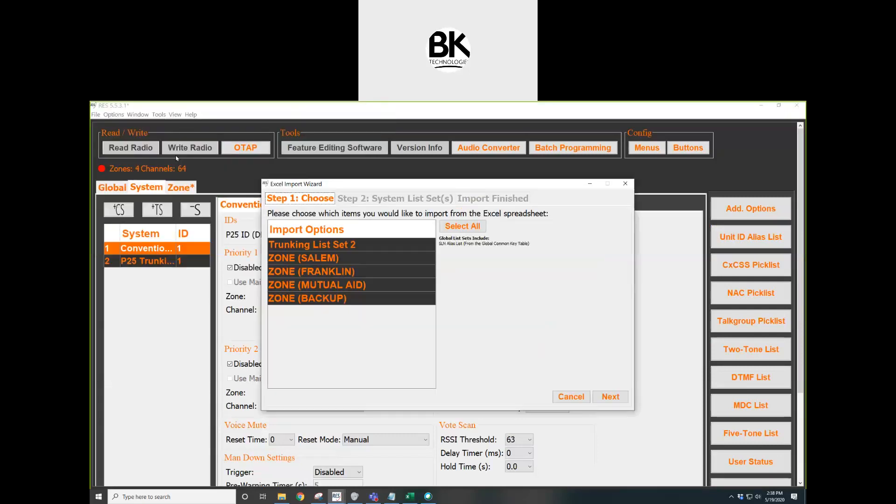
left_click(463, 225)
left_click(322, 244)
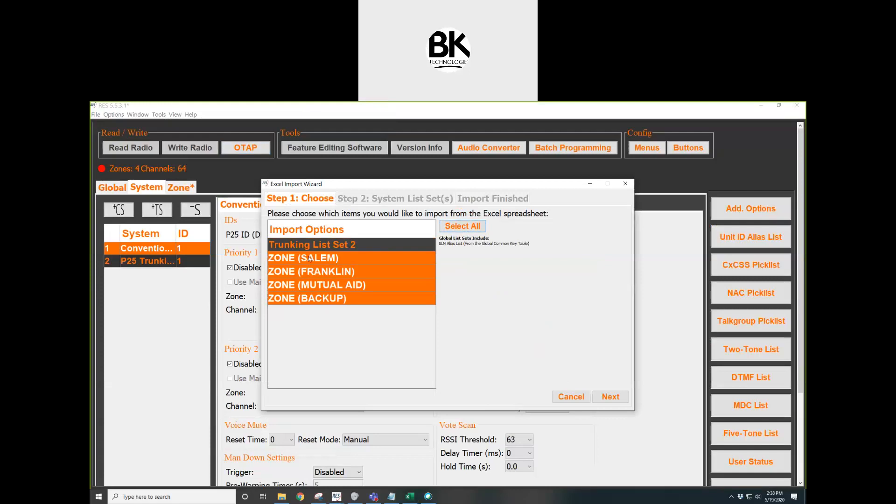
left_click(610, 398)
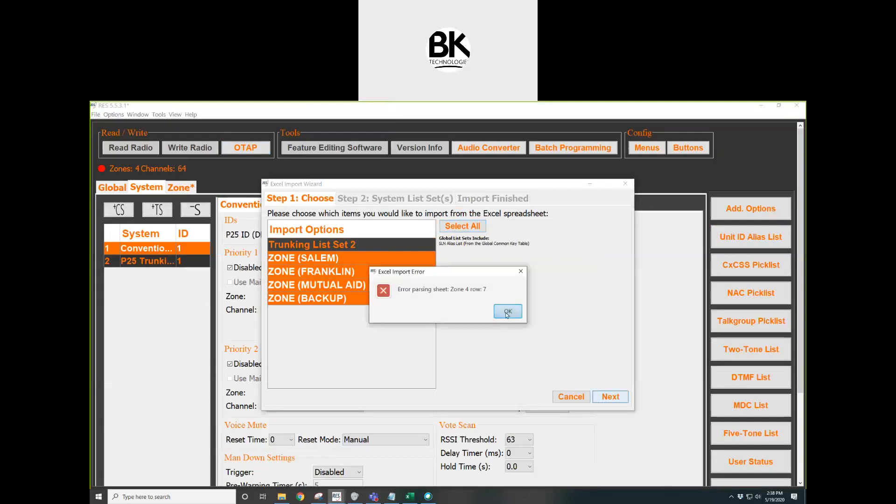
left_click(507, 312)
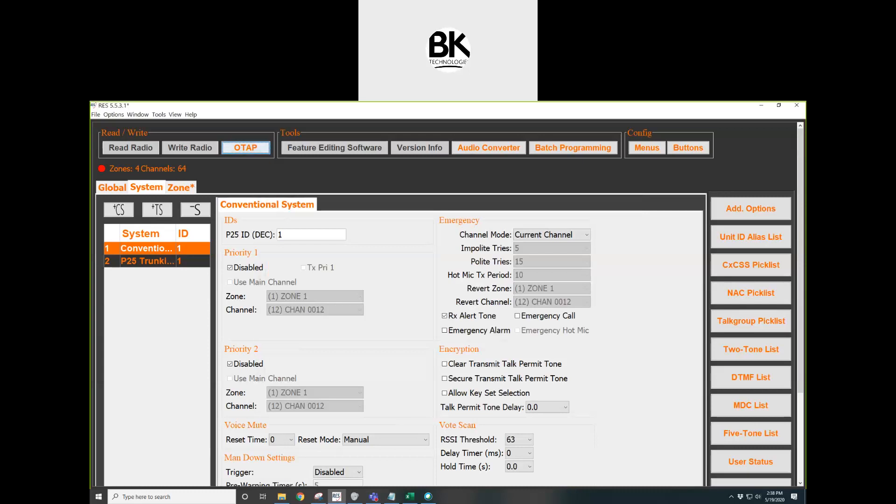
Step: Switch back to Excel and bring up the Zone 4 sheet of training.xls
left_click(282, 497)
left_click(409, 496)
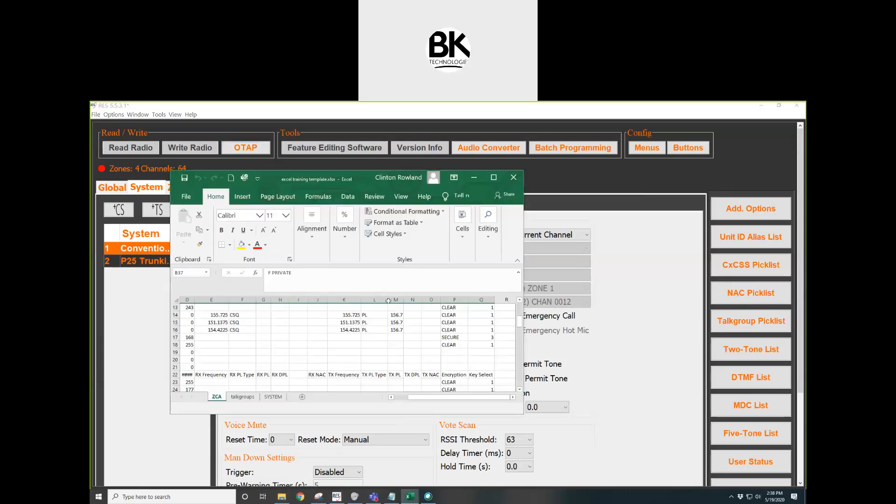
left_click(503, 186)
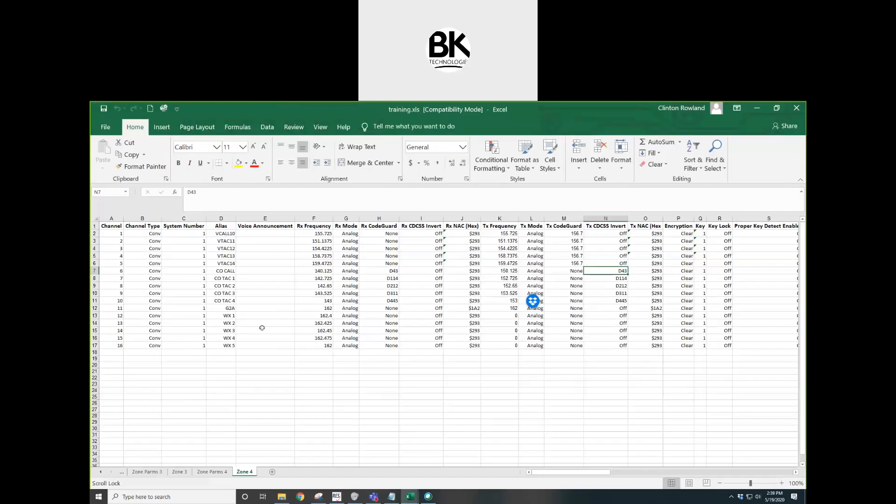
left_click(378, 272)
Step: Copy None from VTAC14's Rx CodeGuard into the Rx CodeGuard cells of CO CALL through CO TAC 4
left_click(379, 262)
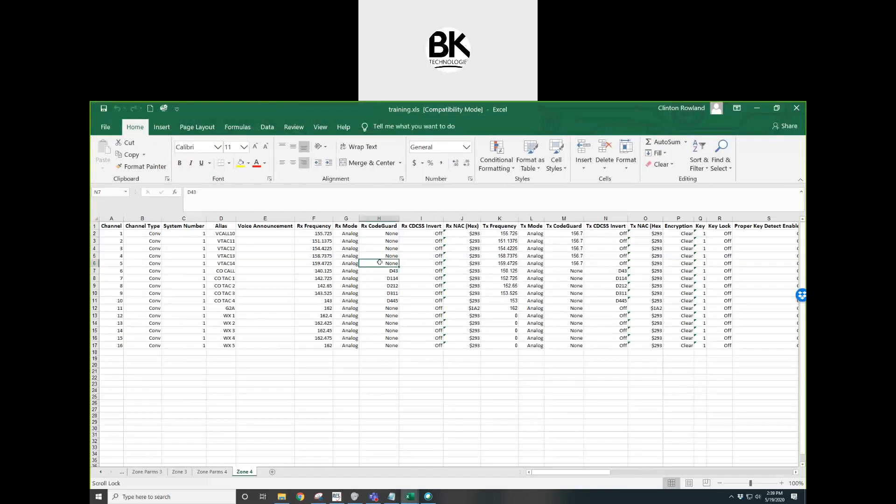
key("ctrl+c")
left_click(378, 271)
key("ctrl+v")
left_click(377, 279)
key("ctrl+v")
left_click(377, 286)
key("ctrl+v")
left_click(377, 293)
key("ctrl+v")
left_click(376, 301)
key("ctrl+v")
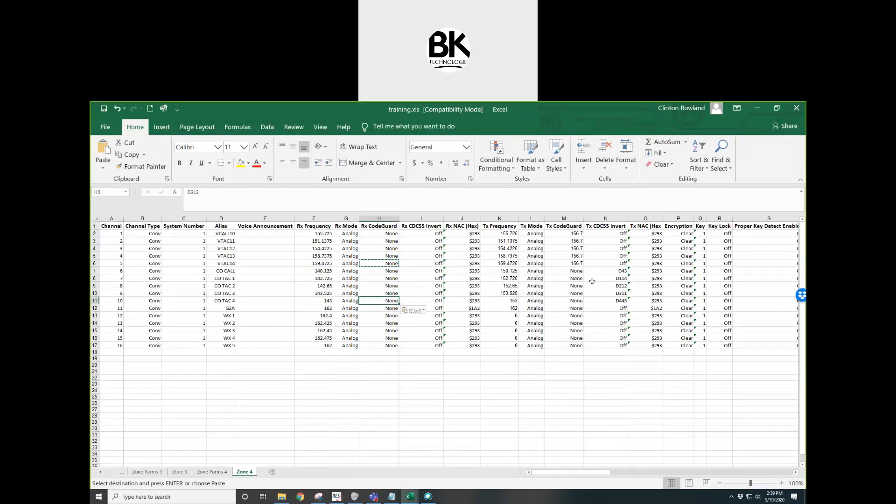
Step: Paste None into the Tx CDCSS Invert cells of CO CALL through CO TAC 4
left_click(603, 271)
key("ctrl+v")
left_click(605, 278)
key("ctrl+v")
left_click(606, 286)
key("ctrl+v")
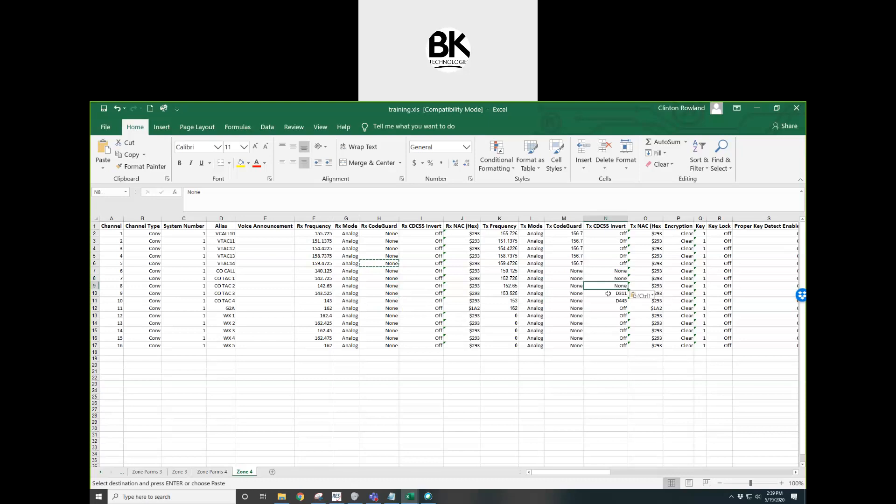
left_click(608, 293)
key("ctrl+v")
left_click(607, 301)
key("ctrl+v")
left_click(613, 398)
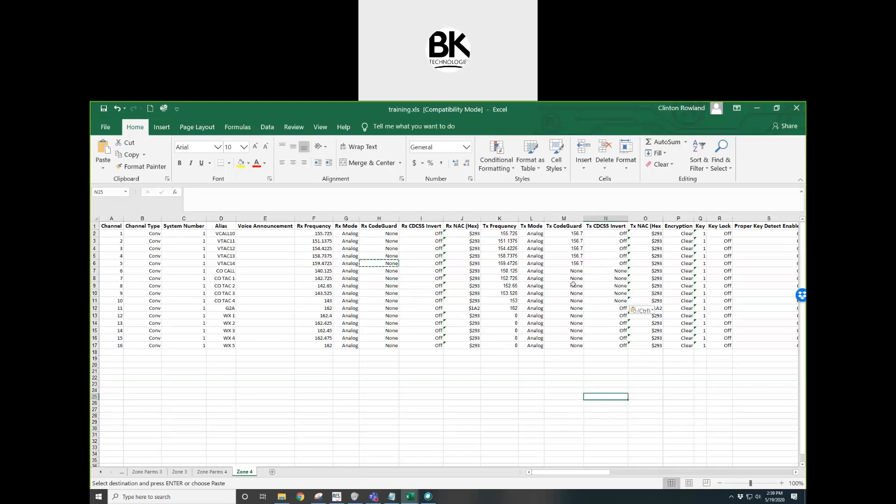
Step: Undo all the None entries pasted into the Rx CodeGuard and Tx CDCSS Invert columns
key("ctrl+z")
key("ctrl+z")
key("ctrl+z")
key("ctrl+z")
key("ctrl+z")
key("ctrl+z")
key("ctrl+z")
key("ctrl+z")
key("ctrl+z")
key("ctrl+z")
key("ctrl+z")
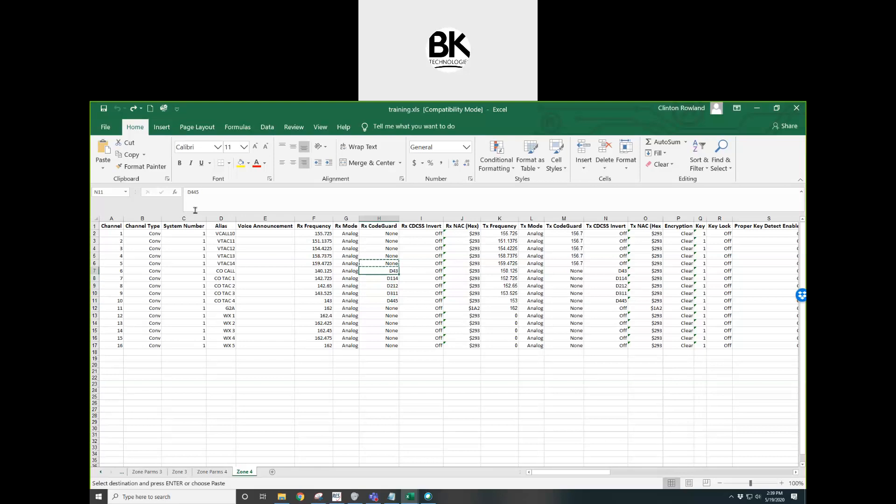
Step: Set CO CALL's Rx CodeGuard and Tx CDCSS Invert cells to D043
left_click(195, 211)
type("0")
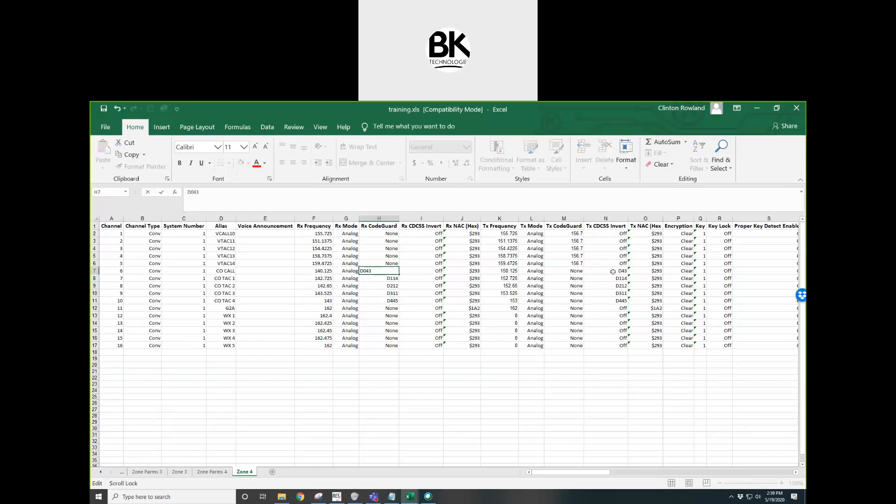
left_click(613, 272)
left_click(199, 203)
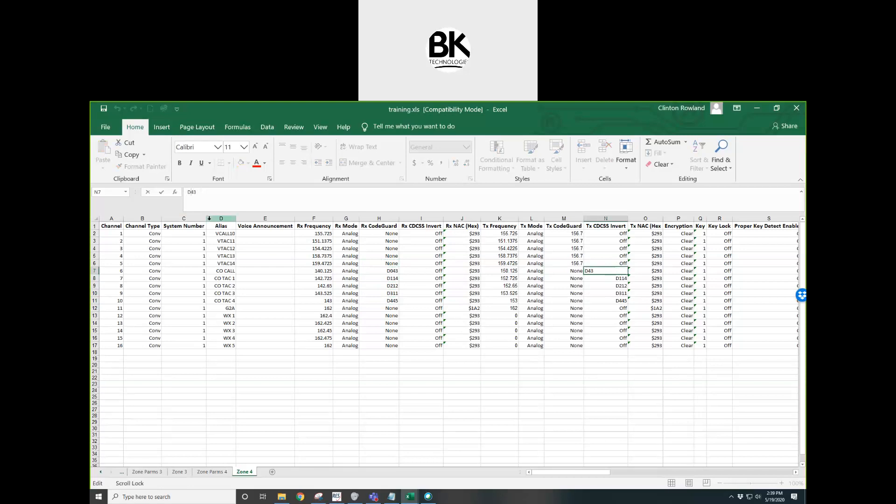
type("0")
key("Return")
Step: Copy the Tx CDCSS Invert codes of CO CALL through CO TAC 4 into their Tx CodeGuard cells as values only
left_click_drag(604, 270, 605, 300)
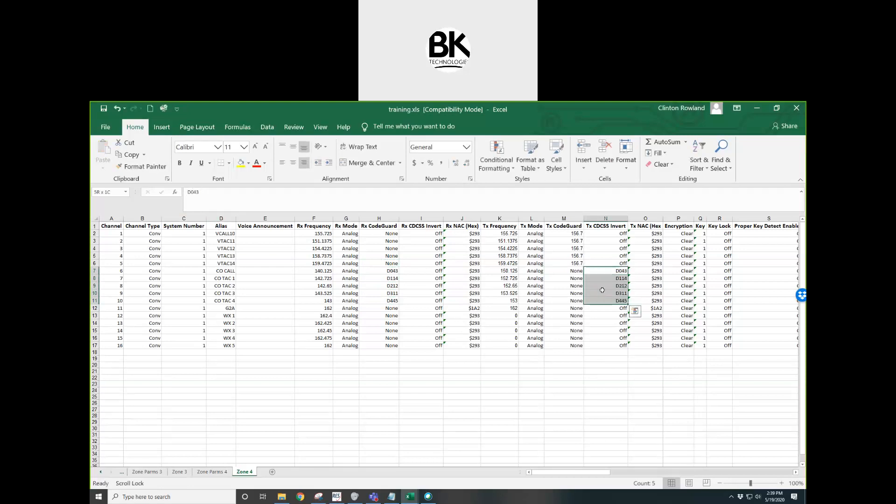
key("ctrl+c")
left_click(564, 271)
right_click(564, 275)
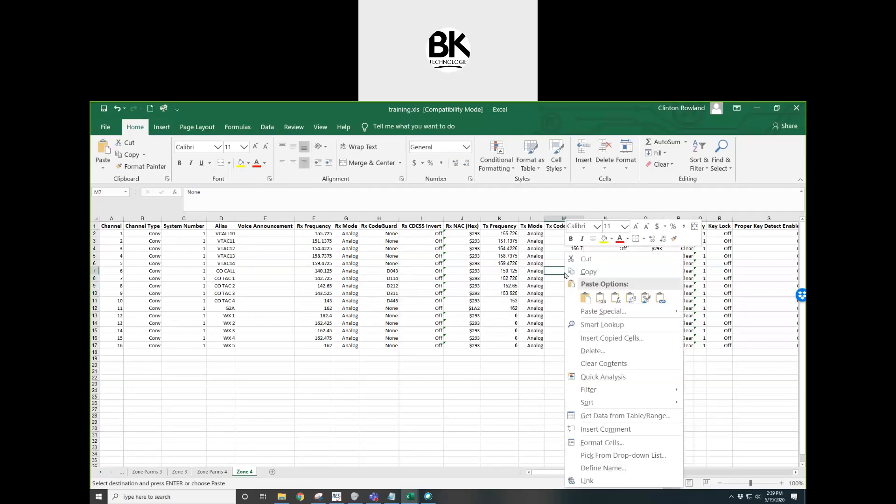
left_click(600, 297)
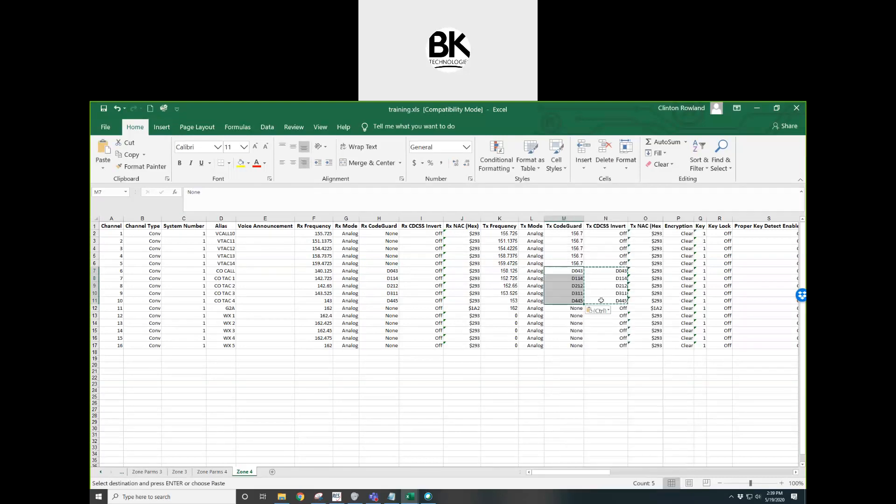
Step: Fill Off from VTAC14's Tx CDCSS Invert cell down through CO TAC 4
left_click(612, 263)
left_click_drag(626, 270, 625, 302)
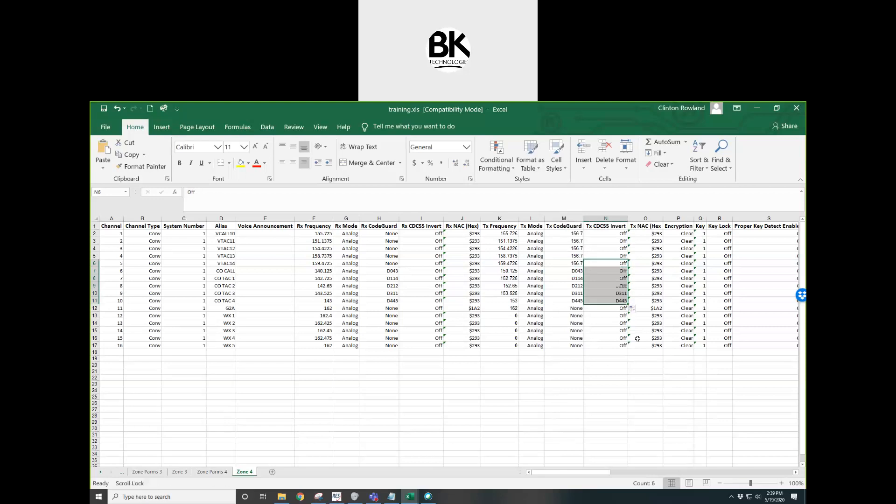
left_click(595, 409)
Step: Save and close training.xls, and switch back to RES
left_click(103, 109)
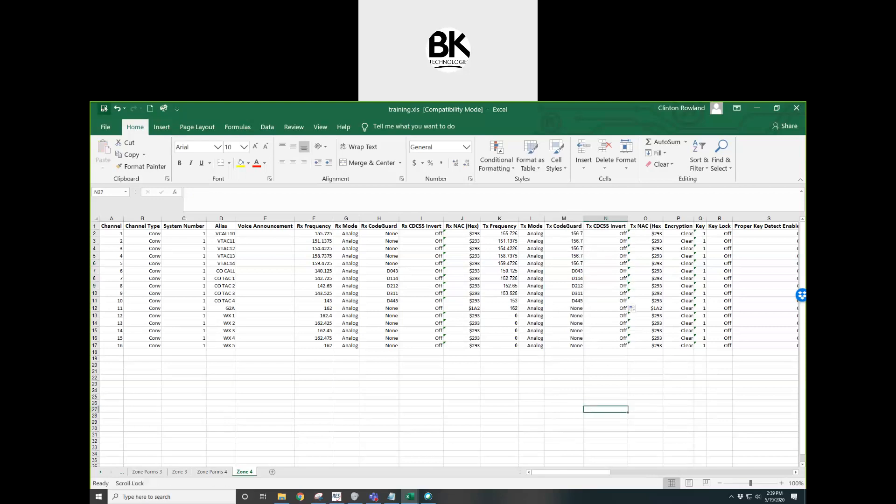
left_click(795, 110)
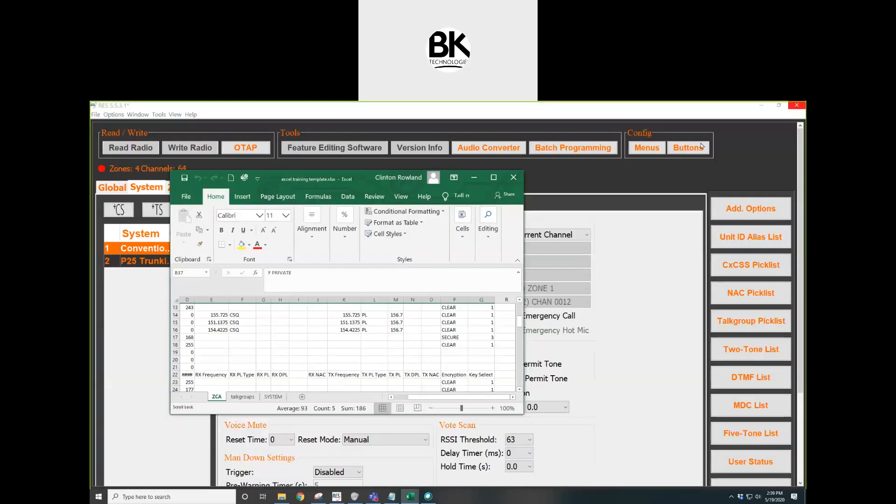
left_click(559, 190)
Step: Import the SALEM, FRANKLIN, MUTUAL AID and BACKUP zones from the corrected training.xls without Trunking List Set 2, and finish the import wizard
left_click(95, 114)
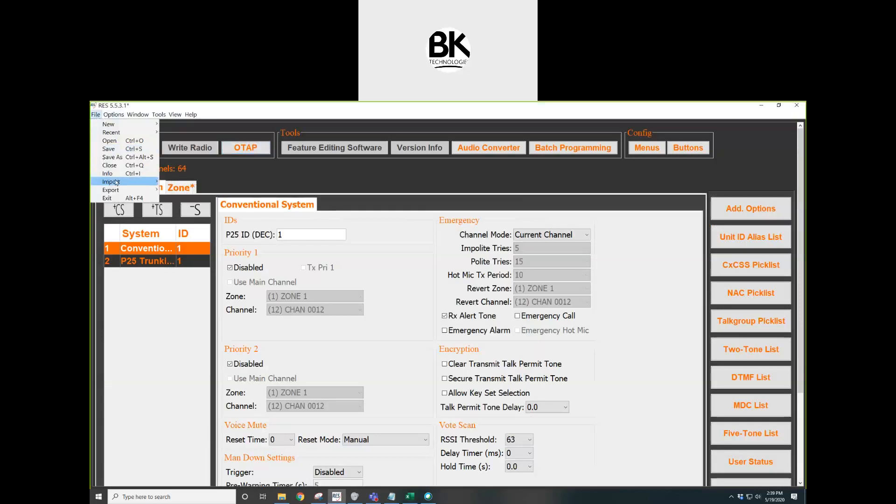
left_click(174, 181)
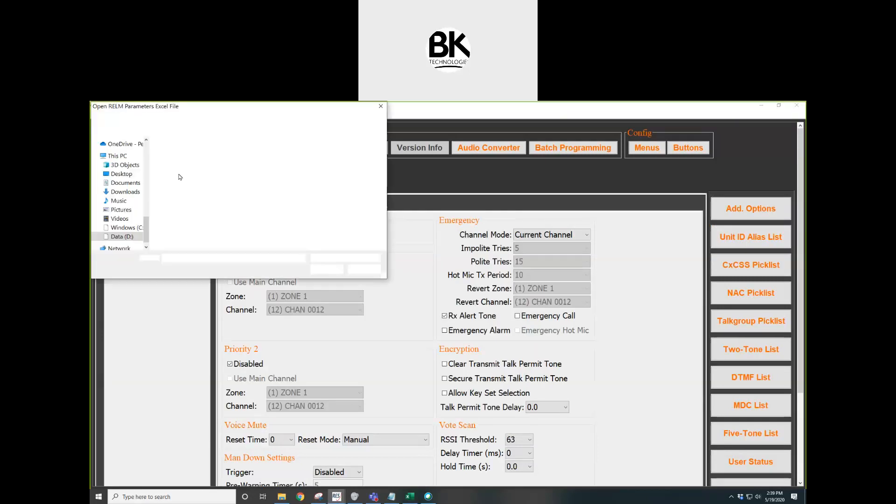
double_click(176, 156)
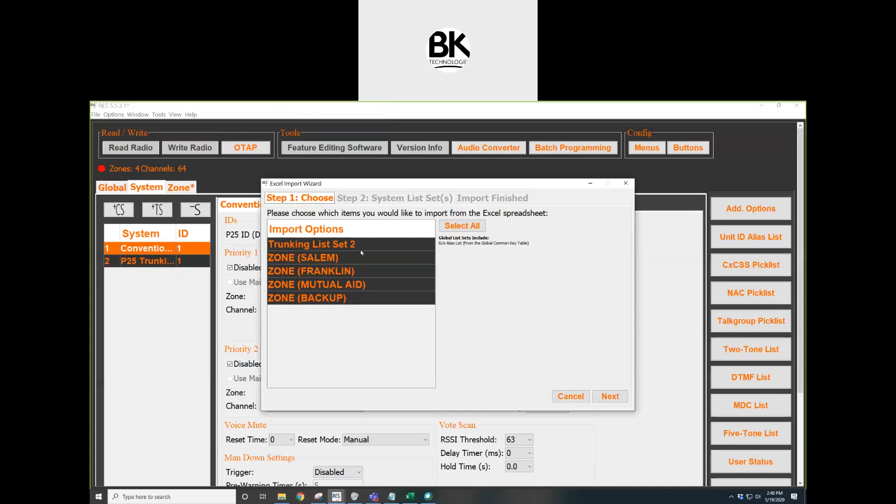
left_click(460, 227)
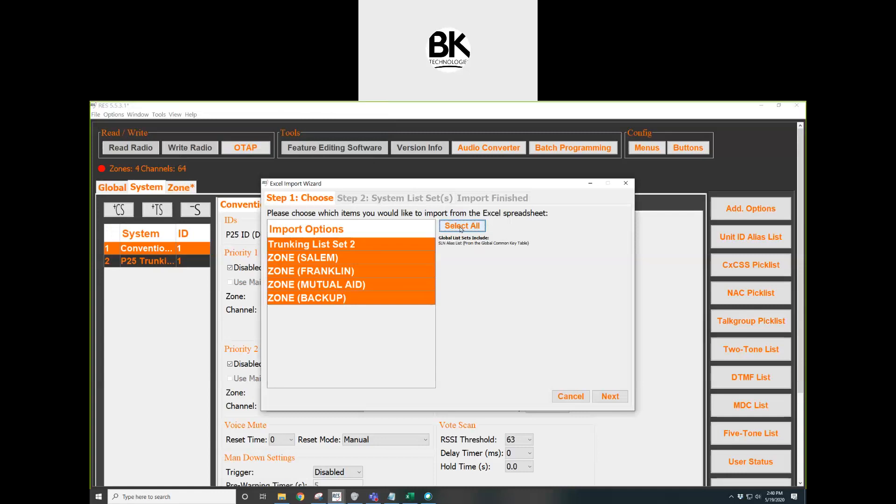
left_click(408, 244, "ctrl")
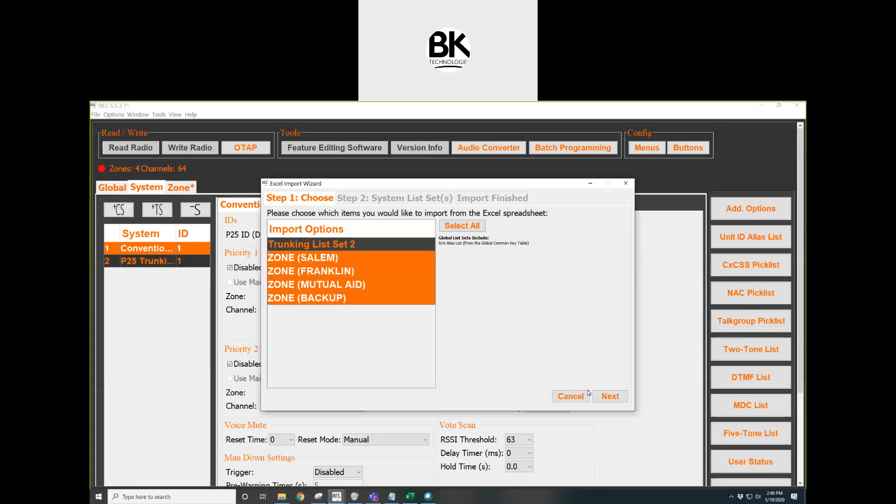
left_click(614, 396)
left_click(614, 396)
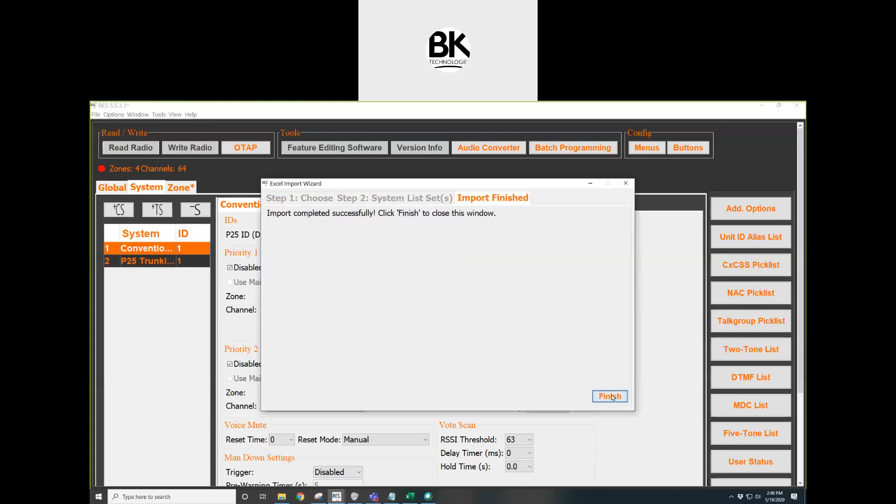
left_click(609, 396)
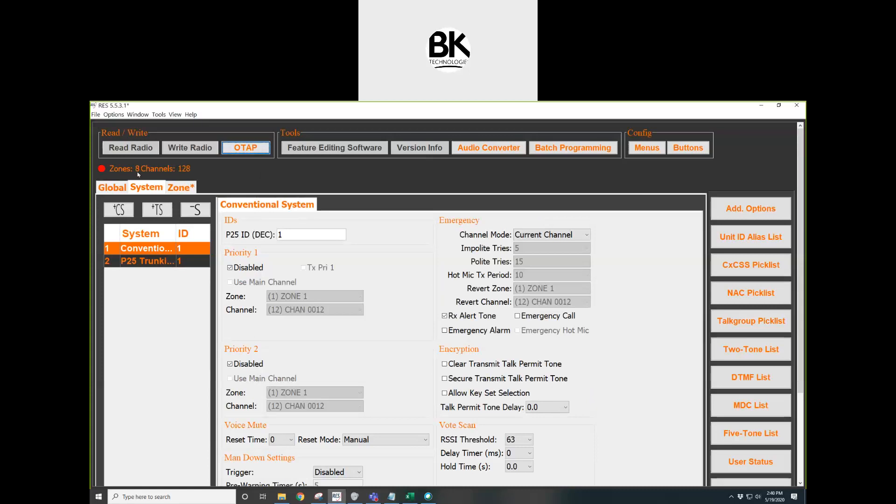
Step: Delete the placeholder zones ZONE 1, ZONE 2, ZONE 3 and ZONE 4 from the zone list
left_click(191, 187)
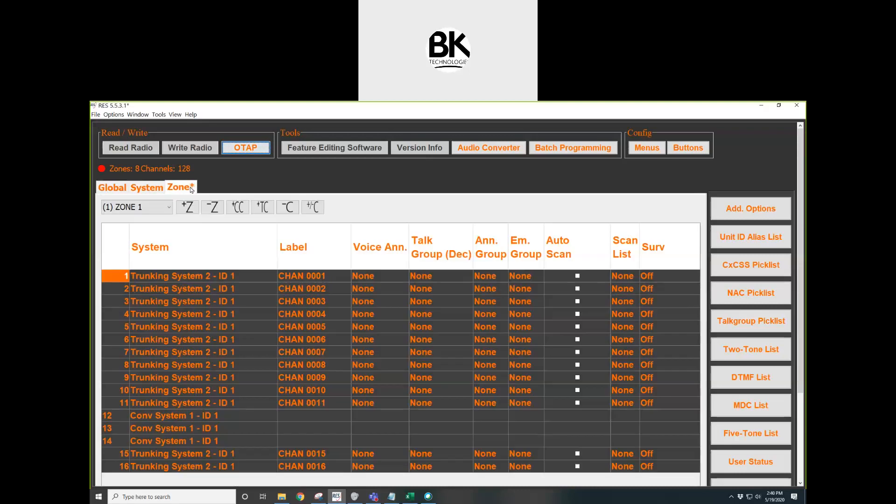
left_click(169, 208)
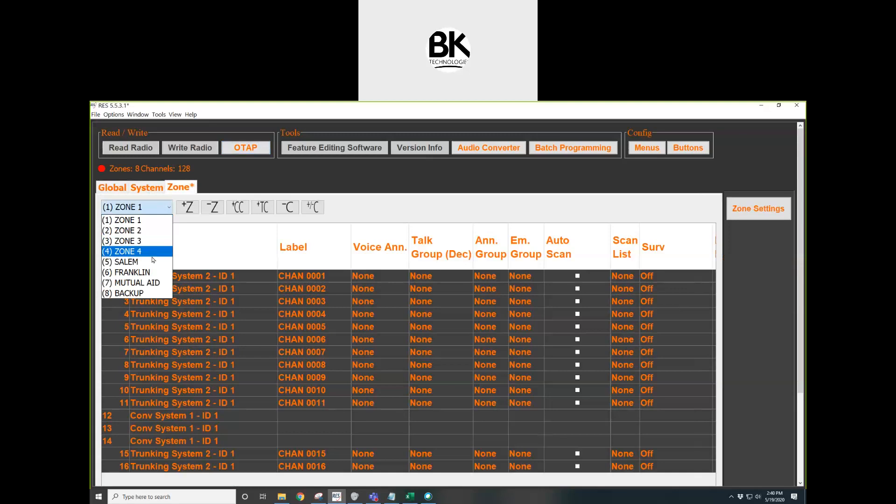
left_click(149, 221)
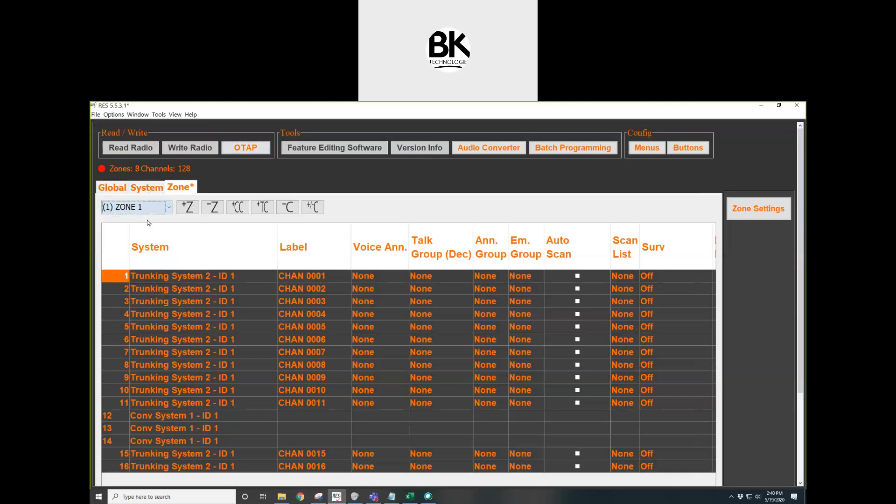
left_click(211, 208)
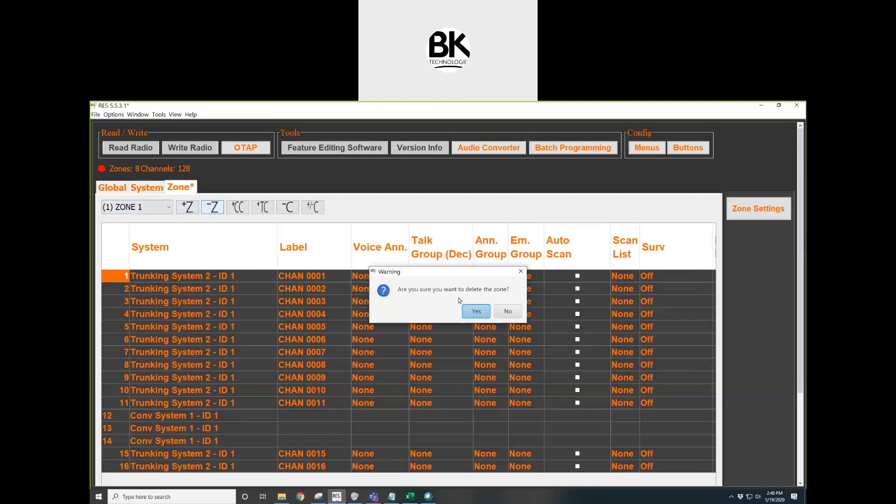
left_click(474, 311)
left_click(212, 208)
left_click(474, 312)
left_click(212, 209)
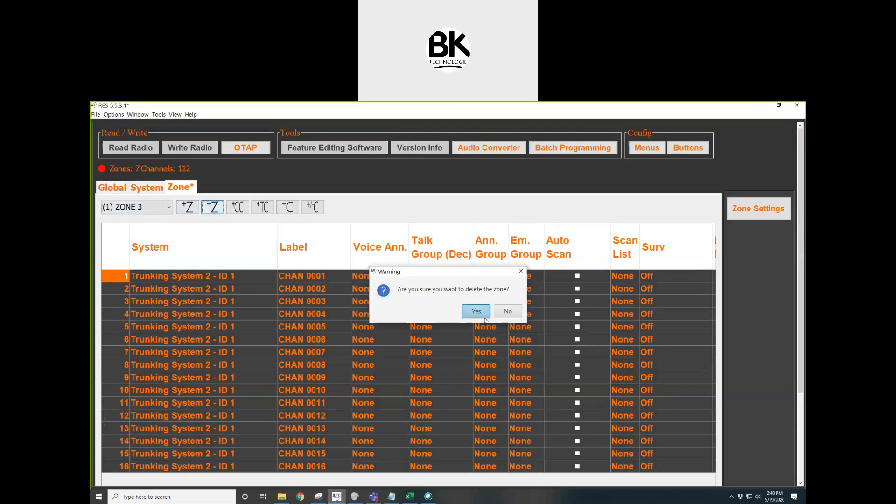
left_click(474, 312)
left_click(212, 208)
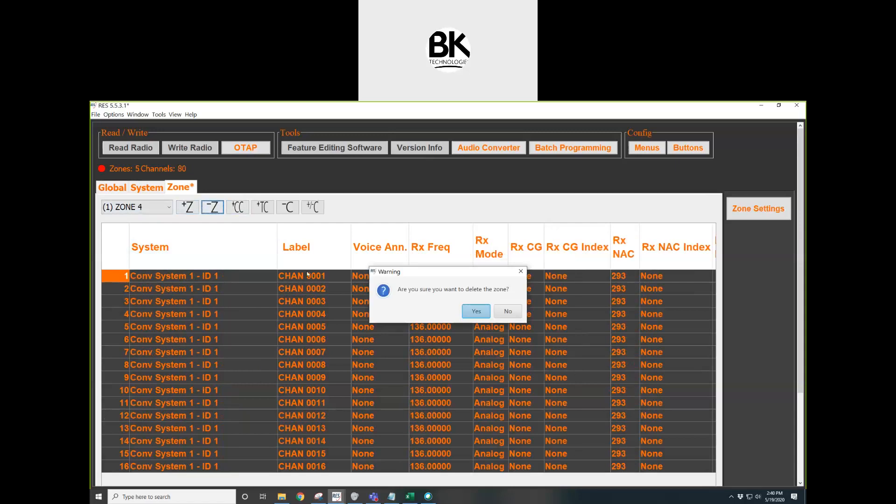
left_click(473, 312)
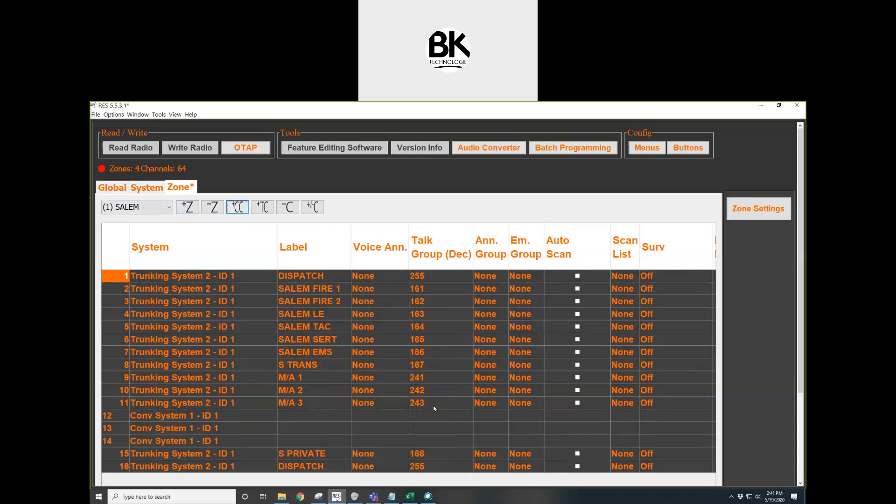
Step: Check the receive and transmit settings of conventional channels VCALL10, VTAC11 and VTAC12 in the SALEM zone
left_click(113, 416)
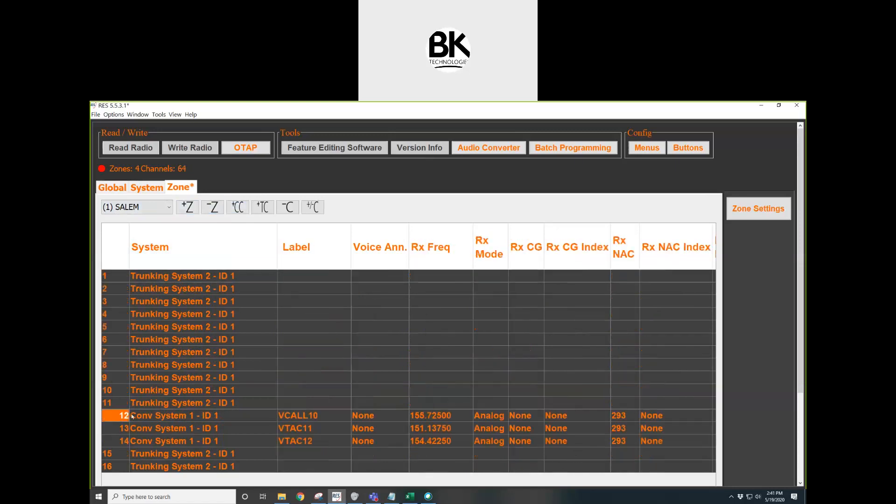
scroll(395, 411, "right", 5)
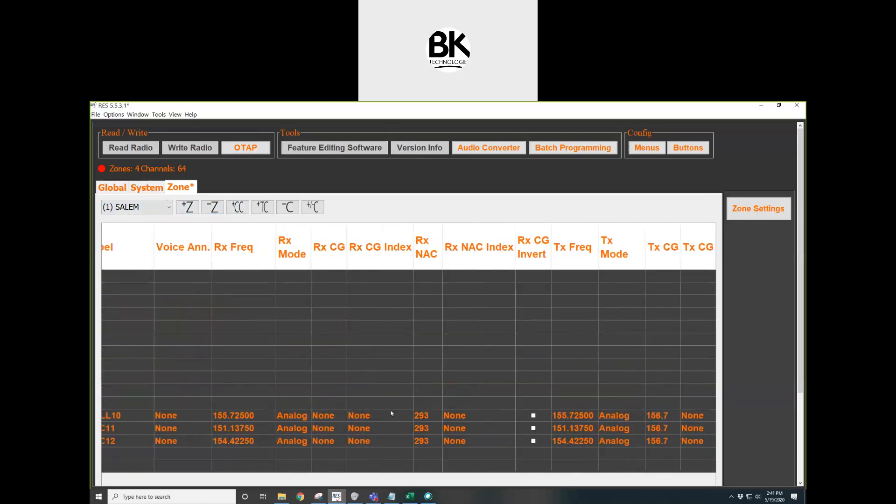
scroll(391, 413, "right", 2)
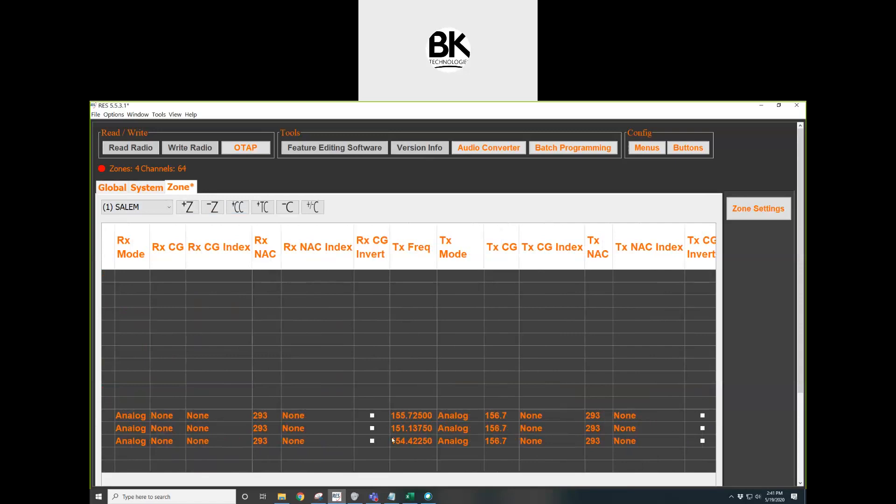
scroll(378, 417, "left", 3)
scroll(159, 428, "left", 3)
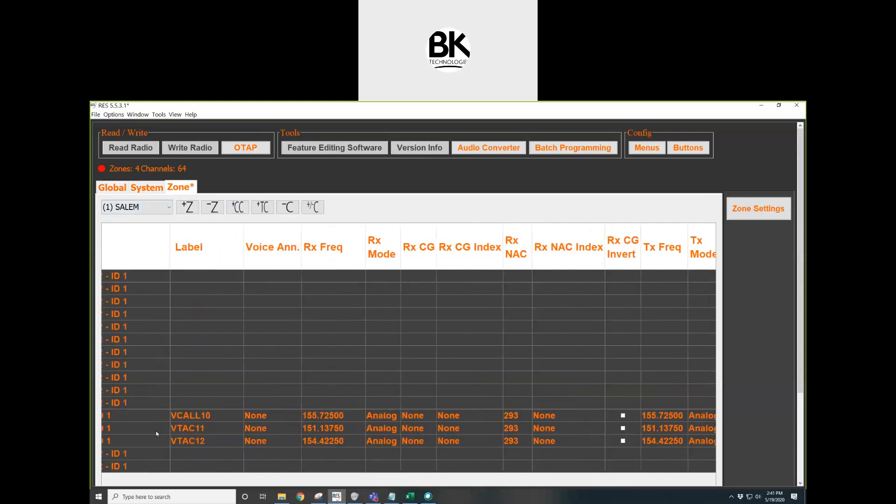
Step: Check the trunked and conventional channels of the FRANKLIN zone, and display the MUTUAL AID zone
left_click(152, 208)
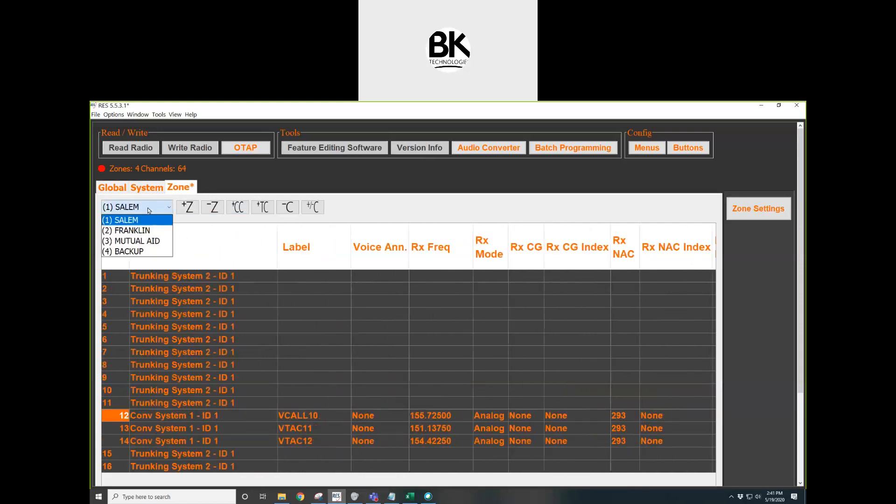
left_click(154, 230)
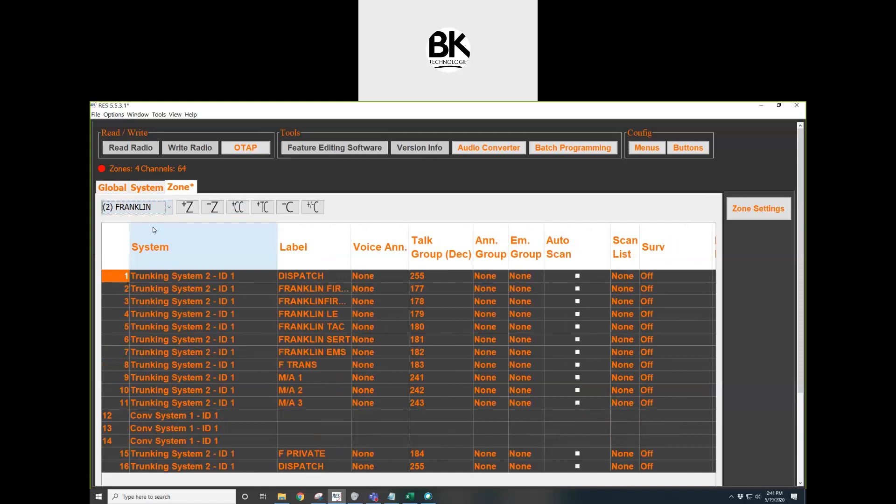
left_click(112, 416)
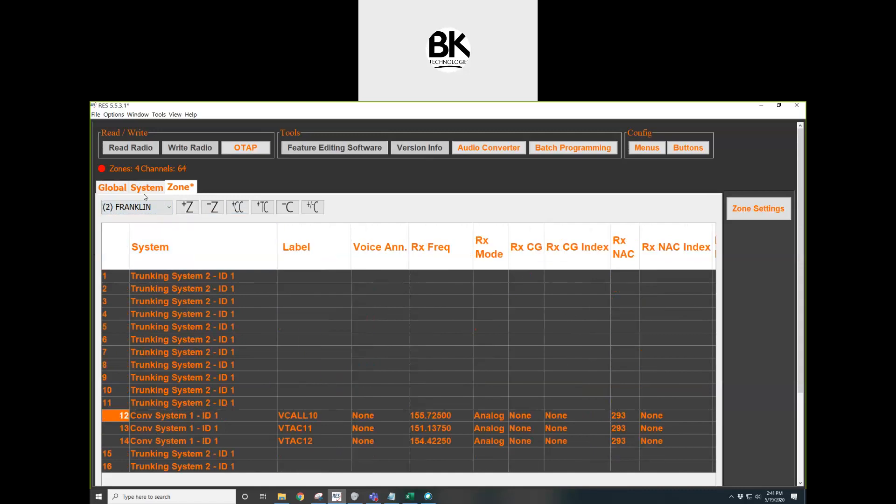
left_click(150, 208)
left_click(143, 230)
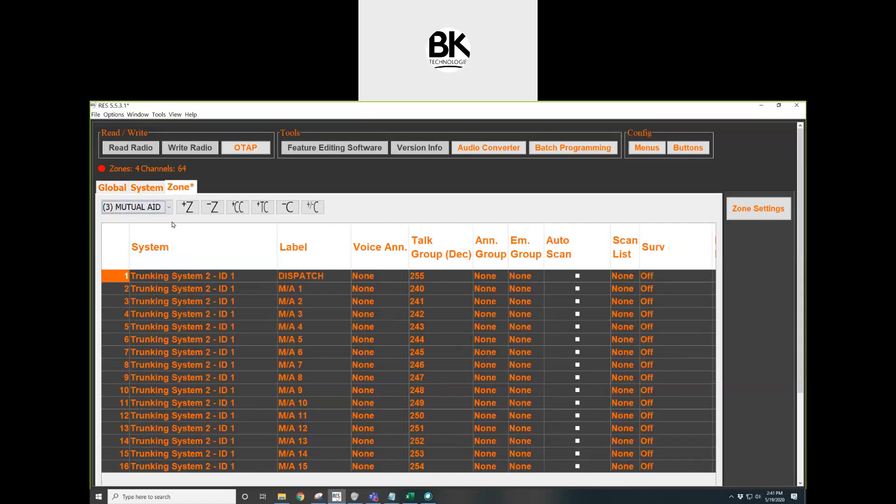
Step: Display the BACKUP zone and examine its channels' receive and transmit frequencies, modes and code guards
left_click(157, 208)
left_click(157, 250)
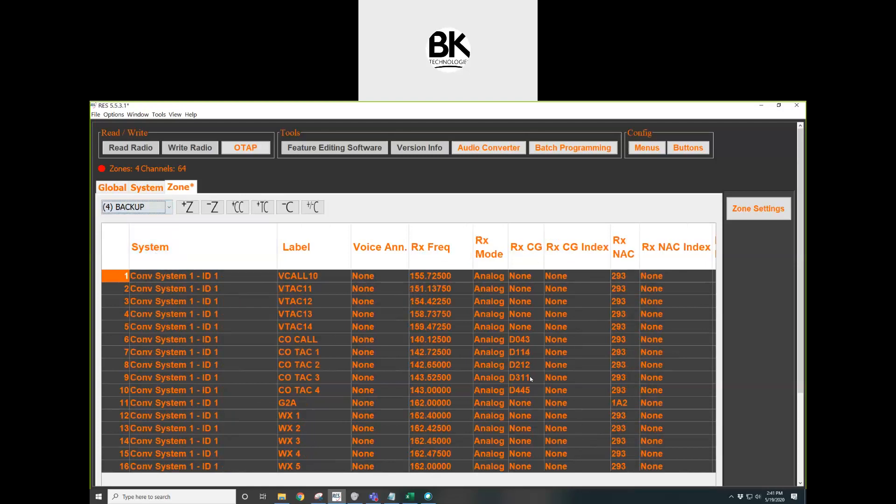
scroll(557, 365, "right", 5)
scroll(558, 369, "right", 2)
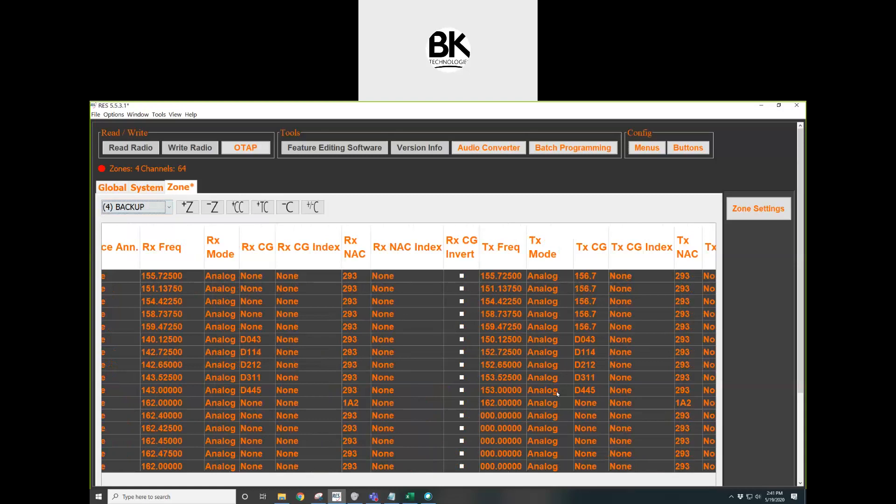
scroll(348, 377, "left", 10)
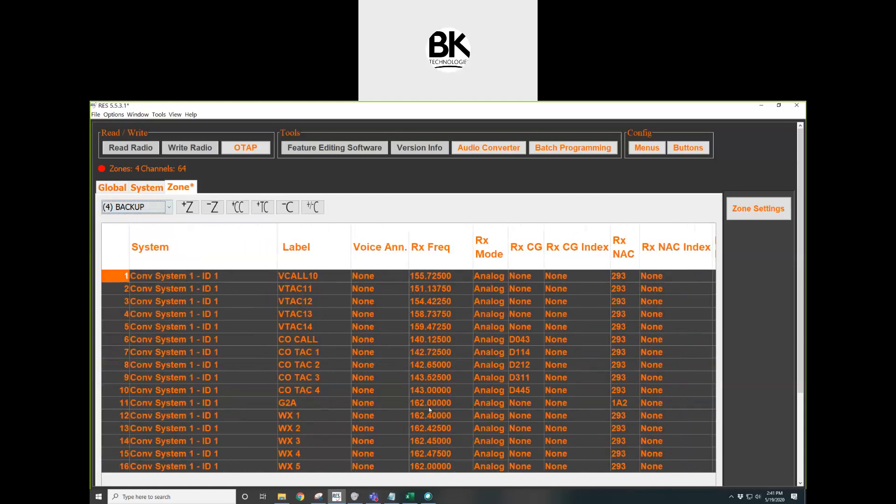
Step: Set both Rx Mode and Tx Mode of the G2A channel in the BACKUP zone to Digital
left_click(493, 404)
left_click(494, 405)
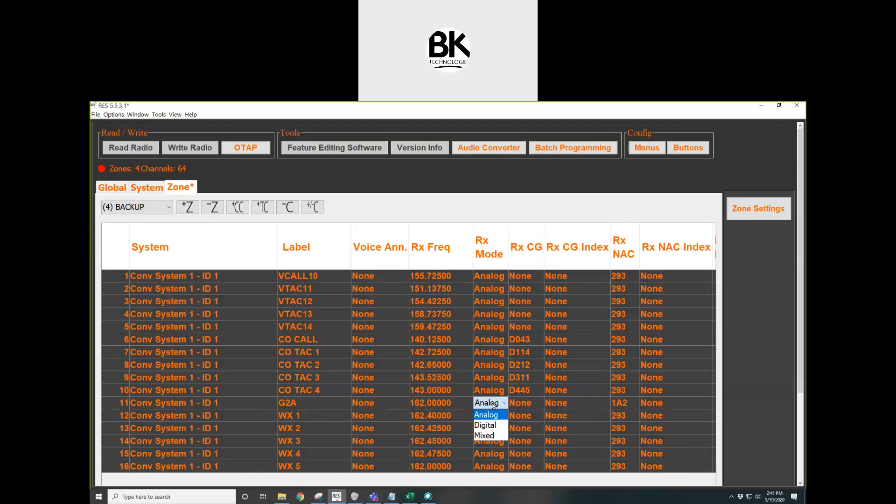
left_click(493, 404)
left_click(493, 422)
scroll(487, 404, "right", 10)
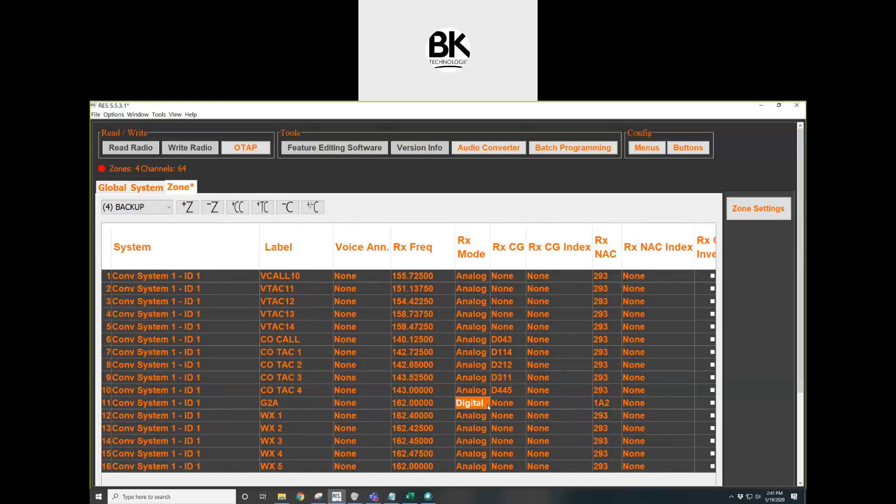
scroll(487, 405, "right", 3)
scroll(488, 404, "right", 1)
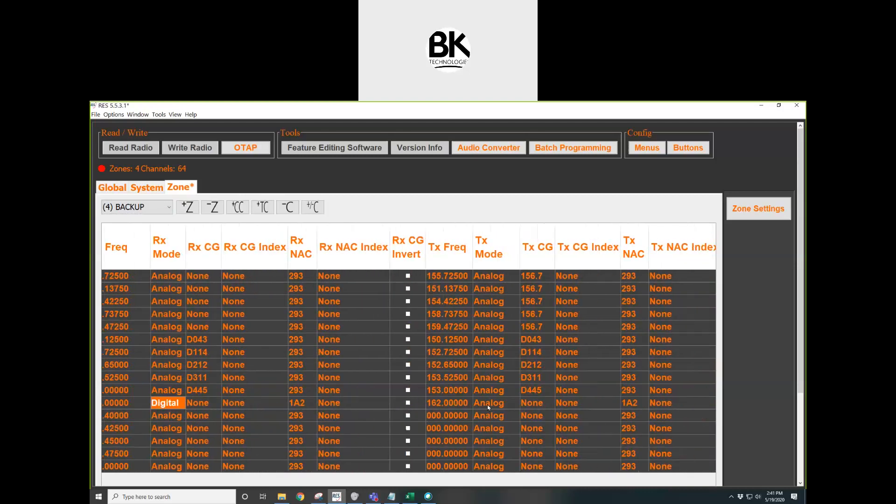
left_click(485, 404)
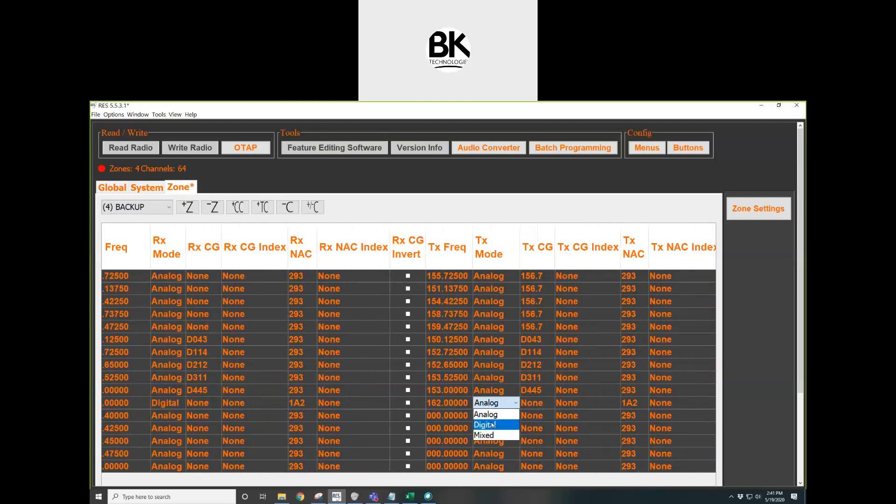
left_click(485, 425)
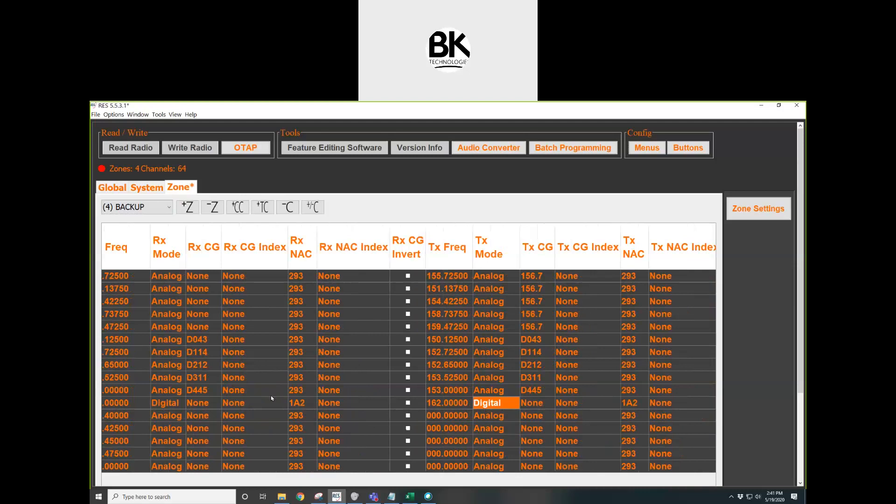
scroll(270, 395, "left", 10)
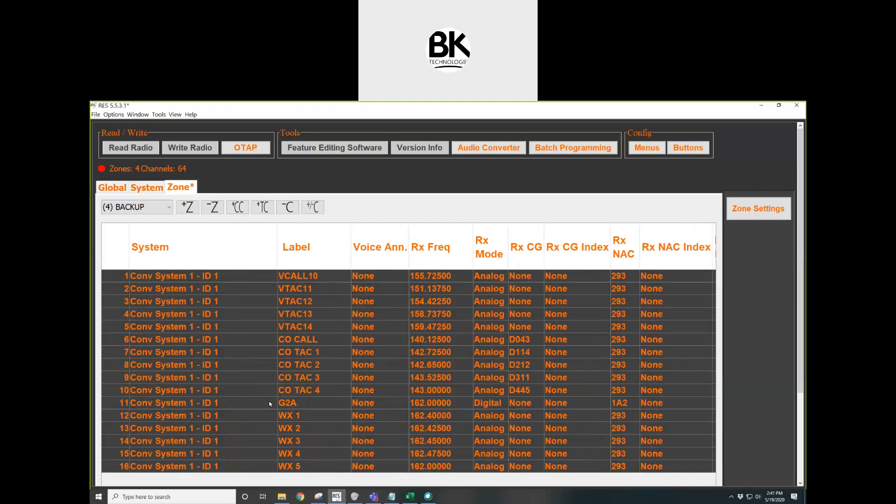
Step: View the radio menu configuration and the button configuration, closing each without changes
left_click(647, 148)
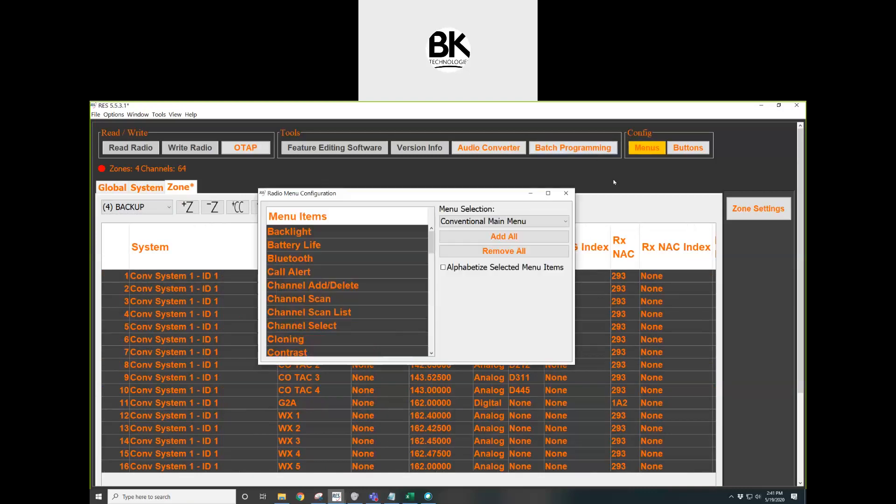
left_click(566, 193)
left_click(685, 148)
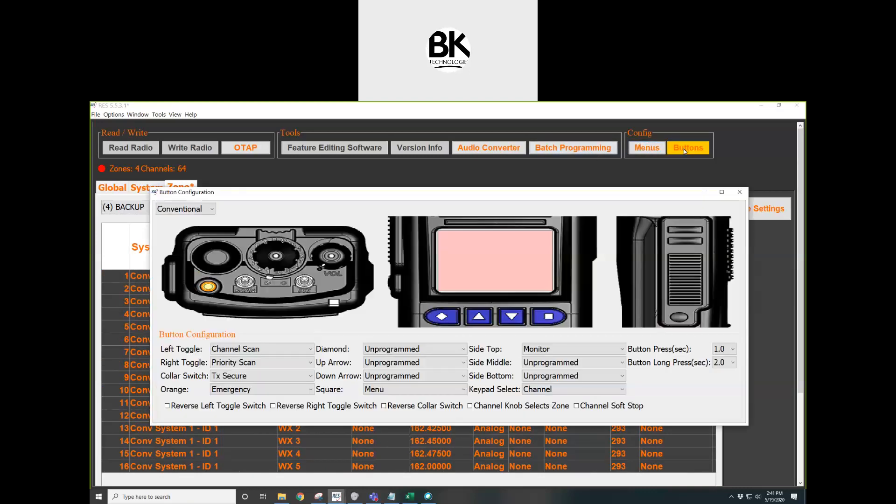
left_click(739, 192)
Step: Look through the global Common, Conventional and P25 Trunking settings, including the conventional Top Line display options
left_click(106, 188)
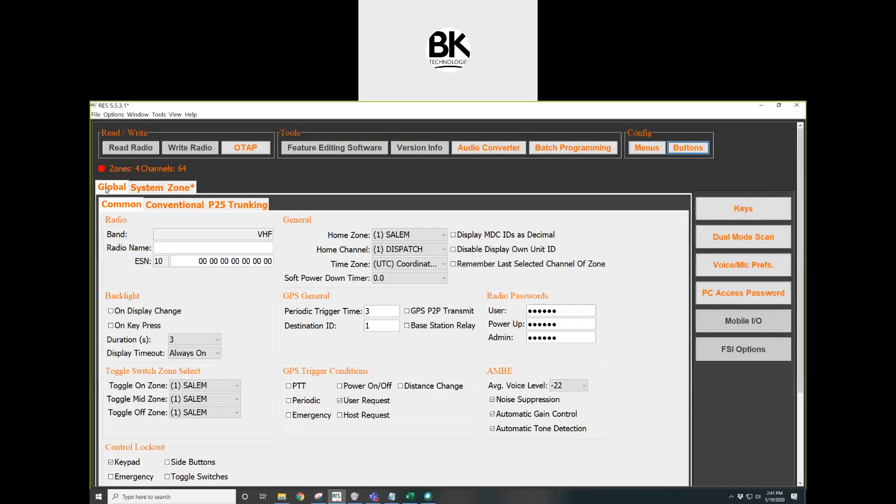
left_click(164, 207)
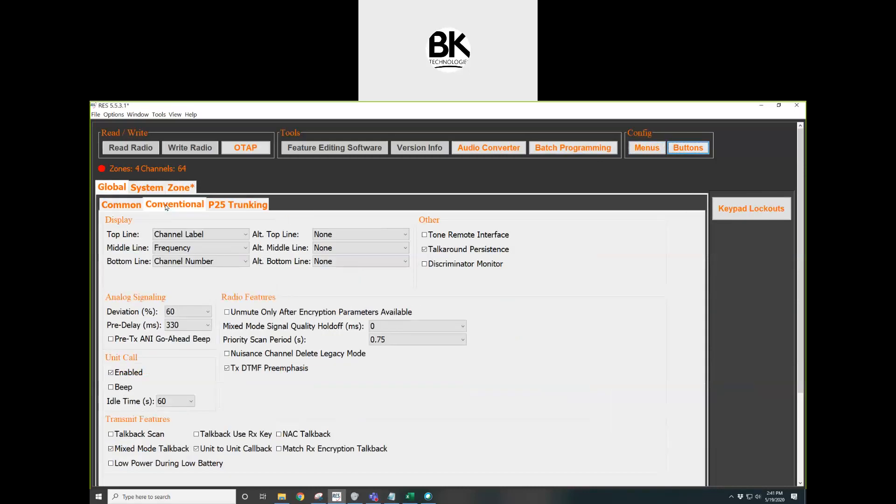
left_click(257, 210)
left_click(190, 210)
left_click(229, 235)
left_click(230, 235)
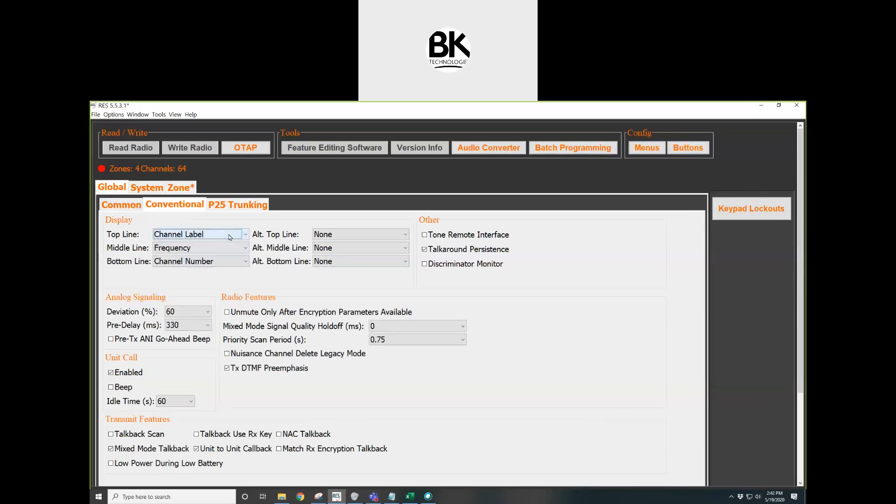
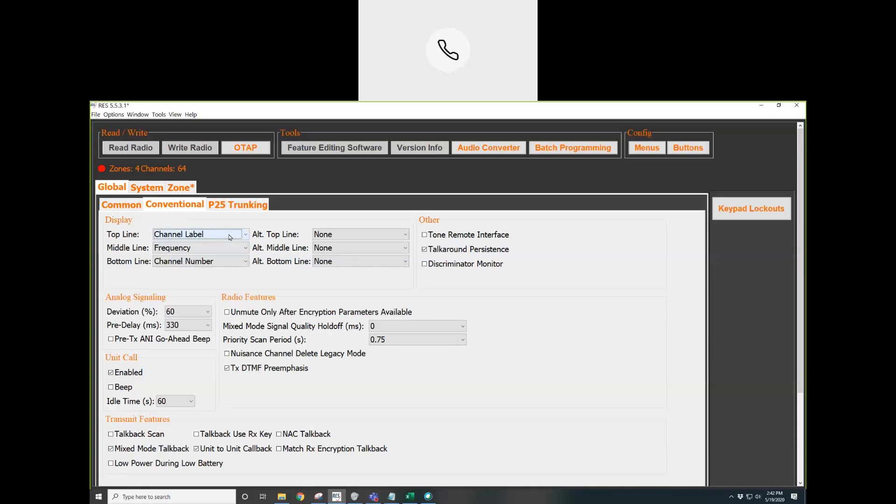
Step: Select Text Message and Surveillance Mode in the Conventional Main Menu items, and close the radio menu configuration
left_click(653, 152)
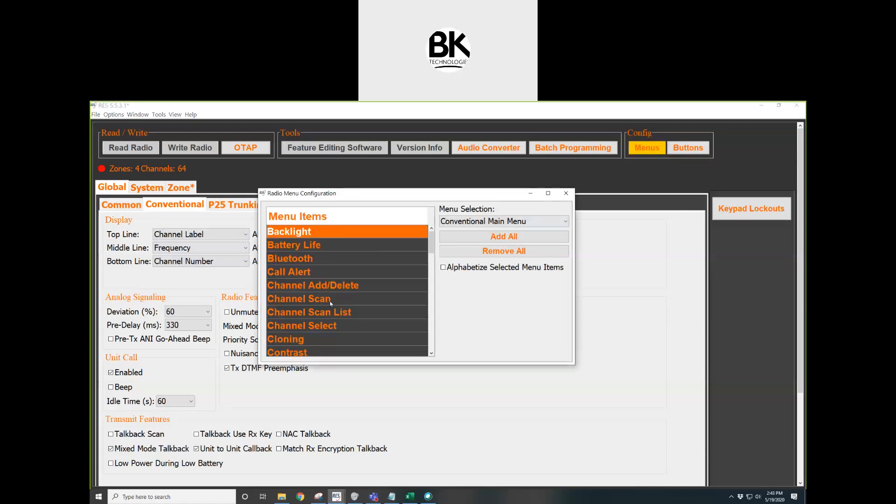
scroll(328, 307, "down", 3)
scroll(322, 326, "up", 1)
scroll(318, 326, "down", 3)
scroll(319, 298, "up", 2)
scroll(308, 319, "down", 3)
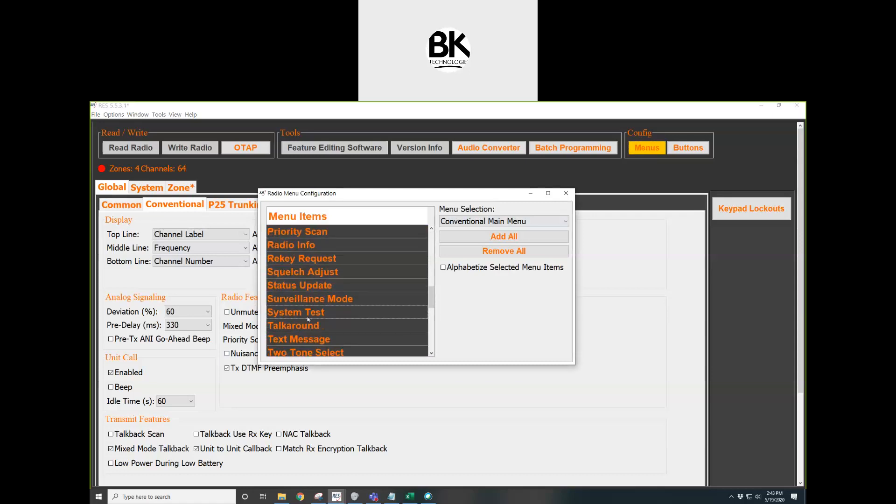
scroll(308, 326, "down", 1)
left_click(309, 334)
left_click(318, 310)
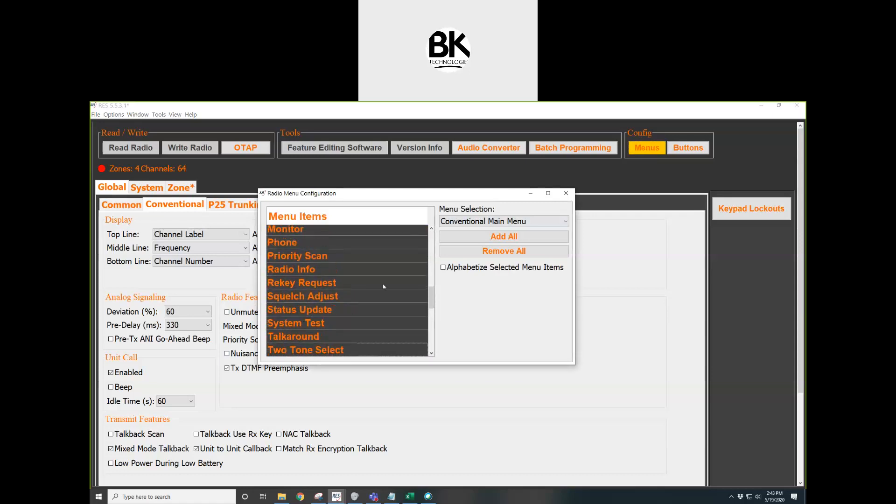
left_click(465, 222)
left_click(465, 222)
left_click(566, 193)
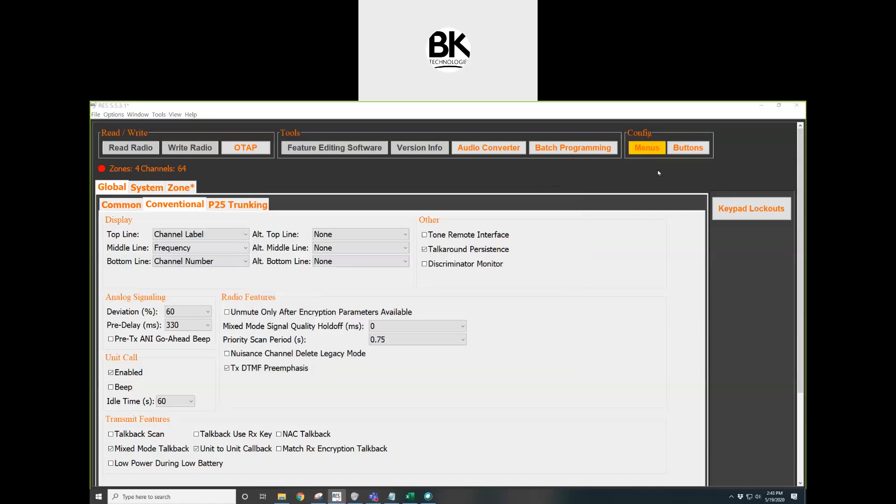
Step: Assign the conventional buttons: Battery Life to Diamond, Call Alert to Up Arrow and Channel Scan to Down Arrow
left_click(689, 148)
left_click(394, 350)
left_click(393, 381)
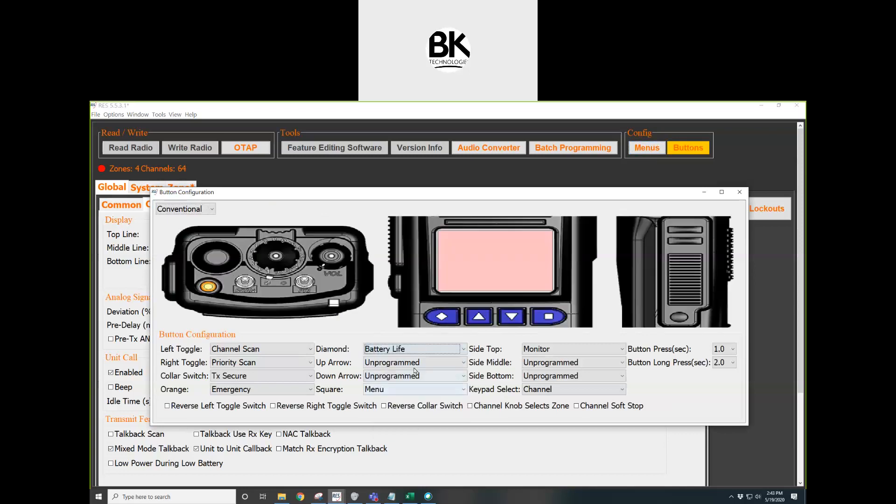
left_click(406, 362)
left_click(409, 416)
left_click(412, 377)
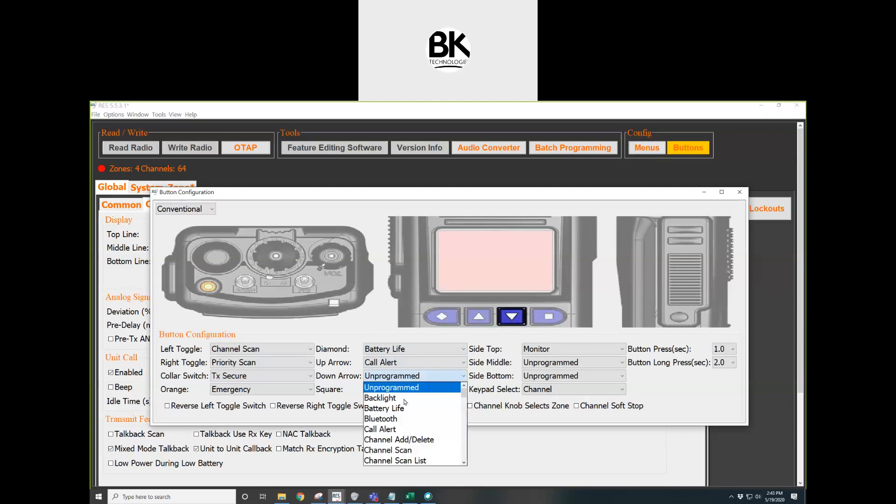
left_click(396, 449)
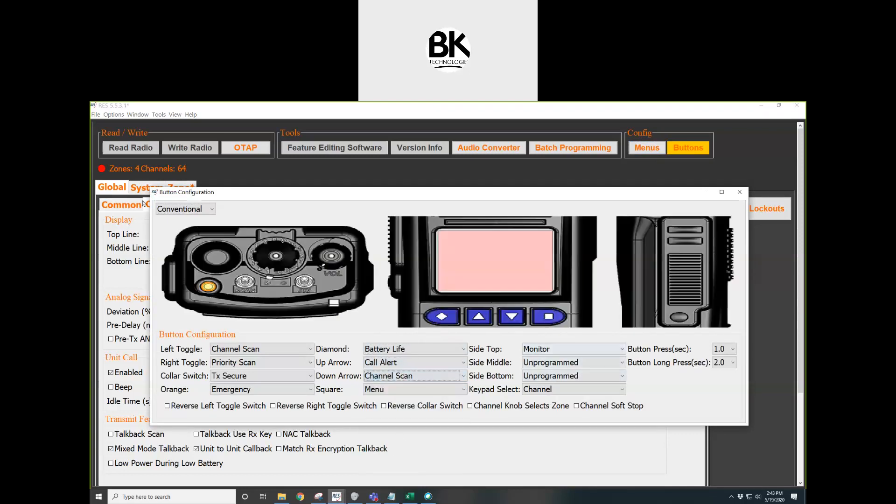
Step: For P25 Trunking, assign Cancel Text Message Tone to Diamond and Down Arrow and Change Status to Up Arrow, and close the button configuration
left_click(185, 209)
left_click(179, 230)
left_click(406, 349)
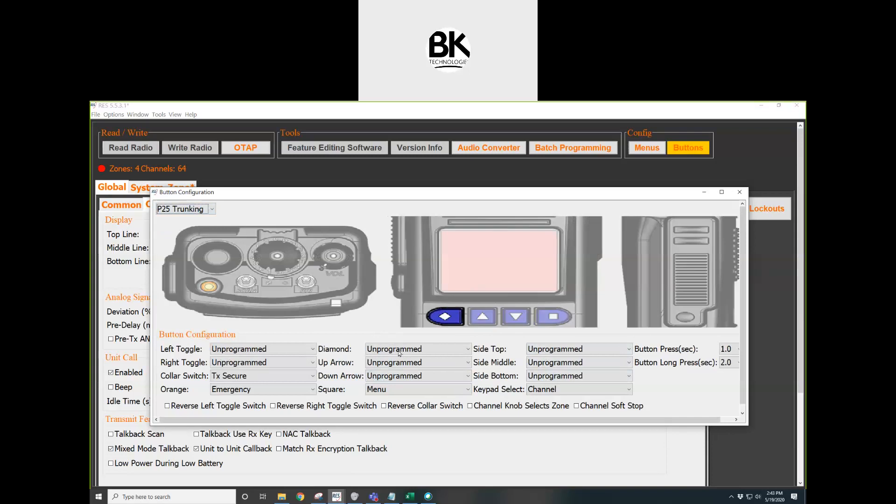
left_click(404, 412)
left_click(411, 362)
left_click(397, 437)
left_click(411, 375)
left_click(411, 439)
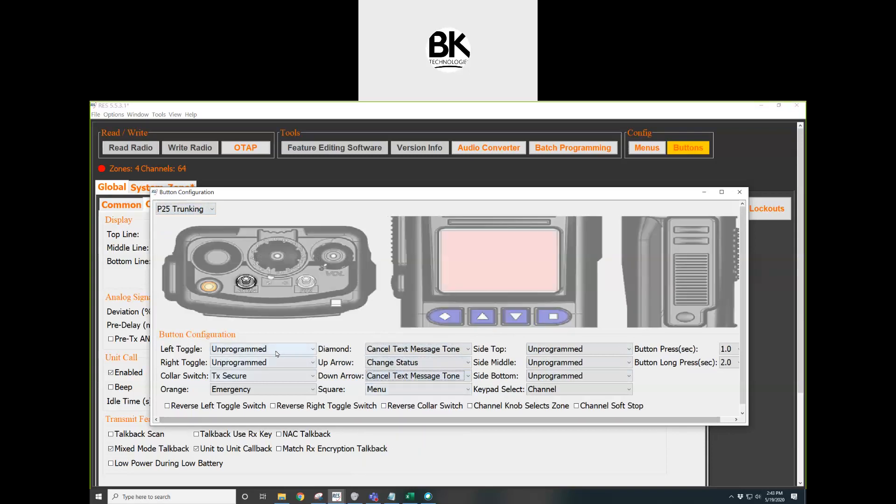
left_click(739, 193)
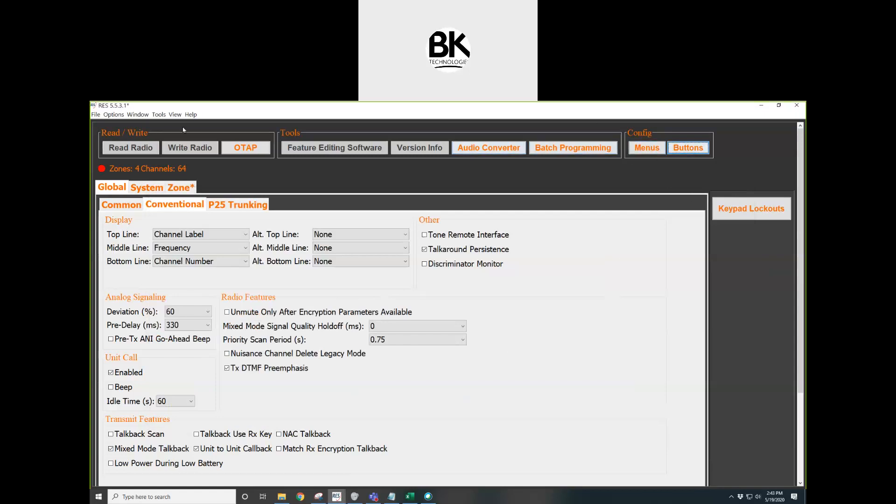
Step: Start an Excel export and select all five Menus & Buttons items, both conventional and trunking
left_click(96, 115)
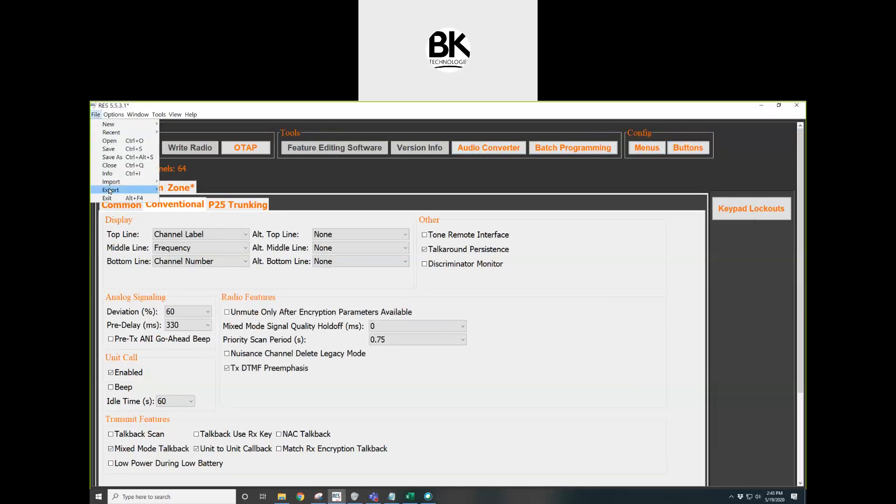
mouse_move(149, 192)
left_click(182, 191)
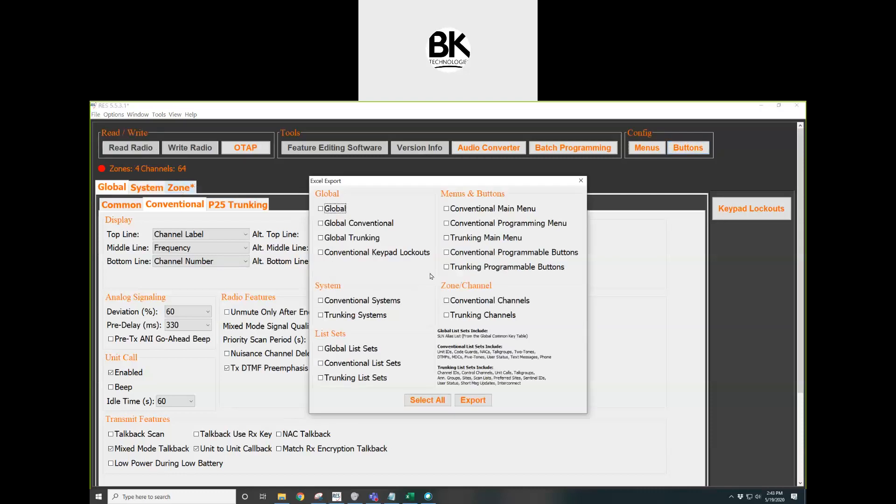
left_click(446, 268)
left_click(446, 253)
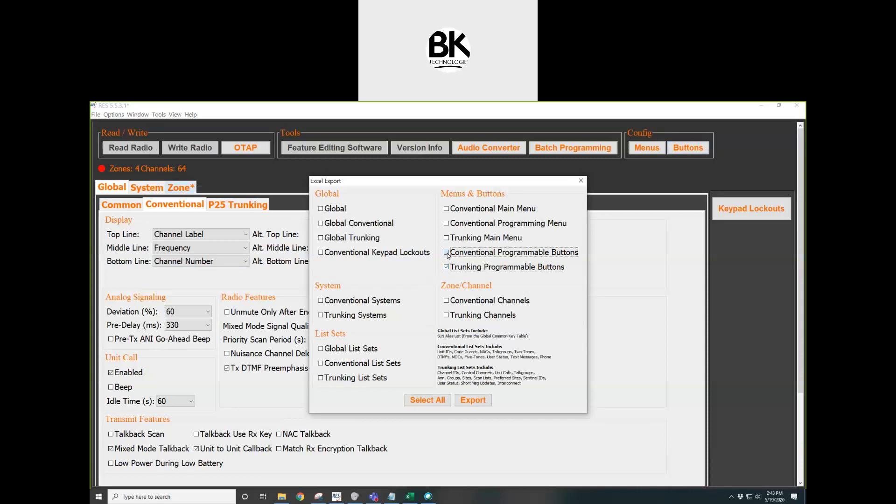
left_click(446, 238)
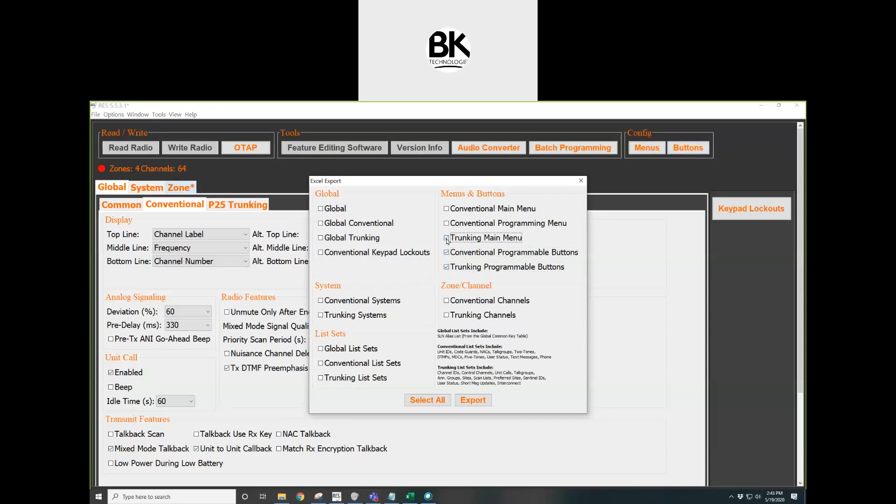
left_click(446, 210)
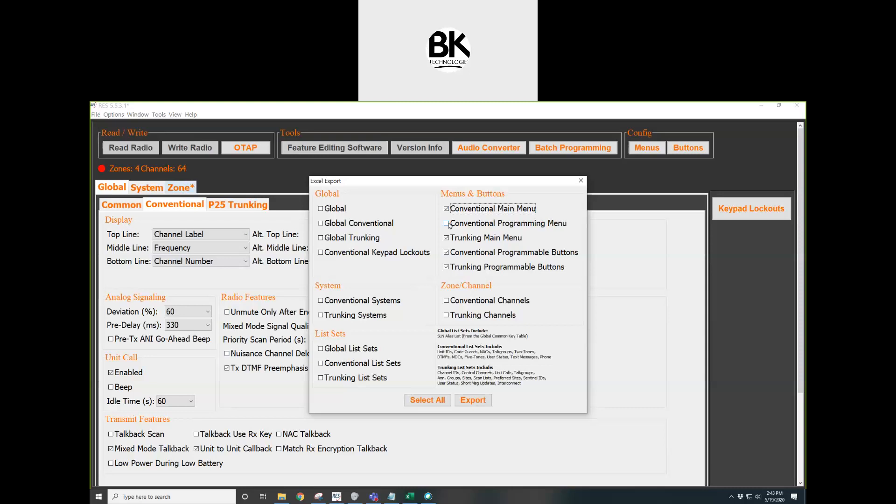
left_click(449, 225)
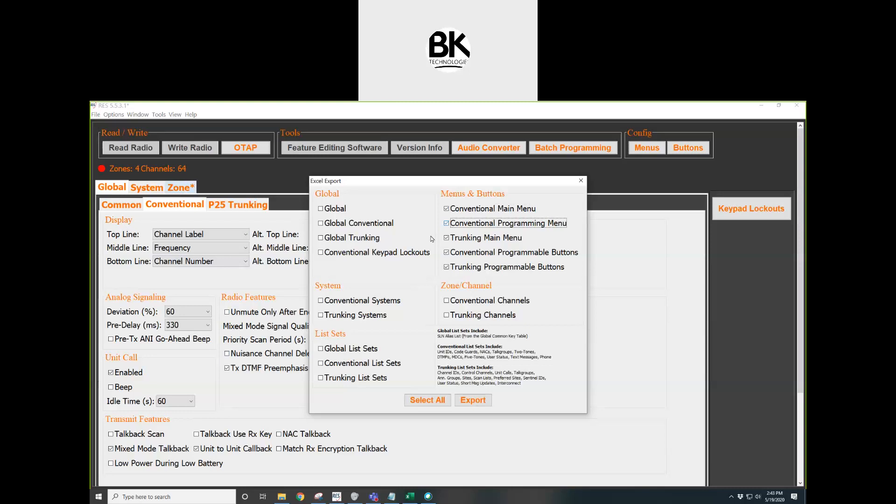
Step: Export the selected items to an Excel spreadsheet named MENUS AND BUTTONS
left_click(476, 404)
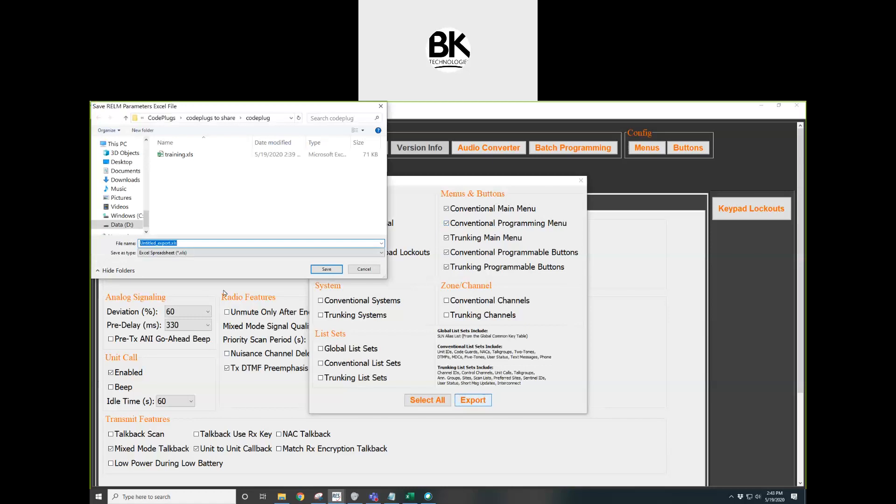
type("MENUS AND BUTTONS")
left_click(318, 270)
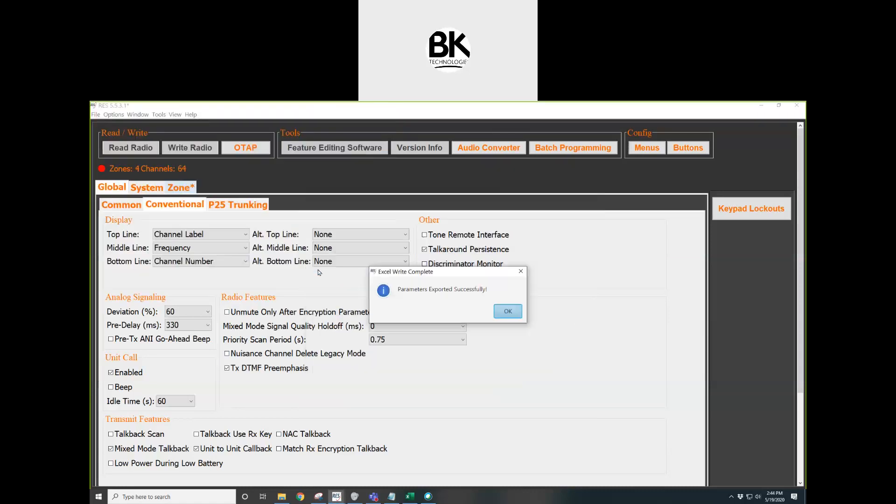
left_click(507, 312)
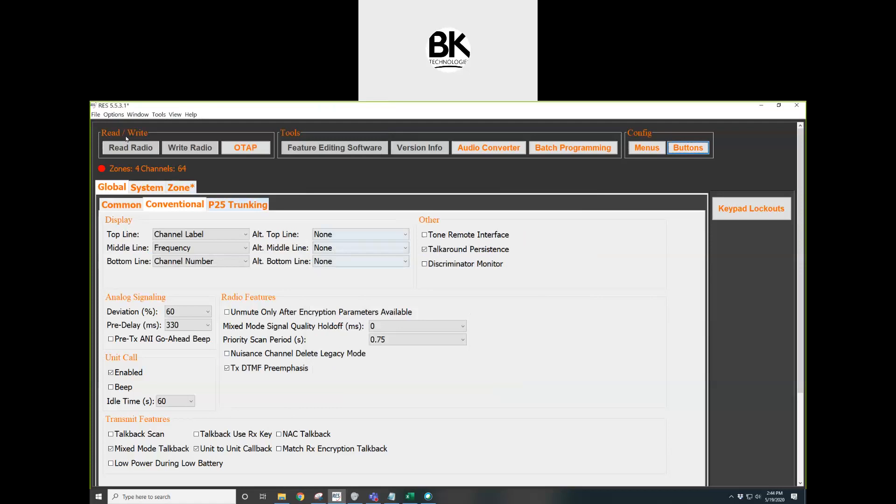
Step: Create a new VHF portable codeplug without saving the changes to Untitled.neo
left_click(96, 115)
mouse_move(111, 125)
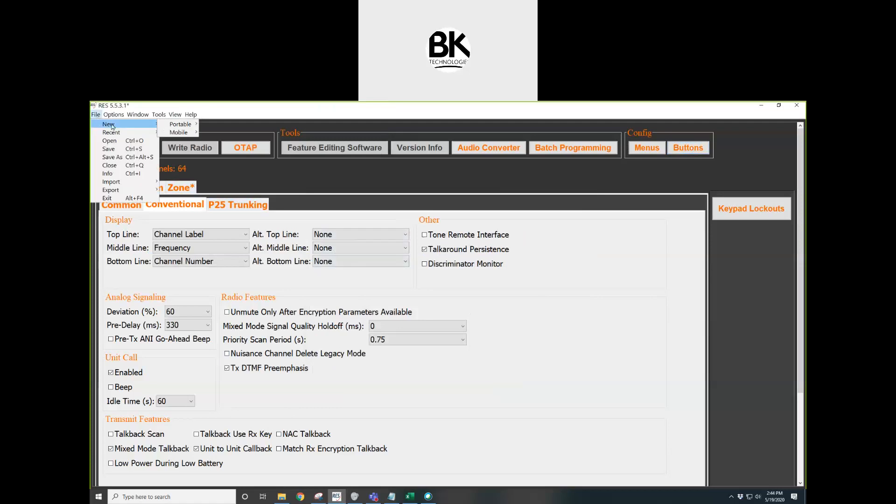
mouse_move(181, 124)
left_click(217, 125)
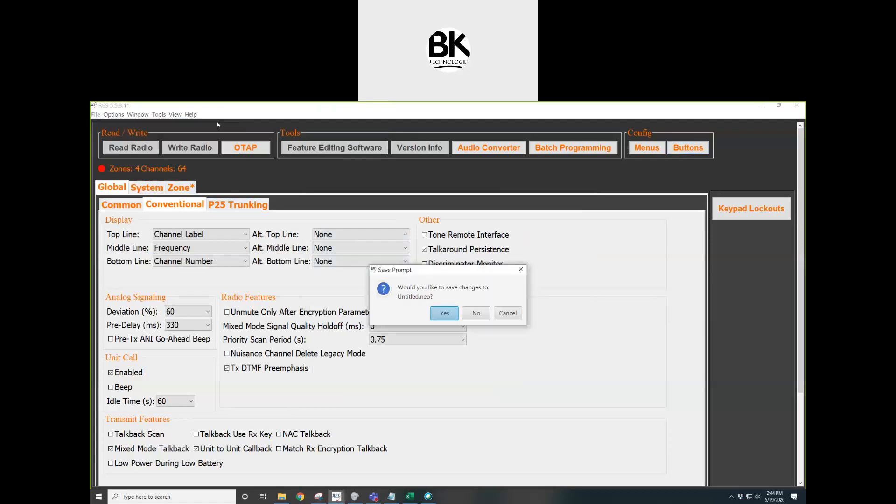
left_click(481, 315)
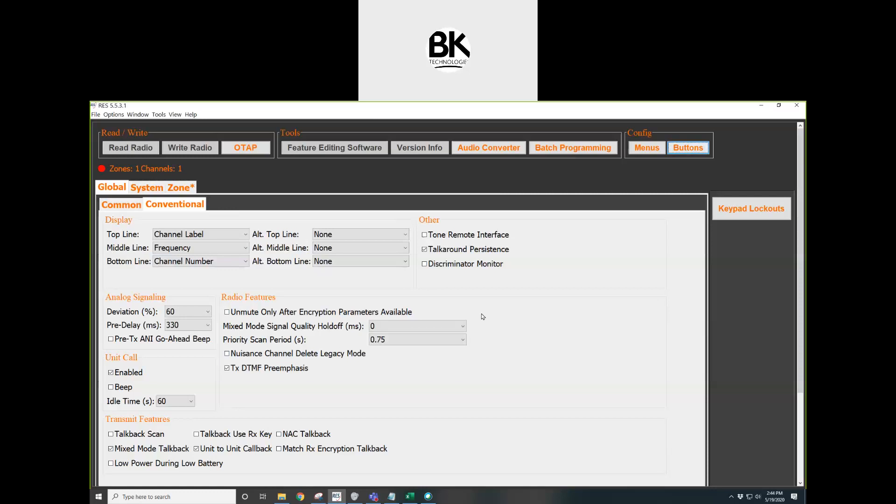
Step: Import all items from MENUS AND BUTTONS.xls into the new codeplug and finish the import wizard
left_click(95, 114)
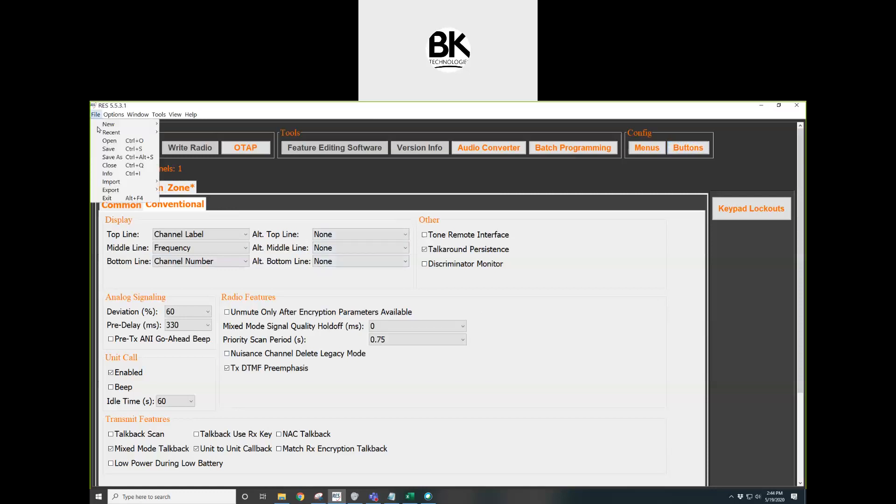
mouse_move(130, 182)
left_click(177, 182)
left_click(216, 157)
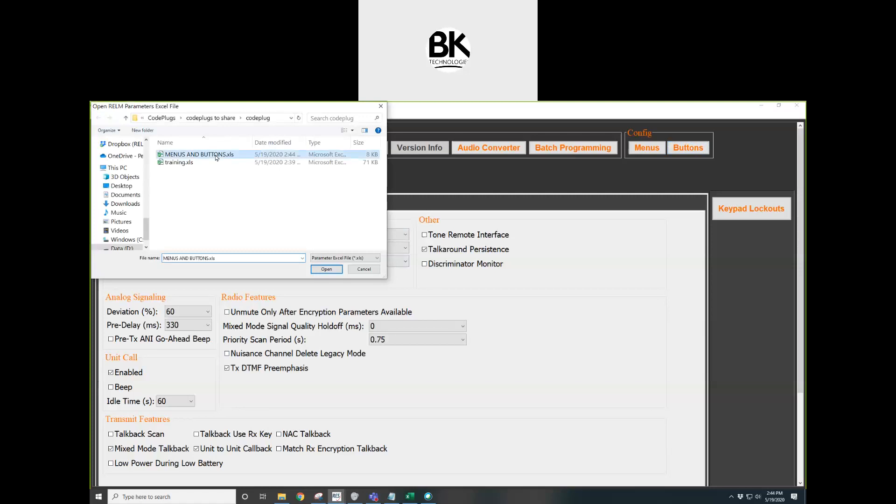
double_click(216, 157)
left_click(461, 228)
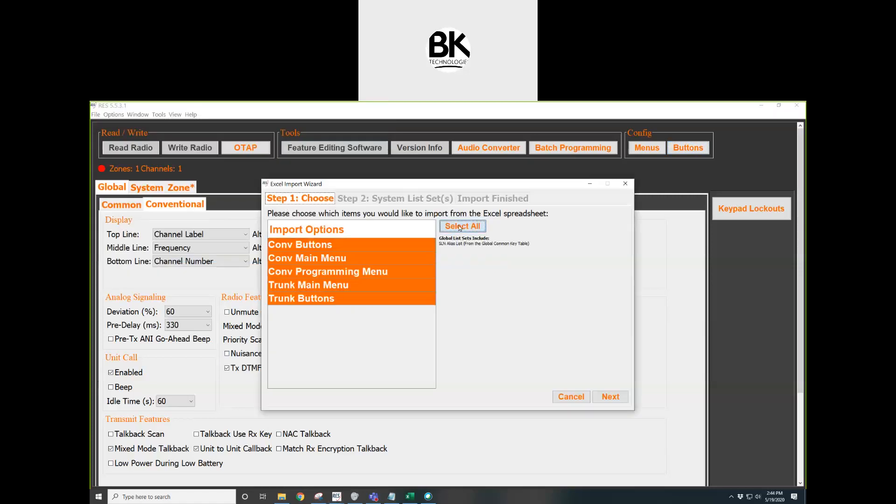
left_click(621, 399)
left_click(621, 398)
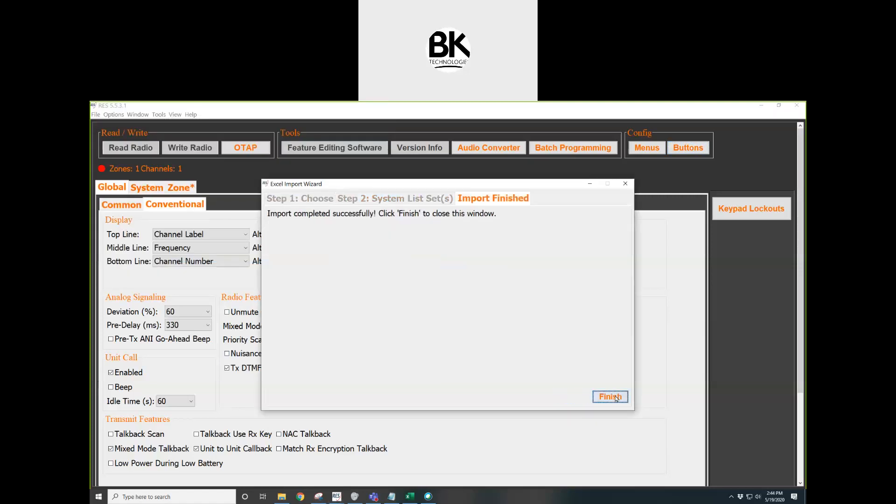
left_click(620, 398)
left_click(95, 115)
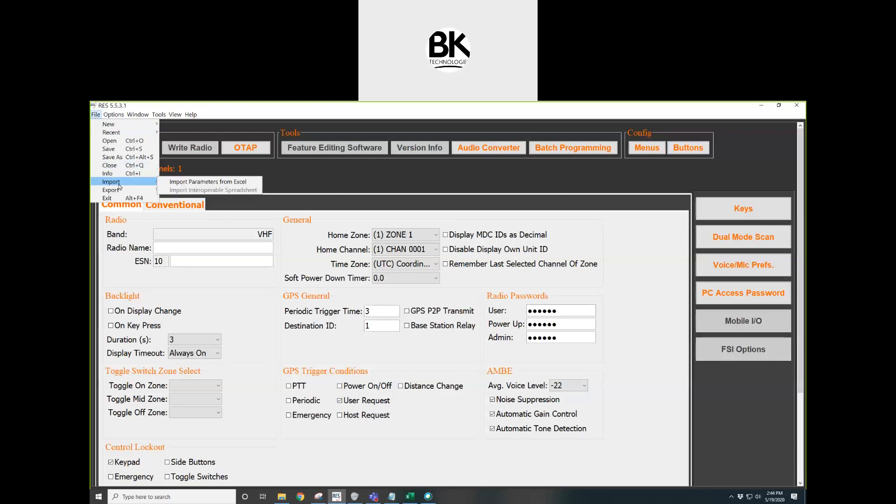
mouse_move(149, 185)
left_click(185, 185)
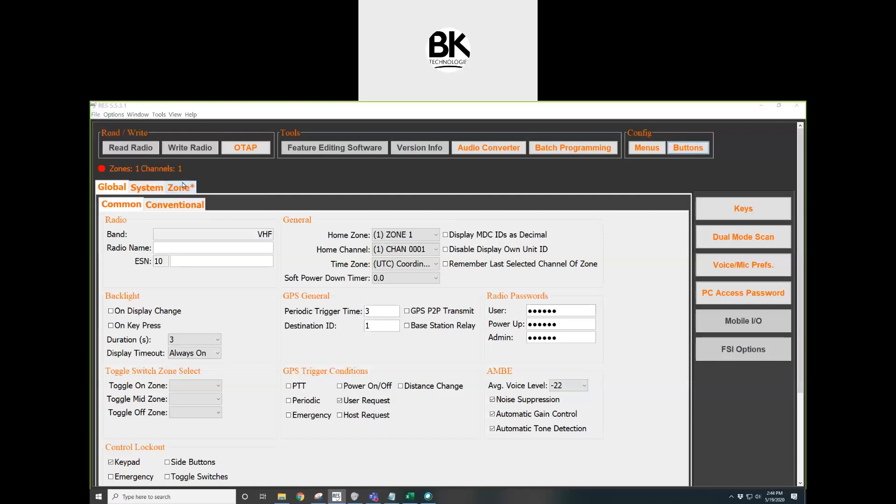
left_click(187, 163)
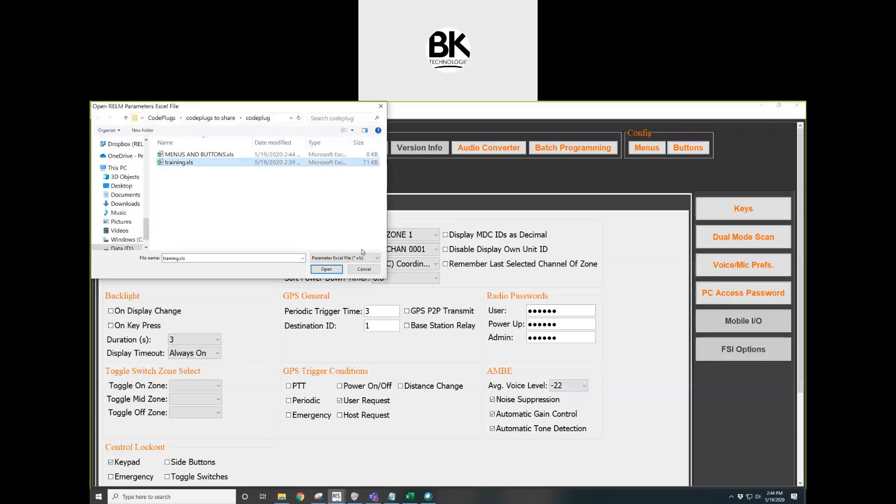
left_click(363, 270)
Step: Add a P25 trunking system to the codeplug and set its hexadecimal system ID to 1
left_click(154, 188)
left_click(157, 210)
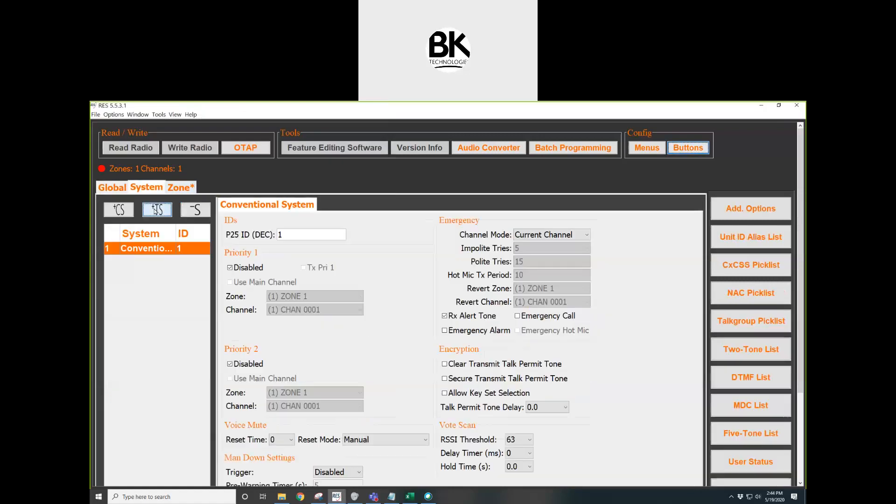
left_click(309, 250)
scroll(308, 280, "down", 10)
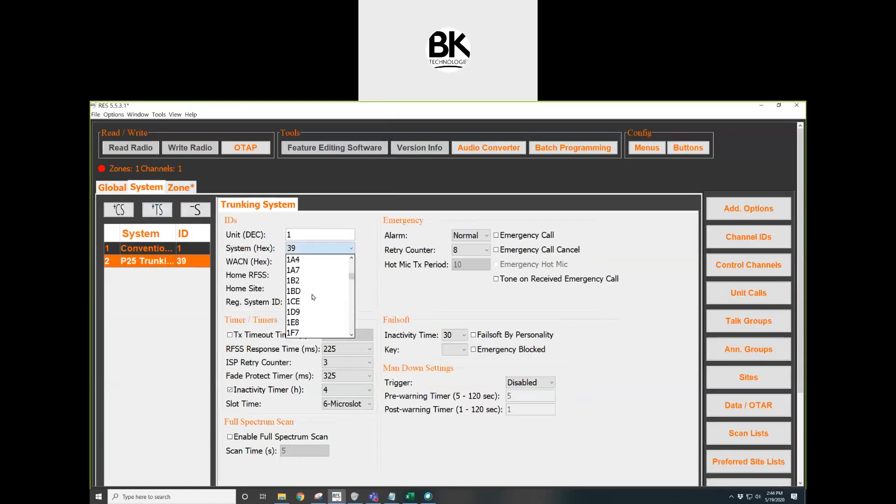
left_click(299, 259)
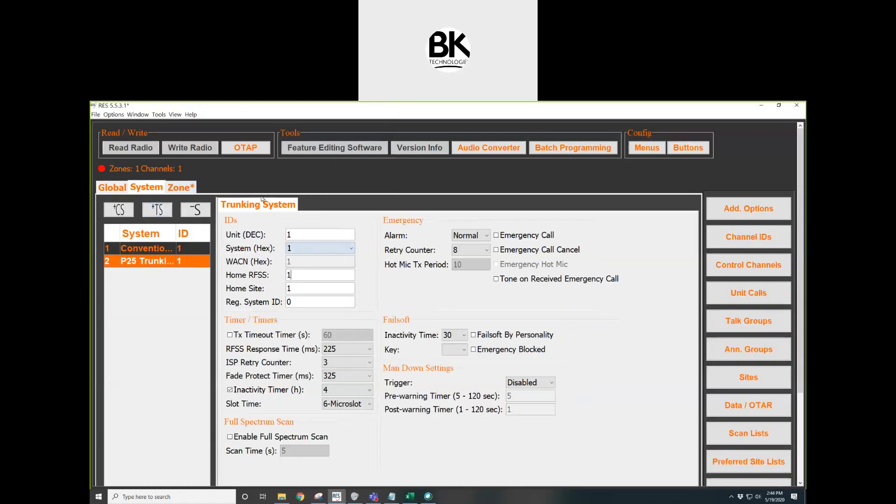
Step: Import every item from MENUS AND BUTTONS.xls into the codeplug that includes the P25 trunking system
left_click(95, 115)
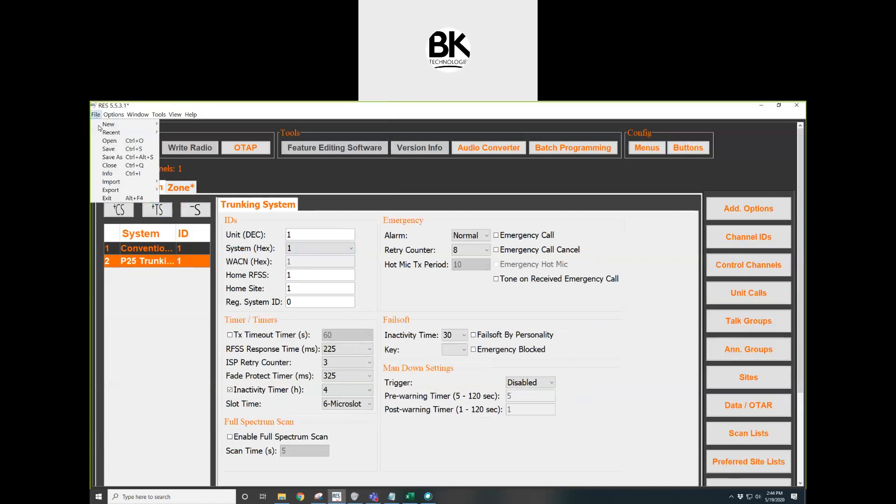
left_click(172, 182)
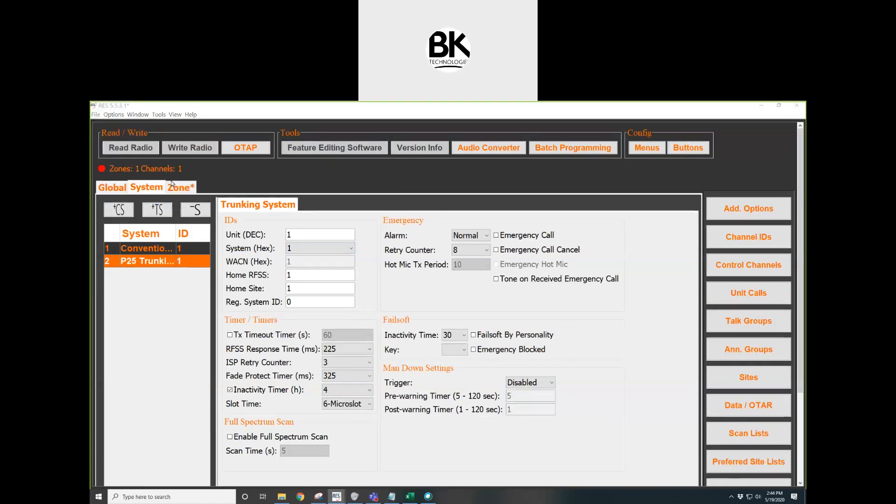
double_click(207, 154)
left_click(461, 226)
left_click(610, 396)
left_click(609, 396)
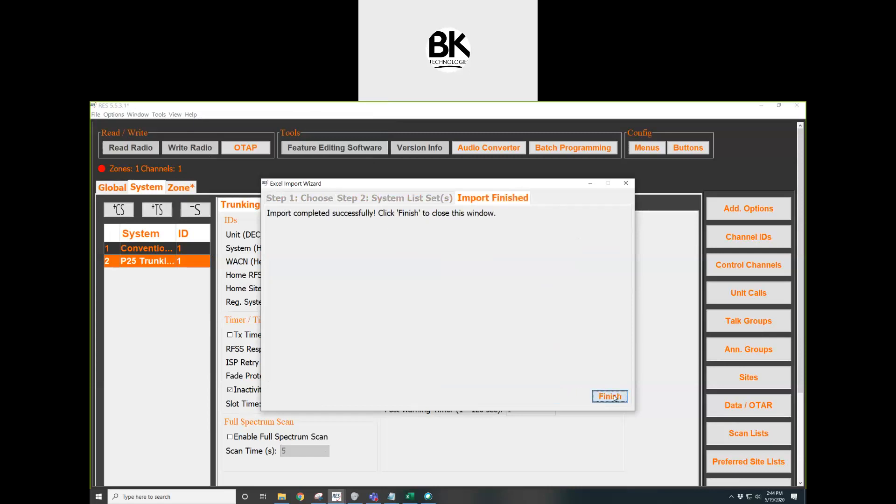
left_click(609, 395)
Step: Open training.xls for import and select only Trunking List Set 2 and the MUTUAL AID and BACKUP zones
left_click(96, 114)
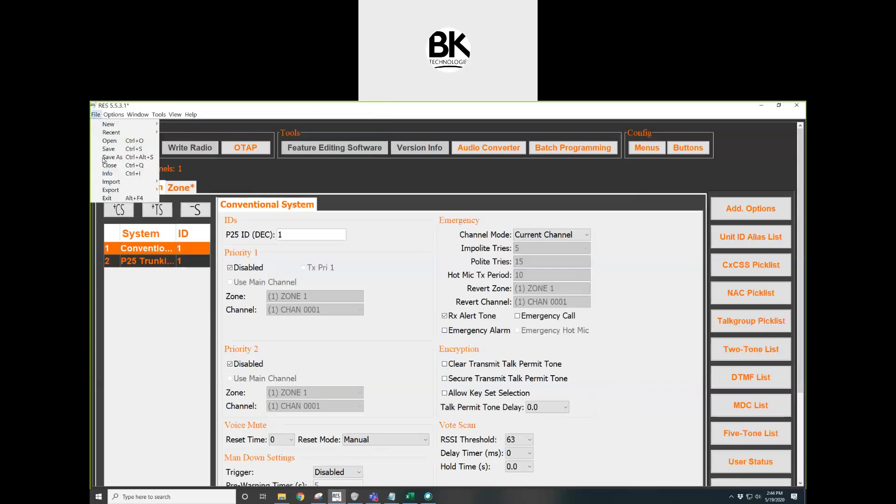
mouse_move(117, 182)
left_click(177, 182)
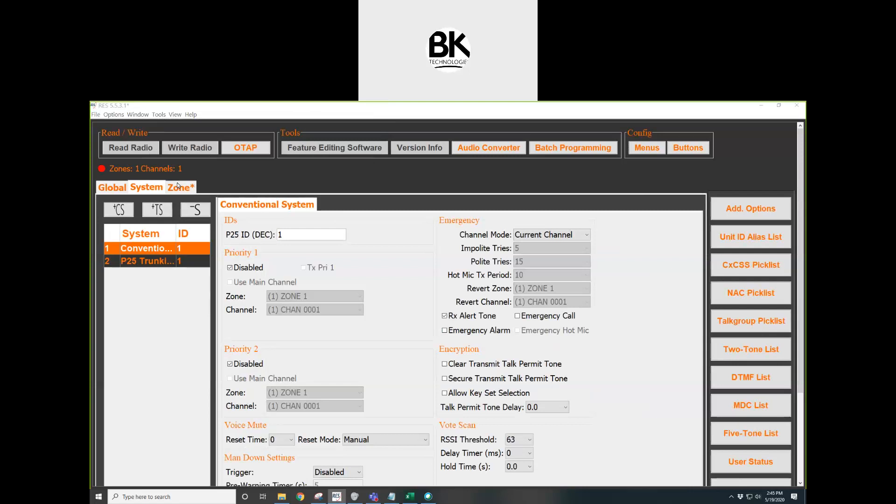
double_click(180, 161)
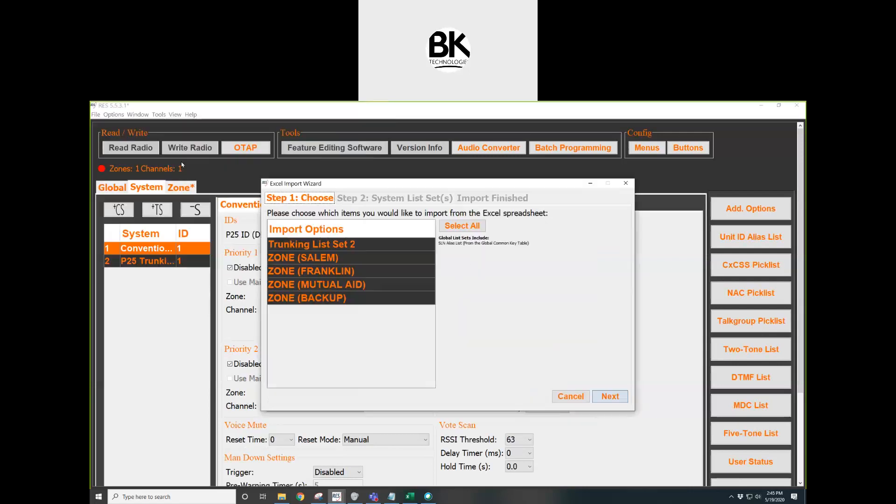
left_click(456, 227)
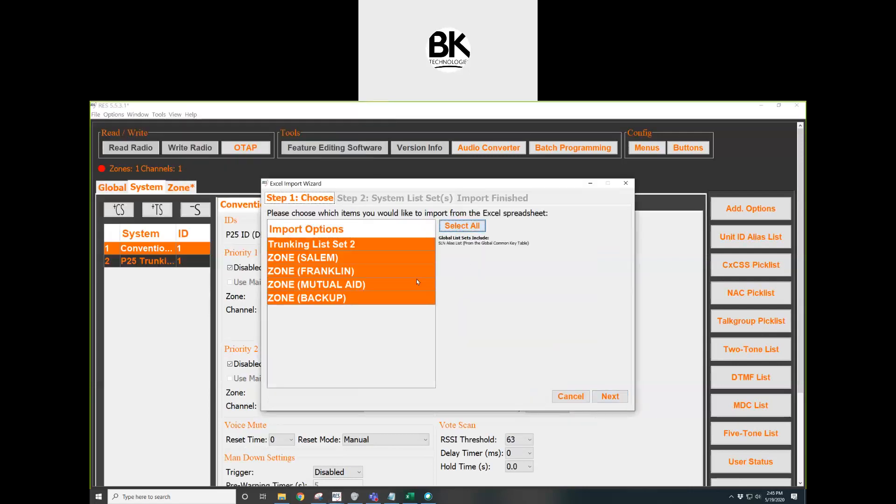
left_click(334, 286)
left_click(333, 284)
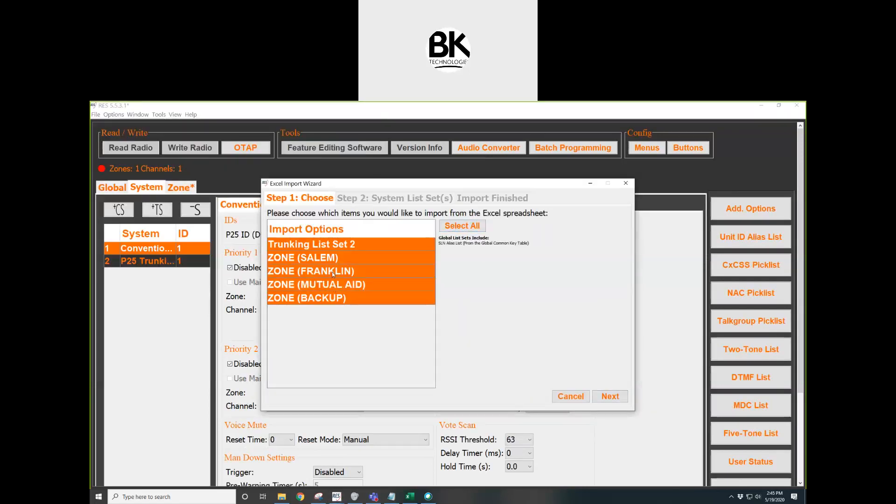
left_click(332, 272)
left_click(331, 258)
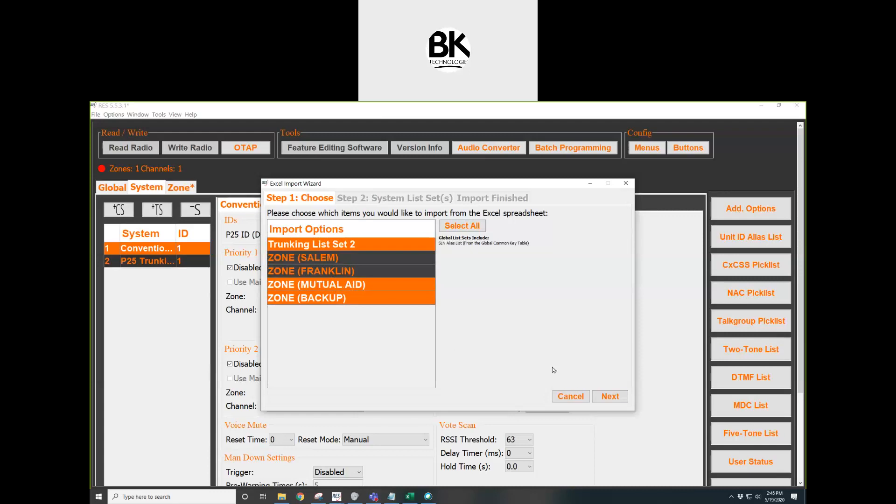
Step: Assign picklist set 2 to Trunking System 2 - ID 1 and complete the import
left_click(611, 397)
left_click(348, 245)
left_click(347, 260)
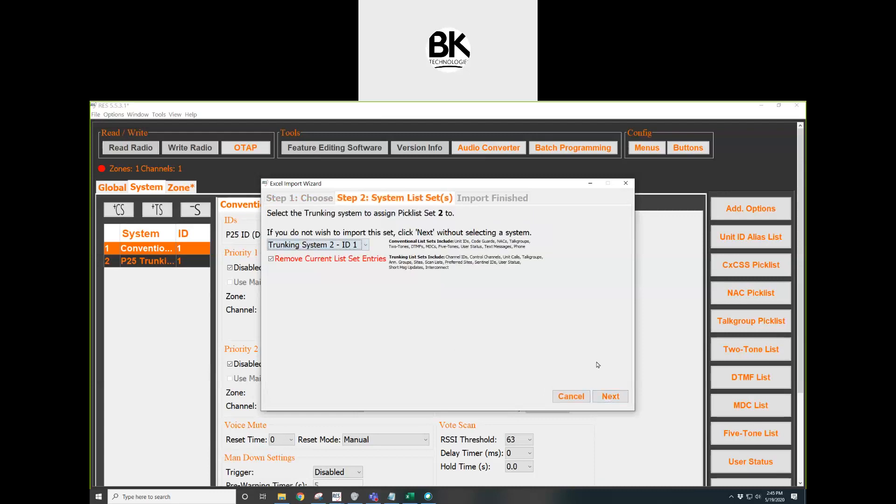
left_click(610, 396)
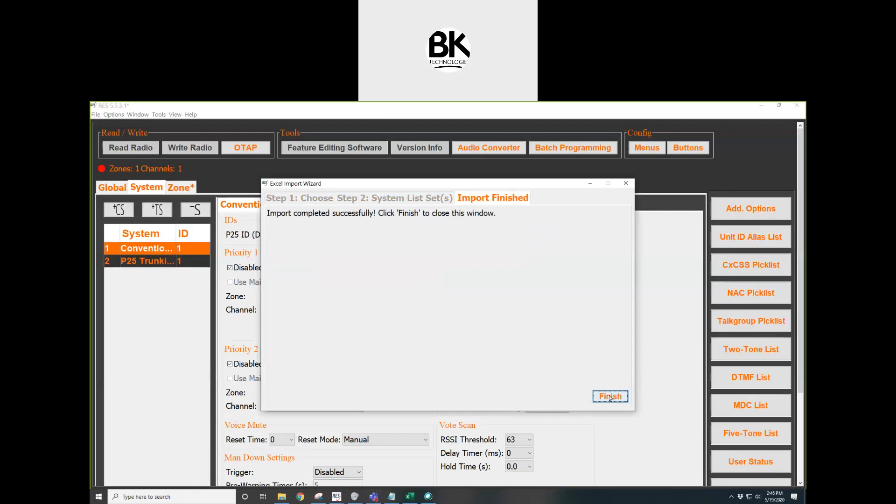
left_click(610, 396)
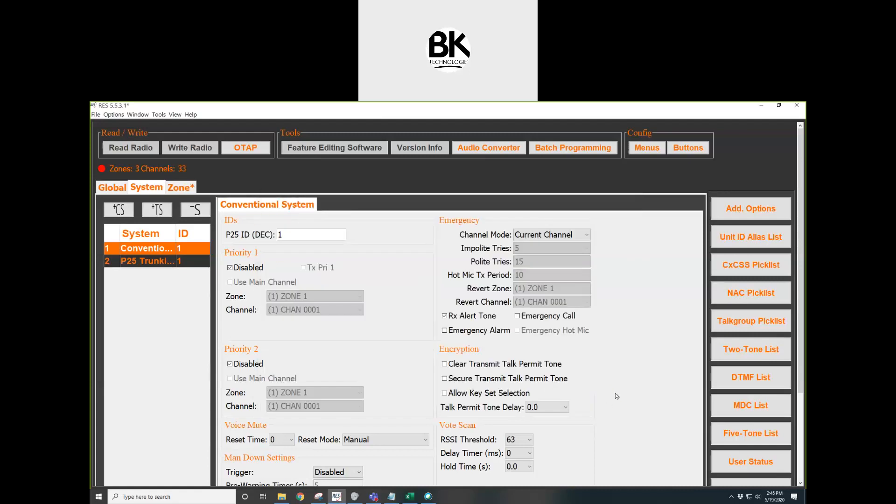
Step: Delete the default ZONE 1 from the codeplug's zones and confirm the deletion
left_click(186, 189)
left_click(214, 208)
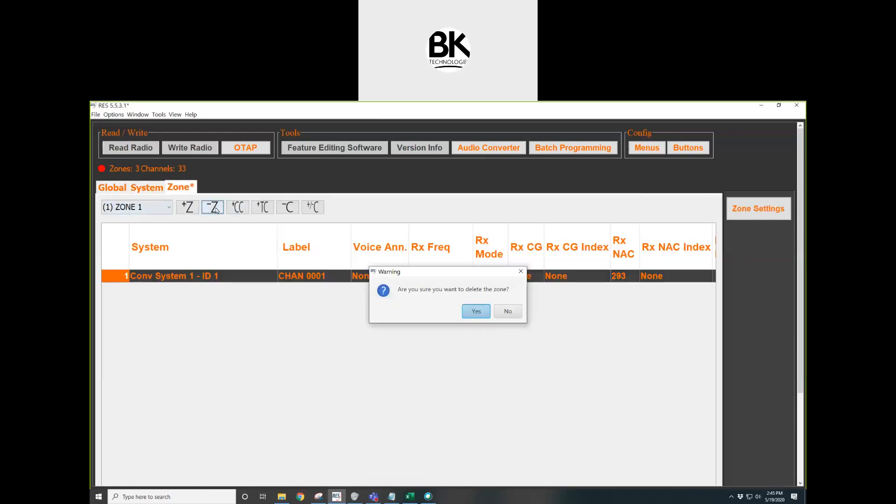
left_click(474, 311)
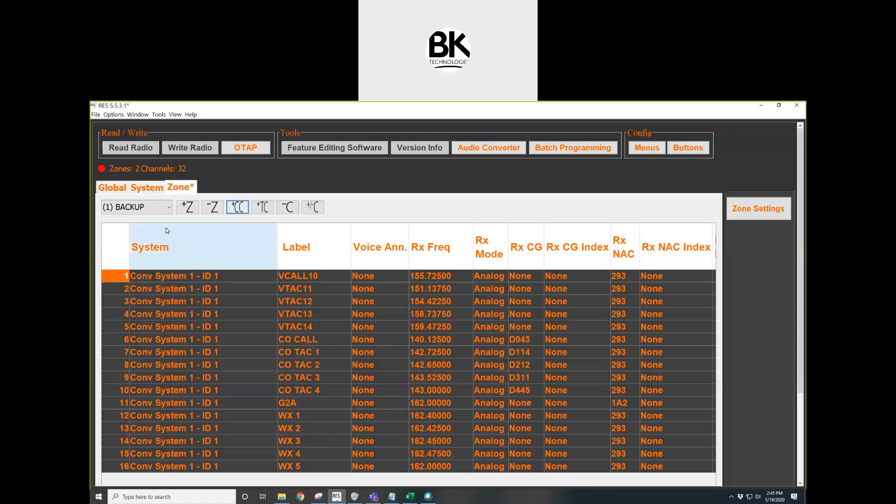
Step: Set the MUTUAL AID zone's index to 1 in its zone settings and display the BACKUP zone's channels
left_click(158, 207)
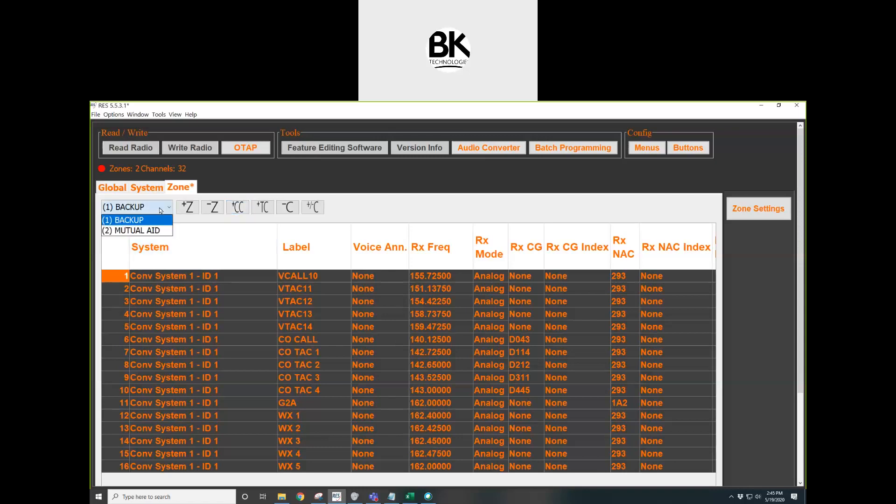
left_click(162, 232)
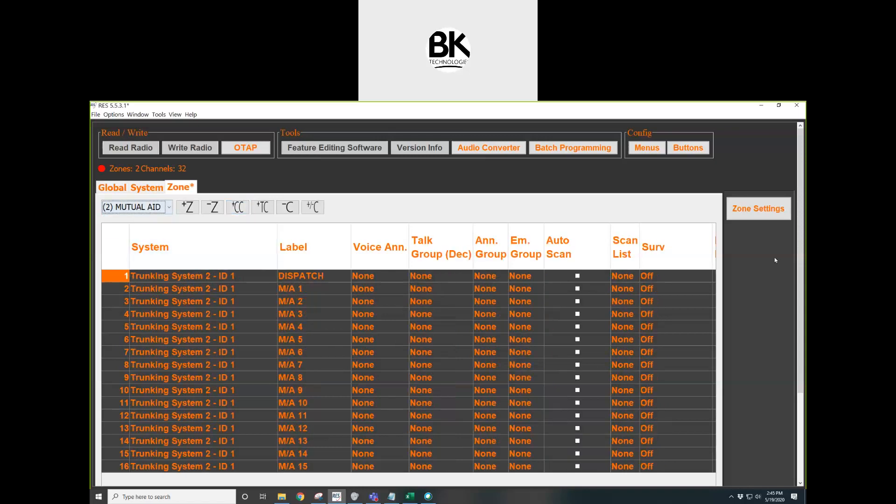
left_click(754, 213)
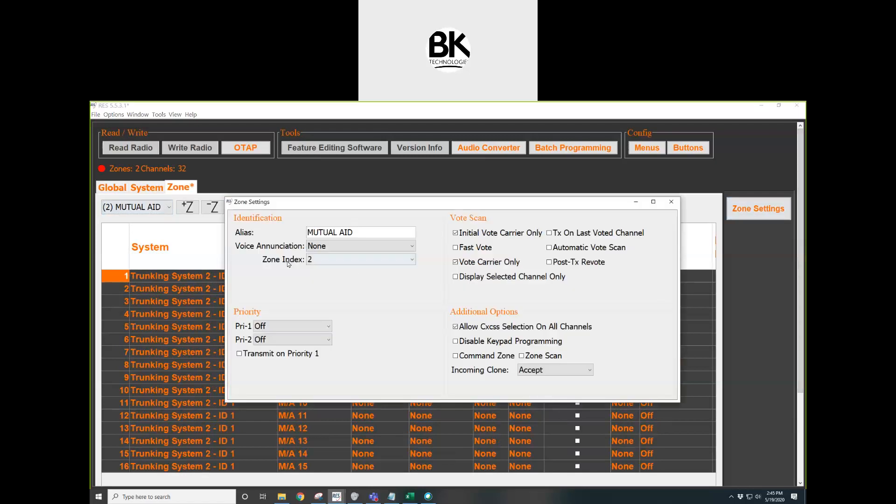
left_click(334, 264)
left_click(335, 272)
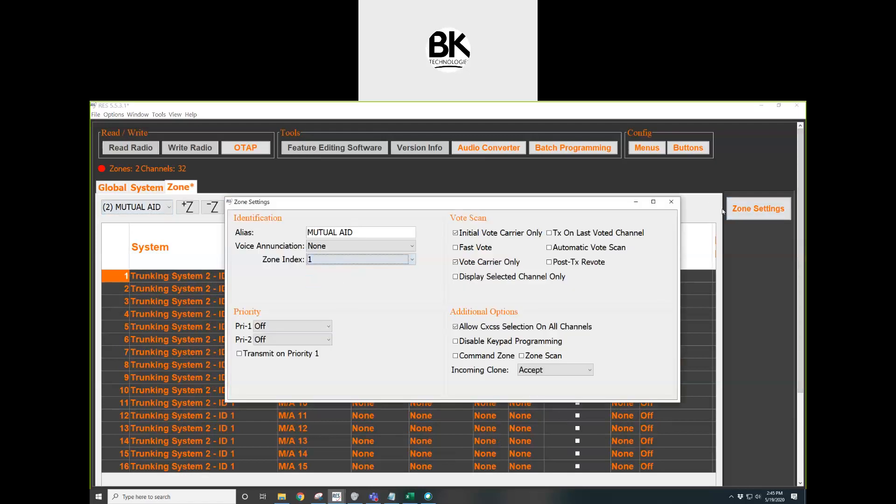
left_click(671, 202)
left_click(153, 207)
left_click(135, 231)
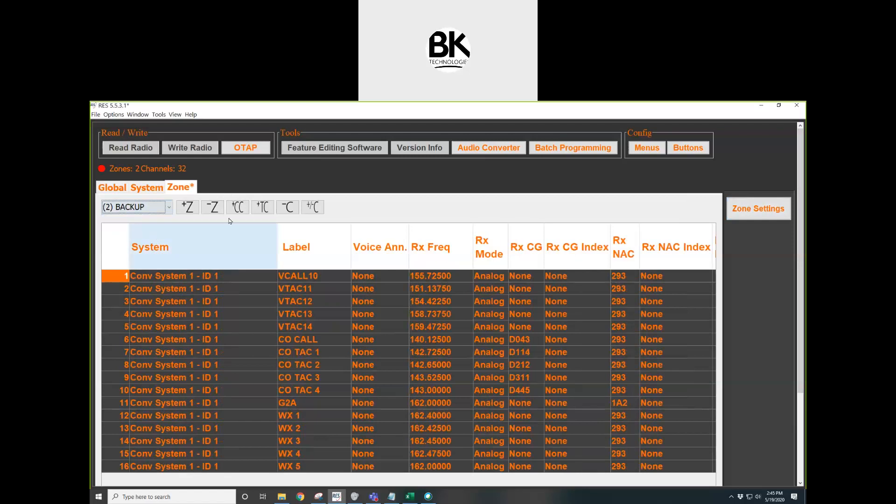
Step: Review the imported Conventional Main Menu items and the conventional button configuration, closing each window after checking it
left_click(651, 150)
scroll(398, 262, "up", 3)
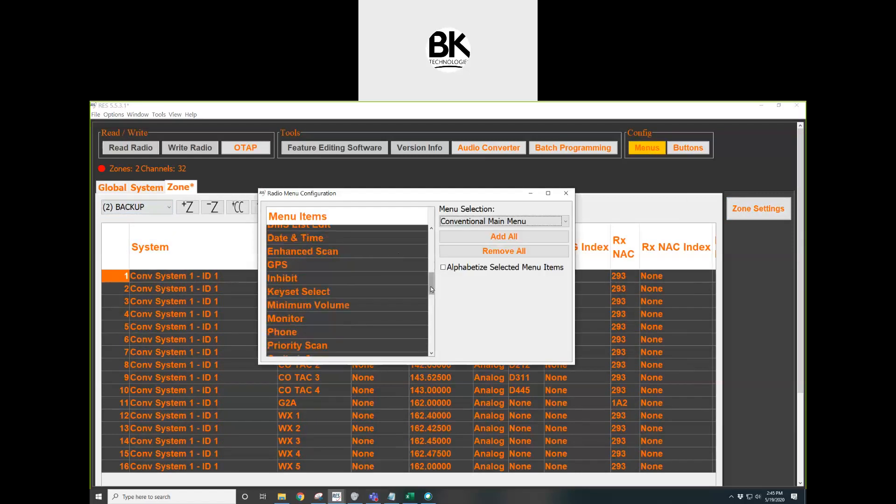
left_click_drag(431, 282, 430, 231)
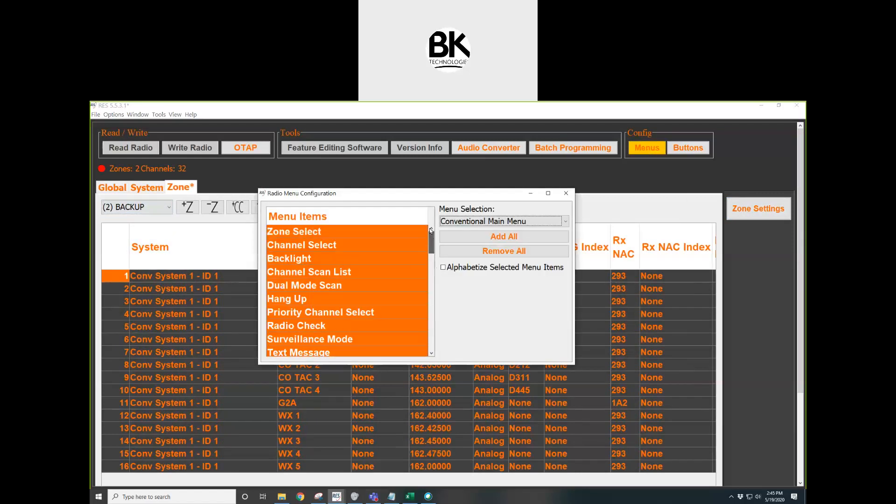
left_click(573, 192)
left_click(688, 147)
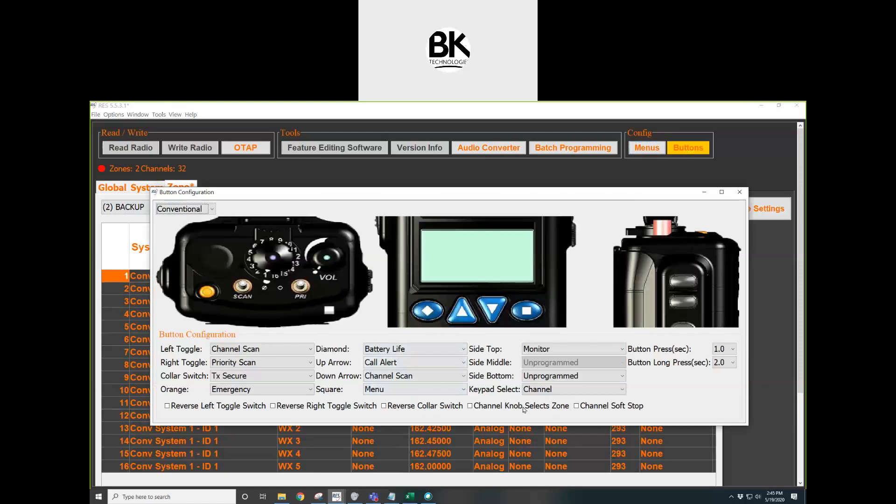
left_click(739, 192)
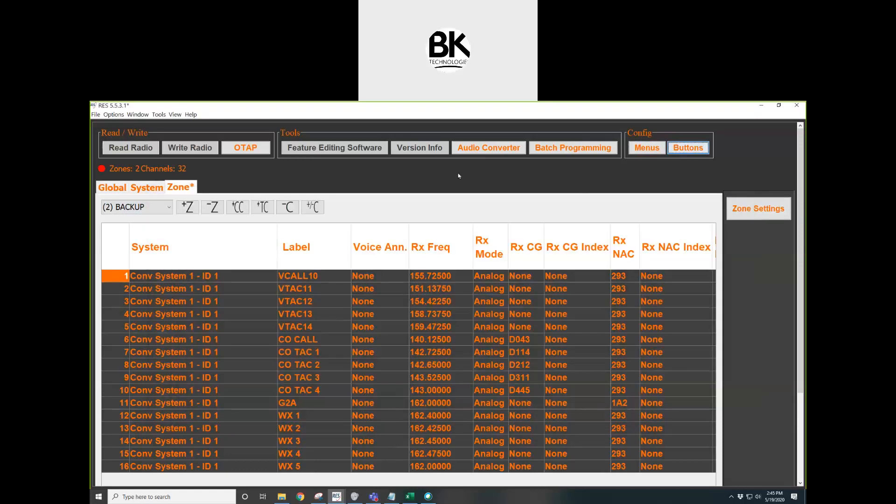